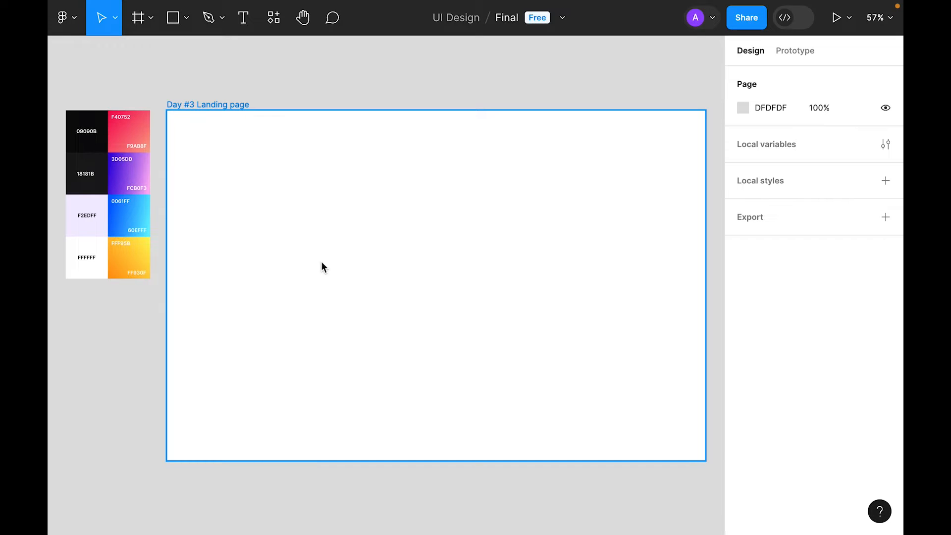
Step: Add a 12-column layout grid to the Day #3 Landing page frame
left_click(325, 226)
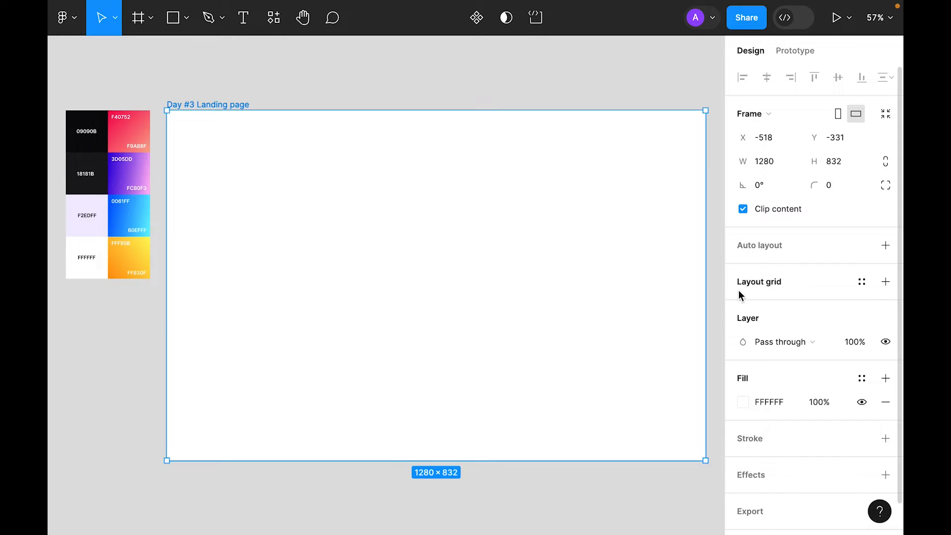
left_click(885, 281)
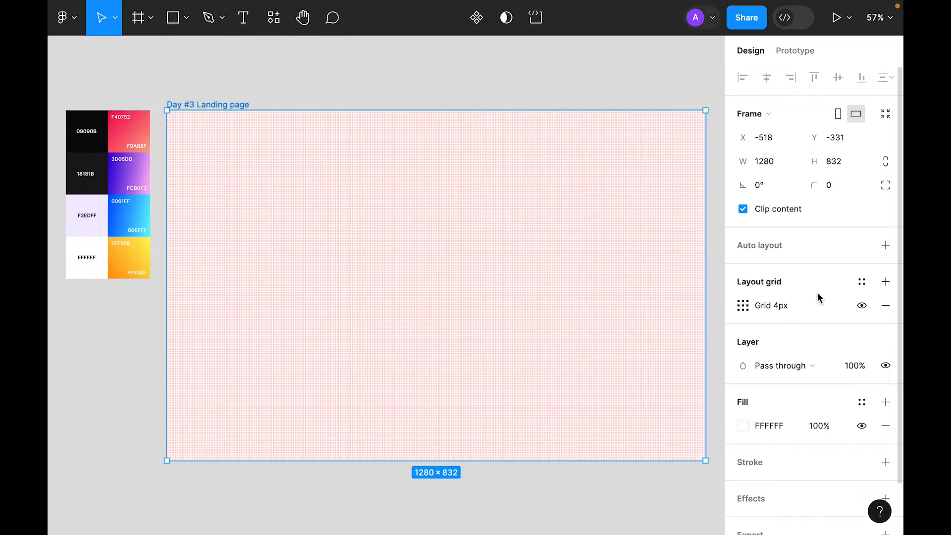
left_click(743, 307)
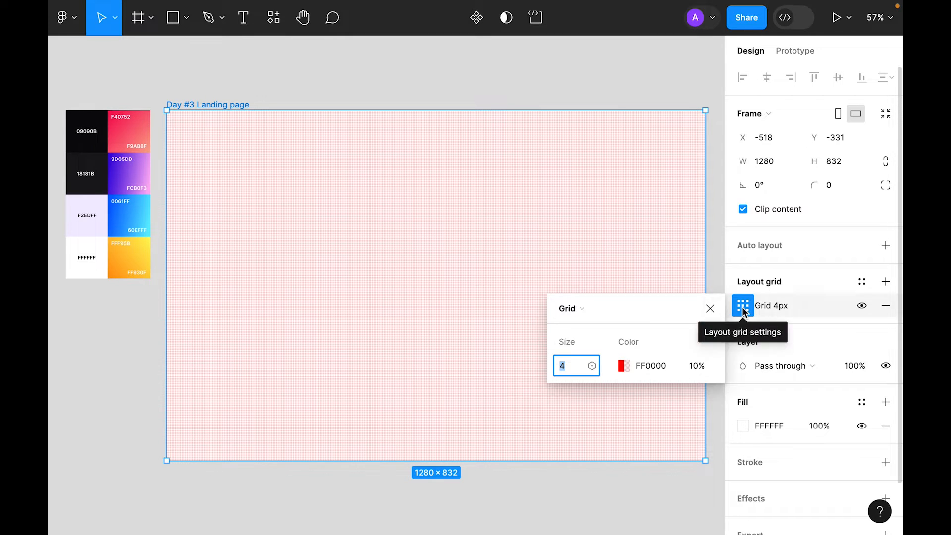
left_click(581, 306)
left_click(585, 325)
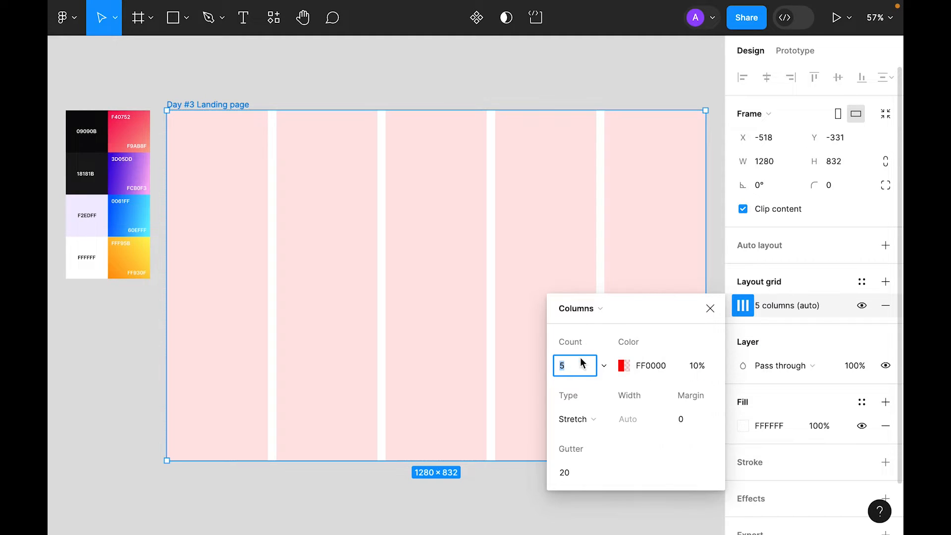
type("12")
left_click(604, 366)
scroll(595, 492, "down", 1)
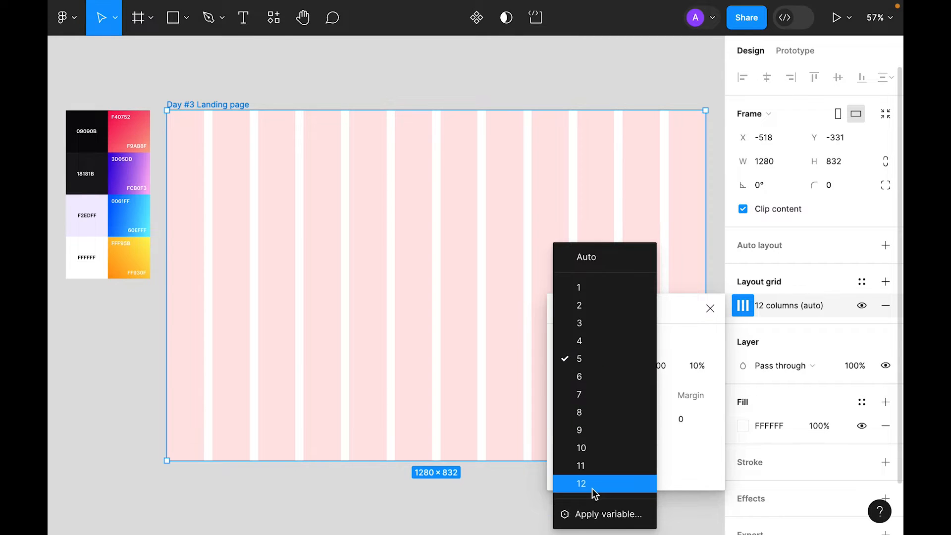
left_click(595, 484)
Step: Set the grid to 4% opacity, centred alignment and 80px column width
left_click(704, 369)
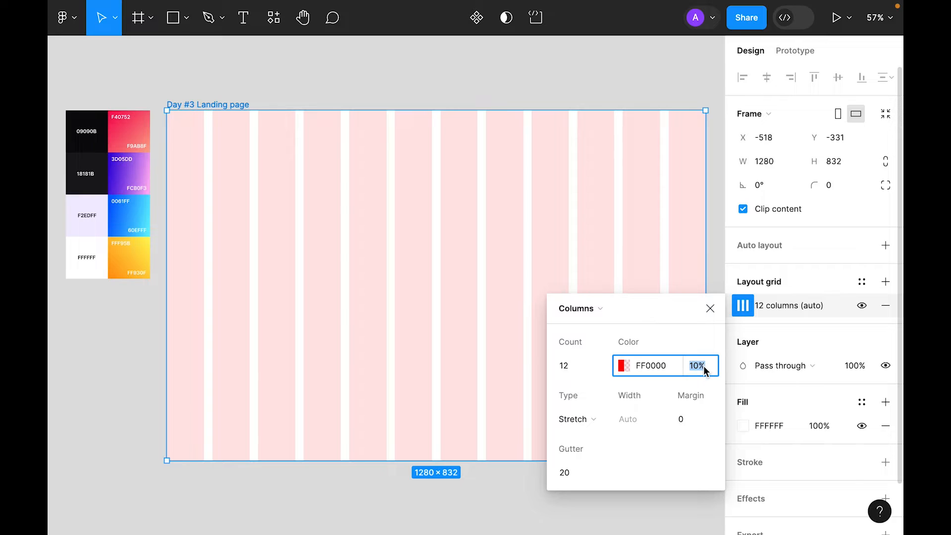
type("4")
key("Return")
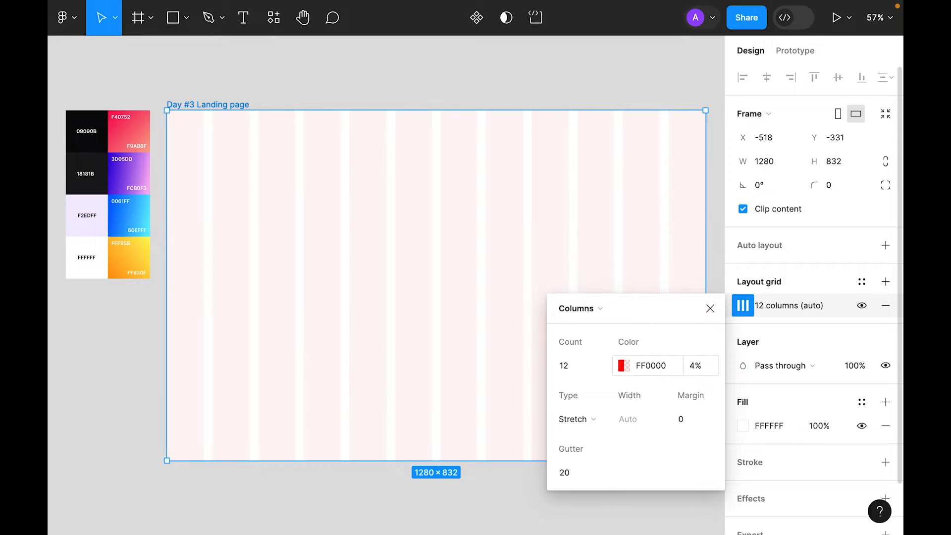
left_click(603, 418)
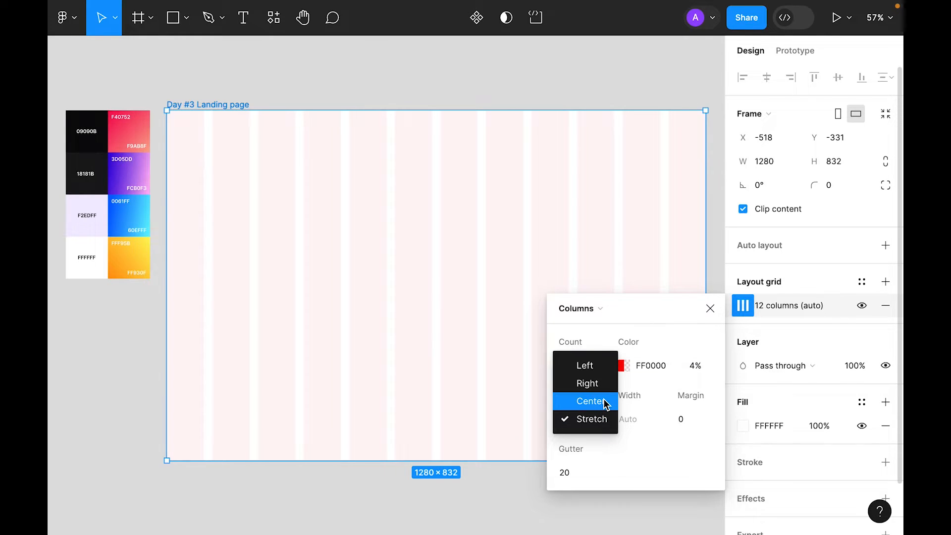
left_click(605, 404)
left_click(639, 419)
type("80")
key("Return")
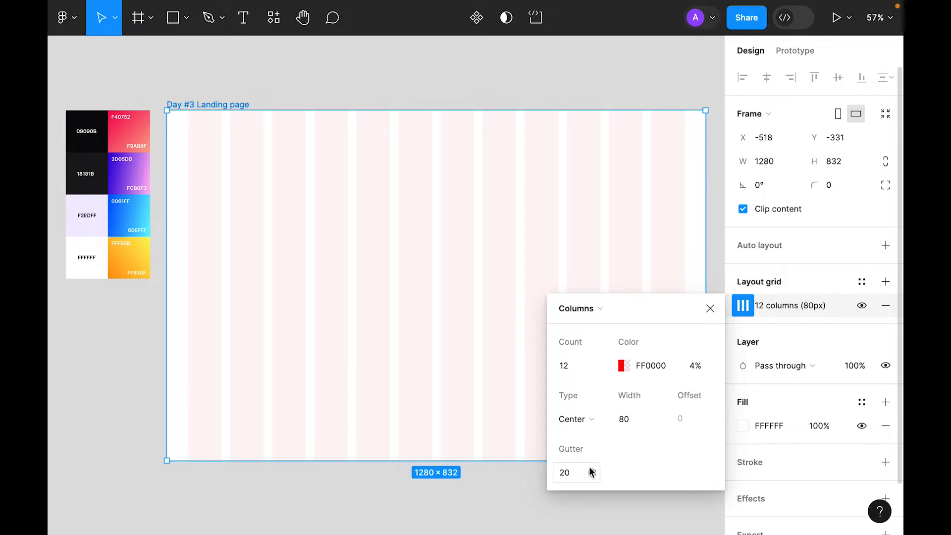
left_click(710, 308)
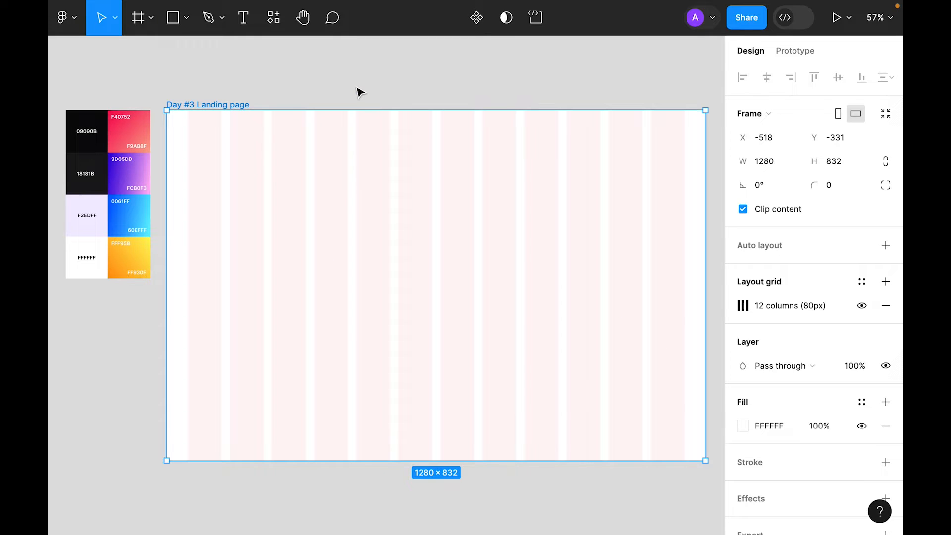
left_click(393, 484)
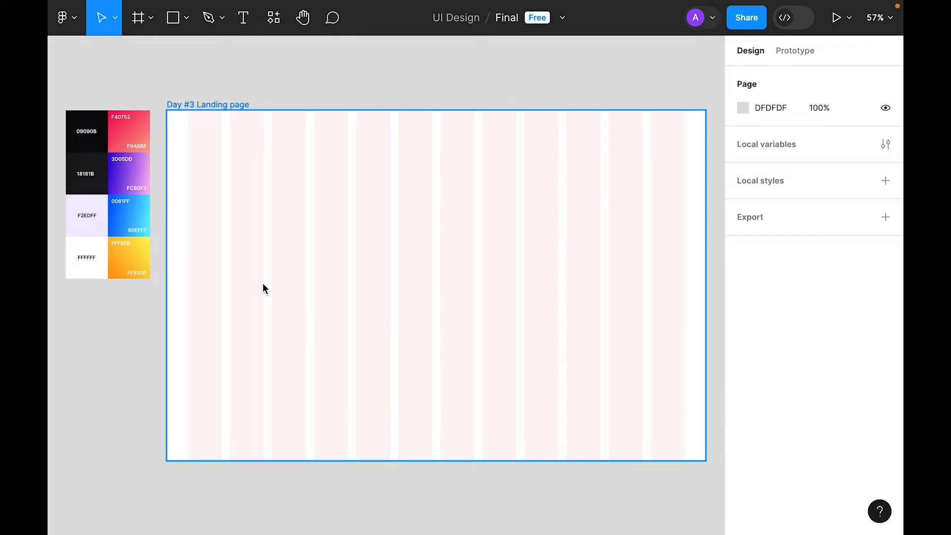
Step: Draw a new frame on the landing page and resize it to 40×40
left_click(139, 17)
left_click(245, 165)
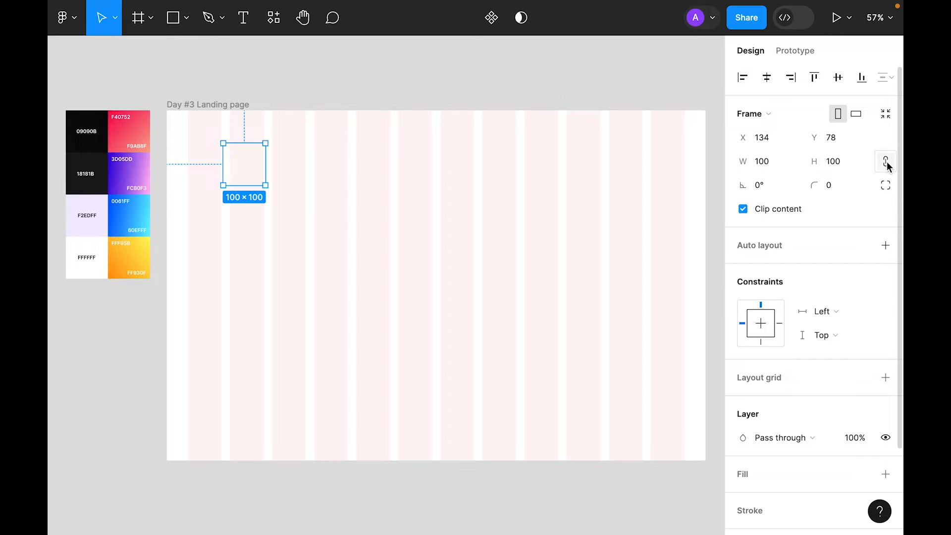
left_click(842, 163)
type("40")
key("Return")
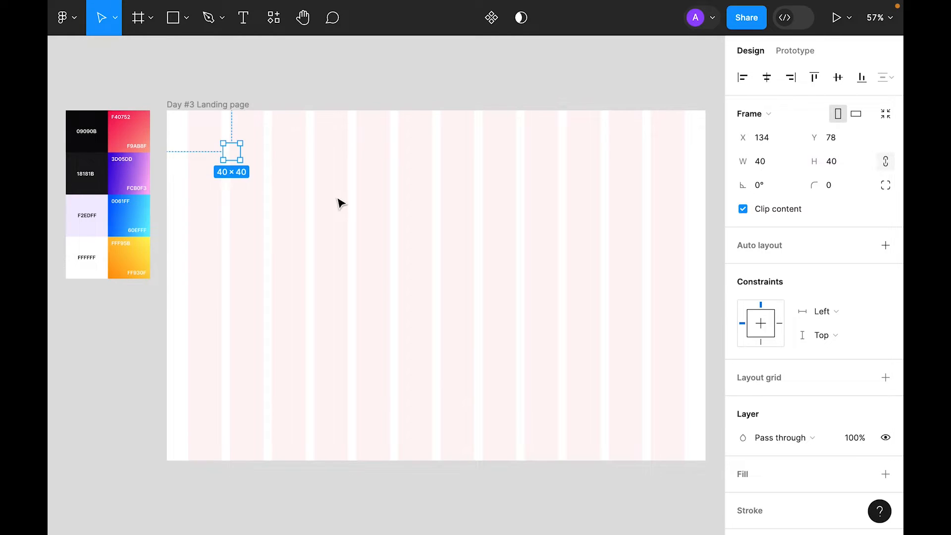
Step: Give the 40×40 frame a corner radius of 99 to make it a circle
key("shift+2")
key("minus")
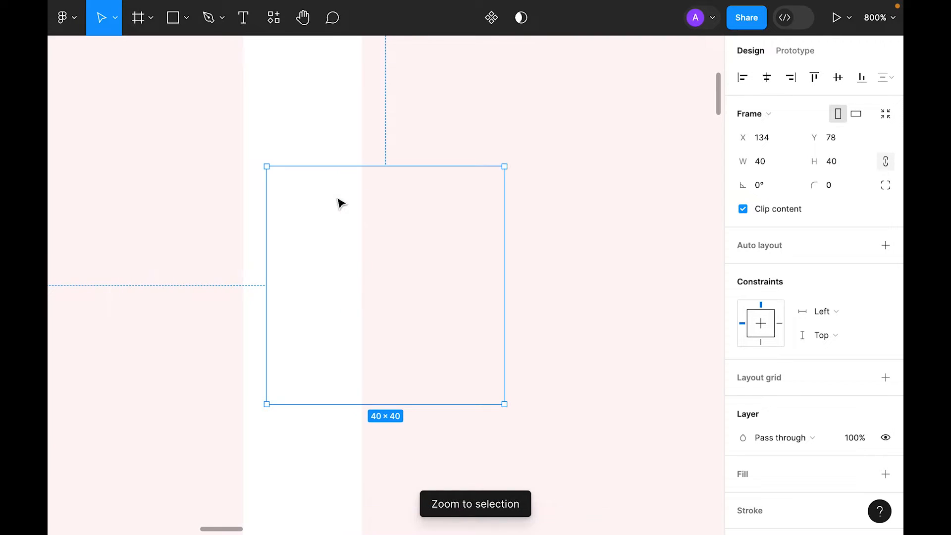
key("minus")
key("minus")
left_click_drag(358, 300, 438, 223)
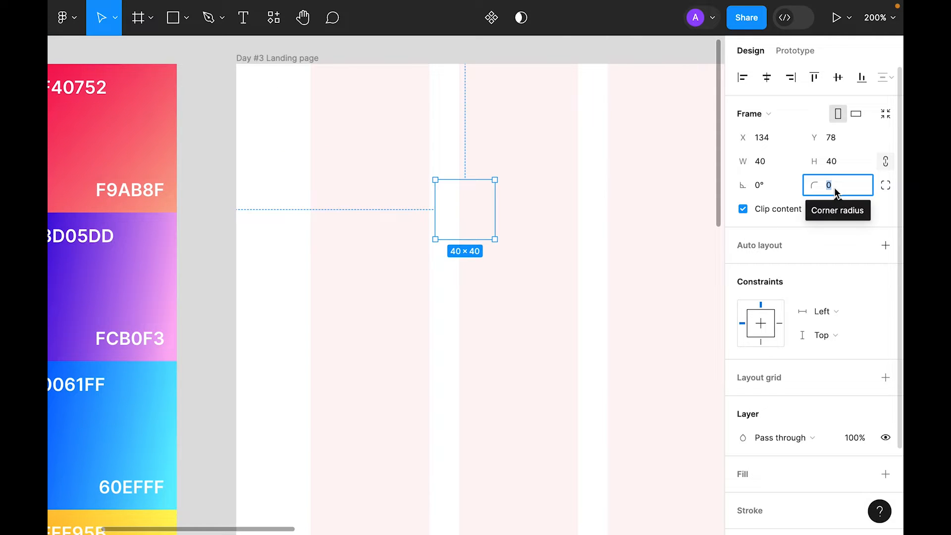
type("99")
key("Return")
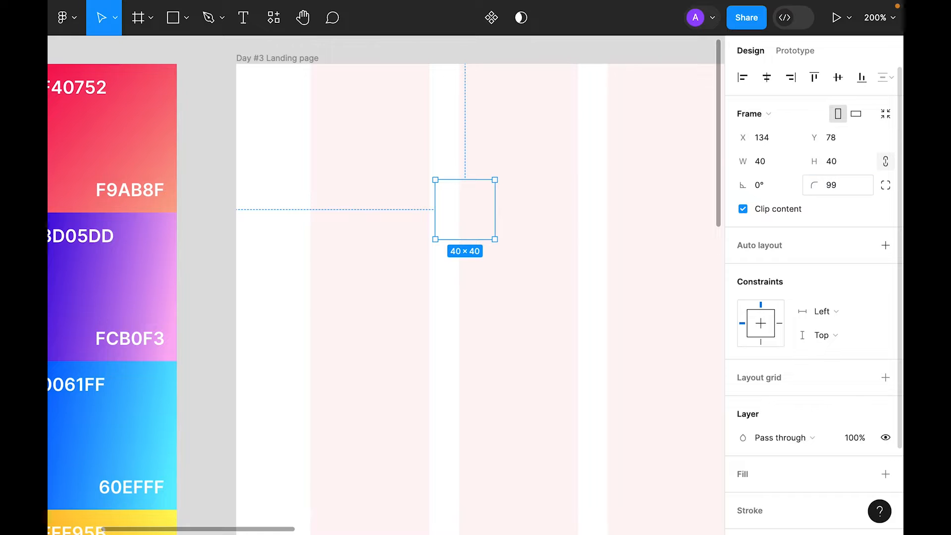
key("shift+0")
scroll(869, 325, "down", 3)
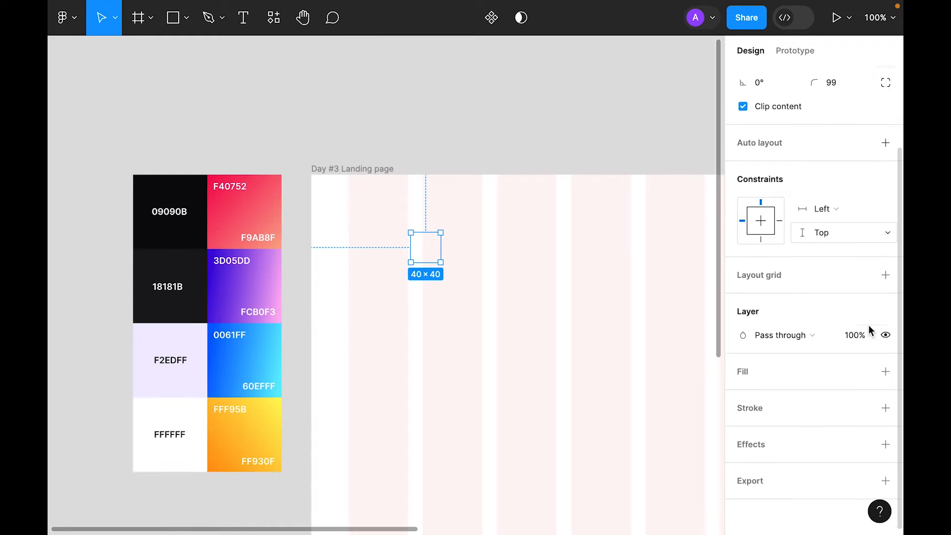
Step: Add a linear gradient fill to the circle with 18181B as the first stop
left_click(886, 370)
left_click(744, 394)
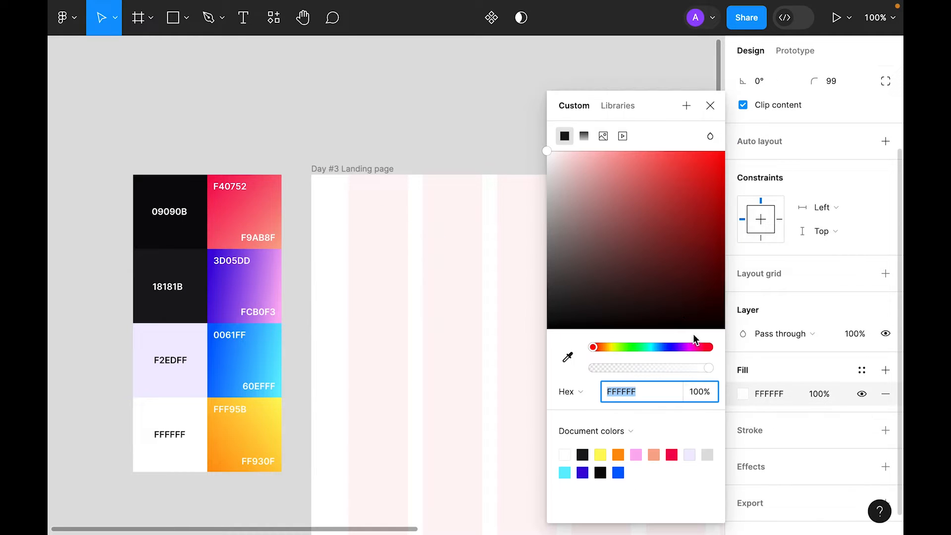
left_click(584, 133)
left_click(562, 144)
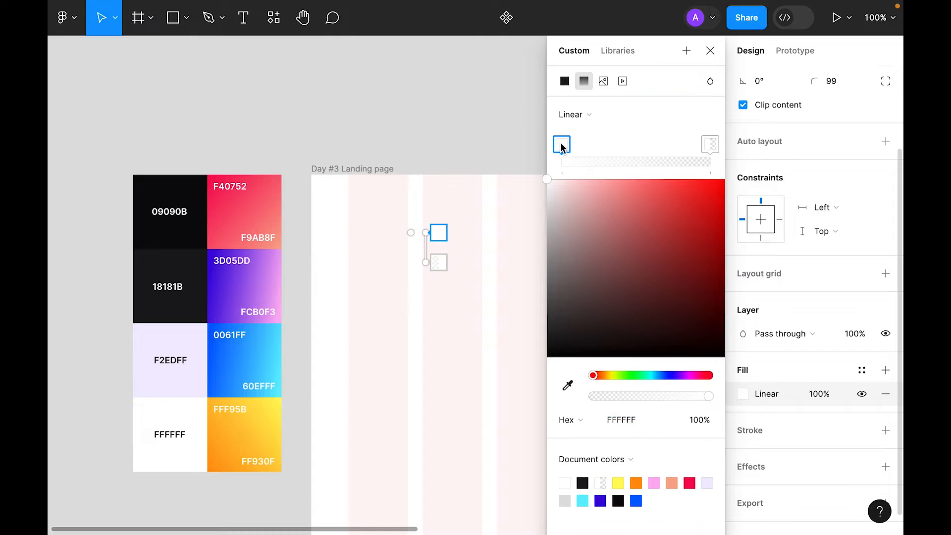
left_click(567, 385)
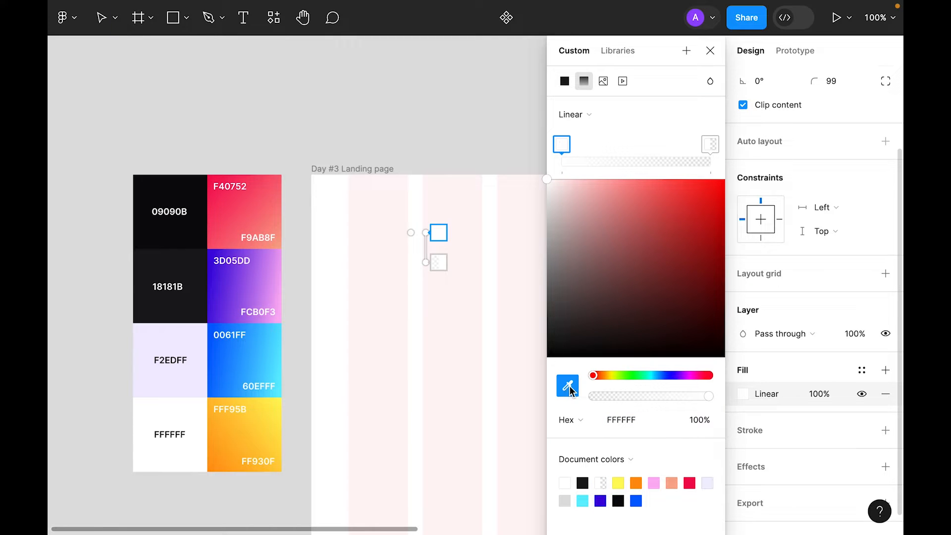
left_click(179, 261)
Step: Set the gradient's end stop to 09090B sampled from the palette
left_click(438, 262)
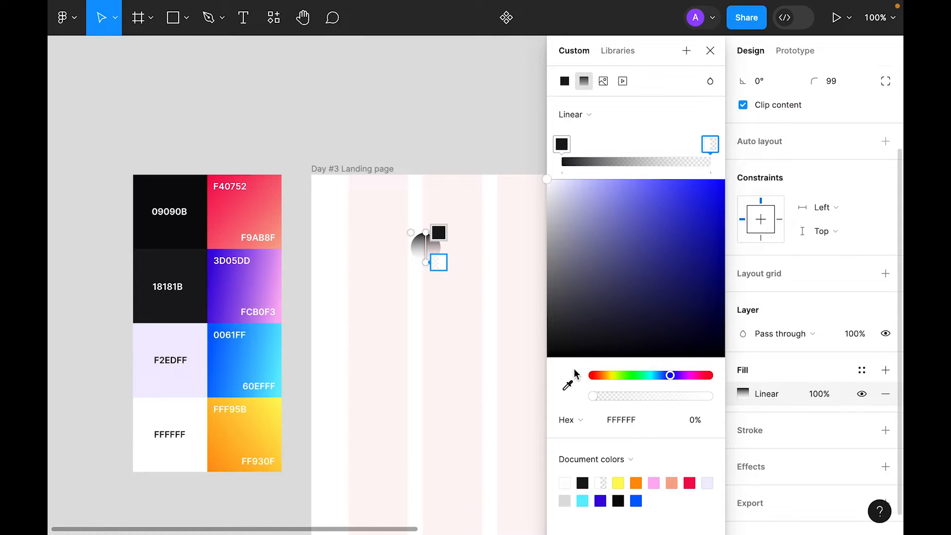
left_click(568, 385)
left_click(181, 233)
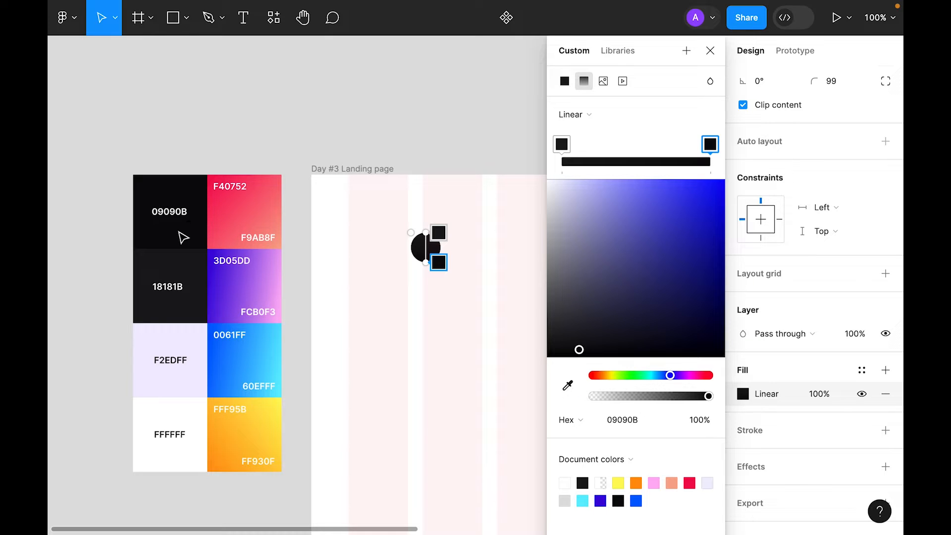
left_click(710, 50)
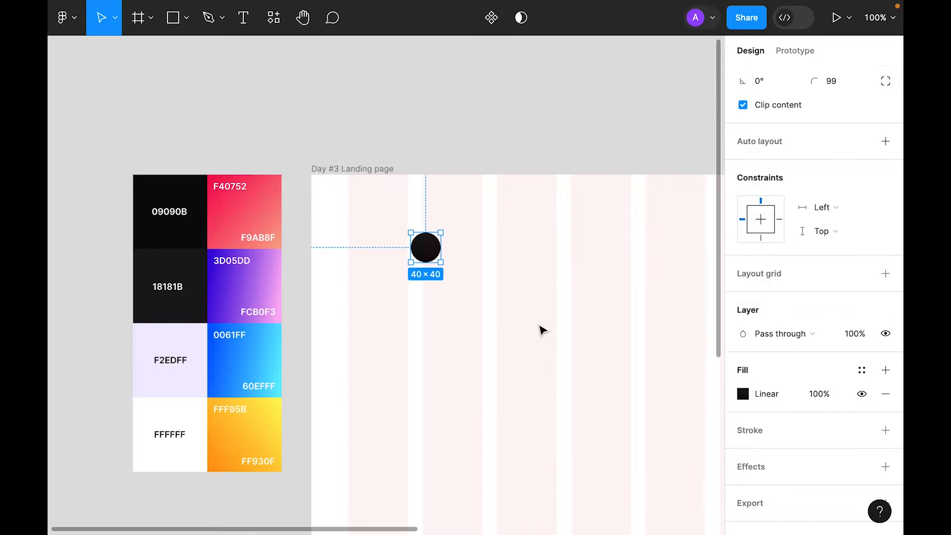
left_click(519, 325)
key("plus")
left_click_drag(576, 255, 508, 296)
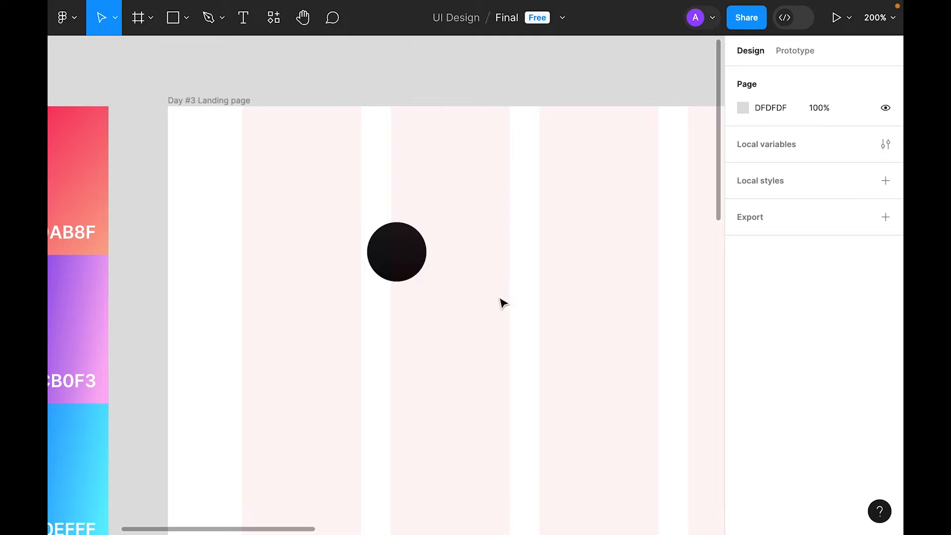
Step: Create a 'U' text layer and paste it inside the dark circle
key("t")
left_click(480, 236)
type("U")
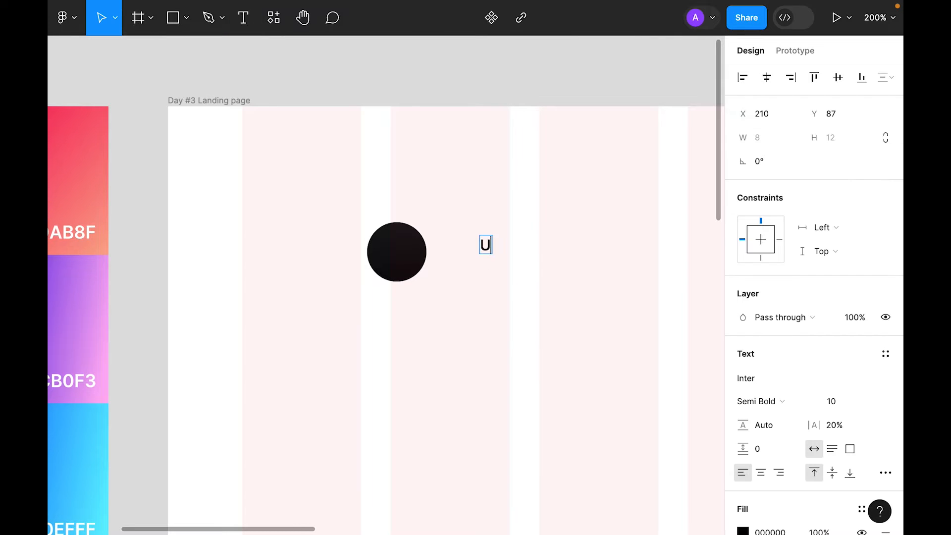
key("Escape")
key("BackSpace")
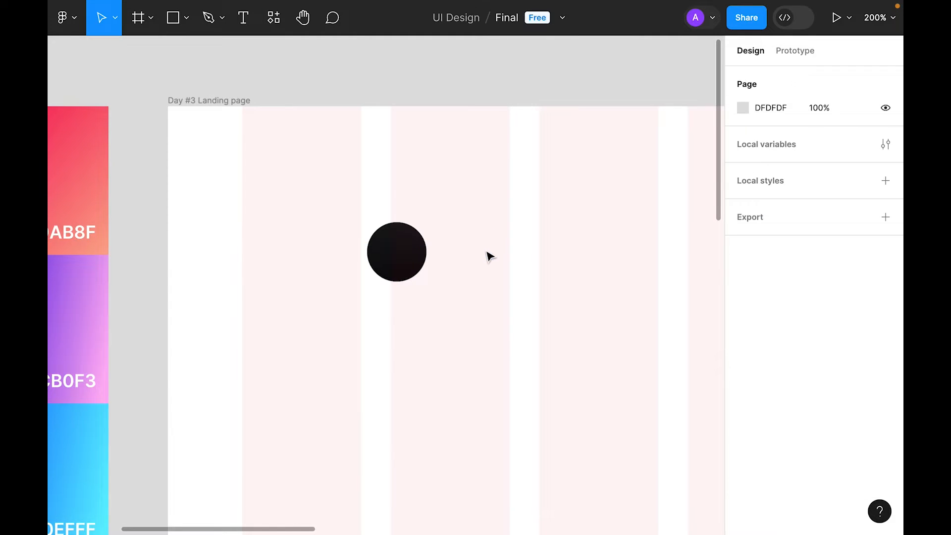
left_click(393, 256)
key("ctrl+v")
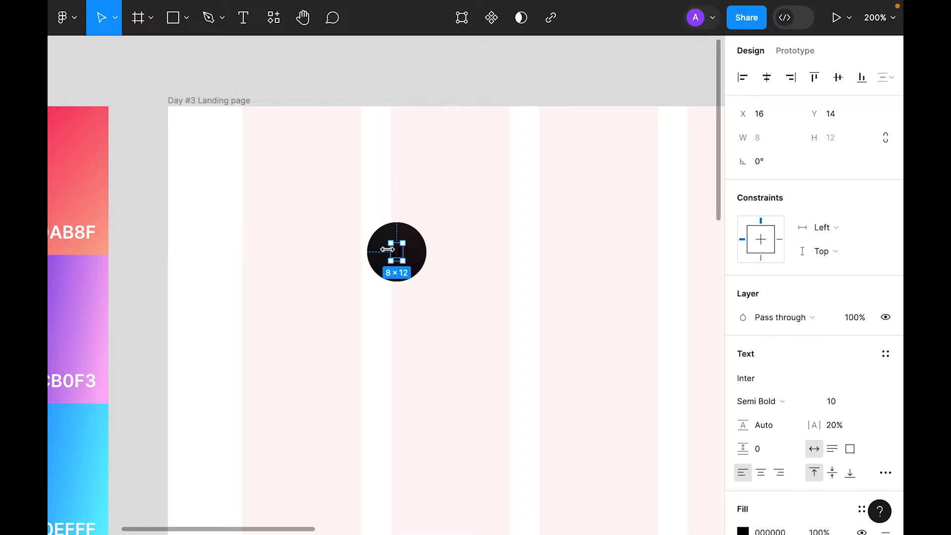
Step: Colour the U letter white (FFFFFF) using the palette swatch
scroll(813, 357, "down", 5)
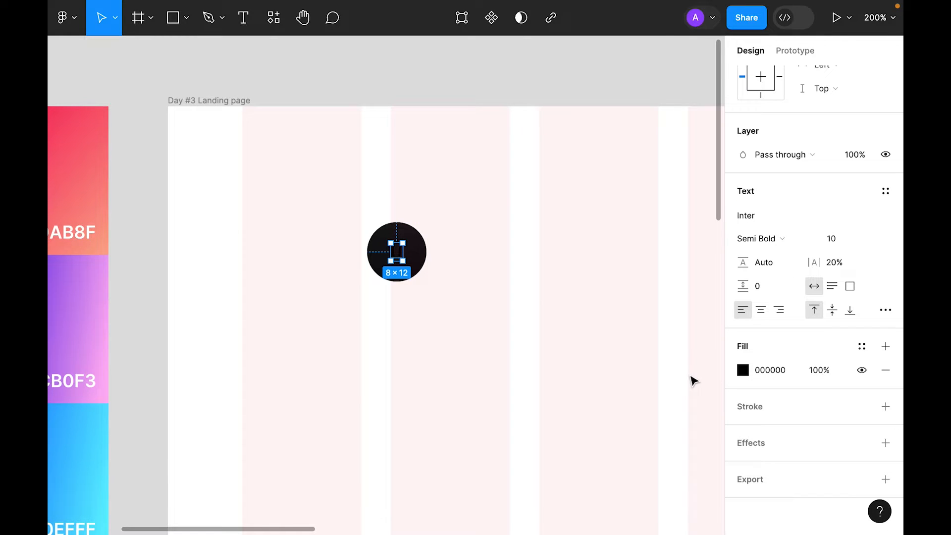
key("shift+0")
key("i")
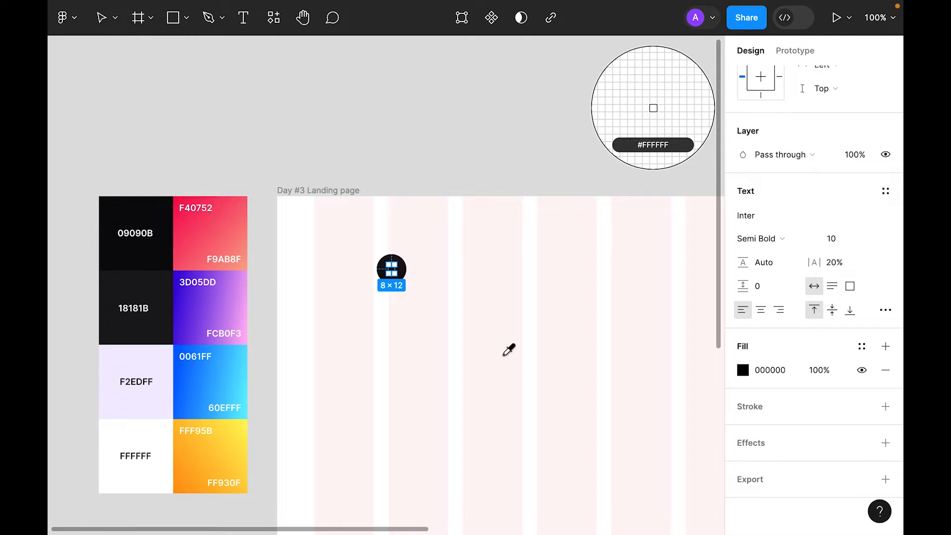
left_click(158, 441)
left_click(422, 365)
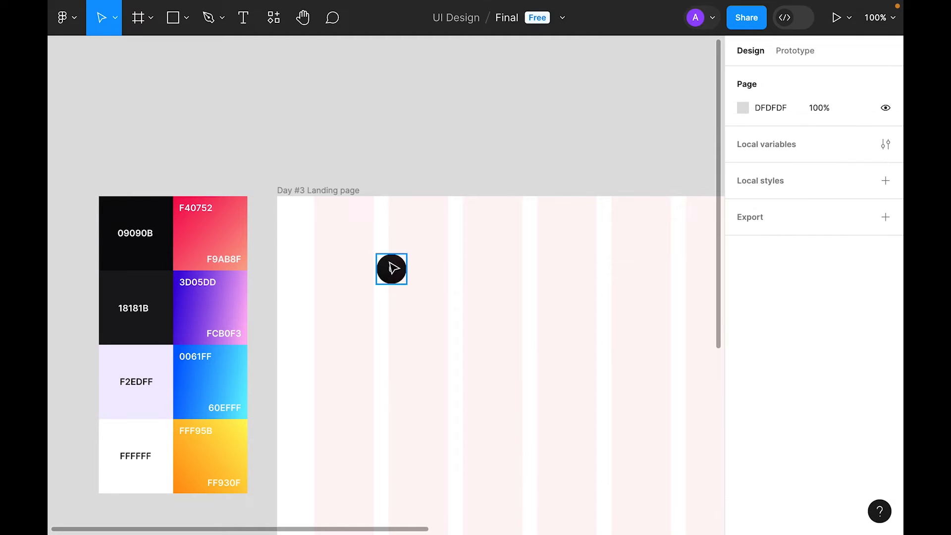
Step: Style the U as Inter Bold, size 14, with centre-aligned text
left_click(392, 270)
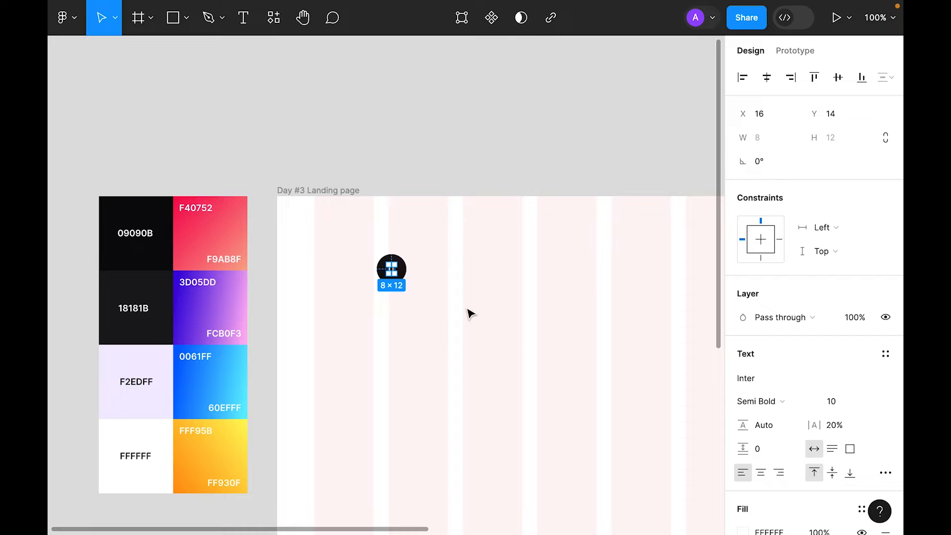
scroll(839, 361, "down", 3)
left_click(772, 216)
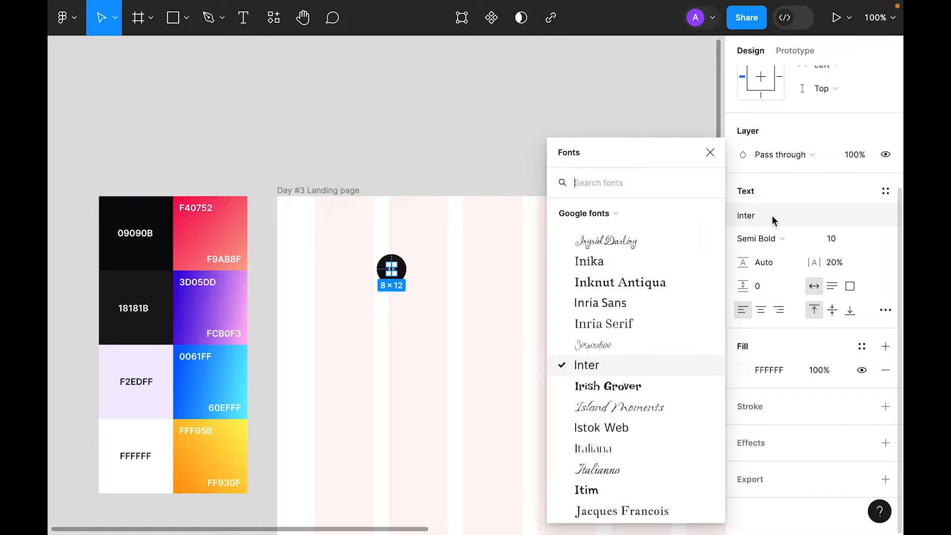
left_click(623, 373)
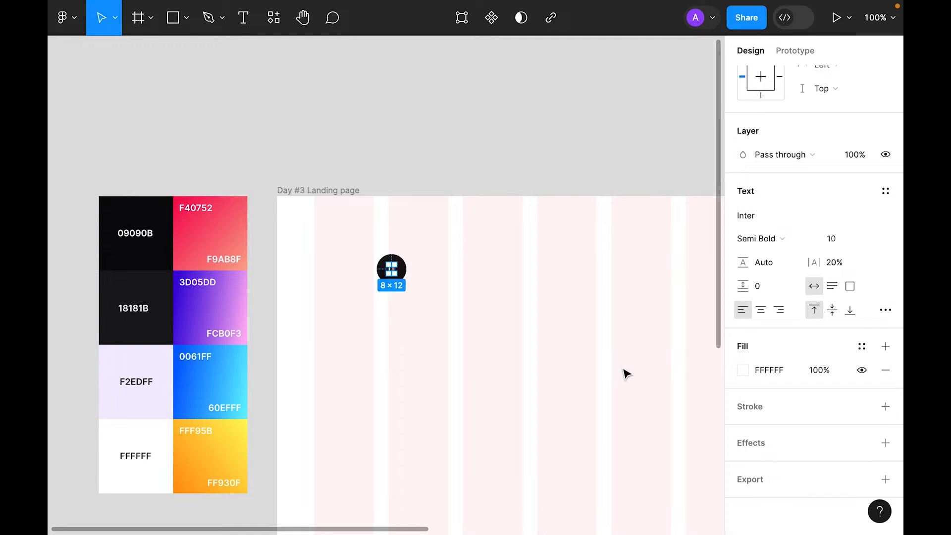
left_click(783, 237)
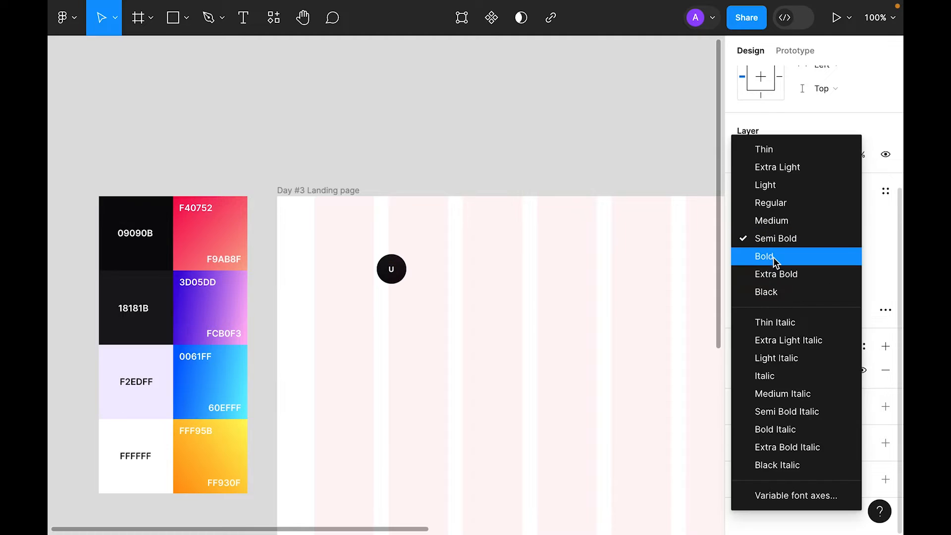
left_click(774, 257)
left_click(852, 243)
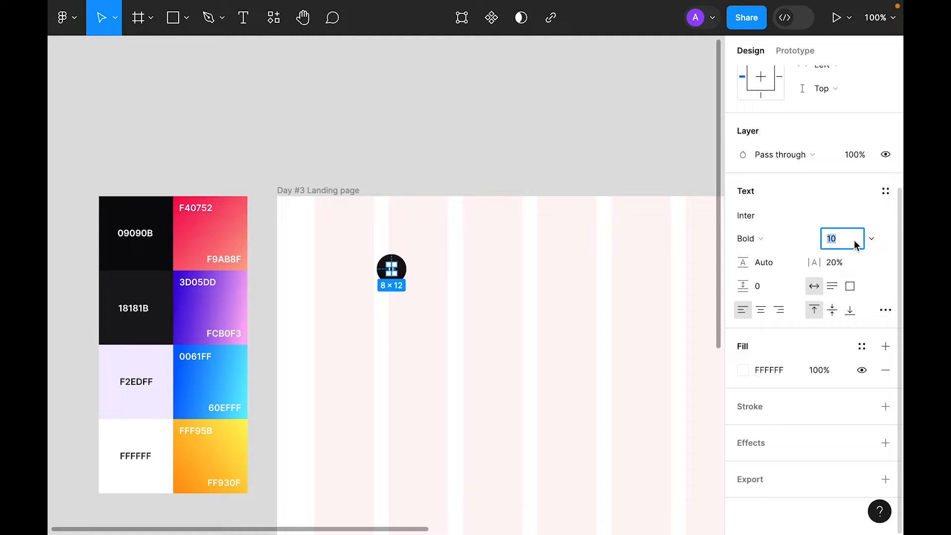
left_click(871, 239)
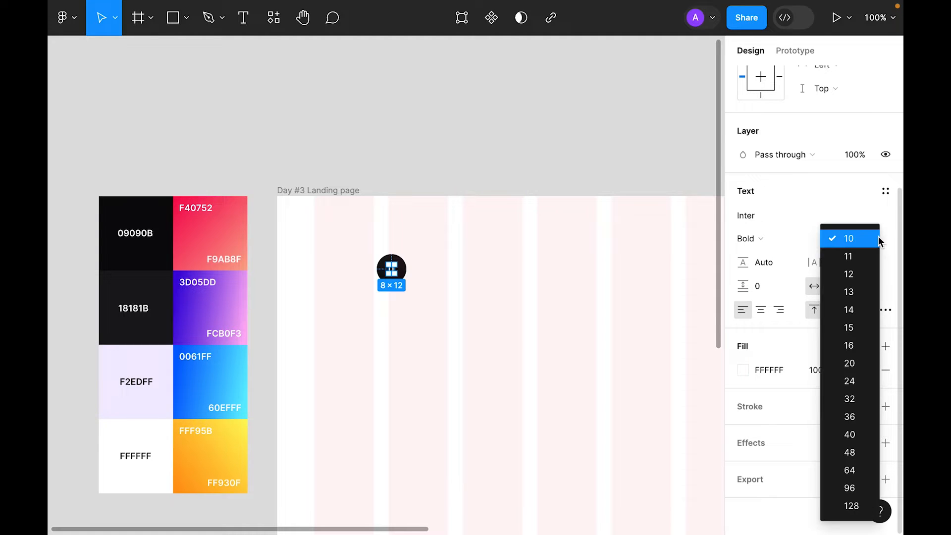
left_click(859, 313)
left_click(761, 309)
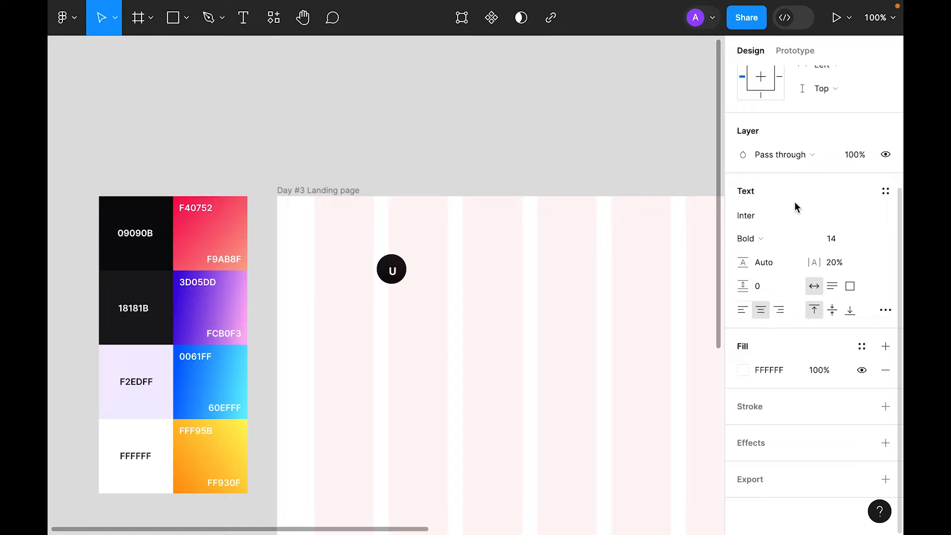
Step: Centre the U horizontally and vertically within the circle, then select the circle
scroll(795, 204, "up", 3)
left_click(767, 77)
left_click(838, 77)
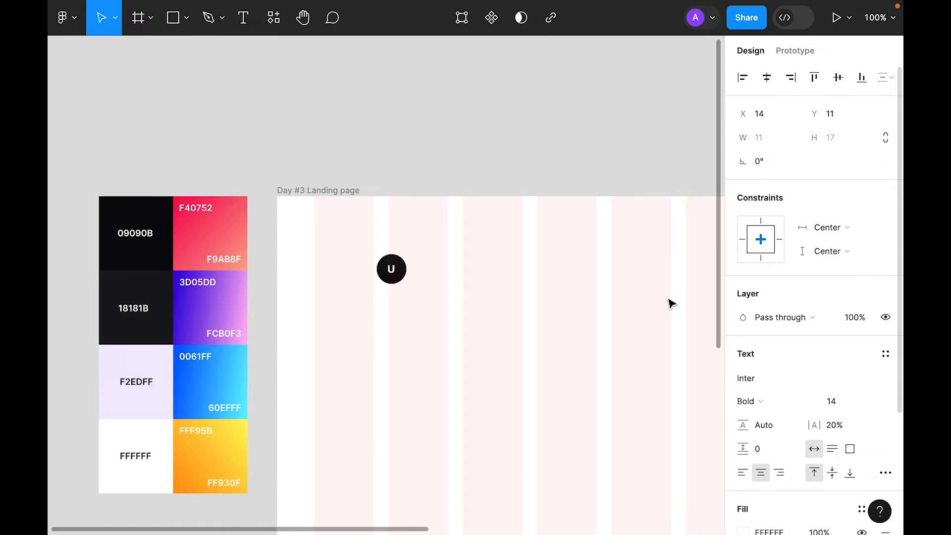
left_click(672, 303)
left_click(390, 267)
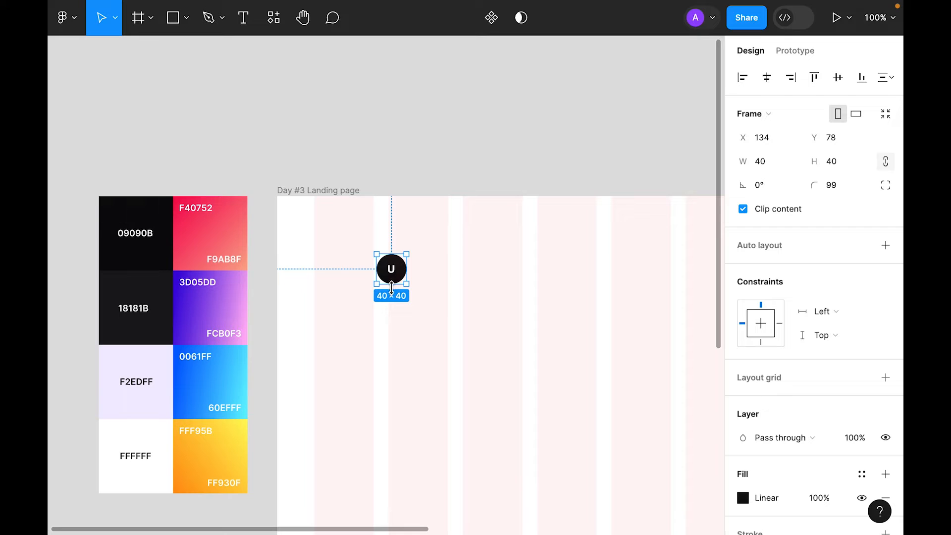
Step: Duplicate the circle twice and wrap all three in auto layout with an 8 gap
left_click_drag(395, 269, 437, 270, "alt")
key("ctrl+d")
left_click_drag(542, 328, 370, 267)
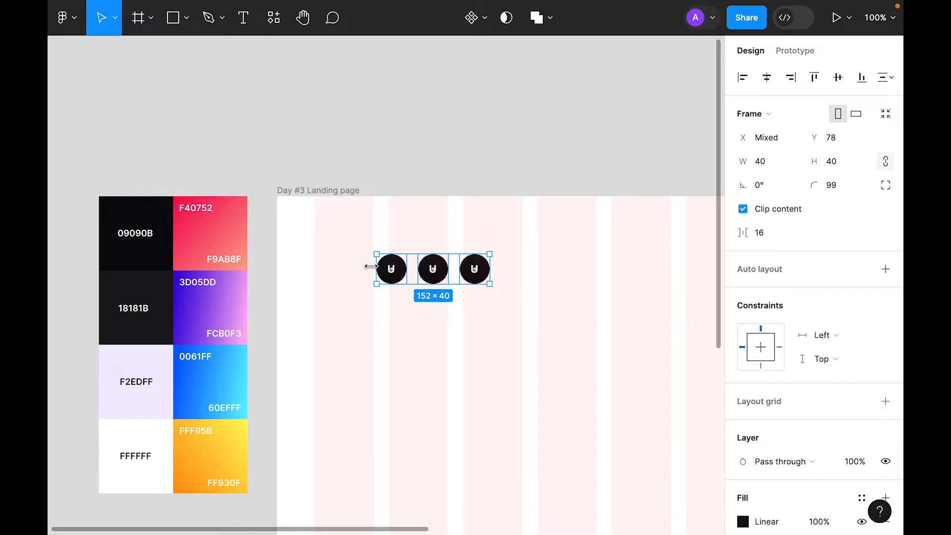
right_click(389, 275)
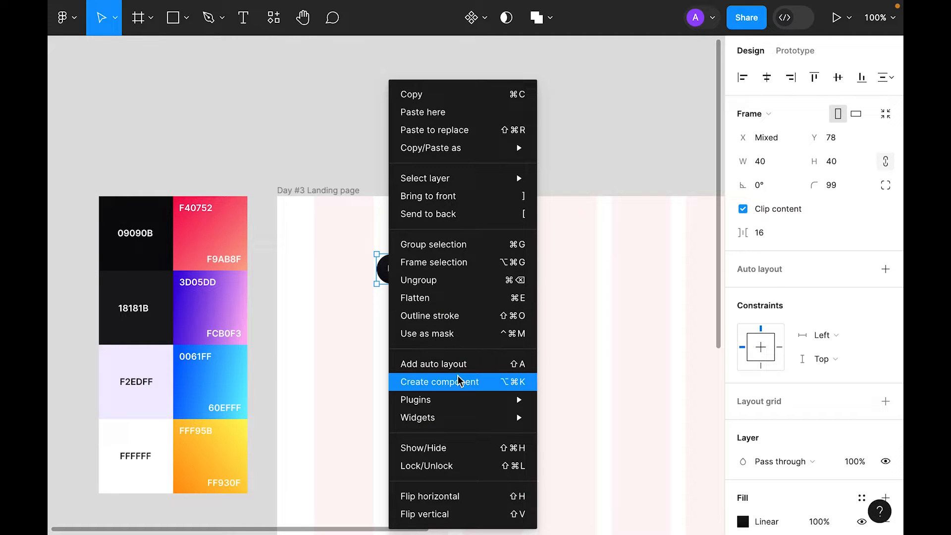
left_click(461, 366)
left_click(763, 321)
type("8")
Step: Change the second and third letters to I and X, and move the row toward the top-left
double_click(427, 269)
key("BackSpace")
key("Escape")
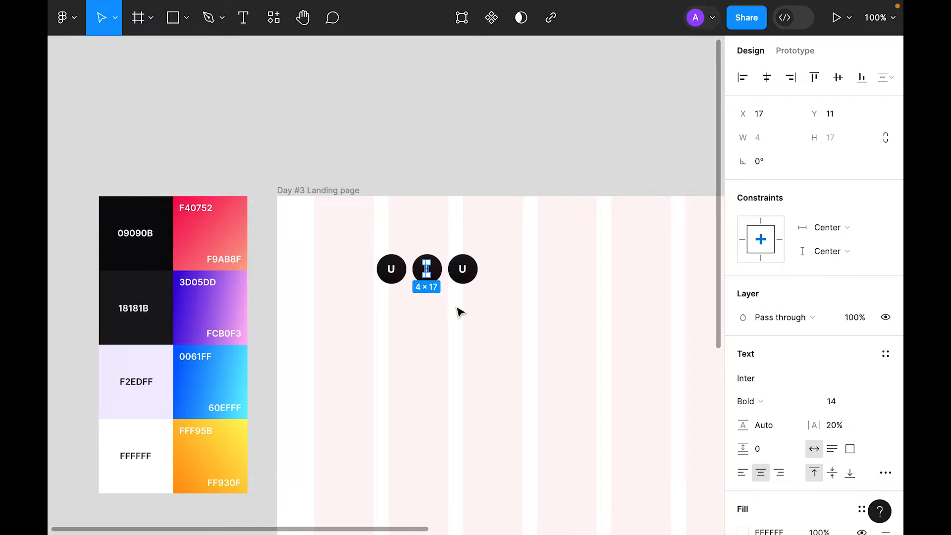
left_click(467, 273)
double_click(466, 273)
type("X")
key("Escape")
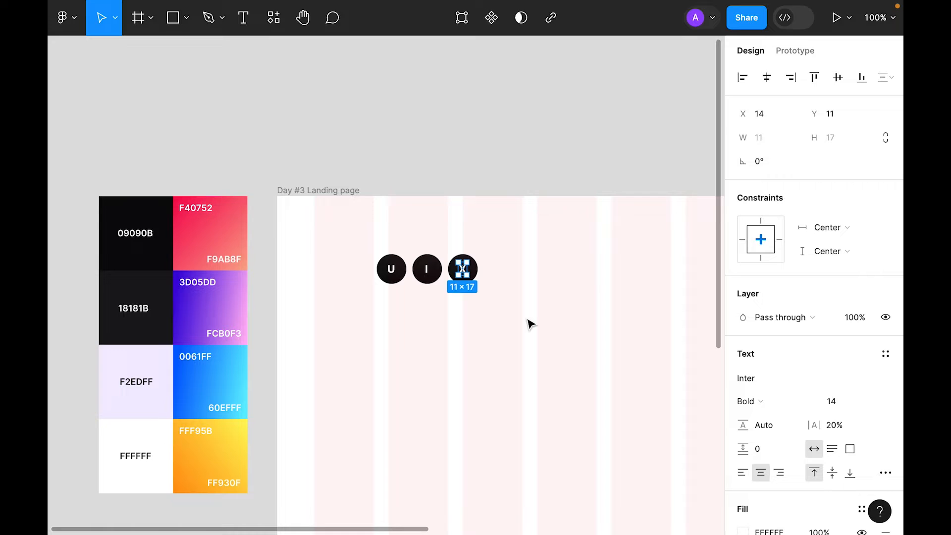
left_click(529, 323)
left_click_drag(426, 281, 363, 255)
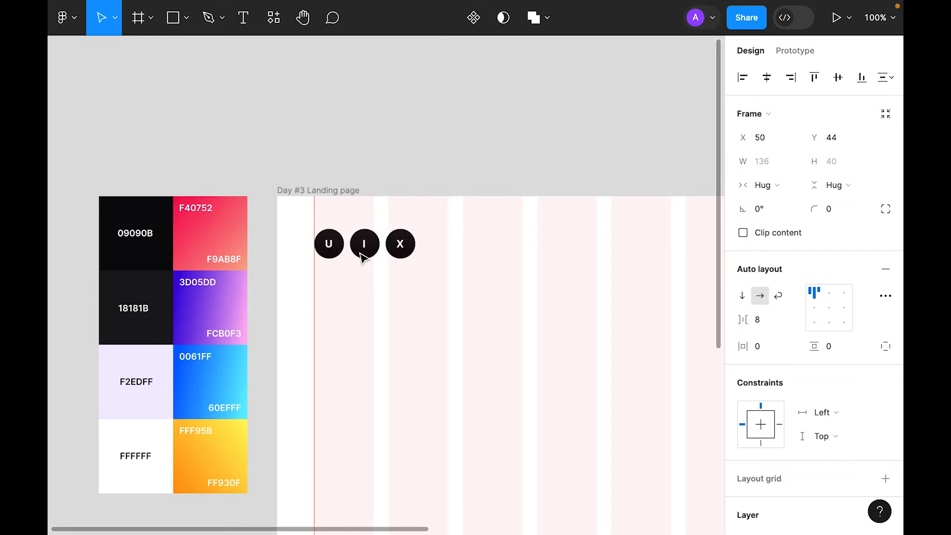
left_click(433, 346)
key("t")
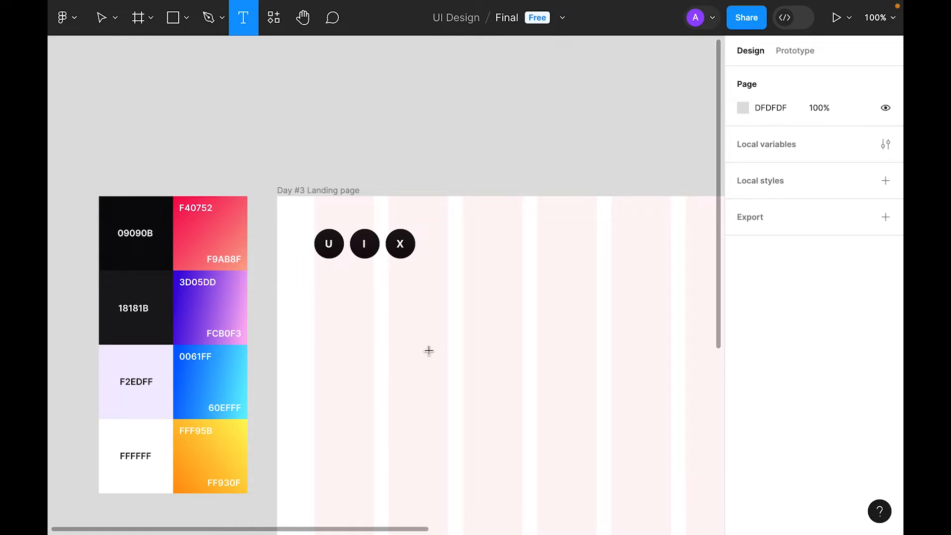
Step: Type a 'DESIGN ACADEMY' caption below the circles
left_click(359, 300)
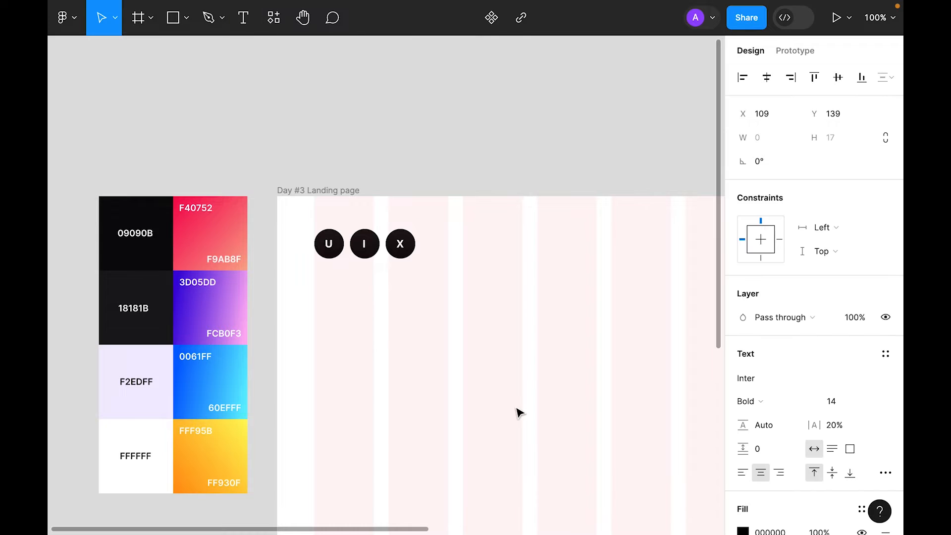
type("DESIGN ACE")
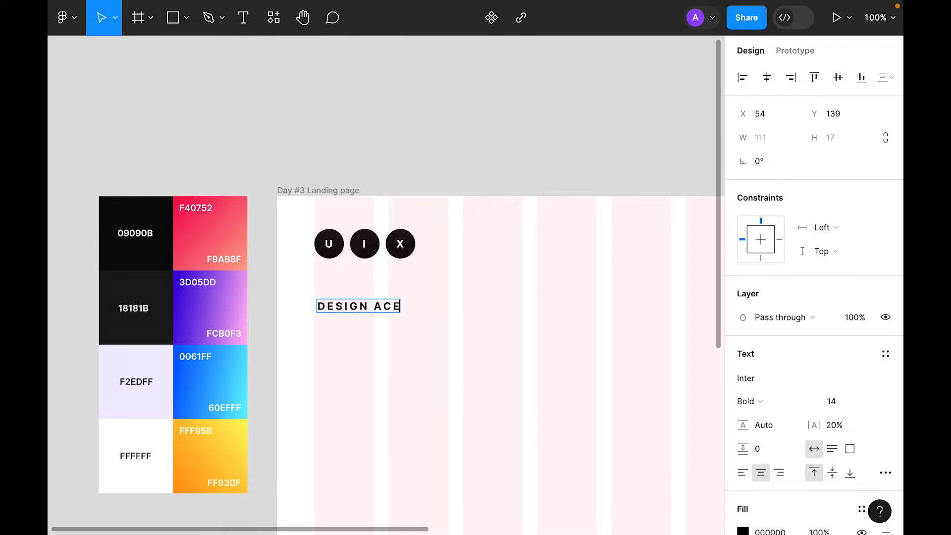
key("BackSpace")
type("ADEMY")
key("Escape")
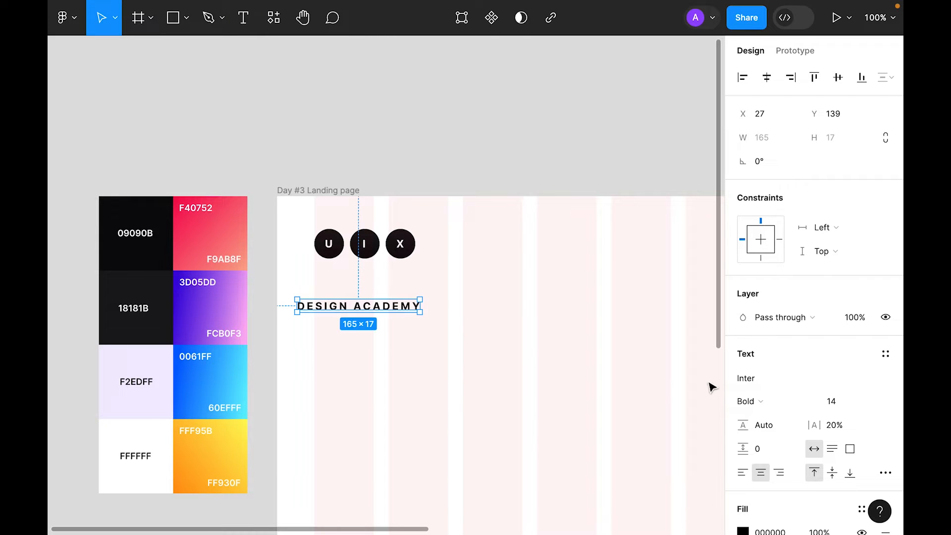
Step: Style the caption Inter Semi Bold 12 and open its letter spacing setting
left_click(776, 377)
left_click(776, 376)
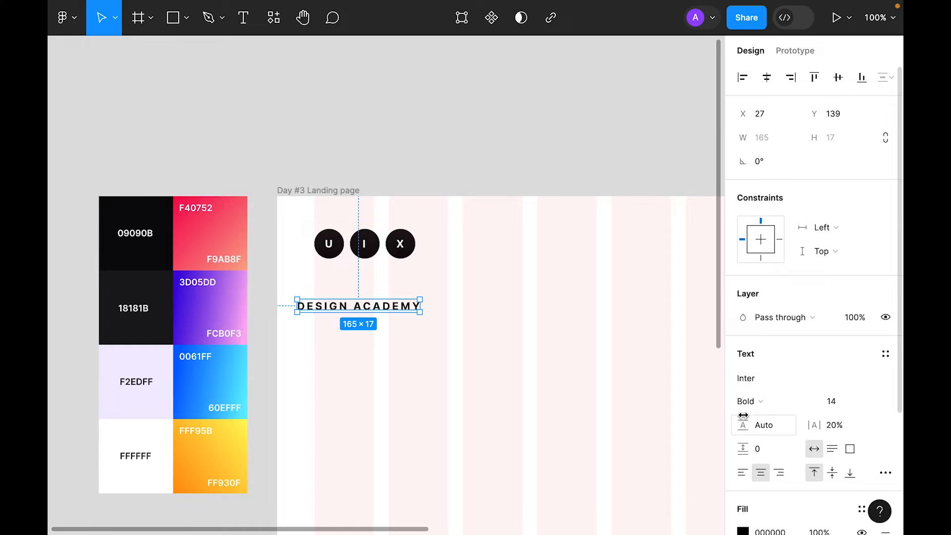
left_click(749, 401)
left_click(766, 384)
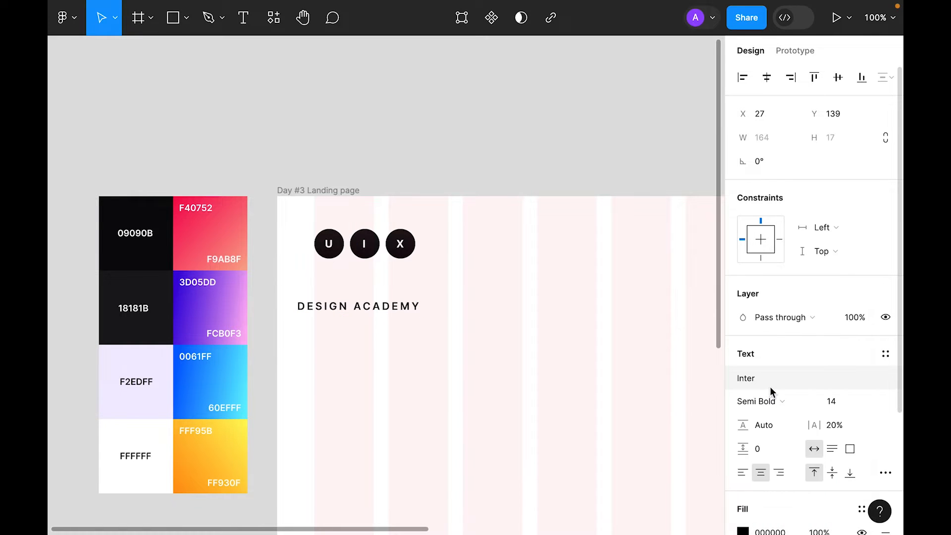
left_click(873, 401)
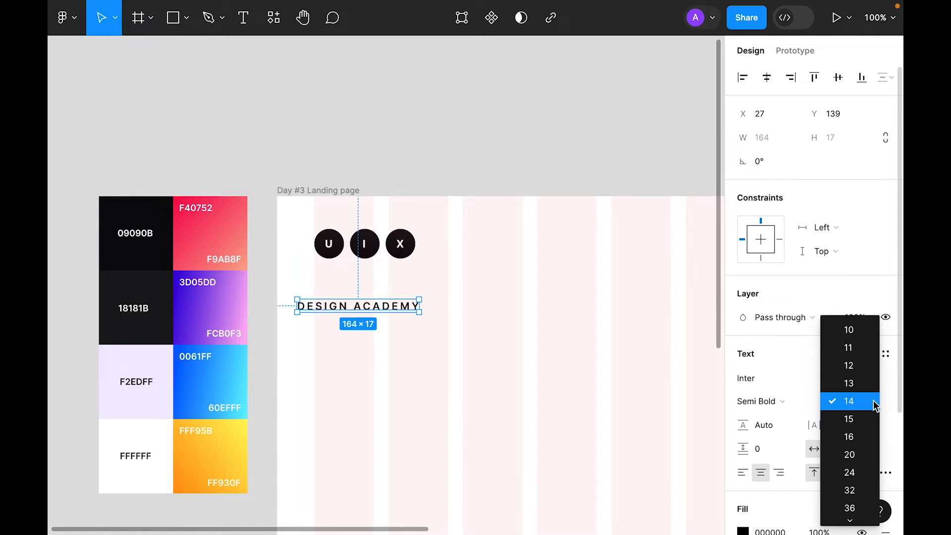
left_click(870, 368)
scroll(818, 421, "down", 3)
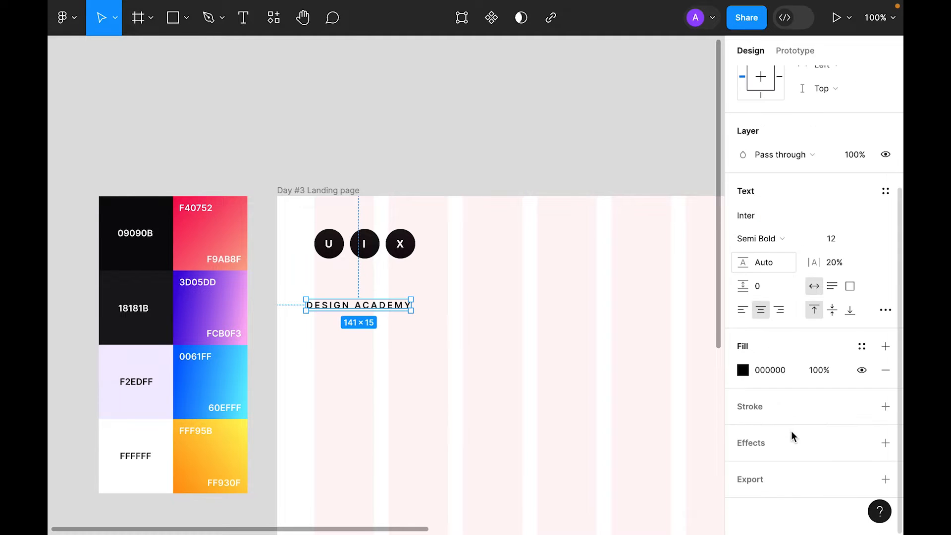
left_click(886, 310)
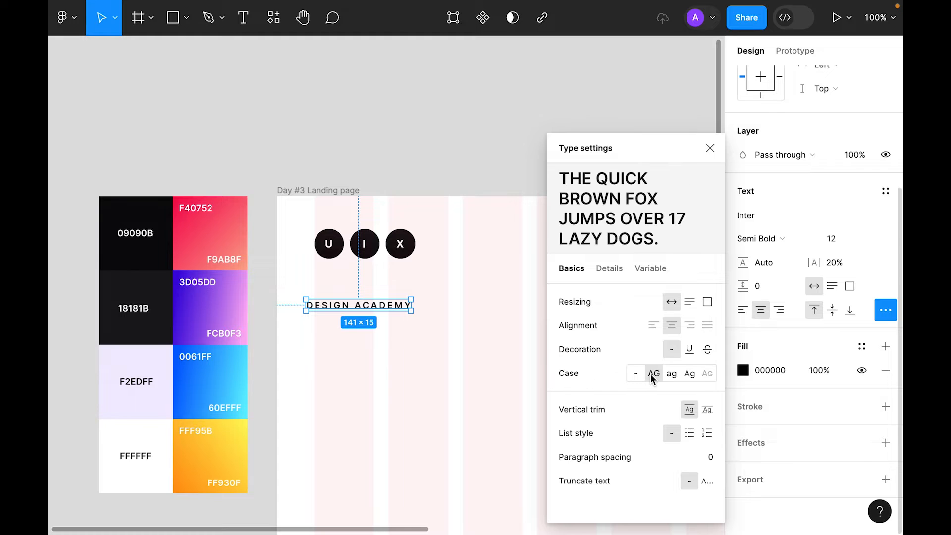
left_click(848, 264)
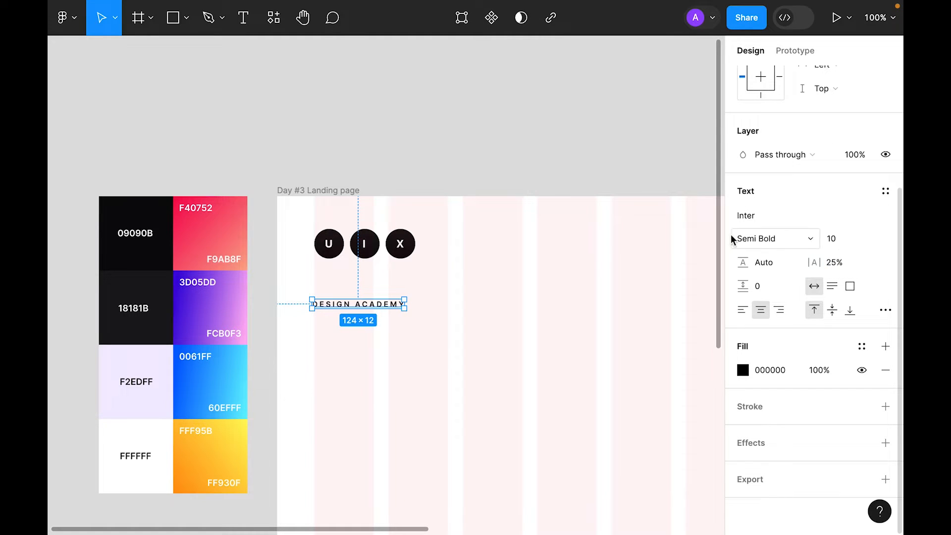
Step: Stack the circles and caption in a centred auto layout with 8px spacing
left_click_drag(384, 305, 395, 284)
left_click(373, 250, "shift")
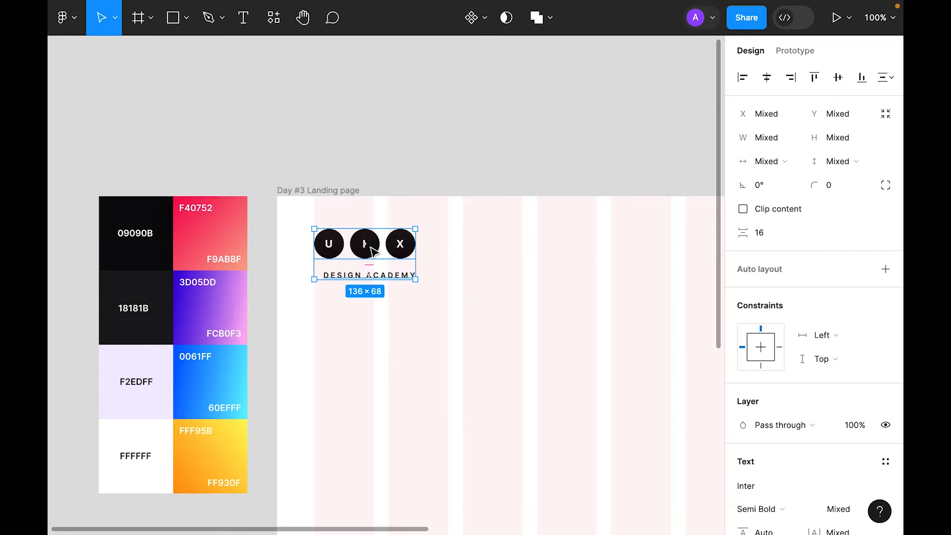
right_click(373, 250)
left_click(419, 364)
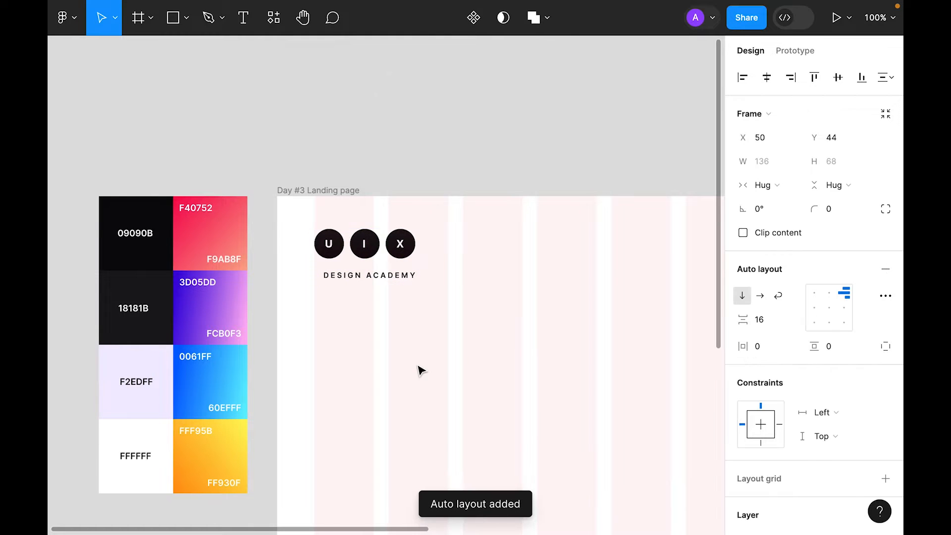
left_click(830, 307)
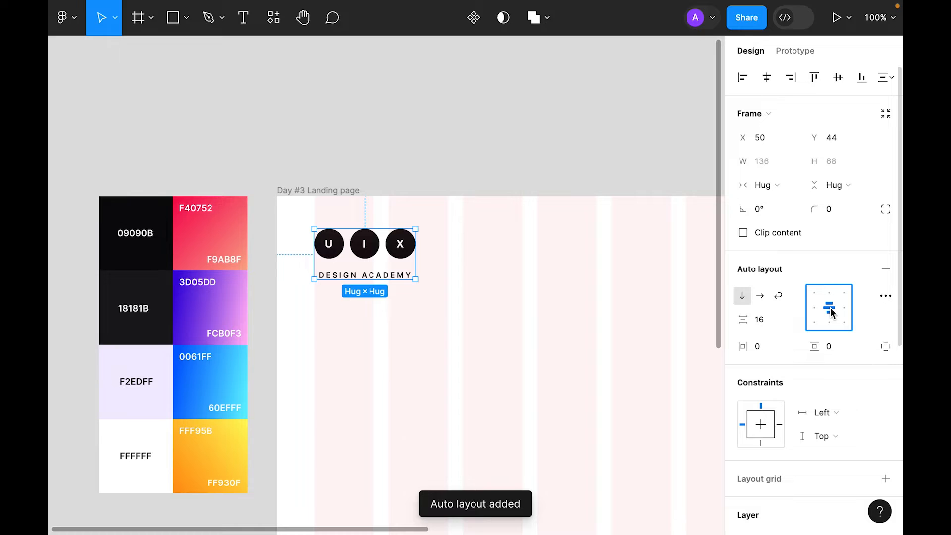
left_click(764, 318)
type("8")
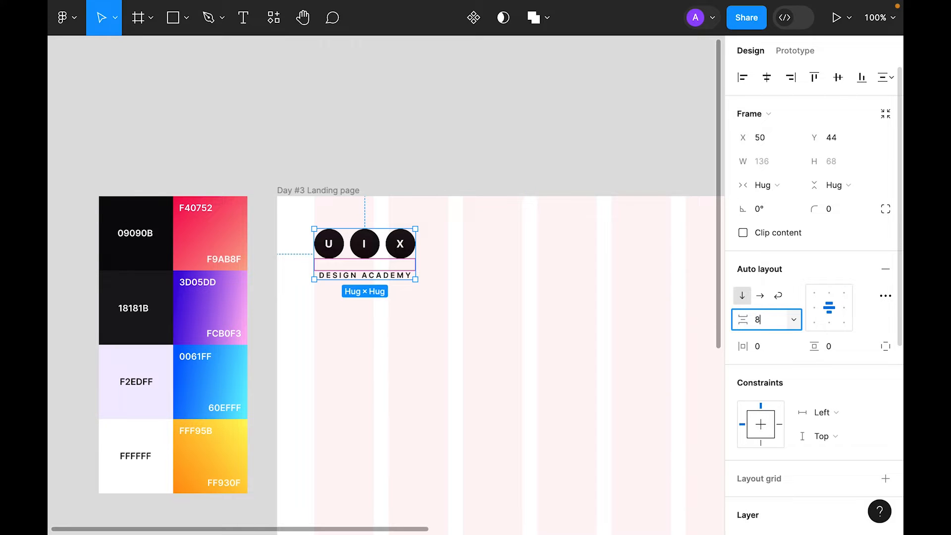
key("Return")
Step: Colour the caption 18181B and nudge the logo down to 48px from the top
left_click(436, 305)
double_click(365, 269)
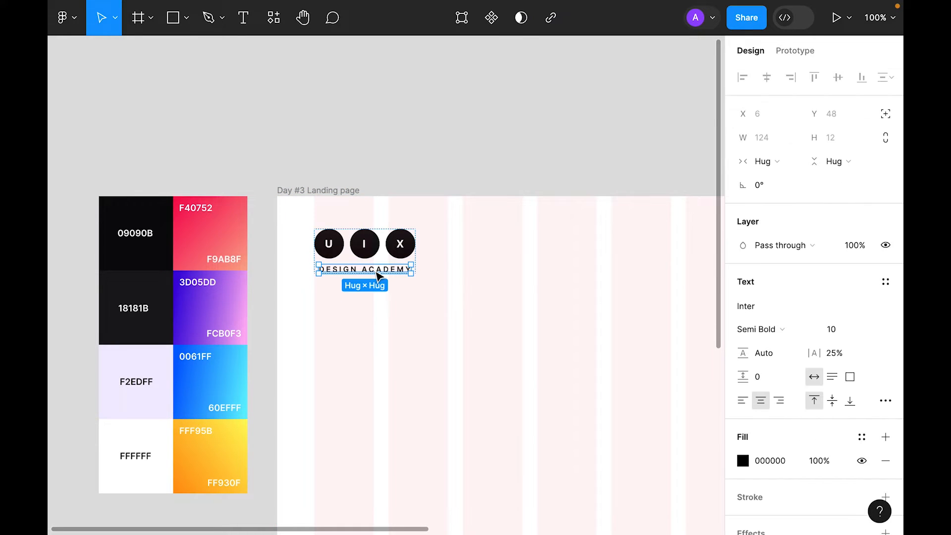
key("i")
left_click(154, 331)
left_click(405, 360)
left_click(402, 266)
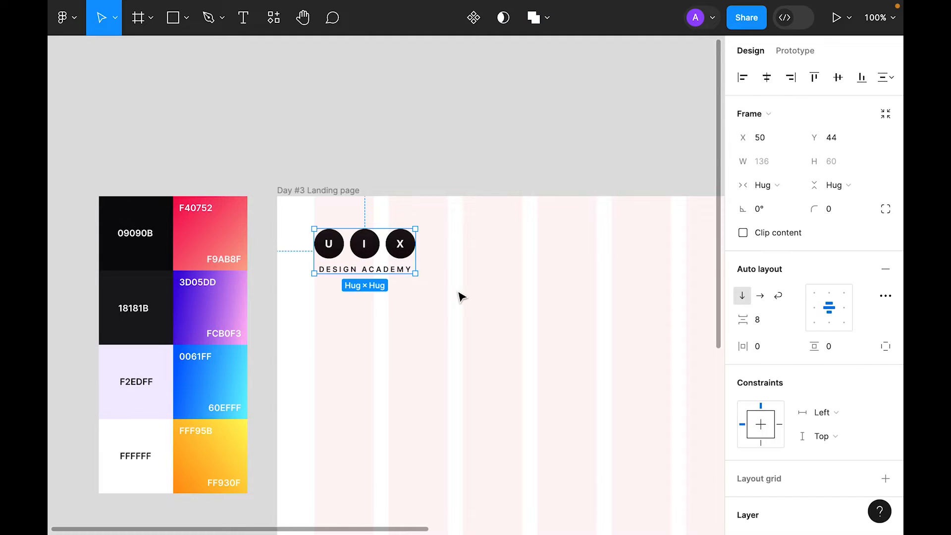
key("Down")
key("Down")
key("Down")
key("Down")
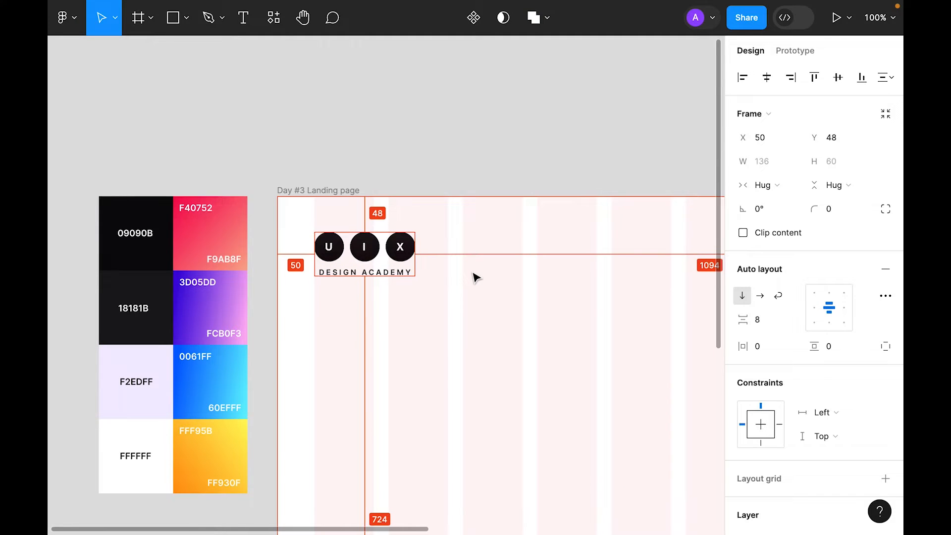
Step: Fill the Day #3 Landing page frame with the F2EDFF lavender swatch sampled from the palette
left_click(475, 277)
key("minus")
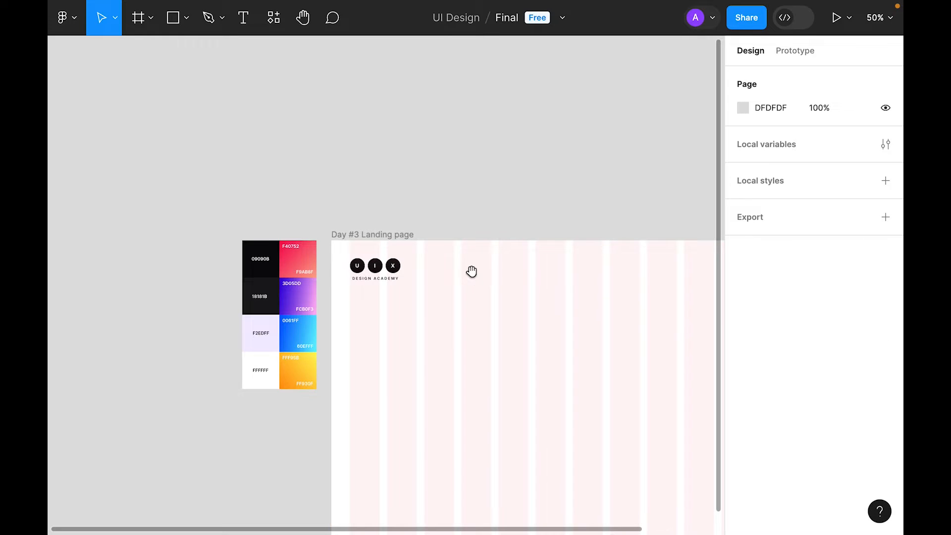
left_click_drag(471, 272, 422, 219)
key("shift+2")
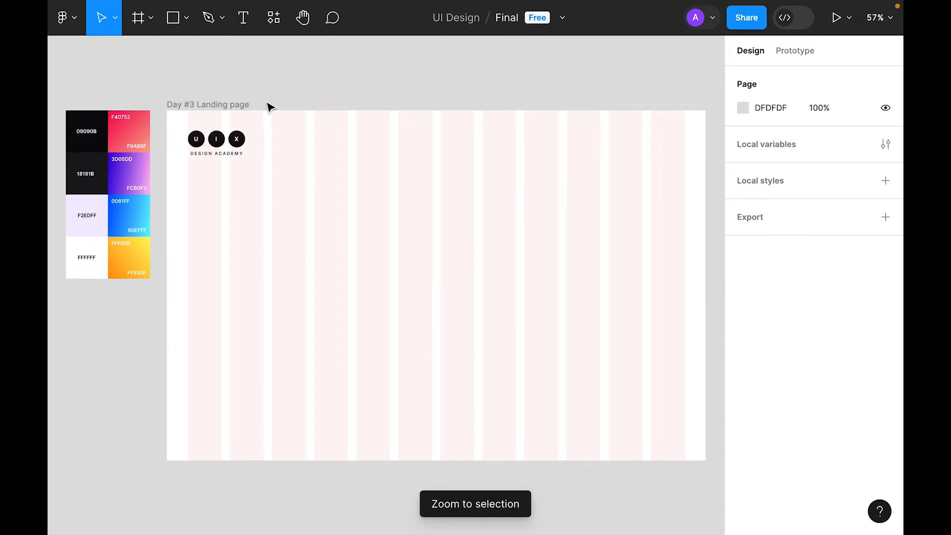
key("7")
key("5")
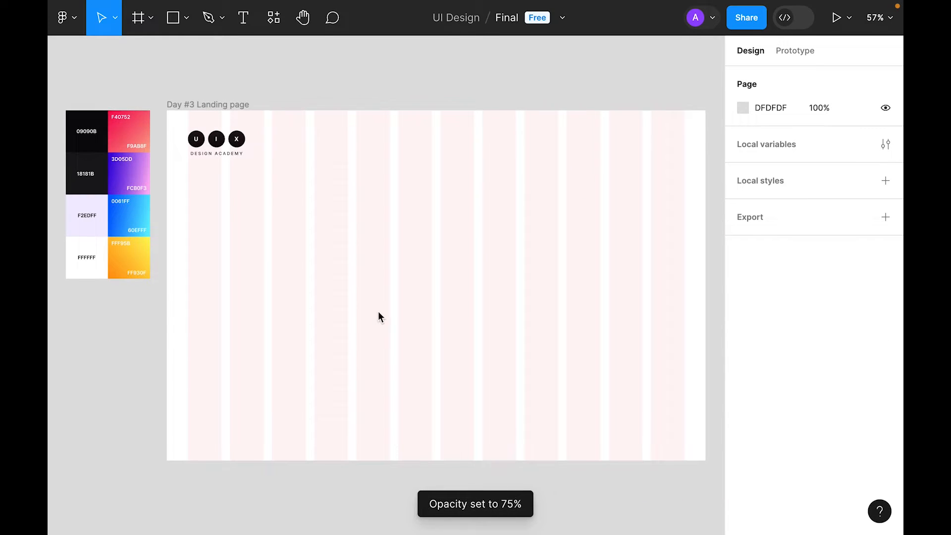
left_click(238, 104)
scroll(715, 398, "down", 3)
scroll(574, 365, "up", 2)
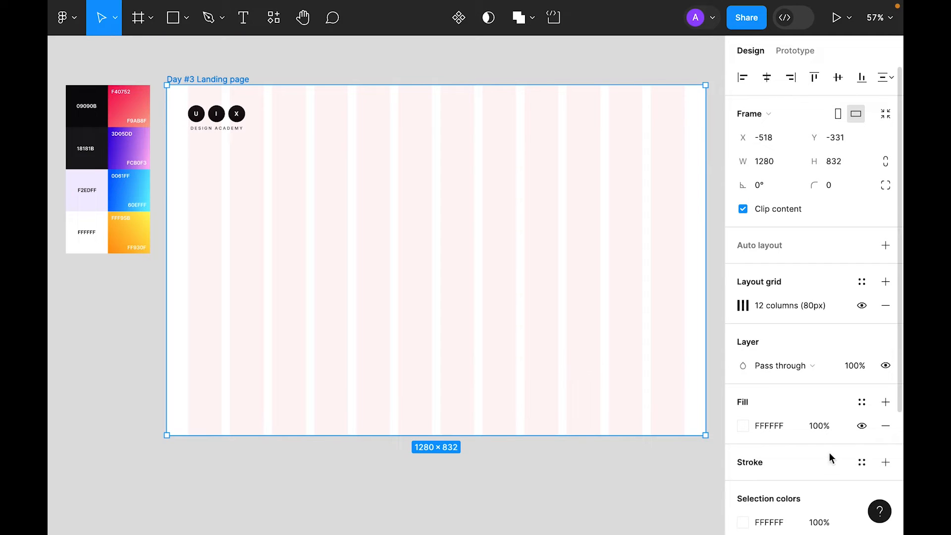
left_click(745, 426)
left_click(569, 357)
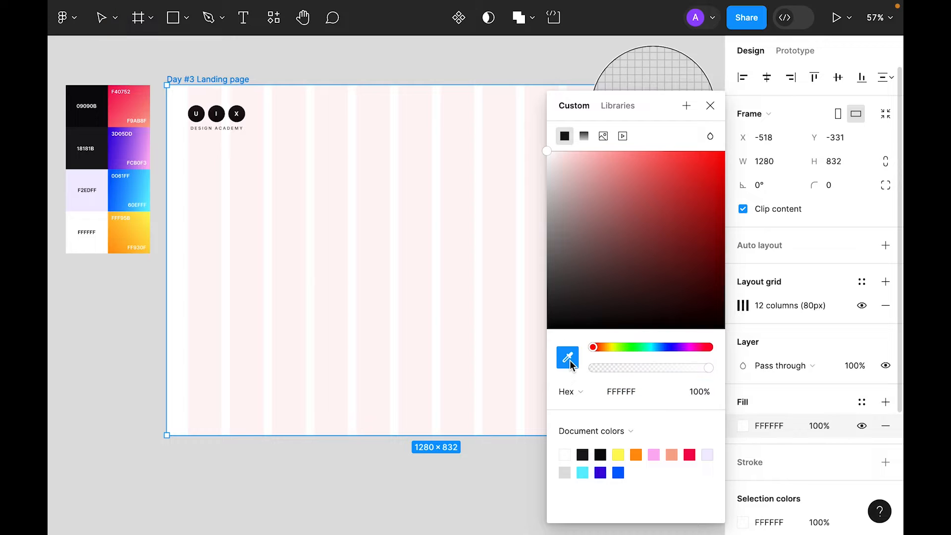
left_click(92, 202)
left_click(318, 170)
scroll(318, 170, "up", 1)
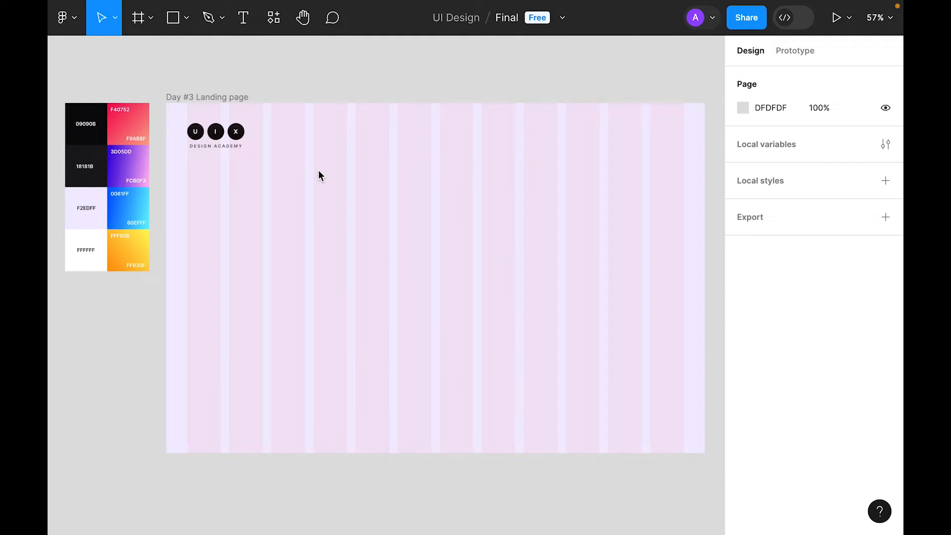
Step: Add a HOME text label near the top centre at 14 px size
key("t")
left_click(386, 183)
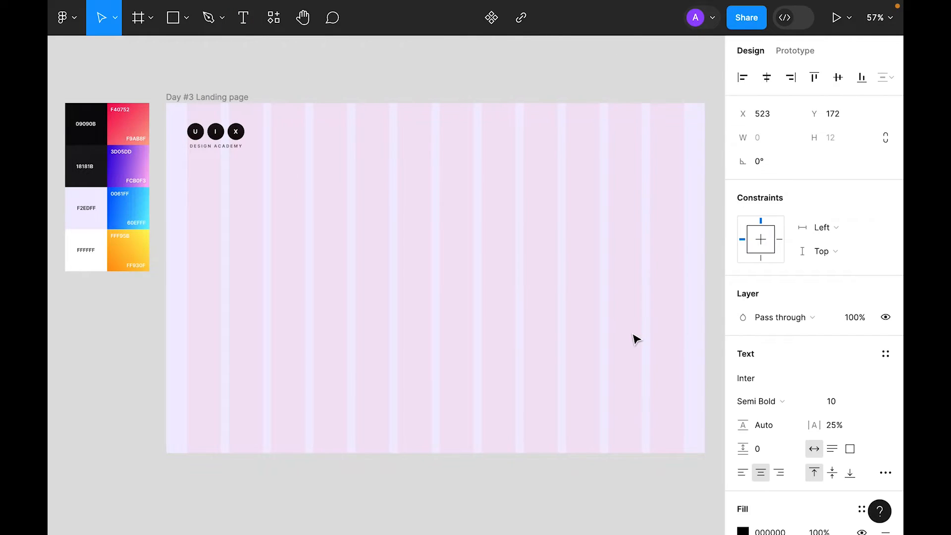
type("HOME")
key("Escape")
scroll(870, 333, "down", 2)
left_click(870, 329)
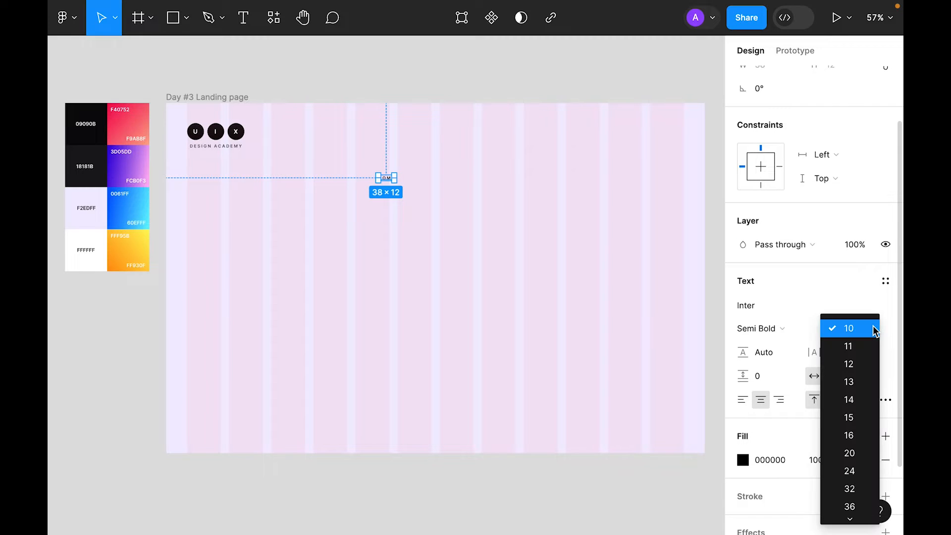
left_click(848, 399)
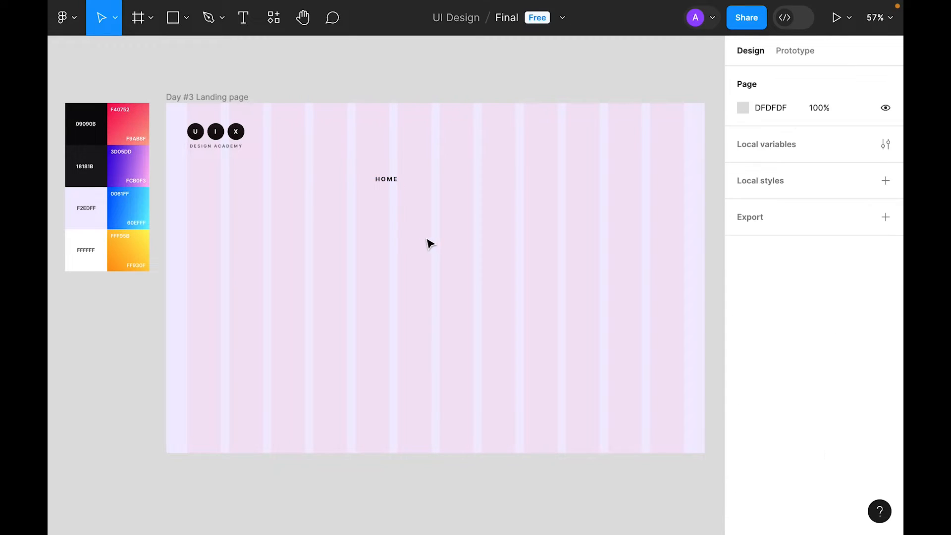
Step: Wrap the HOME text in an auto layout frame
key("z")
left_click(377, 165)
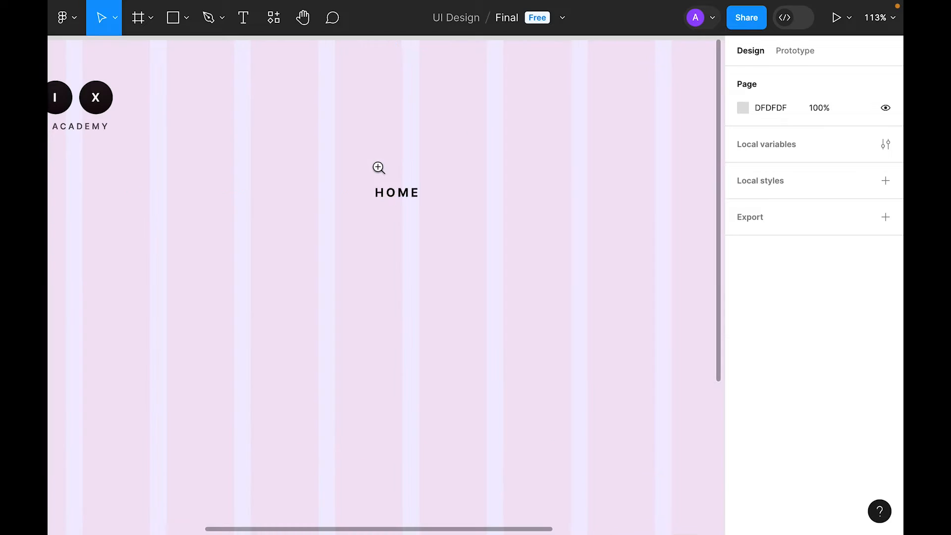
right_click(411, 195)
left_click(486, 363)
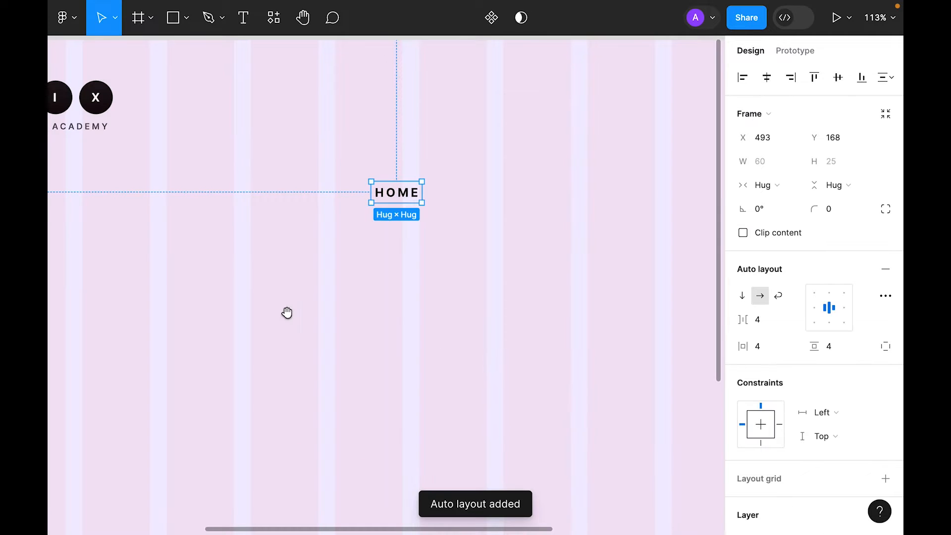
left_click_drag(303, 319, 406, 304)
key("shift+0")
Step: Give the HOME frame a white fill and a 99 corner radius for a pill shape
scroll(822, 277, "down", 5)
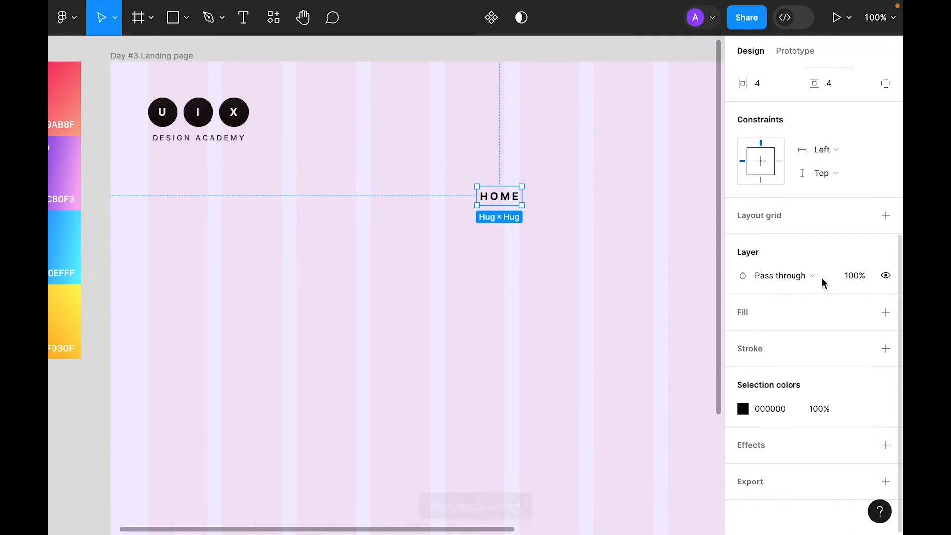
left_click(886, 312)
scroll(871, 184, "up", 5)
left_click(841, 213)
key("Return")
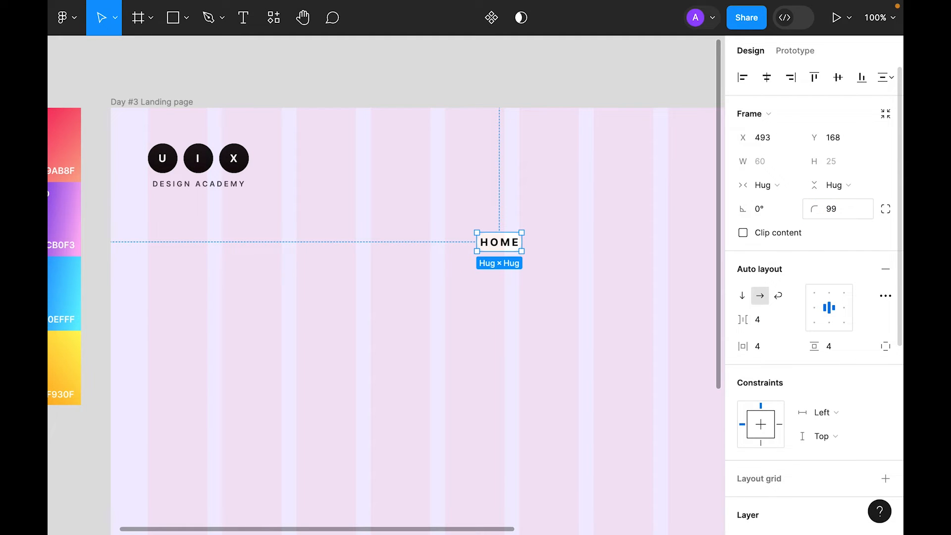
Step: Set the HOME frame padding to 16 horizontal and 8 vertical
scroll(785, 319, "down", 2)
left_click(779, 295)
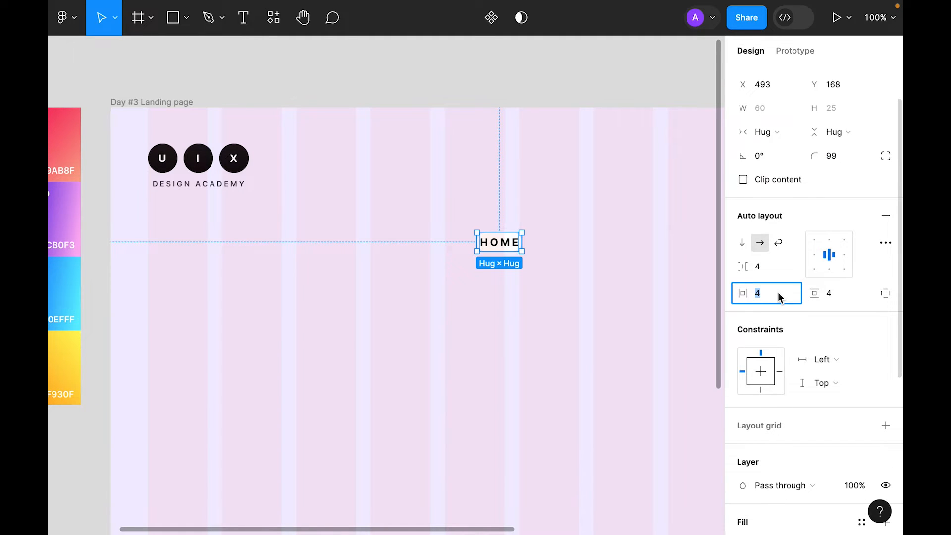
type("16")
key("Return")
left_click(839, 294)
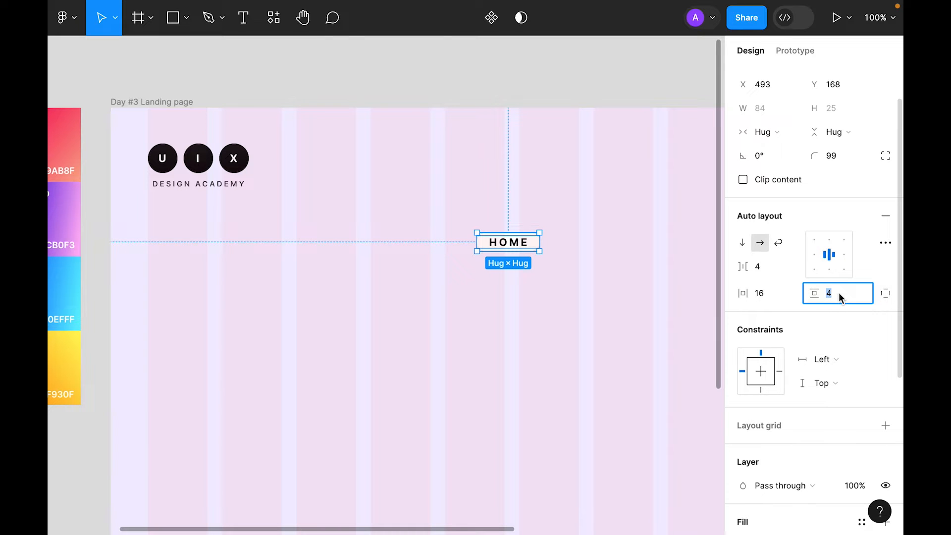
type("8")
key("Return")
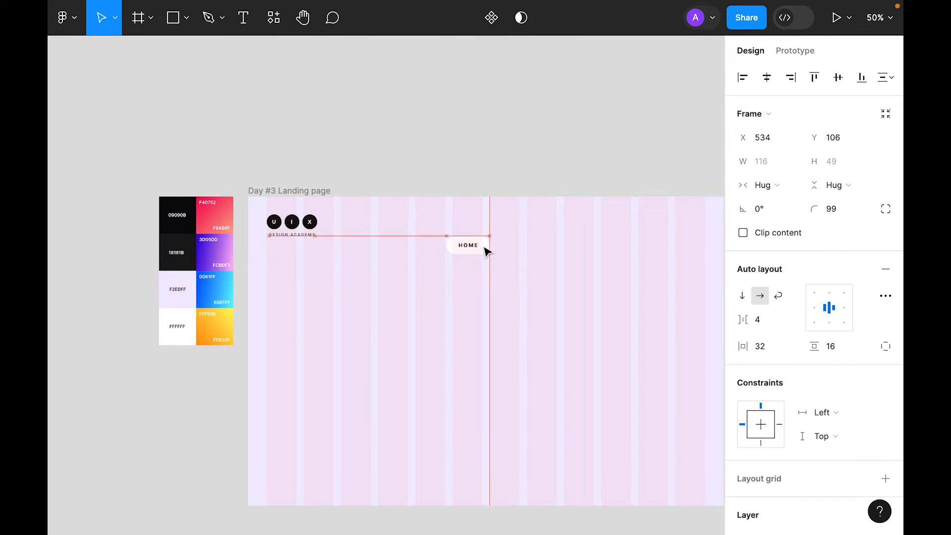
left_click(503, 253)
Step: Change the HOME button fill to a linear gradient from 18181B to 09090B
left_click(493, 245)
scroll(782, 376, "down", 6)
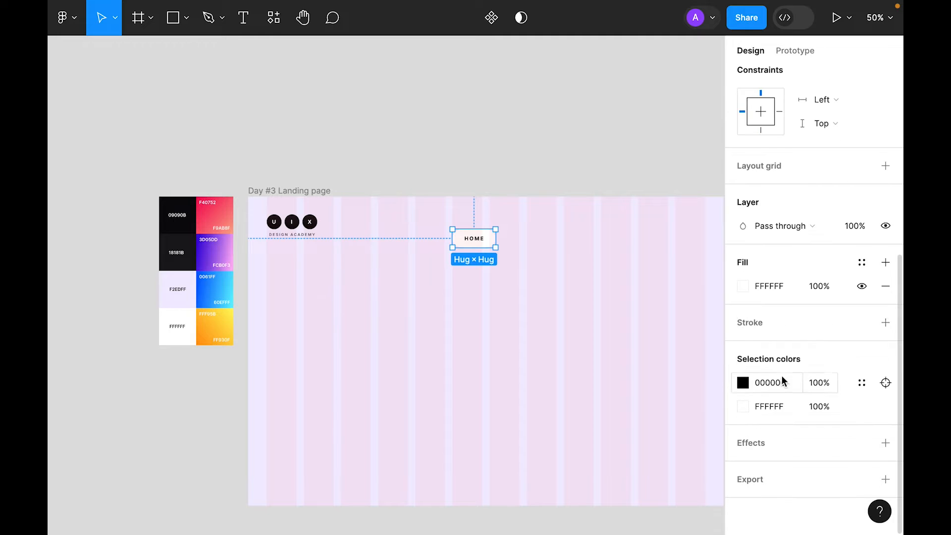
left_click(743, 287)
left_click(584, 136)
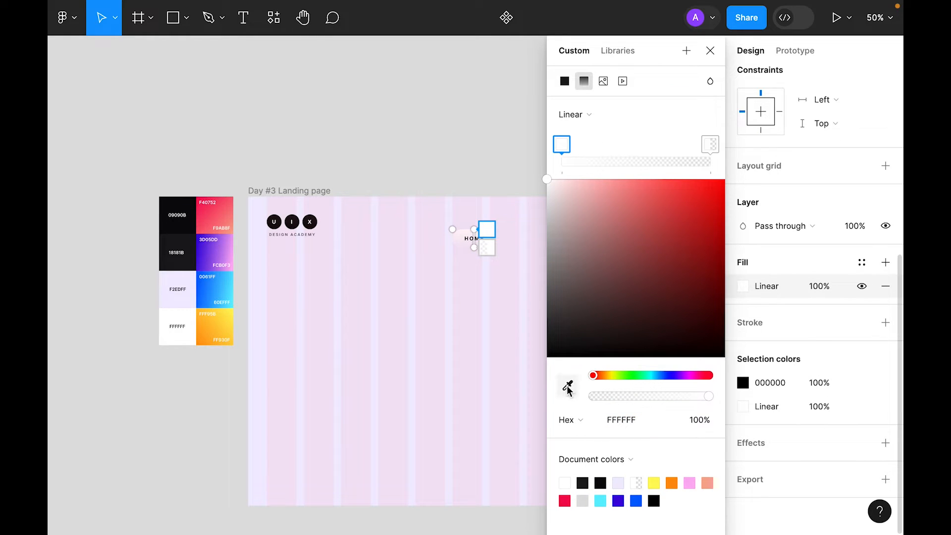
left_click(567, 385)
left_click(176, 243)
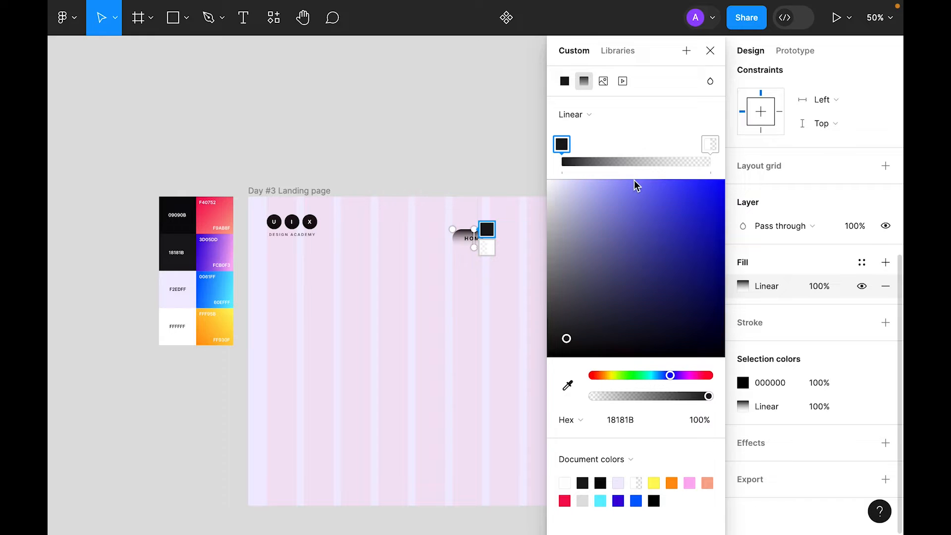
left_click(710, 144)
left_click(568, 386)
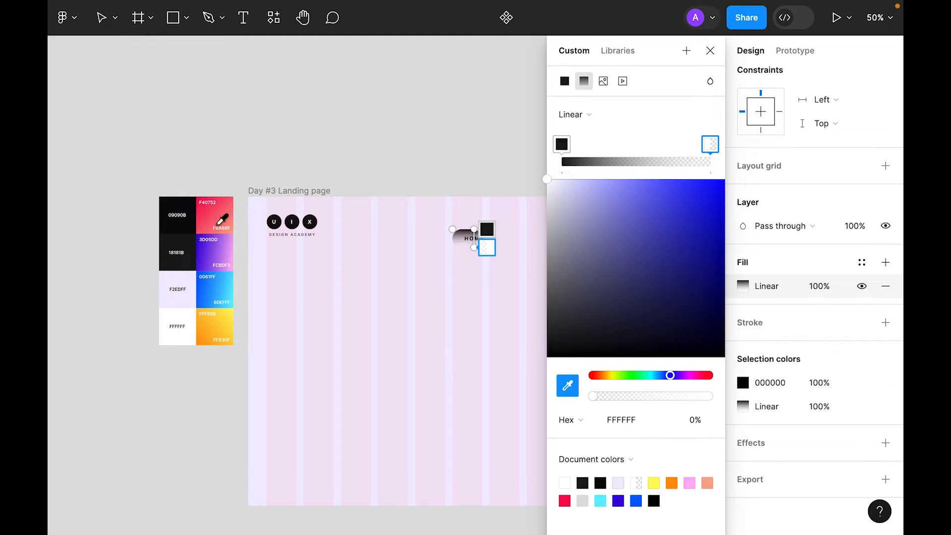
left_click(173, 232)
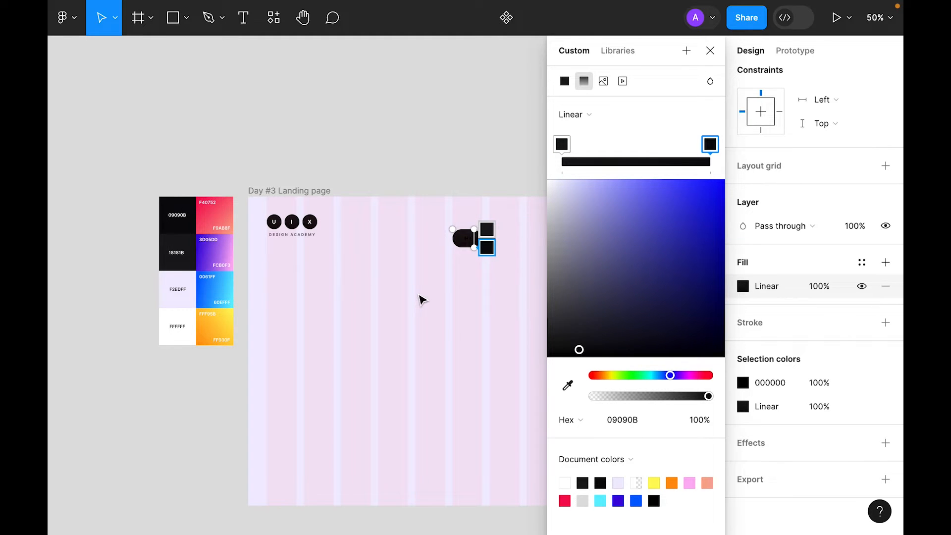
left_click(419, 296)
Step: Color the HOME label text white (FFFFFF)
left_click(473, 239, "super")
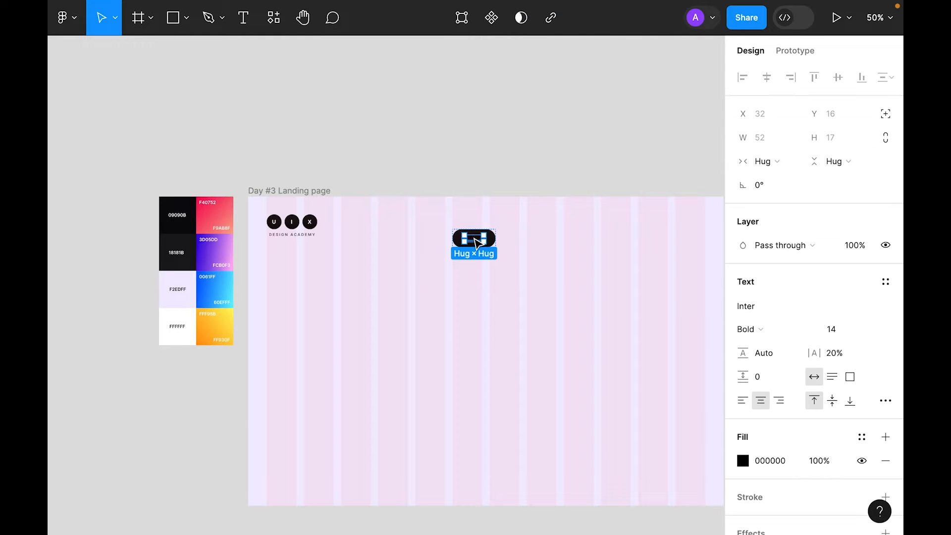
key("i")
left_click(185, 315)
Step: Add a drop shadow to the HOME button with Y 16, blur 32 and purple D38BEF color
key("Escape")
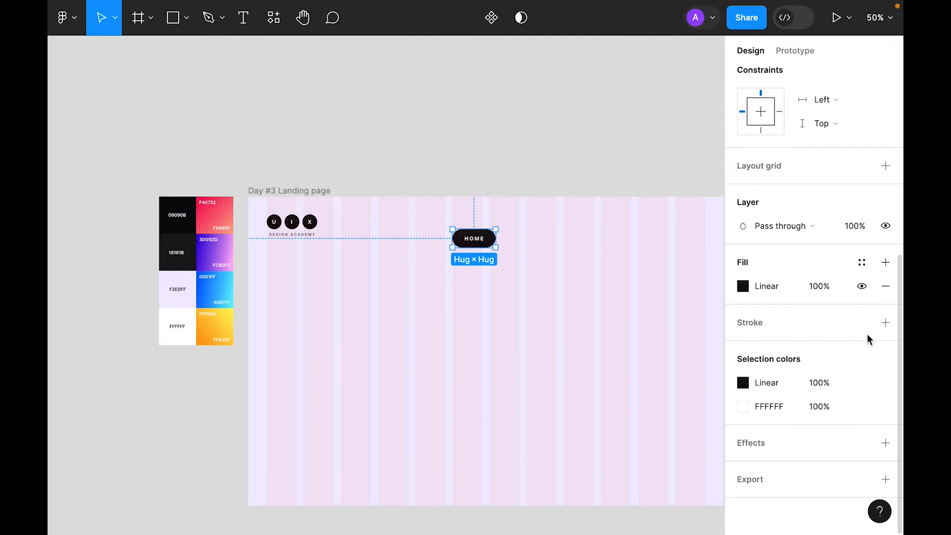
left_click(885, 443)
left_click(743, 466)
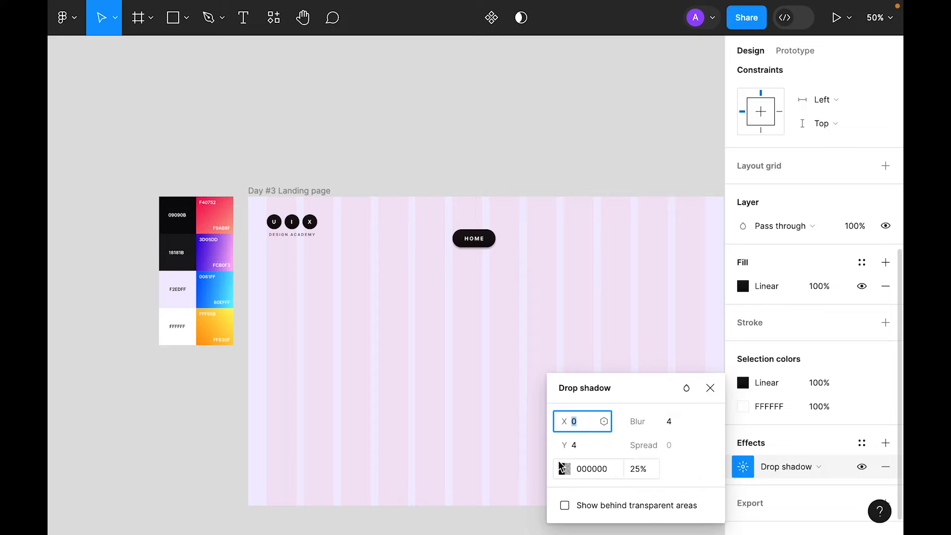
left_click(581, 447)
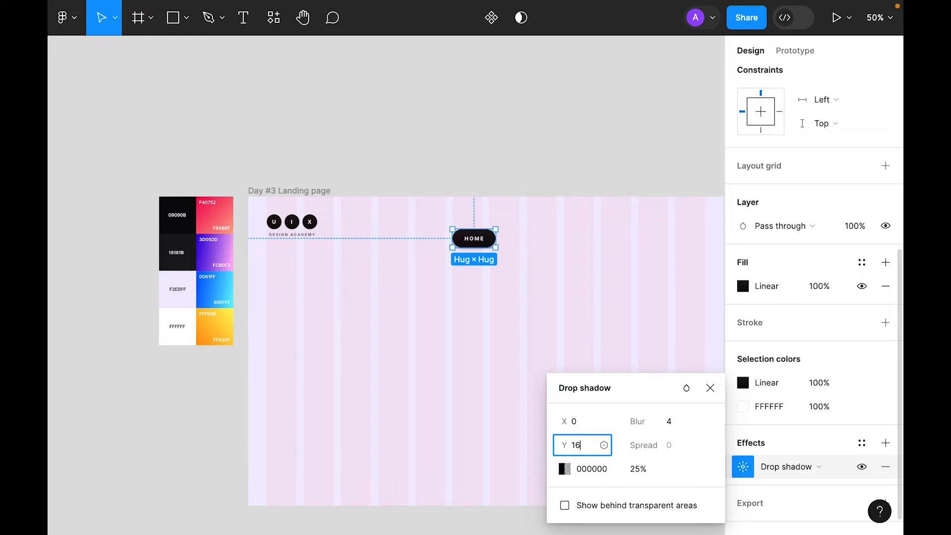
key("Tab")
key("Return")
left_click(565, 469)
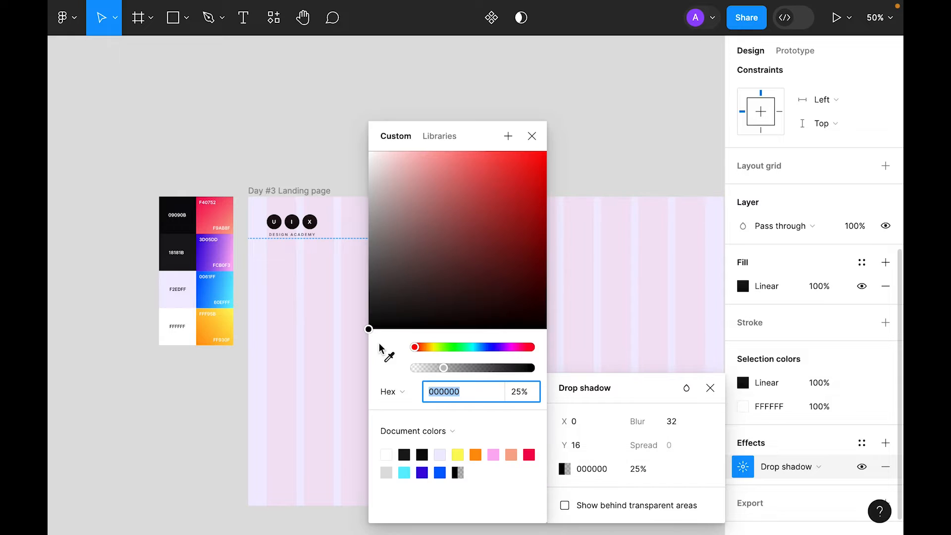
left_click(389, 357)
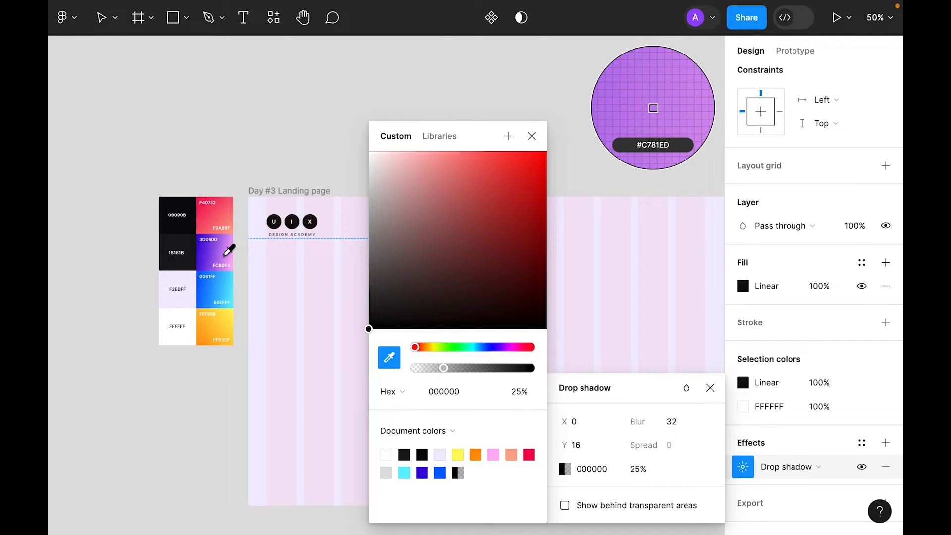
left_click(206, 246)
left_click(307, 104)
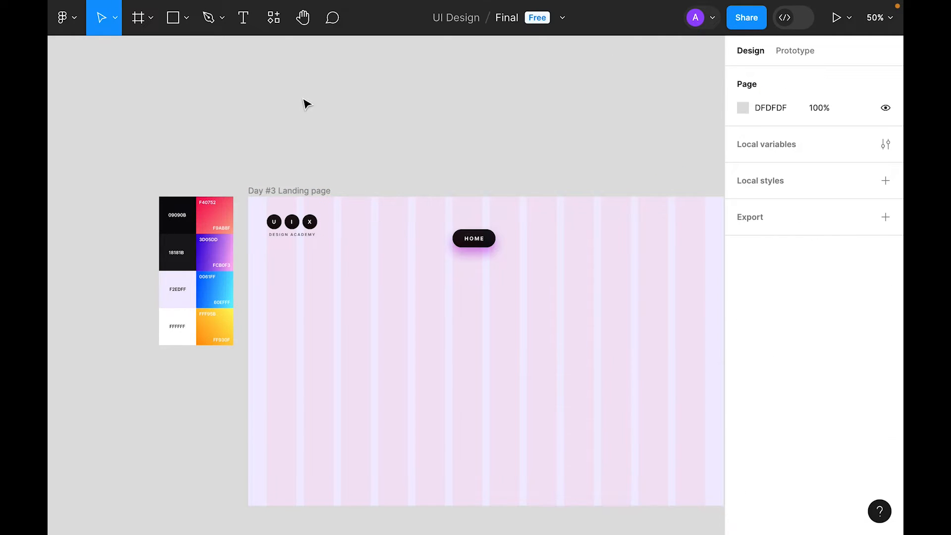
Step: Set the HOME button's drop shadow opacity to 50%
left_click(474, 238)
left_click(743, 442)
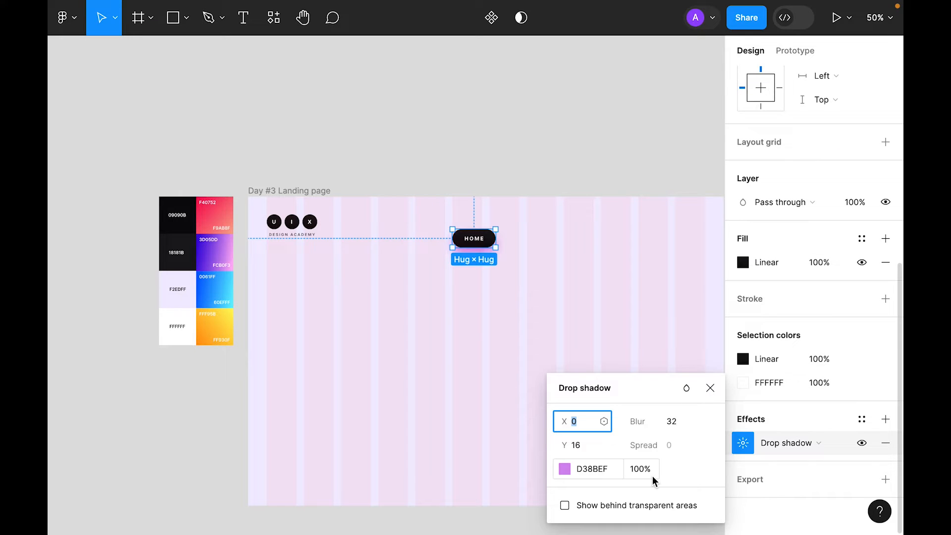
left_click(653, 472)
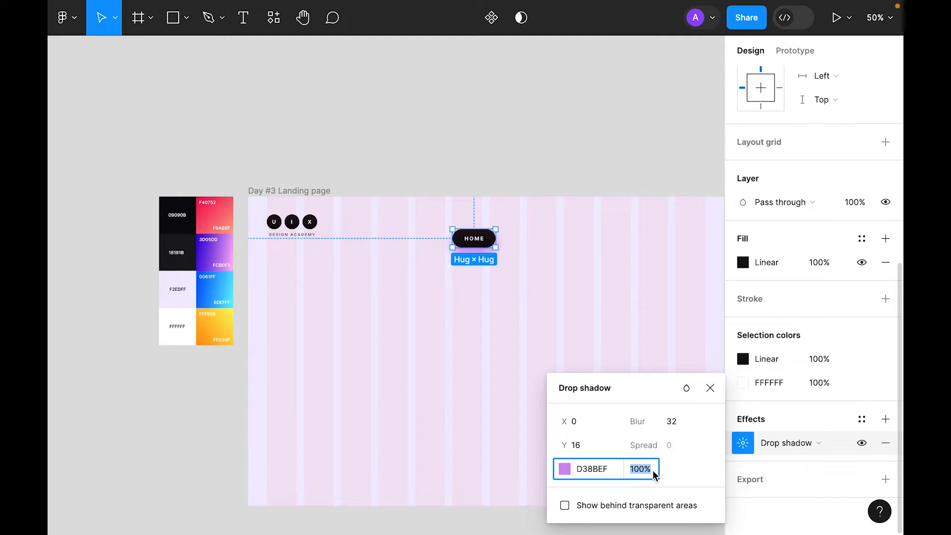
type("50")
left_click(576, 293)
Step: Duplicate the HOME button and place the copy 36 px to its right
left_click(565, 220)
left_click_drag(535, 256, 513, 272)
key("minus")
left_click_drag(375, 264, 427, 264, "alt")
Step: Relabel the copied button ABOUT and color its text dark 18181B
left_click(415, 297)
key("plus")
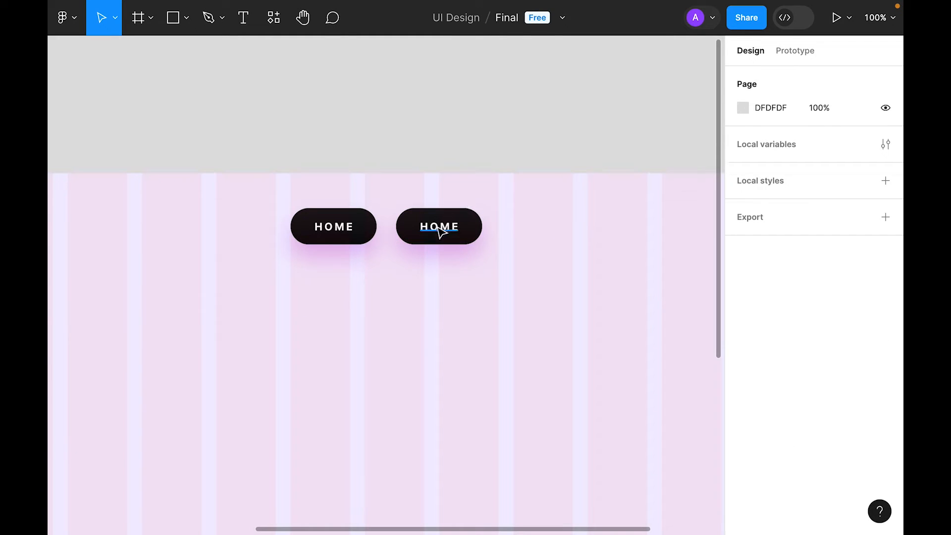
left_click(439, 229, "super")
double_click(436, 227)
type("ABOUT")
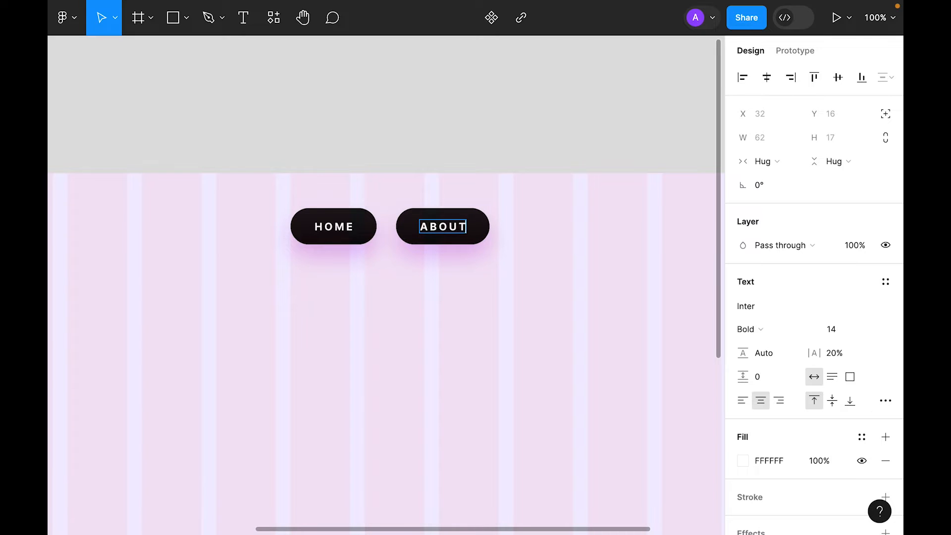
key("Escape")
key("minus")
scroll(454, 332, "left", 5)
key("i")
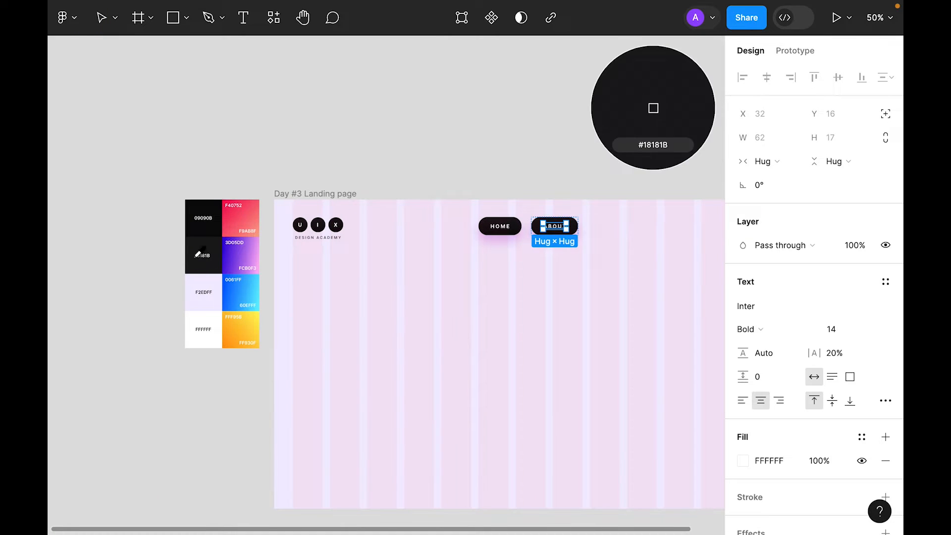
left_click(203, 242)
Step: Hide the ABOUT button's background fill and set its text to 75% opacity
left_click(584, 239)
left_click(555, 226)
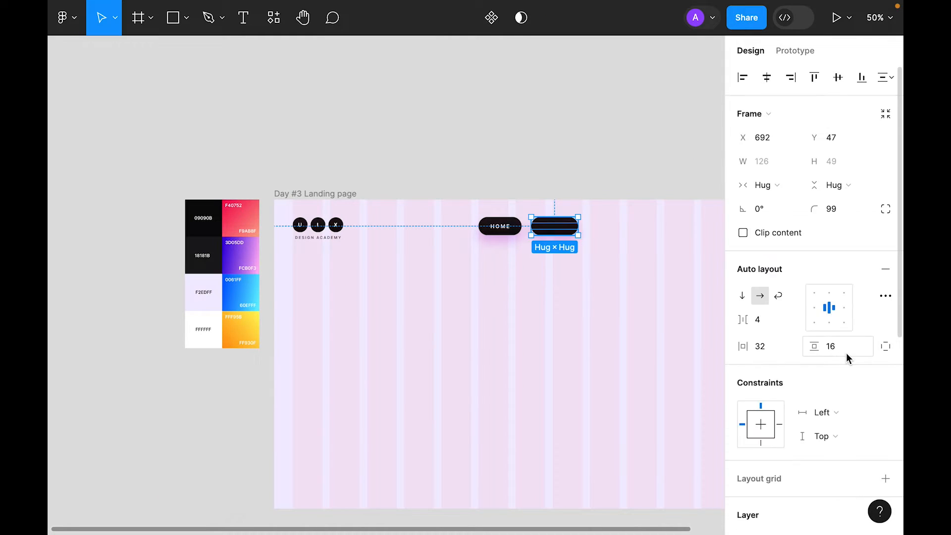
scroll(847, 353, "down", 5)
left_click(862, 263)
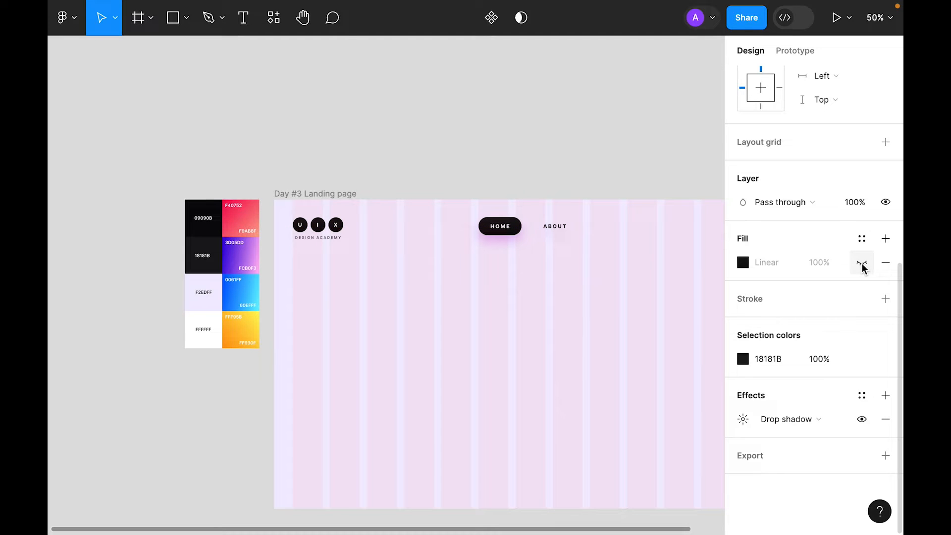
left_click(608, 312)
scroll(590, 263, "right", 3)
scroll(590, 263, "up", 1)
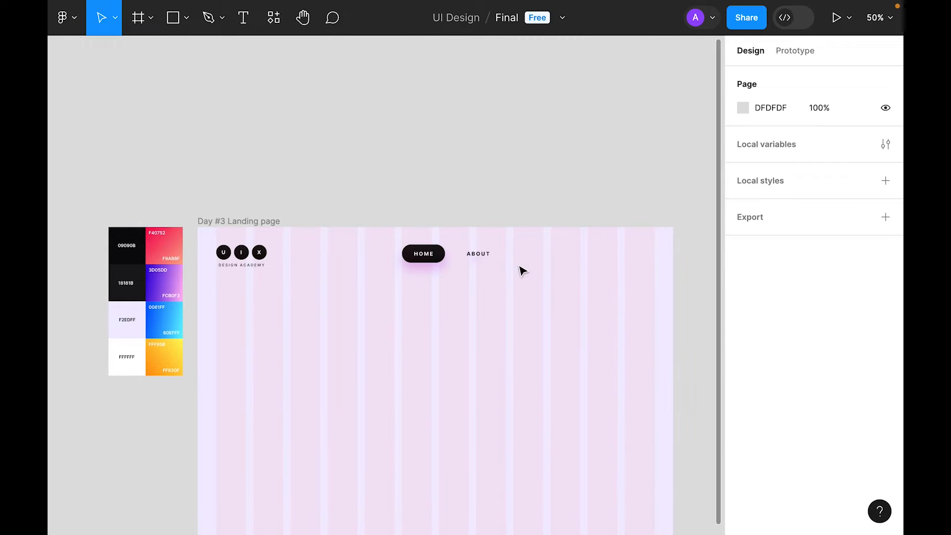
double_click(483, 255)
key("7")
key("5")
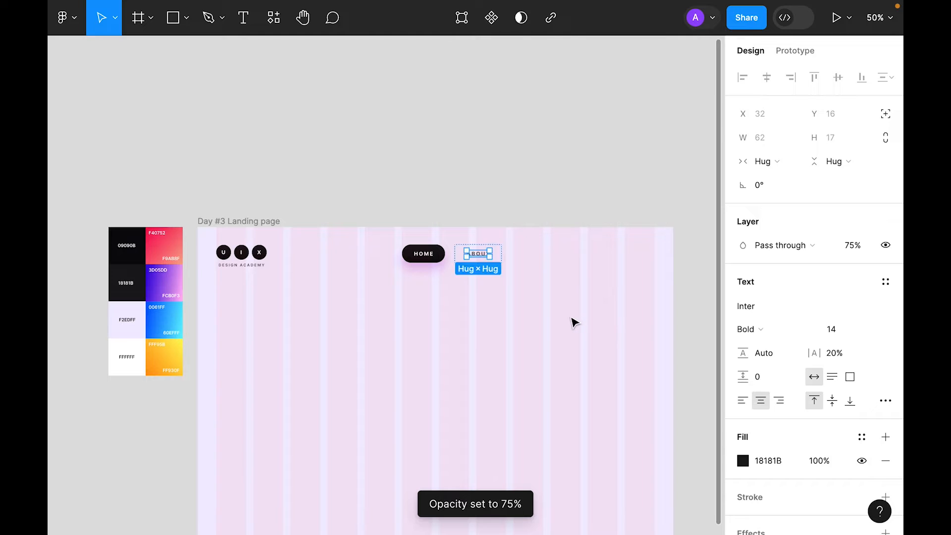
Step: Wrap the HOME and ABOUT buttons together in an auto layout
left_click(475, 260)
left_click(437, 257, "shift")
right_click(436, 260)
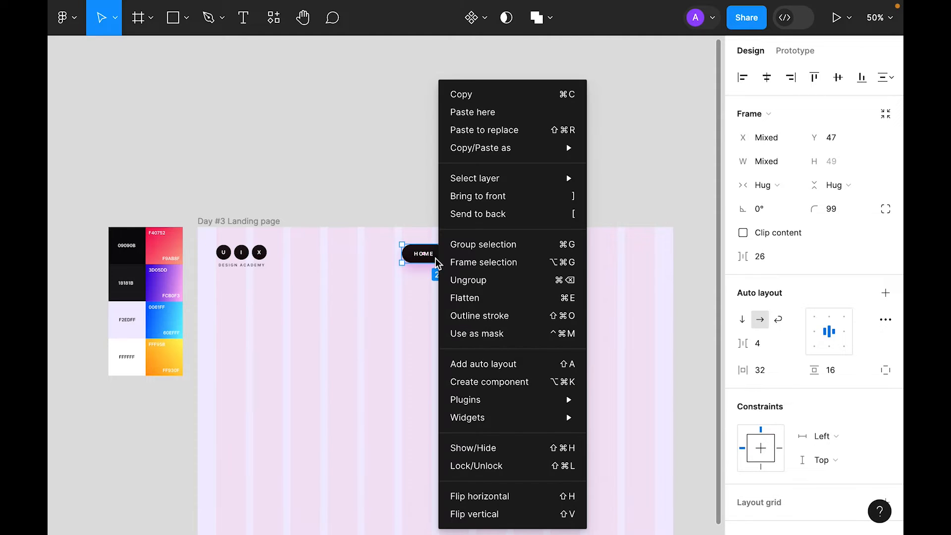
left_click(495, 370)
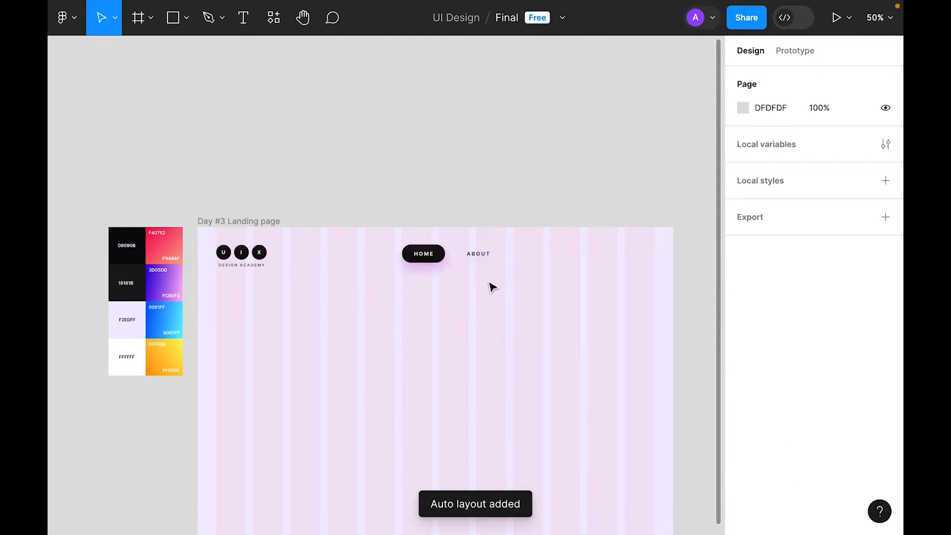
Step: Duplicate the ABOUT item into SERVICES, PROJECTS and BLOG links
key("super+d")
double_click(540, 260)
type("SERVICES")
left_click(562, 252)
double_click(541, 254)
key("super+d")
key("super+d")
double_click(602, 251)
double_click(603, 251)
type("PROJECTS")
double_click(662, 258)
double_click(663, 258)
type("BLOG")
left_click(505, 293)
Step: Set the nav item gap to 8 and centre the nav horizontally on the page
left_click(436, 260)
left_click(766, 321)
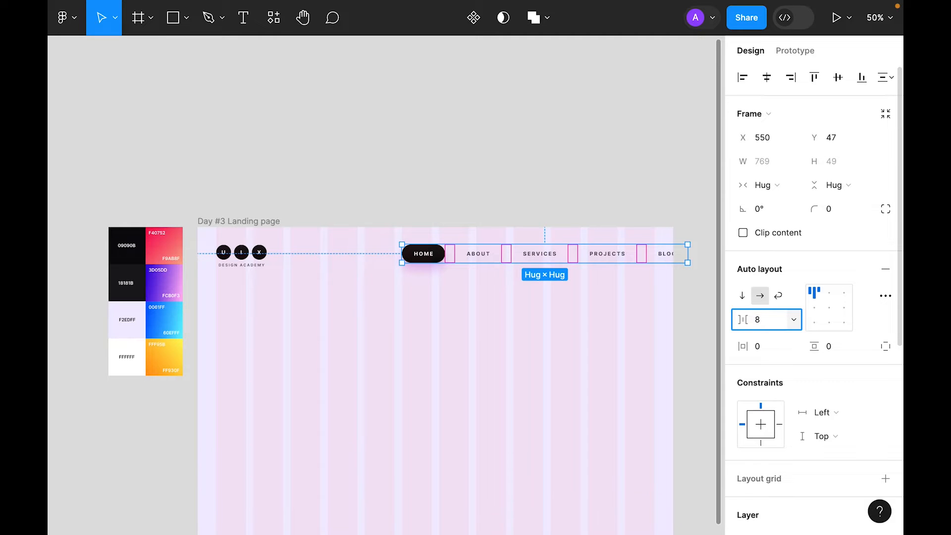
type("8")
key("Return")
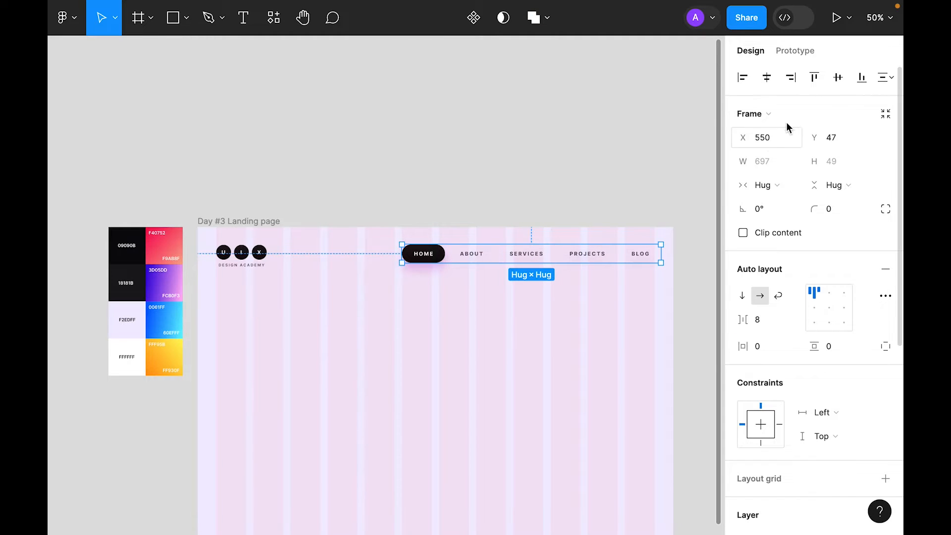
left_click(767, 78)
left_click(492, 405)
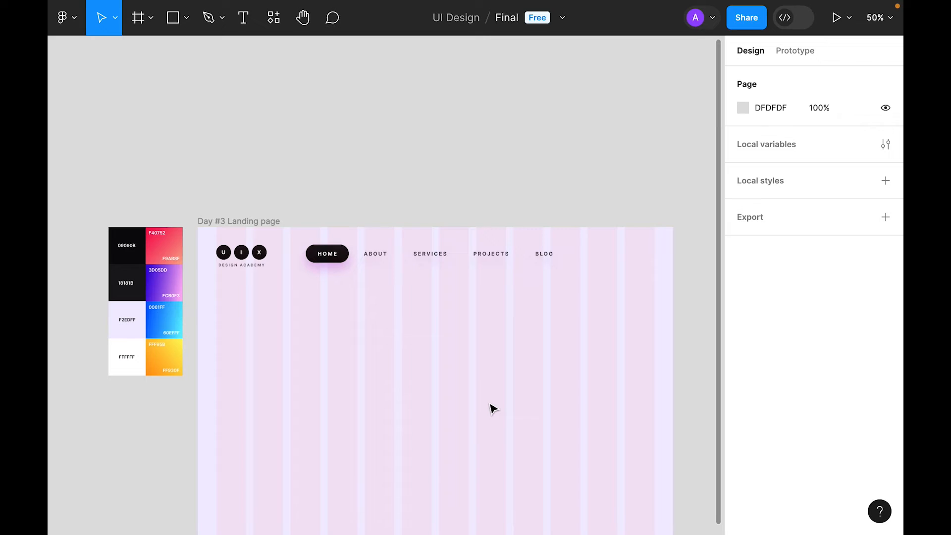
double_click(326, 140)
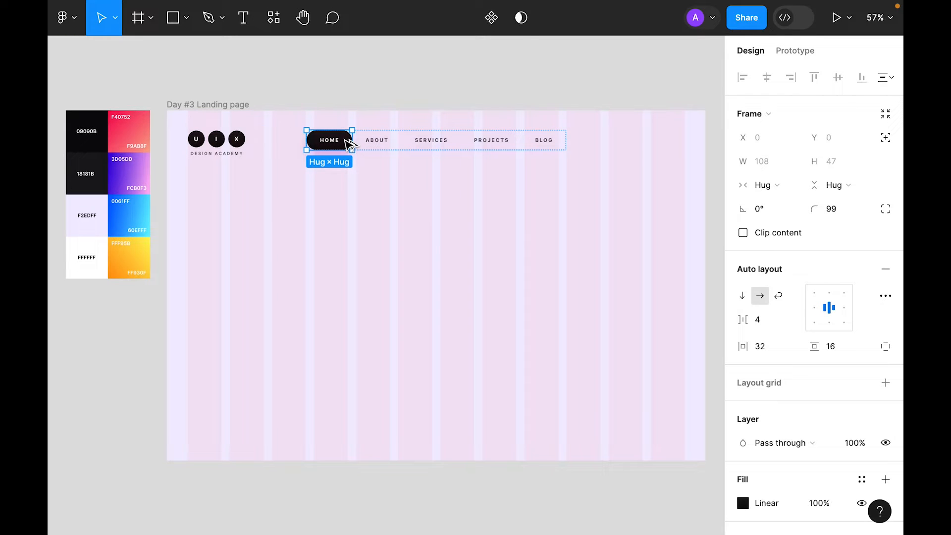
Step: Duplicate the HOME button, label it with the contact email, and remove the uppercase transform
left_click_drag(350, 145, 359, 224)
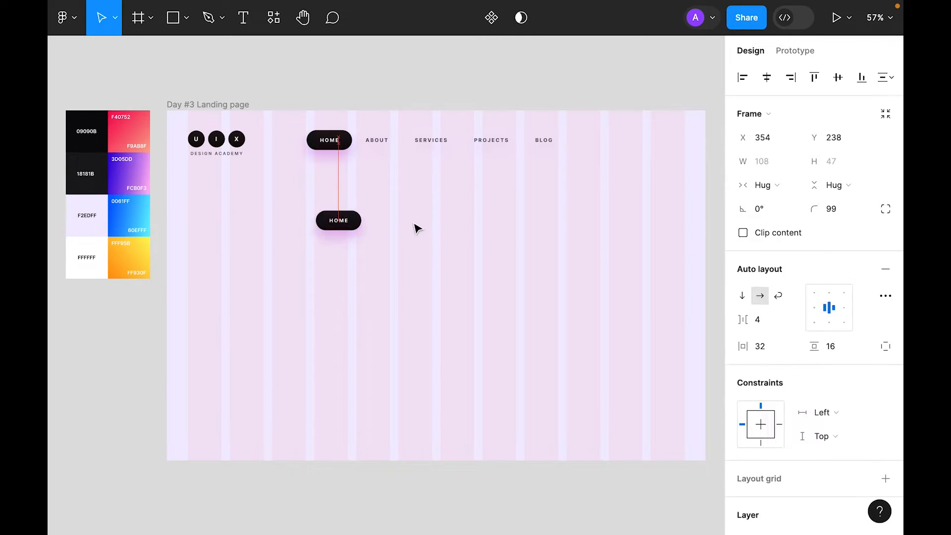
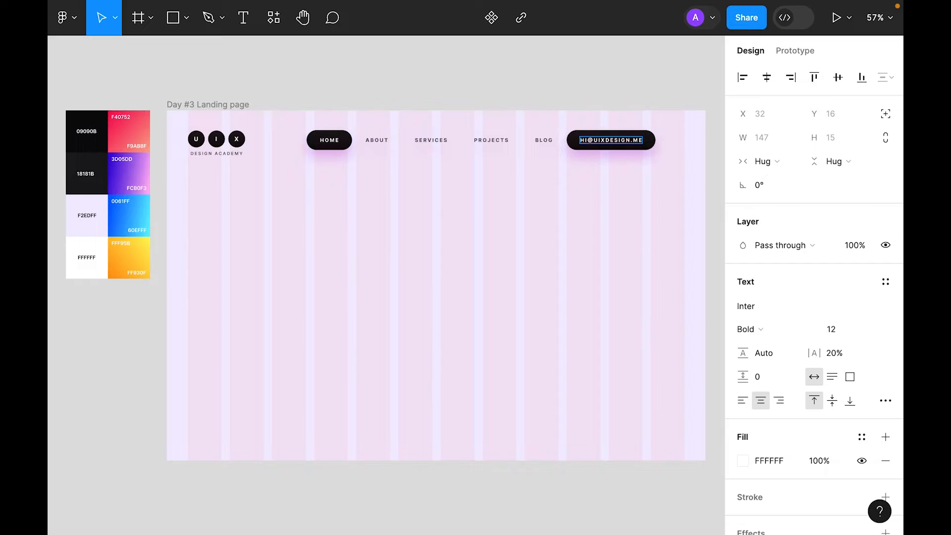
key("Escape")
scroll(862, 327, "down", 2)
left_click(885, 310)
left_click(632, 371)
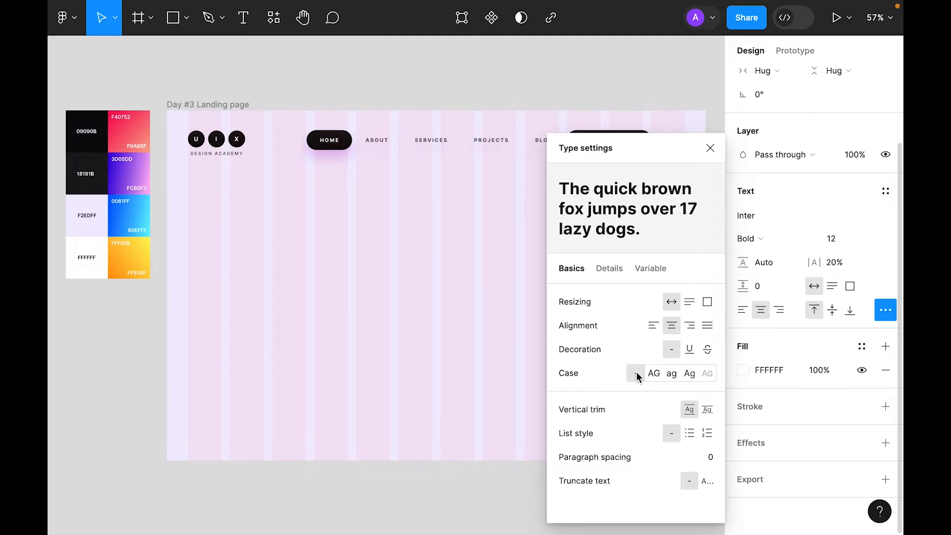
left_click(709, 147)
left_click(613, 232)
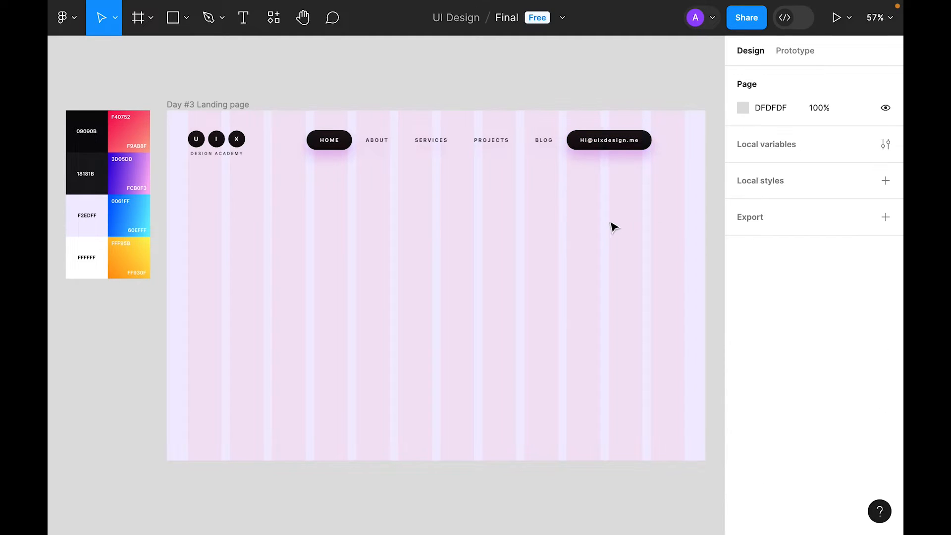
Step: Style the email text with 10% letter spacing, 14 px size and Medium weight
double_click(620, 141)
type("10")
key("Return")
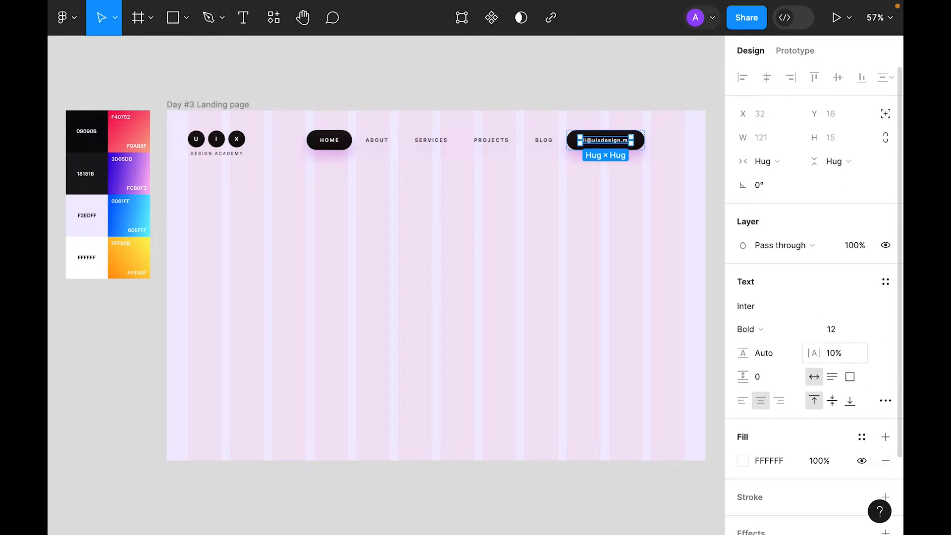
left_click(854, 335)
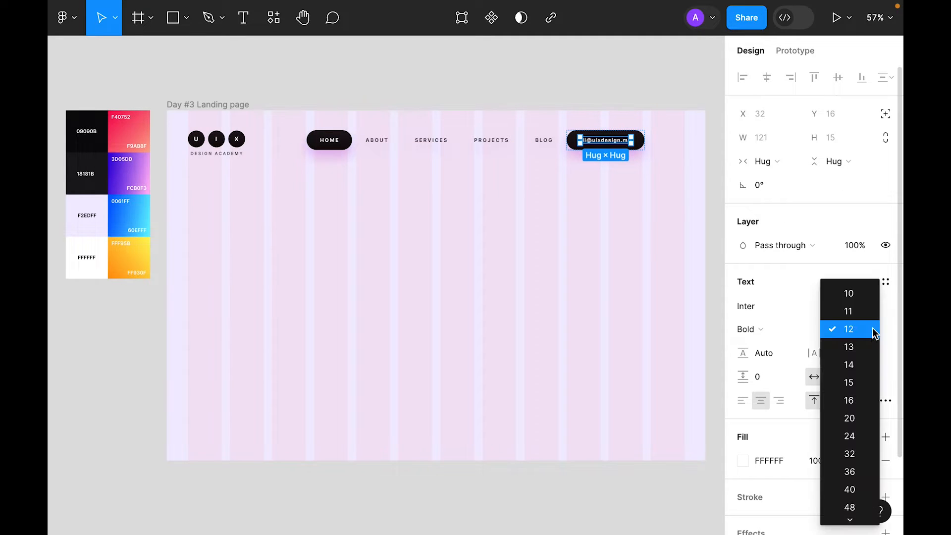
left_click(864, 366)
left_click(541, 258)
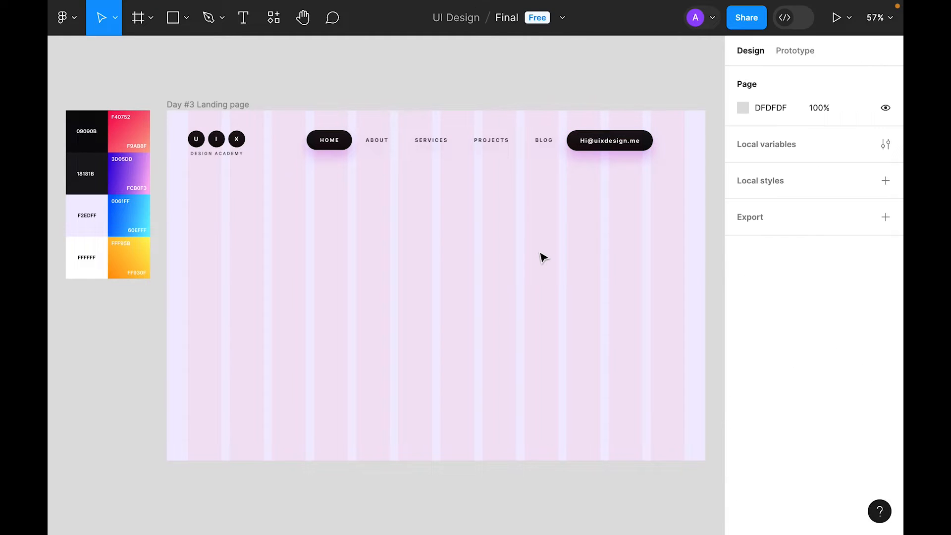
double_click(618, 144)
left_click(749, 329)
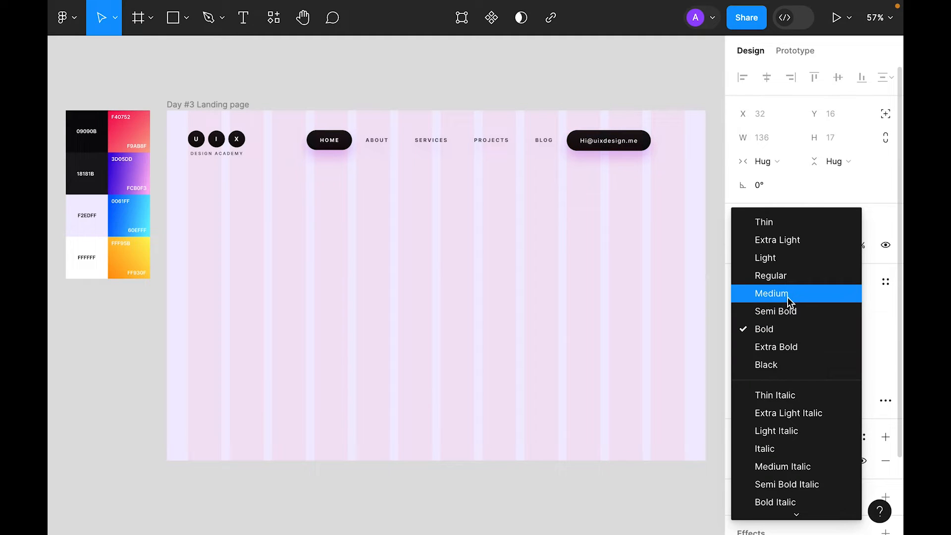
left_click(788, 297)
Step: Move the email button to the right edge of the page
left_click(510, 231)
left_click_drag(607, 146, 632, 149)
left_click(619, 275)
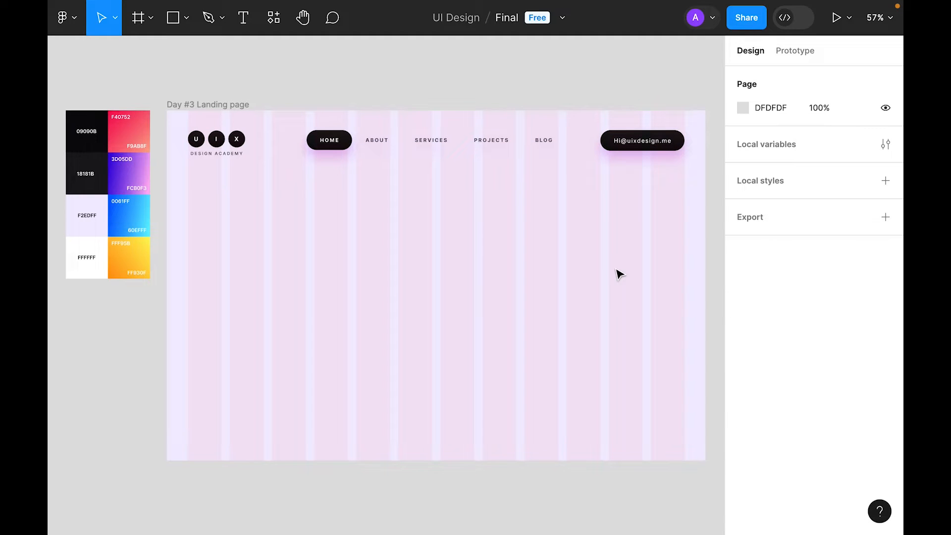
Step: Copy the purple gradient swatch's properties and paste them onto the email button
right_click(145, 173)
mouse_move(177, 185)
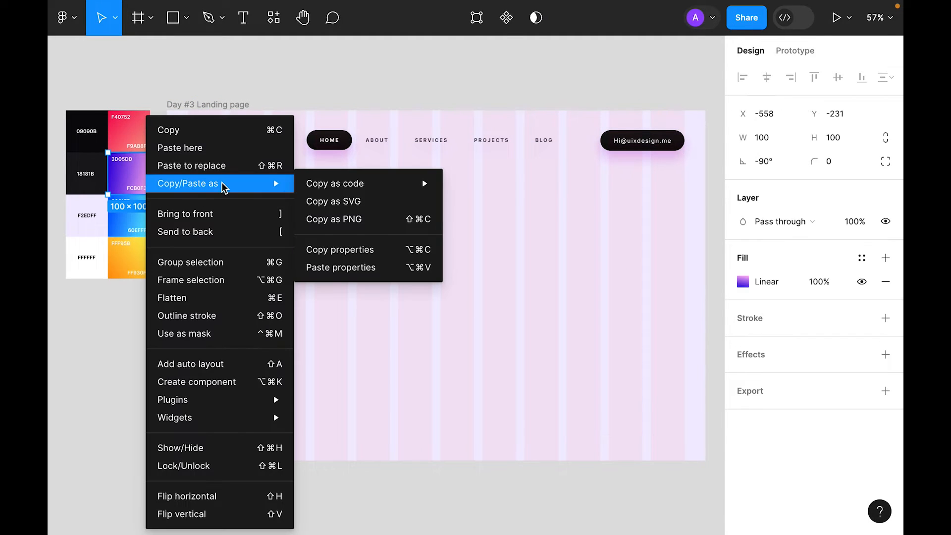
left_click(350, 249)
left_click(613, 268)
left_click(614, 142)
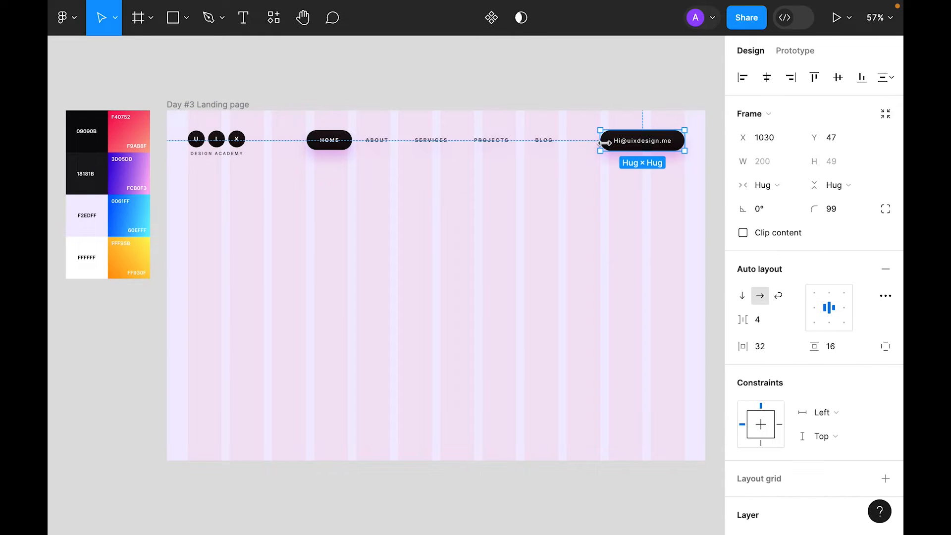
right_click(631, 151)
mouse_move(663, 131)
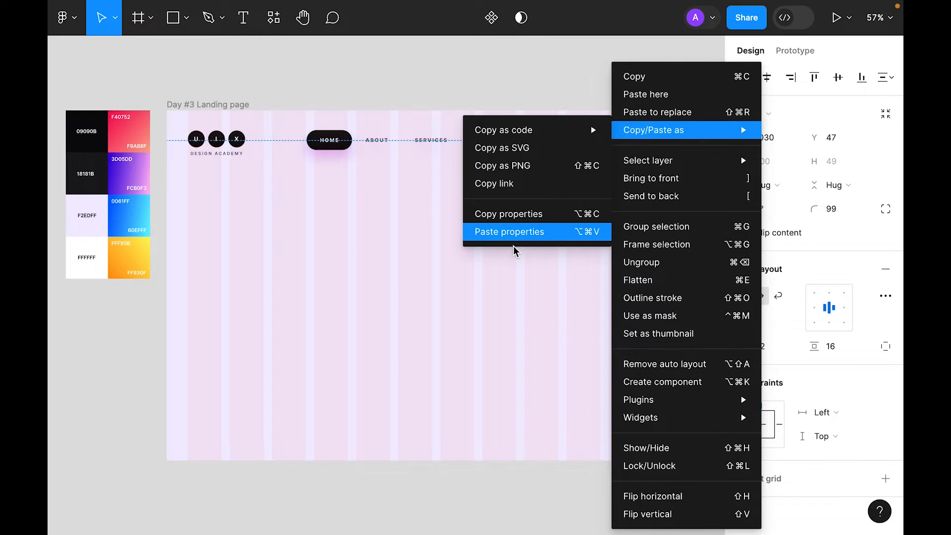
left_click(515, 232)
Step: Set the button's corner radius to 99 and move the gradient's pink end to its left edge
left_click(846, 207)
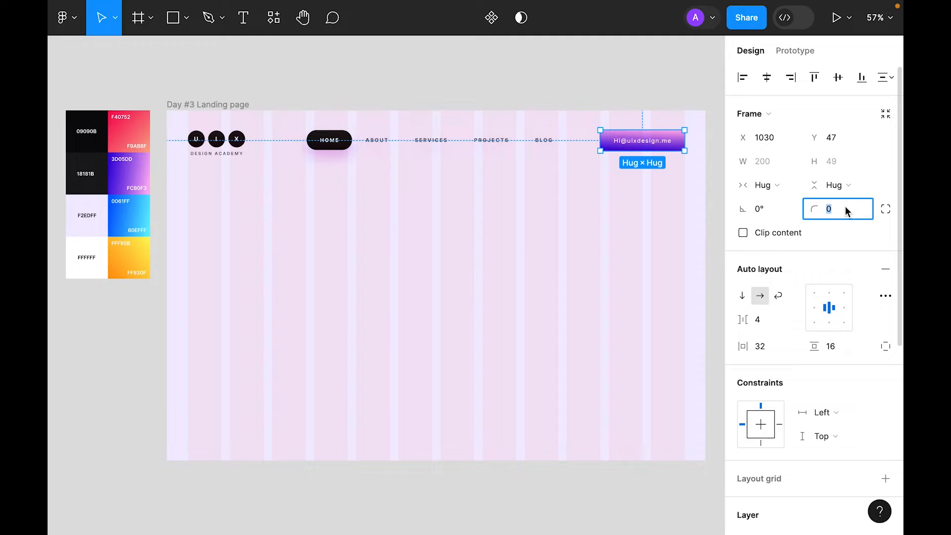
type("99")
scroll(772, 427, "down", 6)
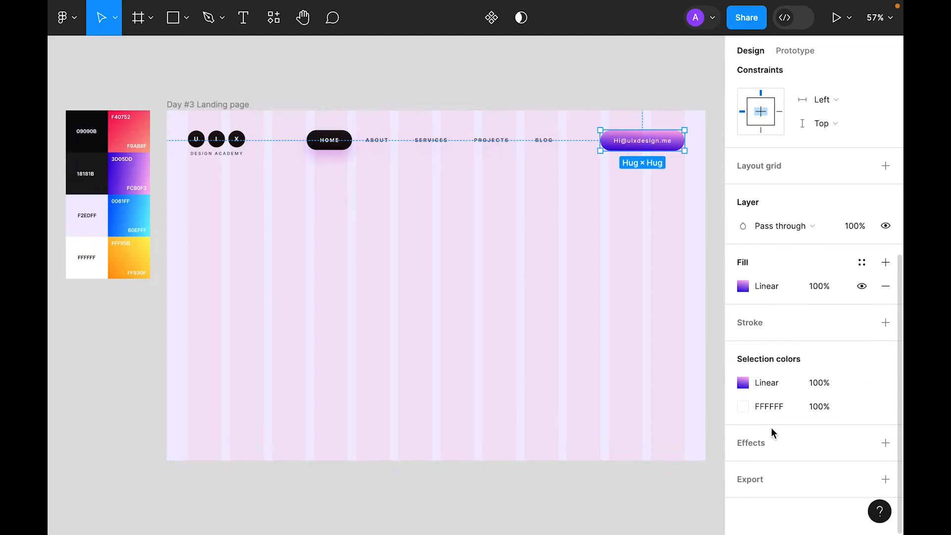
left_click(744, 287)
left_click_drag(507, 193, 302, 227)
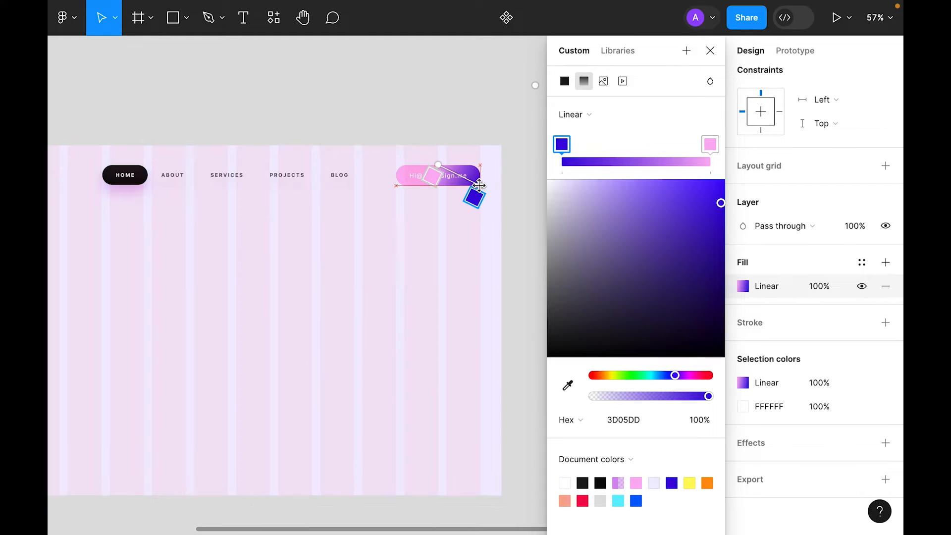
left_click_drag(437, 165, 396, 164)
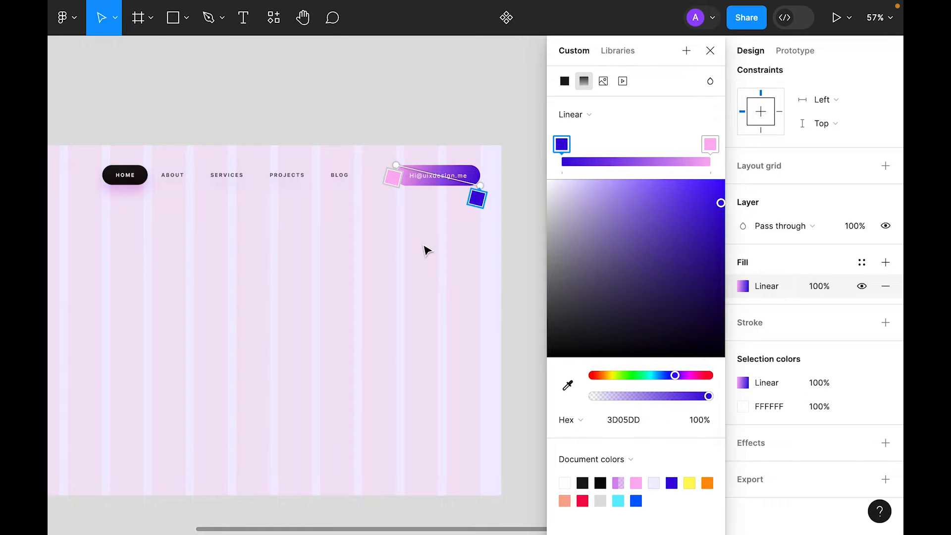
key("Escape")
Step: Set the email button's fill opacity to 75%
scroll(389, 262, "left", 2)
left_click(828, 287)
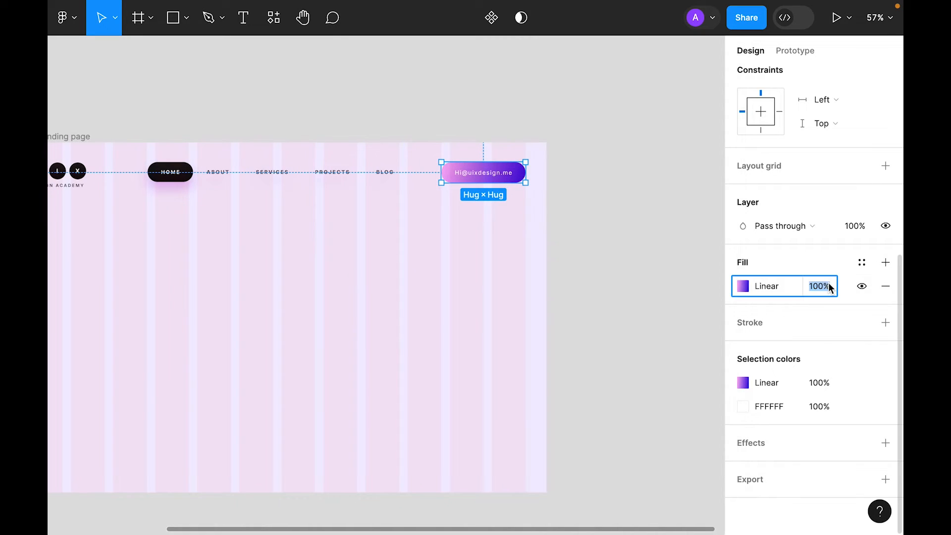
type("75")
key("Return")
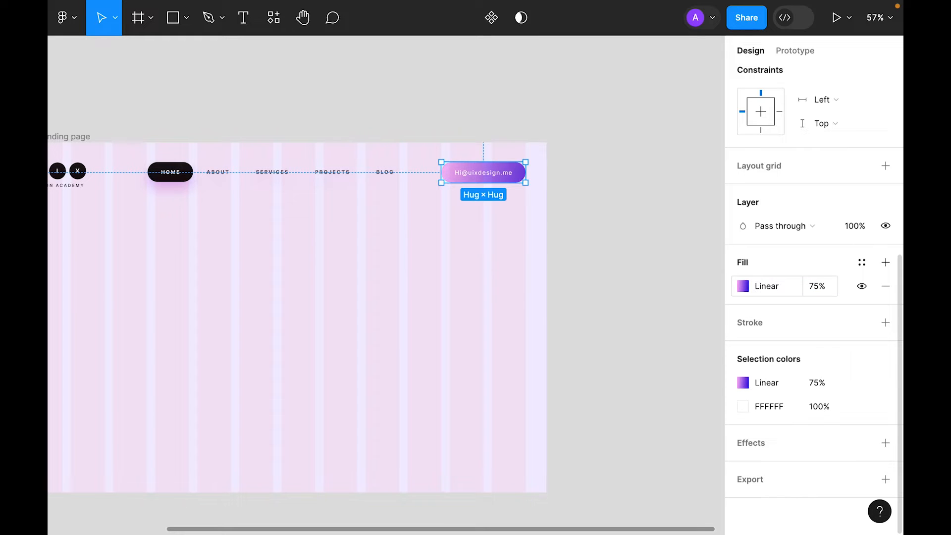
left_click(393, 270)
scroll(391, 276, "left", 5)
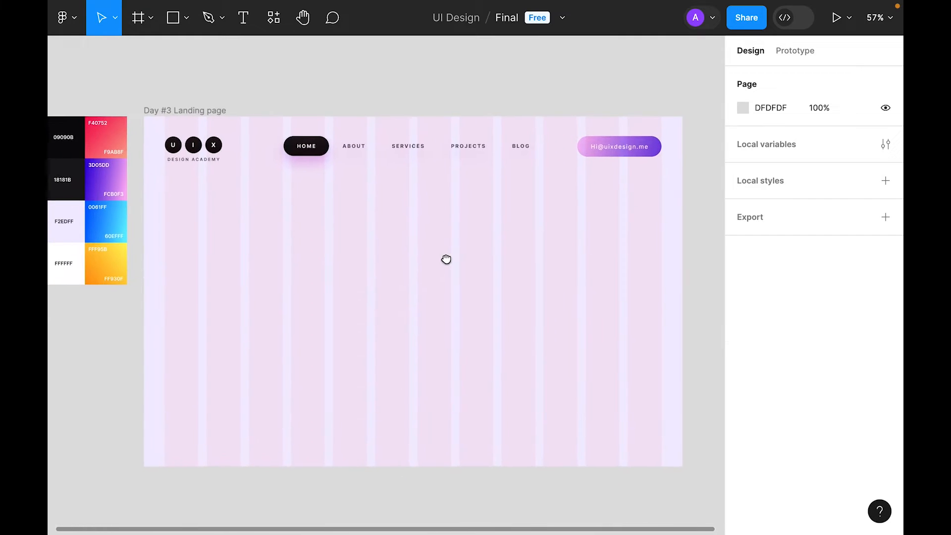
Step: Search the icon plugin for 'mail' and insert the mail icon
left_click(274, 18)
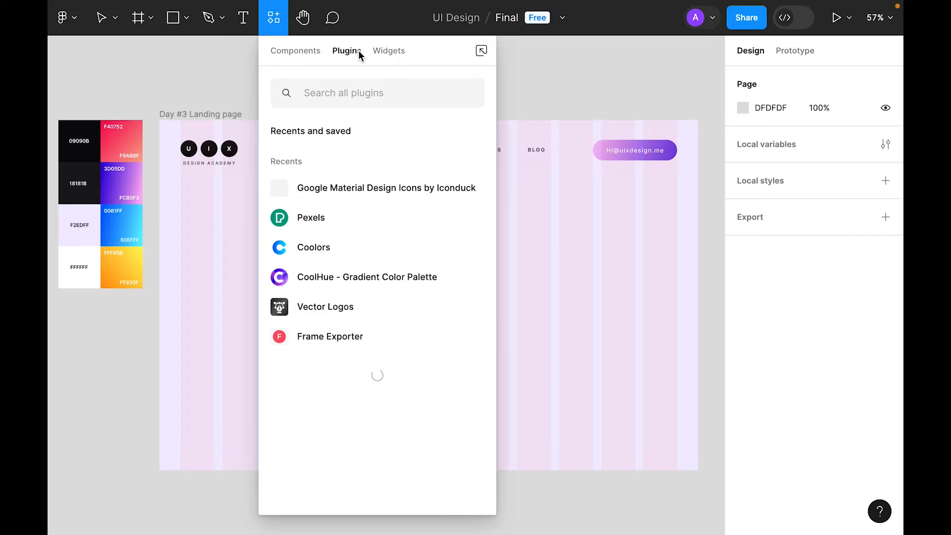
left_click(372, 188)
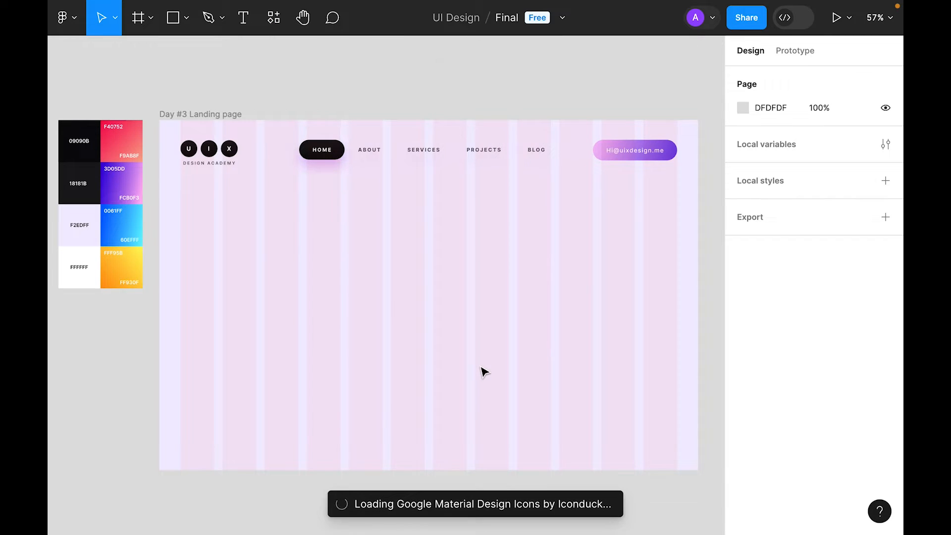
left_click(557, 117)
type("mail")
left_click_drag(597, 80, 389, 82)
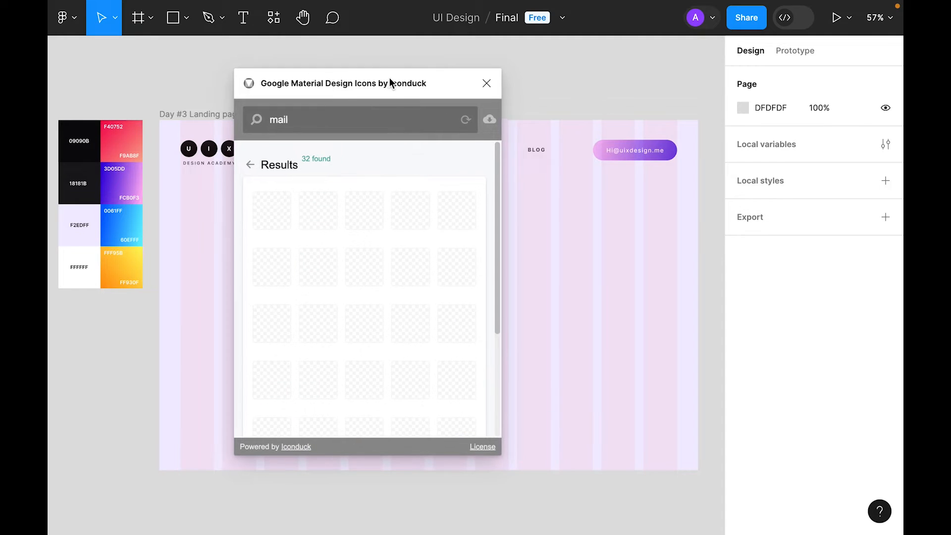
left_click(384, 275)
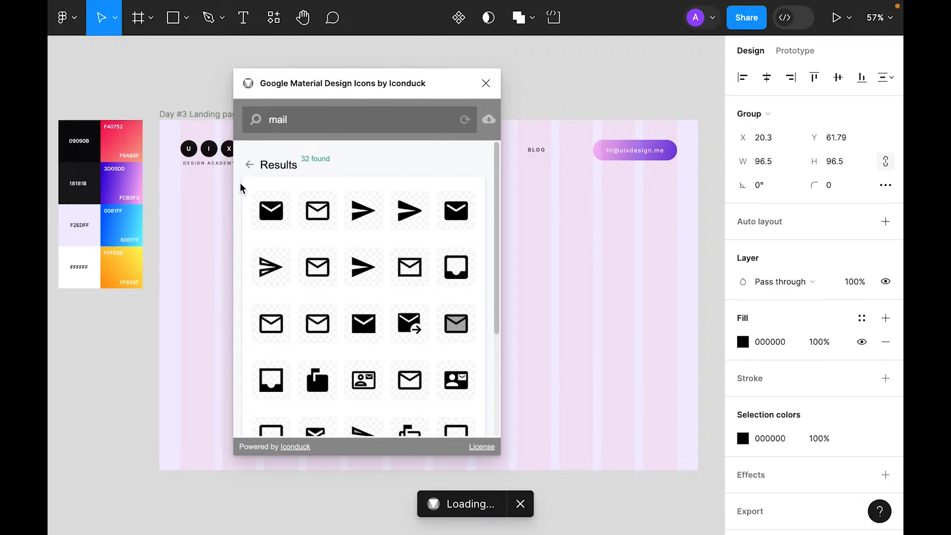
left_click(486, 82)
Step: Move the mail icon inside the email button and set its height to 24
left_click_drag(502, 212, 299, 384)
key("Delete")
left_click(614, 160)
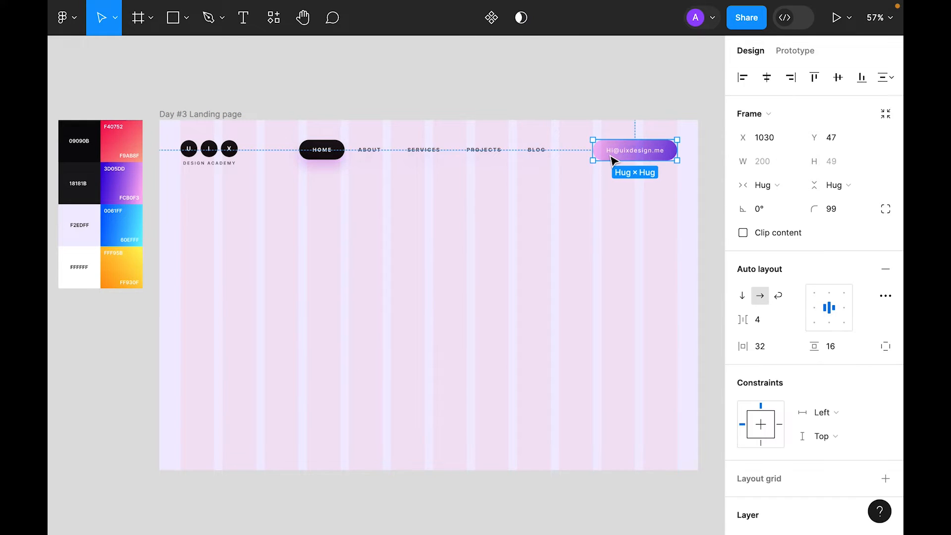
key("ctrl+v")
left_click(836, 162)
type("24")
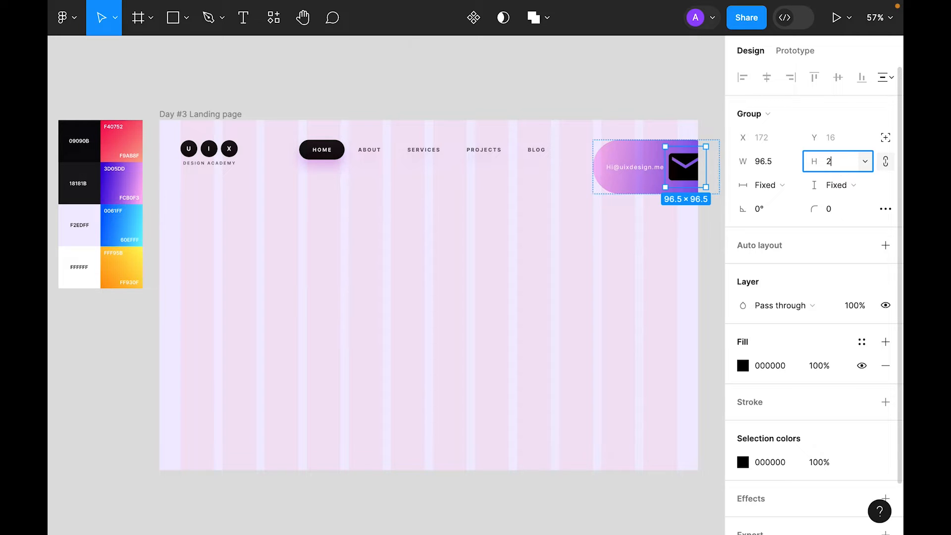
key("Return")
Step: Colour the mail icon white (FFFFFF) and place it before the email text
scroll(772, 342, "down", 2)
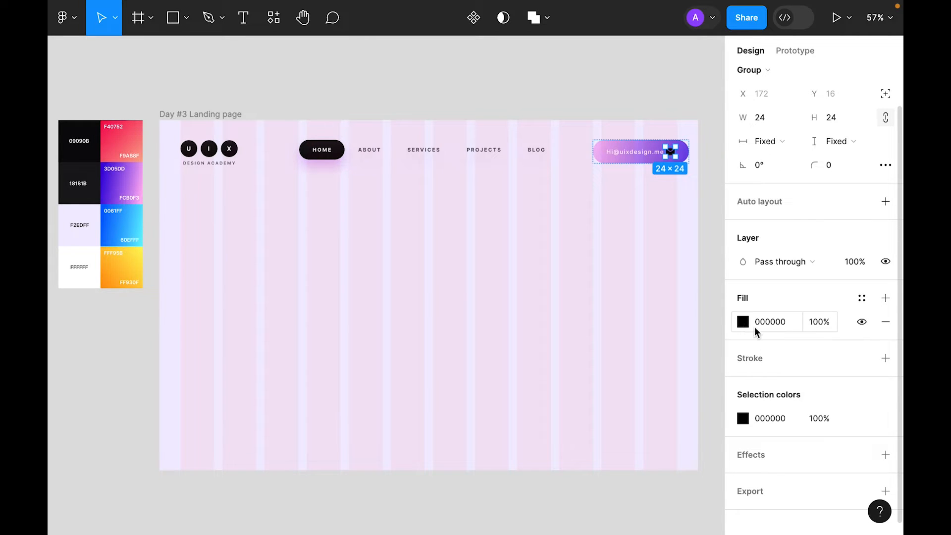
left_click(743, 322)
left_click(568, 357)
left_click(86, 275)
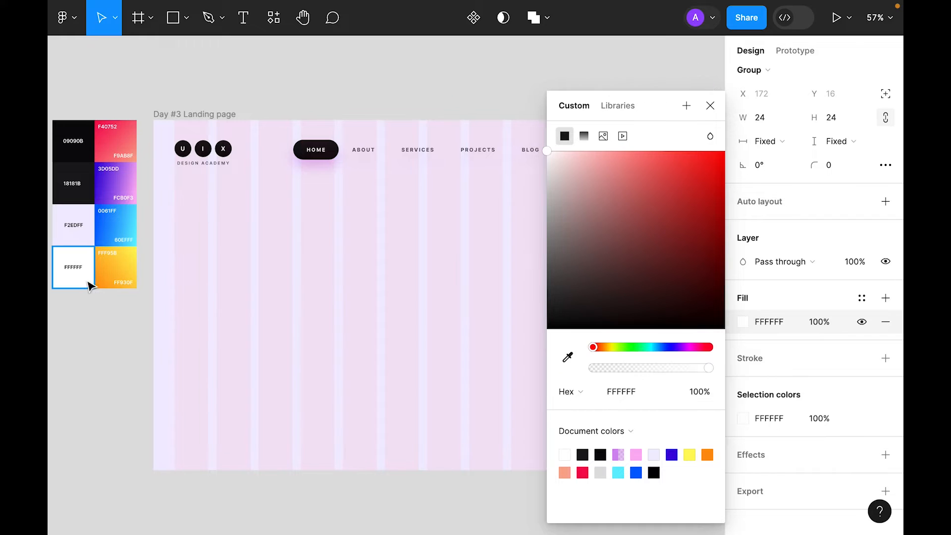
left_click(679, 187)
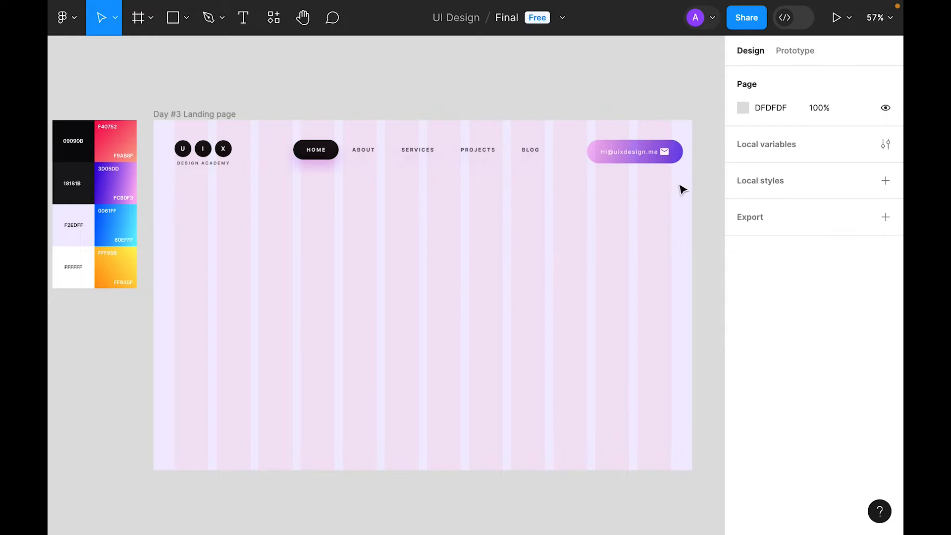
left_click(666, 156)
double_click(665, 155)
key("Left")
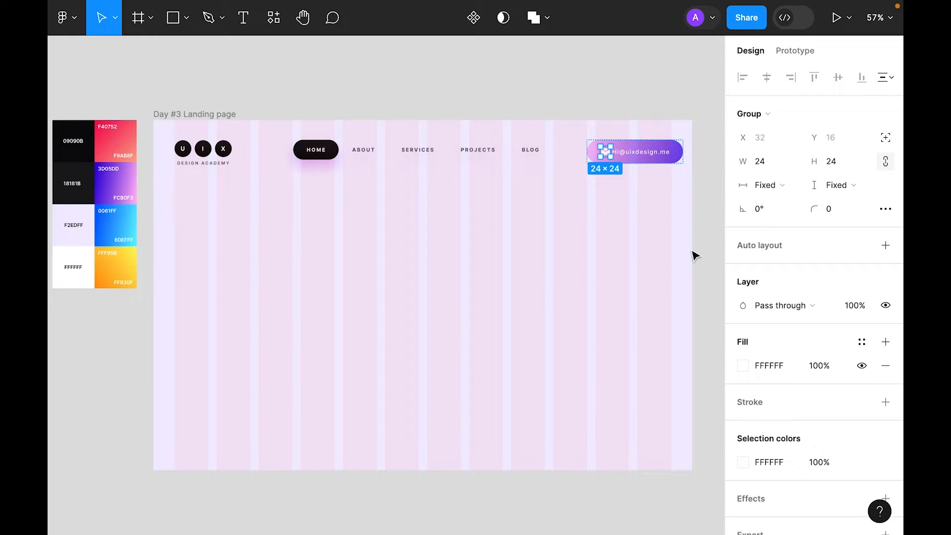
key("Escape")
Step: Set the email button's icon-to-text gap to 8 and shift the button slightly left
left_click(769, 323)
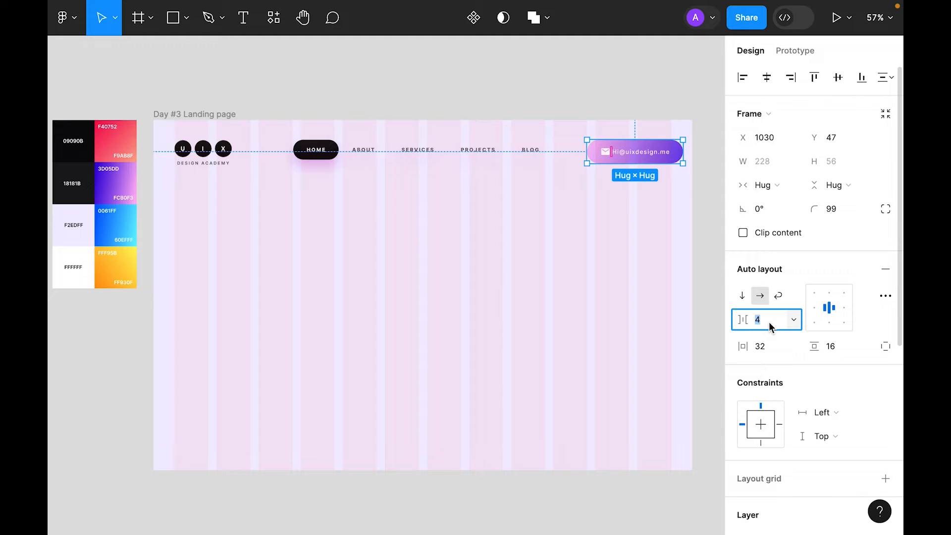
type("8")
key("Return")
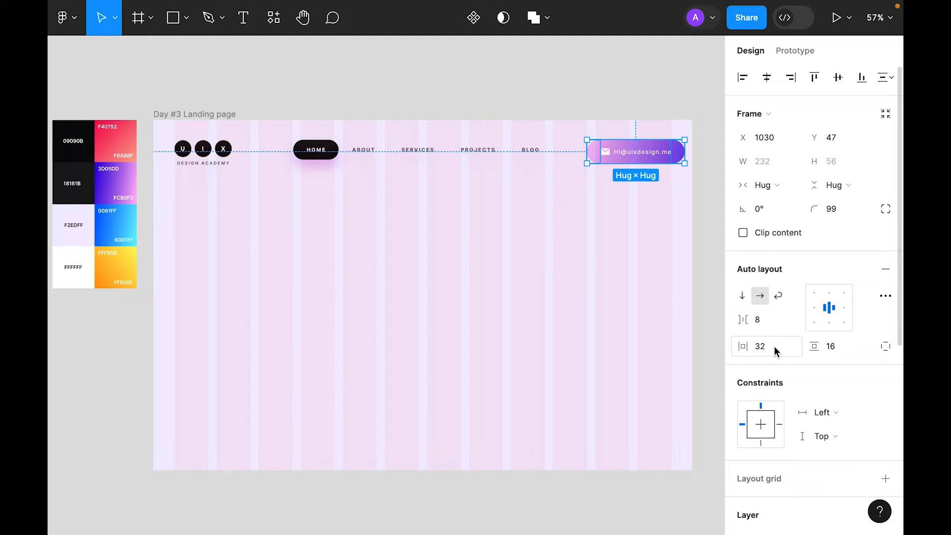
left_click(635, 269)
left_click_drag(641, 162, 630, 160)
Step: Align the logo, nav and email button on their vertical centres and nudge the row up
left_click_drag(670, 219, 212, 161)
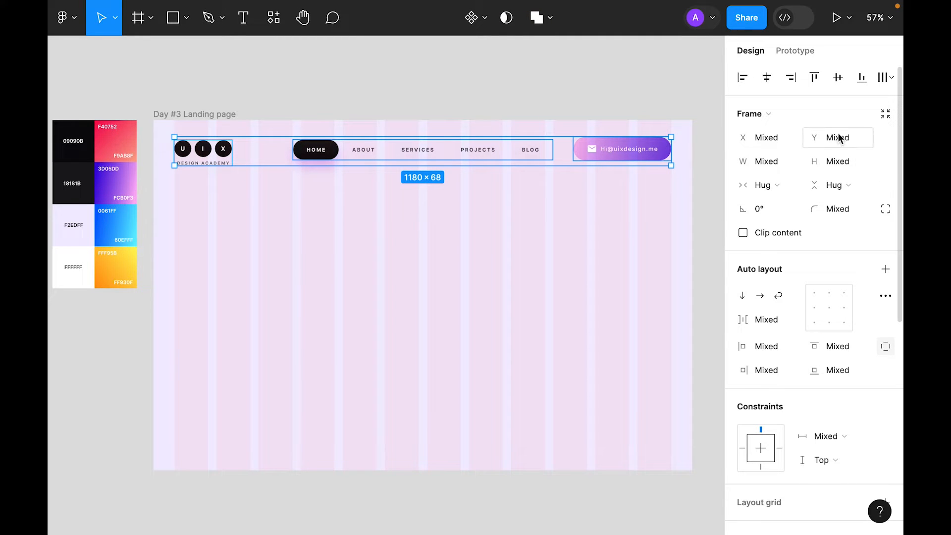
left_click(838, 78)
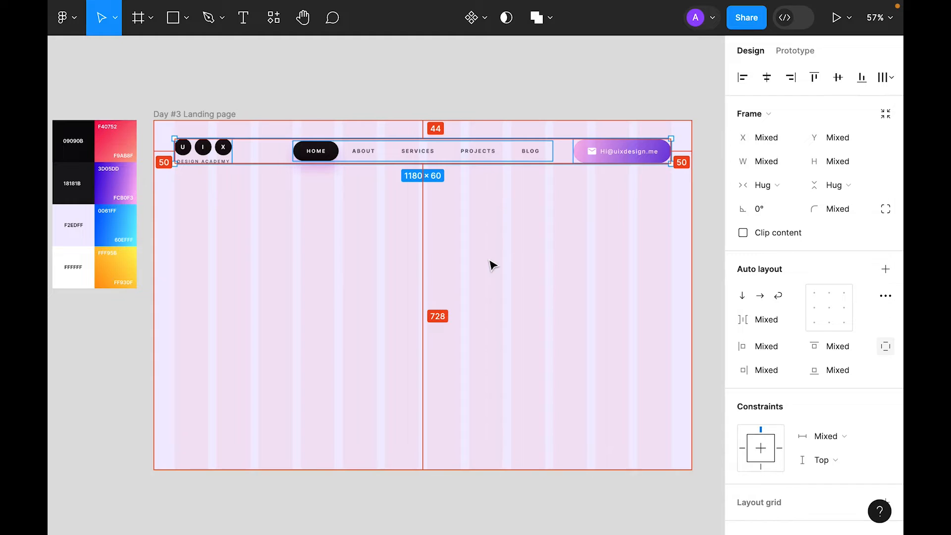
key("Up")
key("Up")
key("Up")
key("Up")
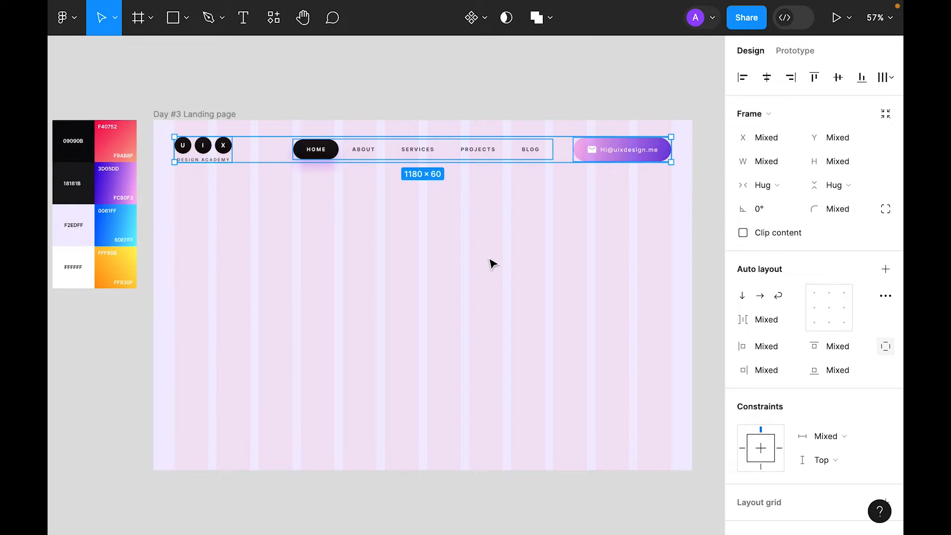
key("Escape")
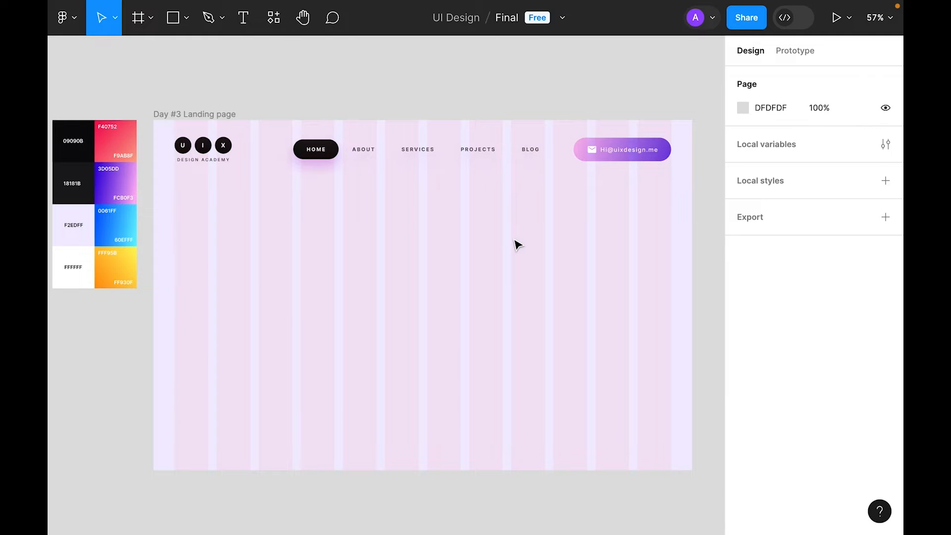
Step: Set the ABOUT and SERVICES nav items' horizontal padding to 16
double_click(372, 157)
left_click(773, 347)
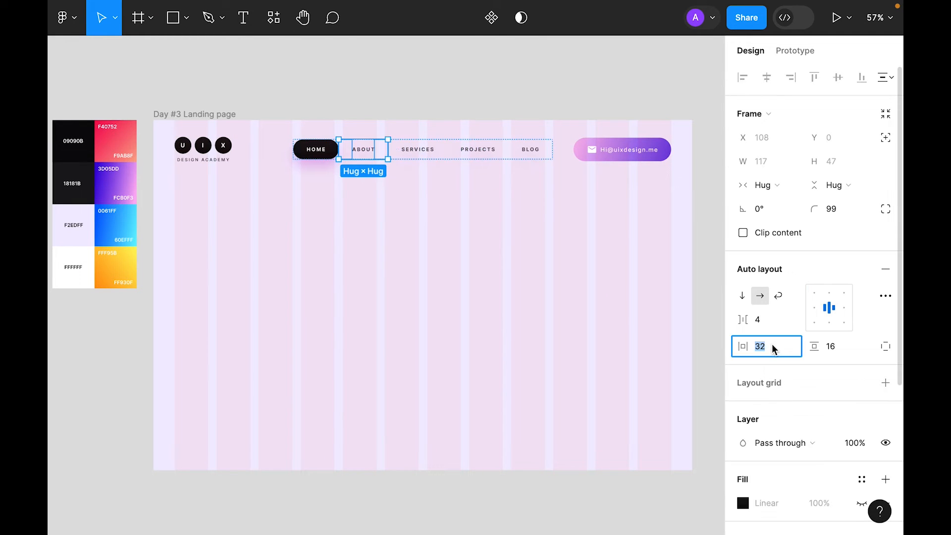
type("16")
key("Return")
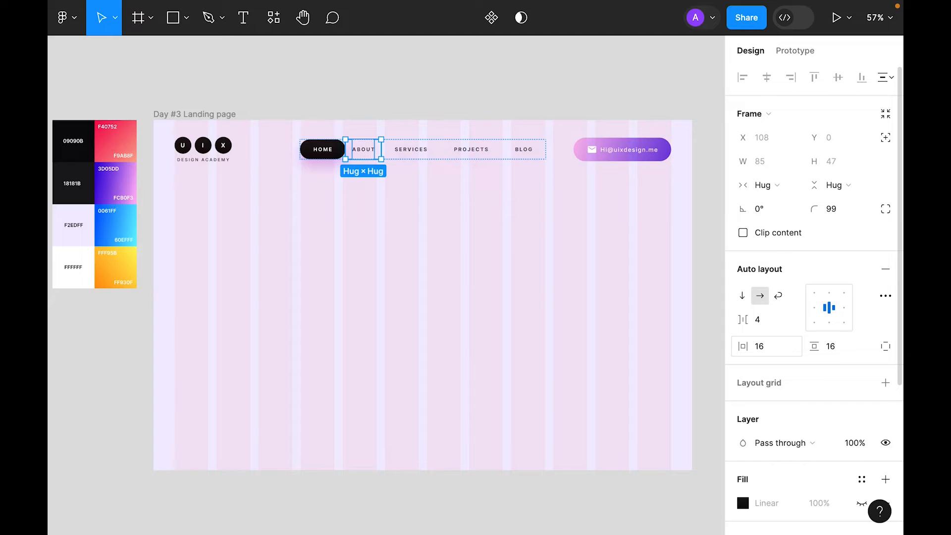
left_click(427, 151)
left_click(774, 348)
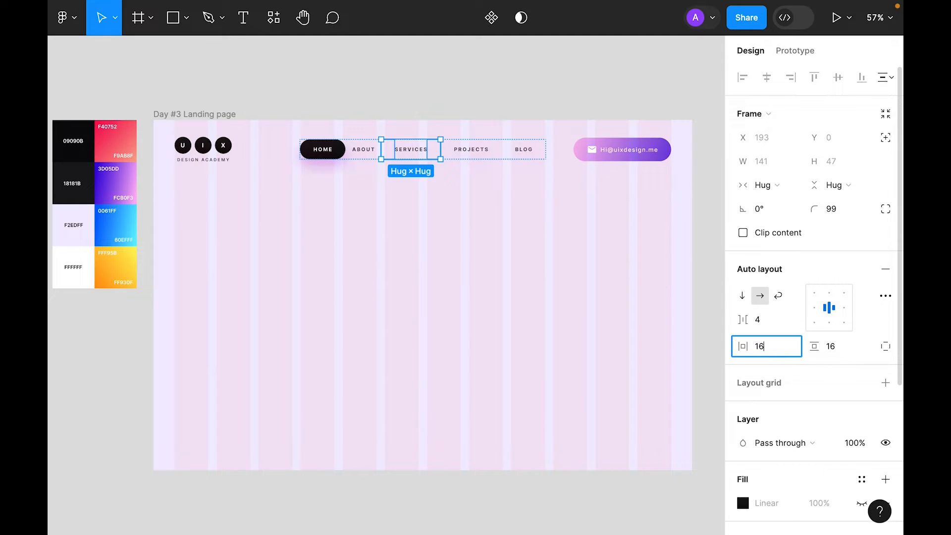
Step: Set the PROJECTS and BLOG nav items' horizontal padding to 16, then select the whole header row
left_click(471, 149)
left_click(767, 346)
type("16")
left_click(518, 149)
left_click(767, 346)
type("16")
left_click(484, 291)
left_click_drag(629, 215, 208, 141)
Step: Add a drop shadow to the email button with Y offset 16 and blur 32
left_click(510, 268)
scroll(510, 267, "up", 2)
left_click(594, 156)
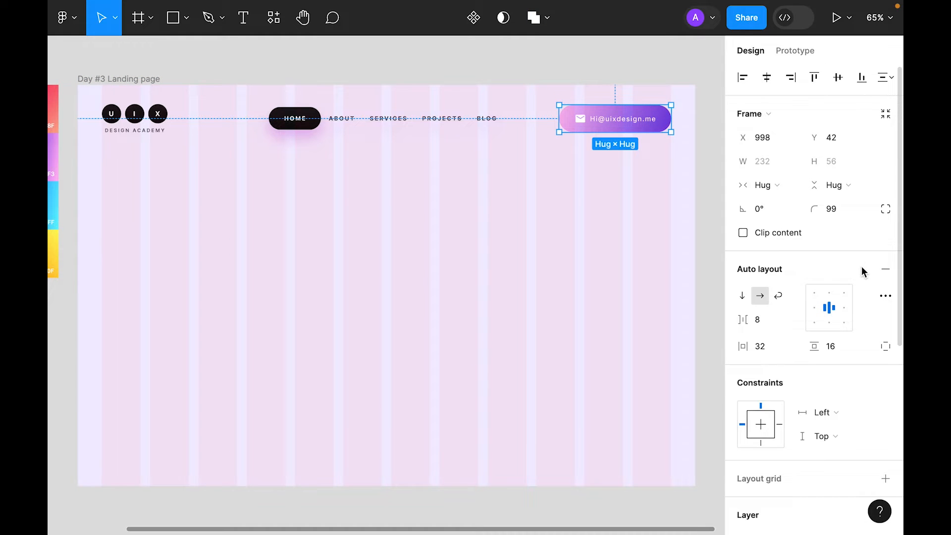
scroll(840, 238, "down", 6)
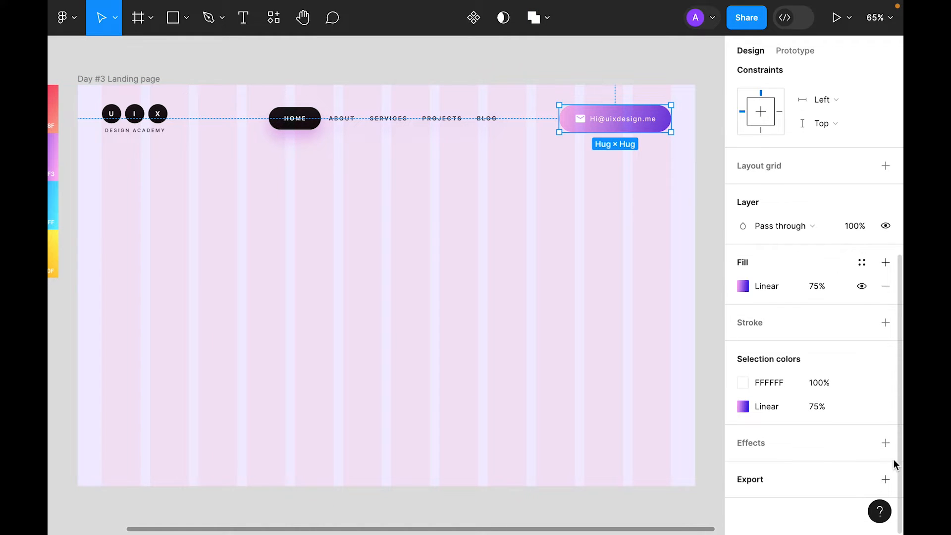
left_click(886, 443)
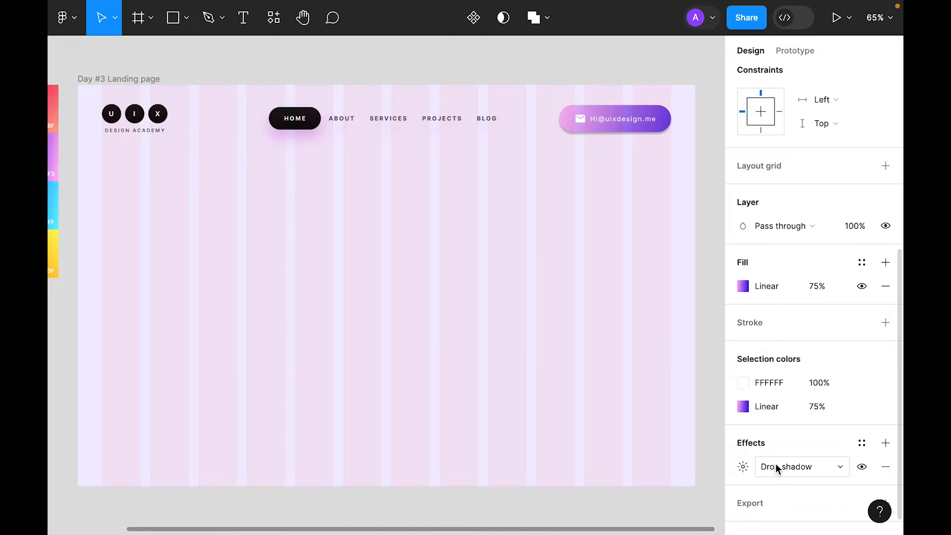
left_click(743, 467)
left_click(584, 446)
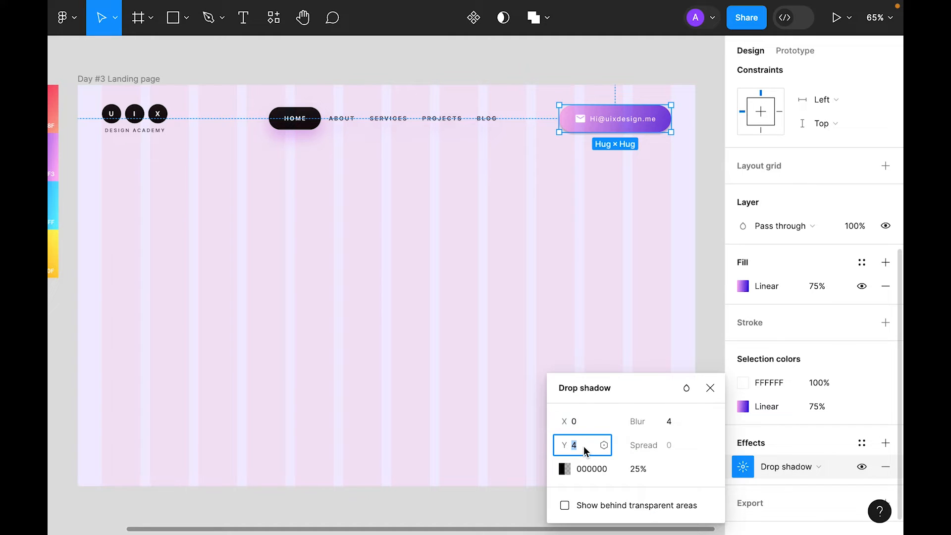
type("16")
key("Tab")
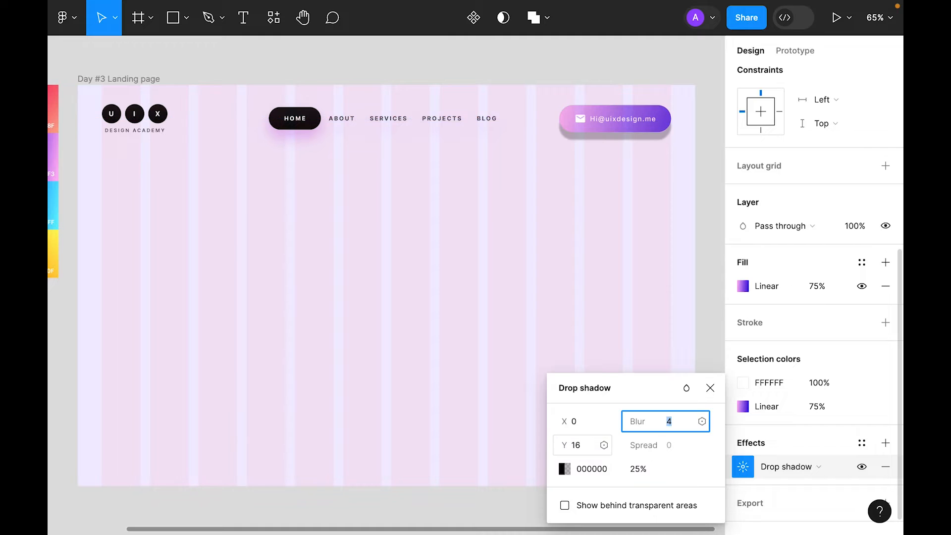
type("32")
key("Return")
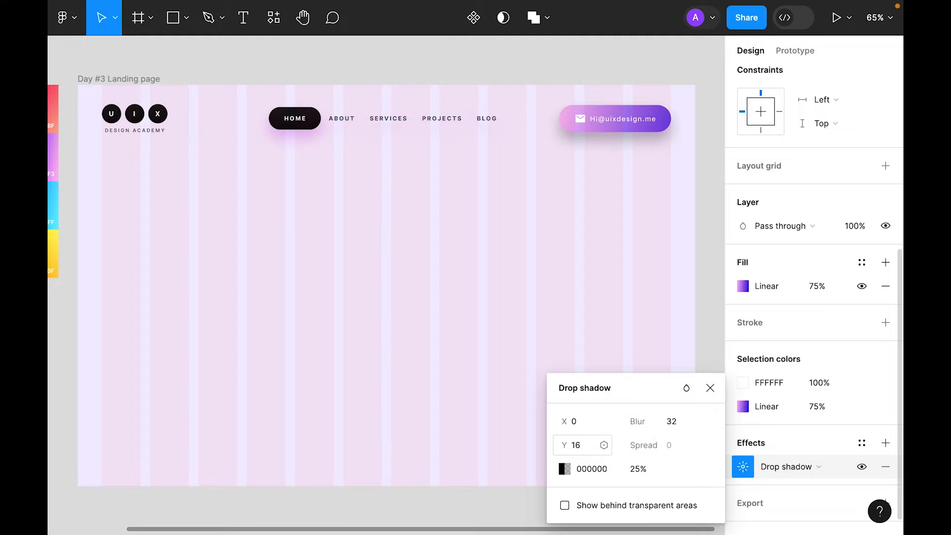
Step: Colour the shadow with the button's pink E1A9F3 at 75% opacity
left_click(565, 469)
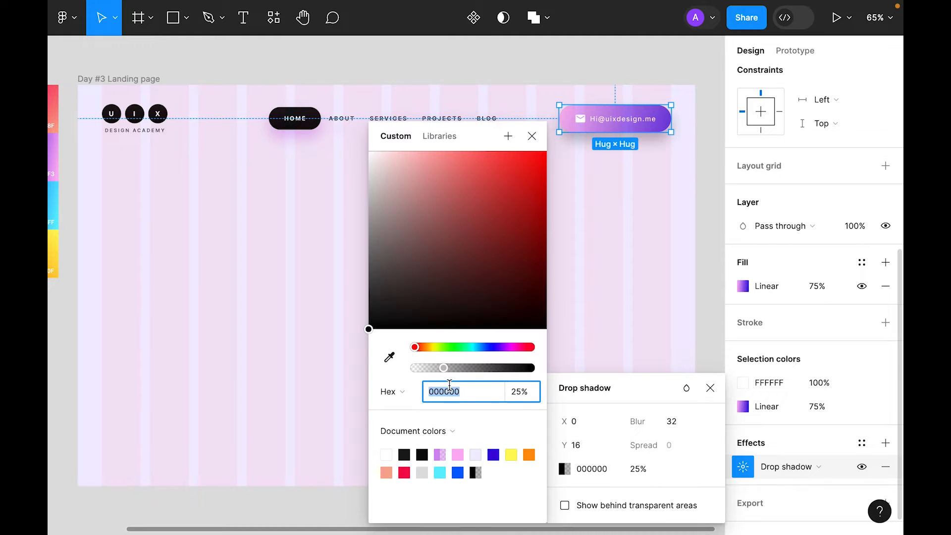
left_click(390, 357)
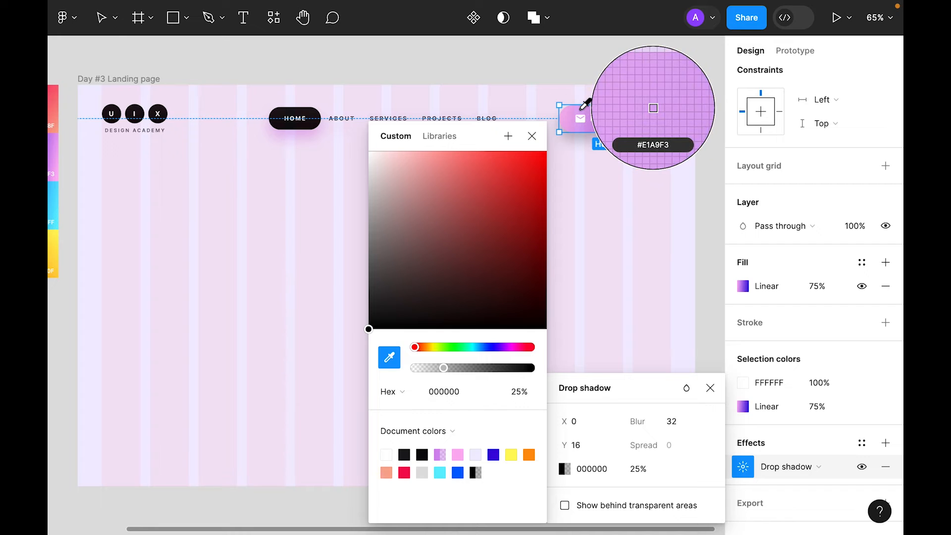
left_click(585, 104)
left_click(532, 136)
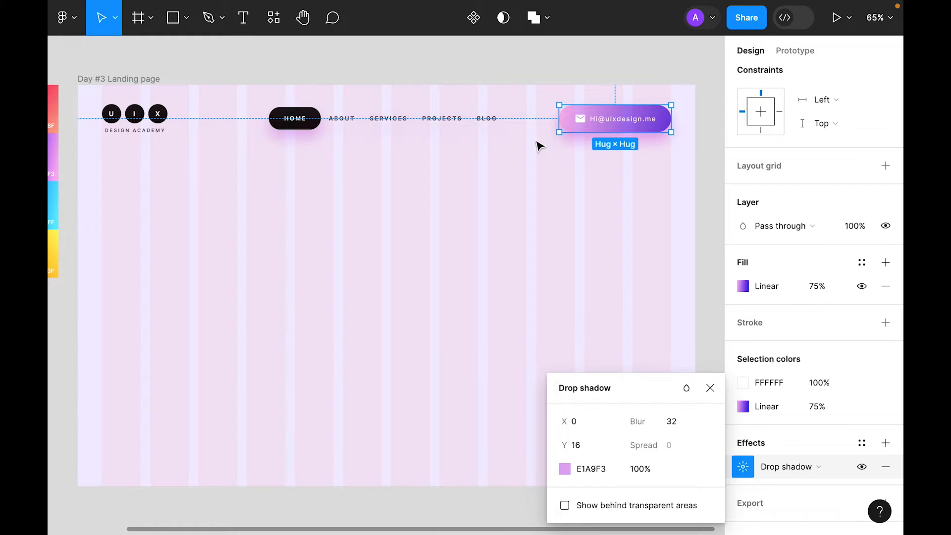
left_click(651, 471)
type("75")
key("Return")
left_click(711, 388)
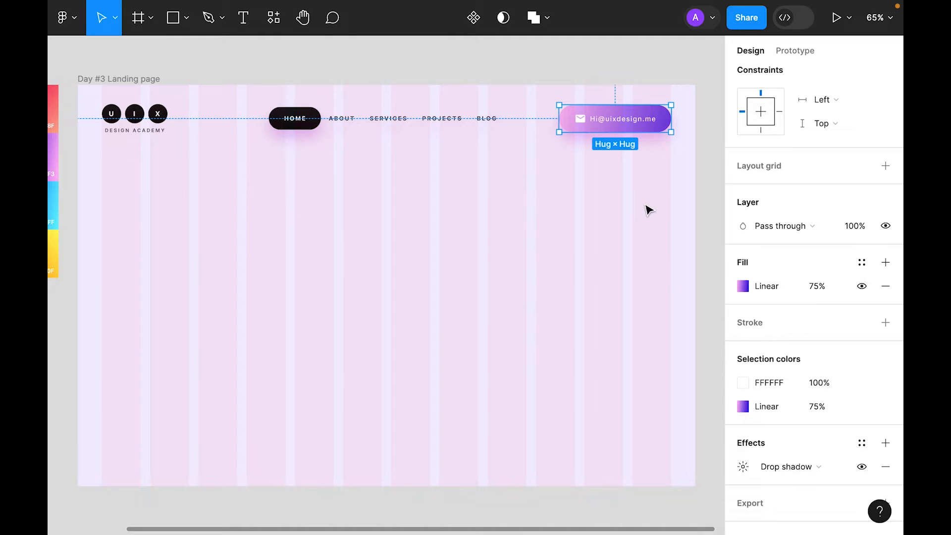
left_click(649, 220)
left_click_drag(309, 275, 343, 277)
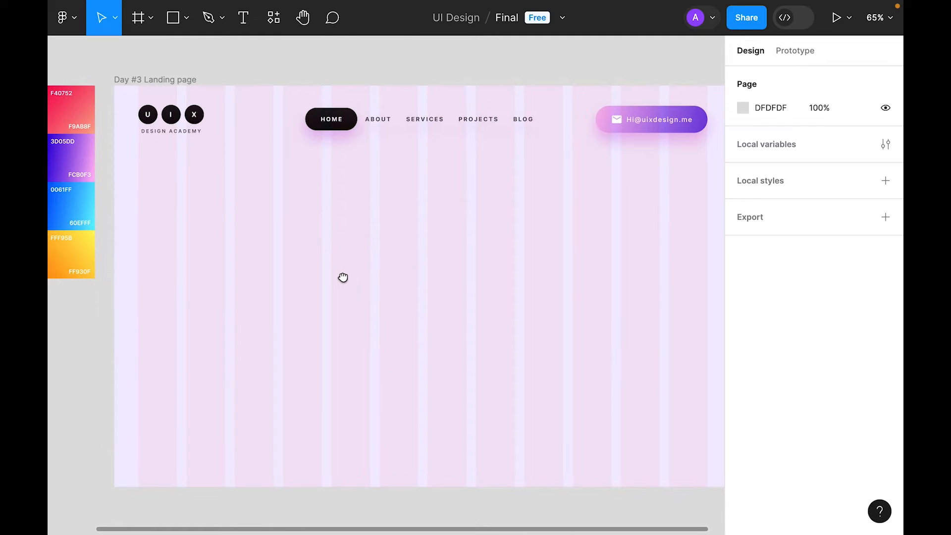
Step: Add a two-line text layer 'Hands-On / Learning' below the logo
scroll(348, 283, "down", 2)
key("t")
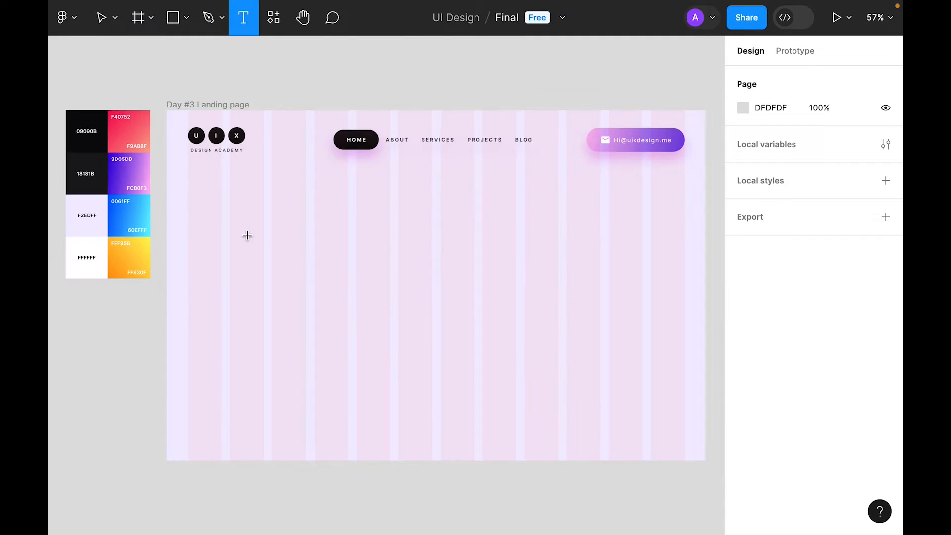
left_click(243, 210)
type("Hands-On")
key("Return")
type("Learning")
key("Escape")
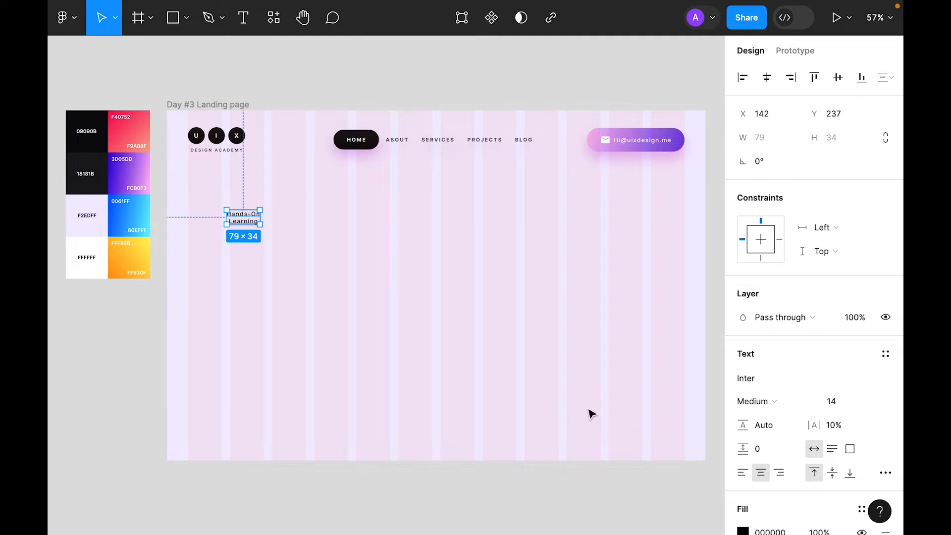
Step: Make the headline bold and left-aligned with 0% letter spacing and a large font size
scroll(822, 333, "down", 3)
left_click(749, 239)
left_click(775, 270)
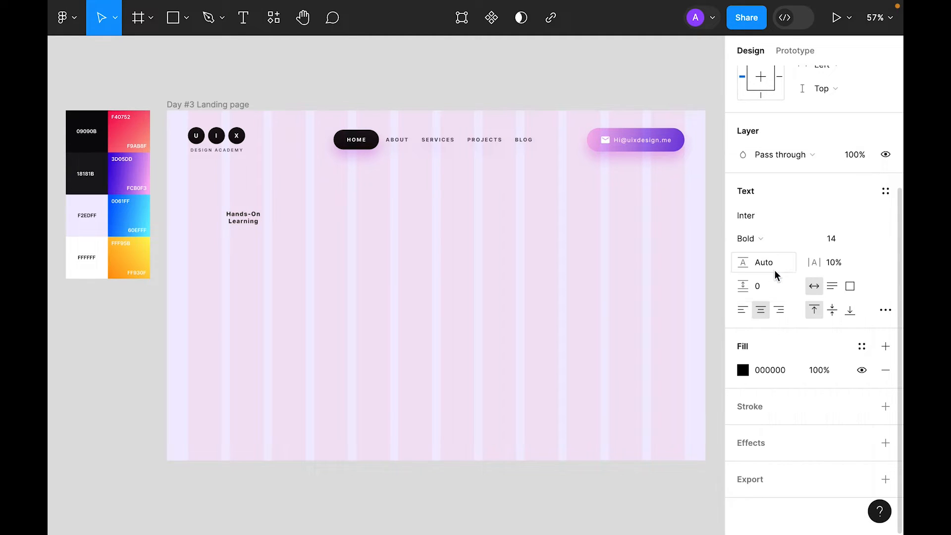
left_click(742, 310)
left_click(836, 262)
type("0")
key("Return")
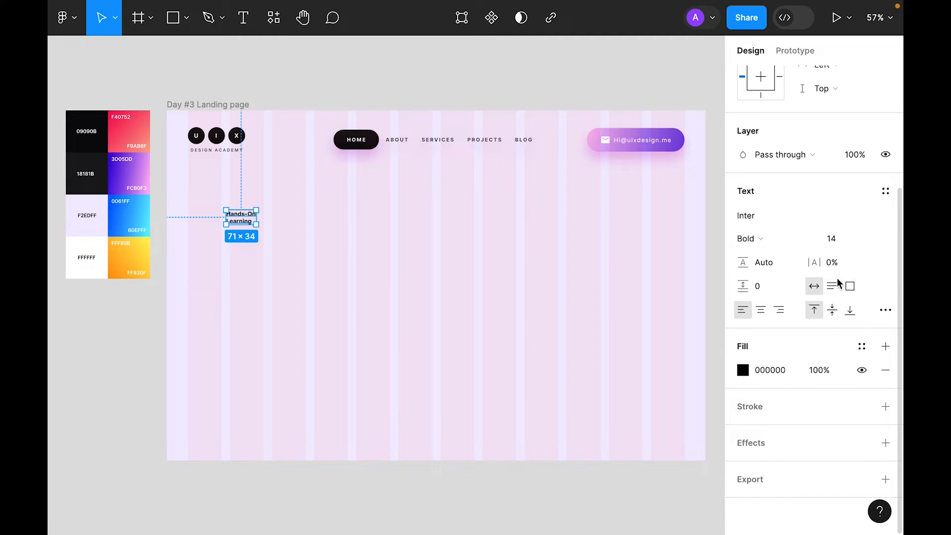
left_click(884, 239)
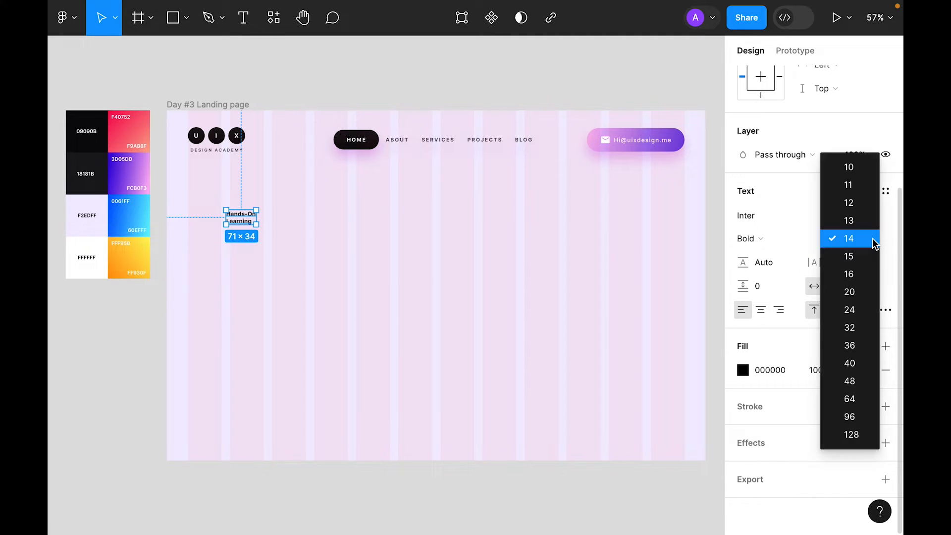
left_click(850, 417)
Step: Set the headline's line height to 64
left_click(392, 248)
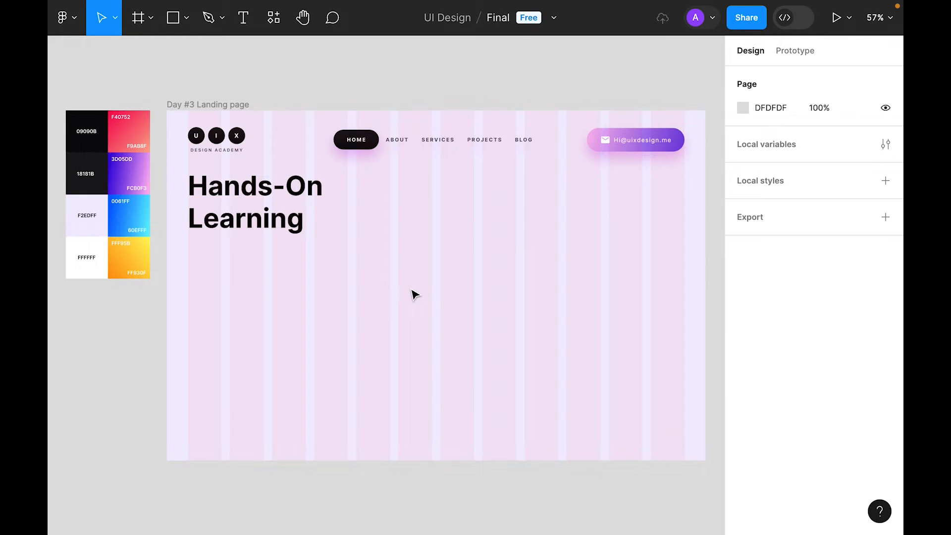
left_click(289, 190)
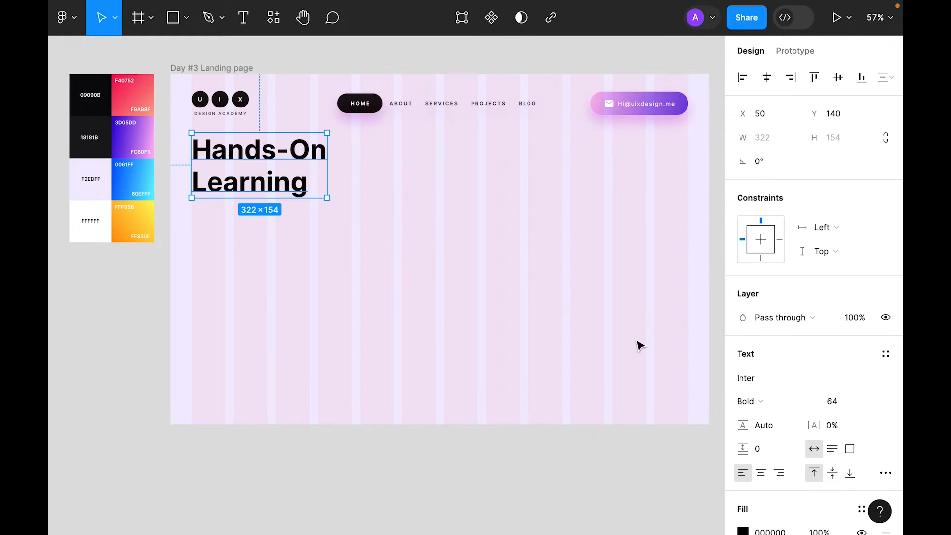
scroll(767, 354, "down", 3)
left_click(772, 424)
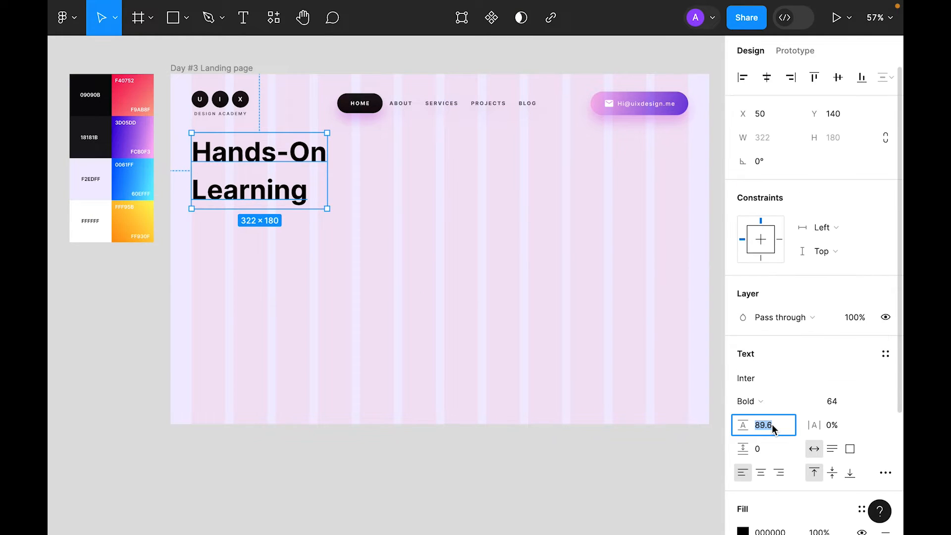
type("64")
key("Return")
left_click(461, 321)
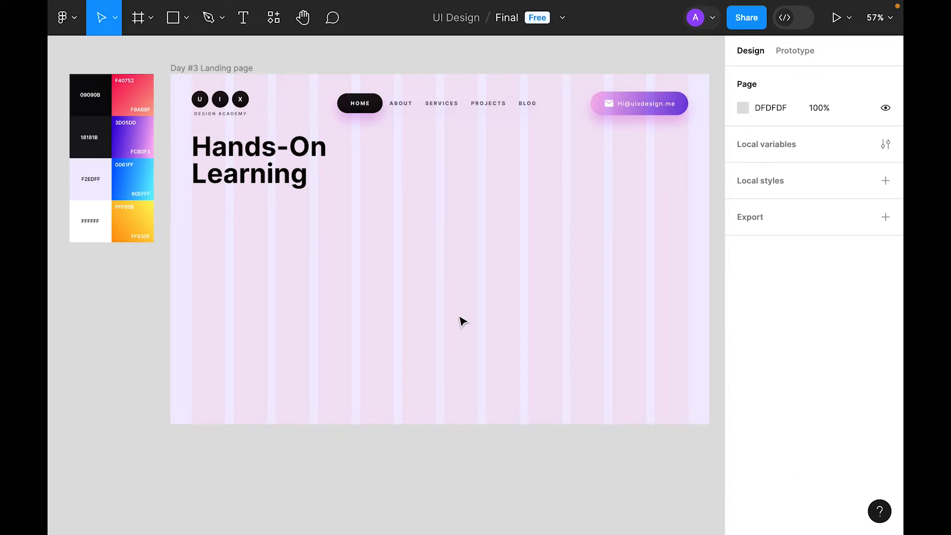
Step: Colour the word 'Hands-On' with the palette's pink swatch
left_click(280, 169)
double_click(281, 153)
scroll(812, 304, "down", 3)
left_click(742, 370)
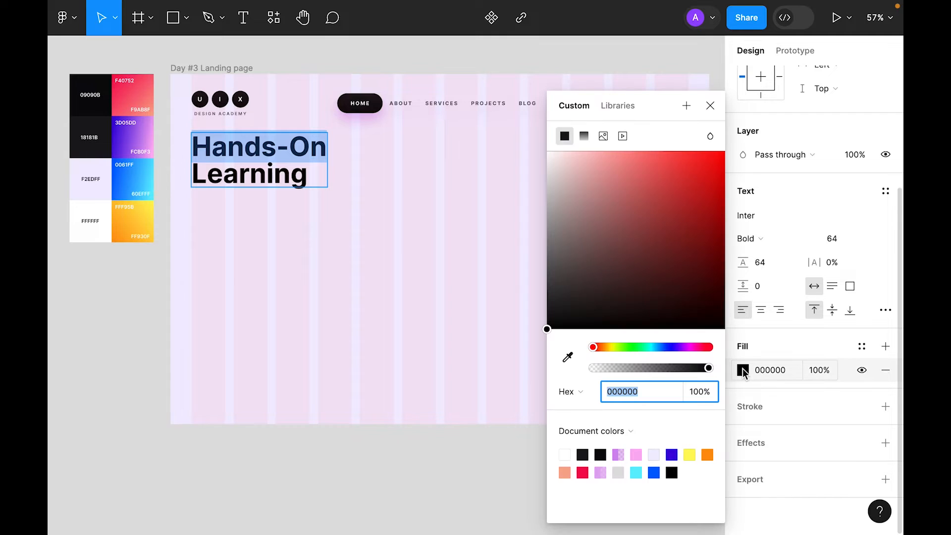
left_click(568, 357)
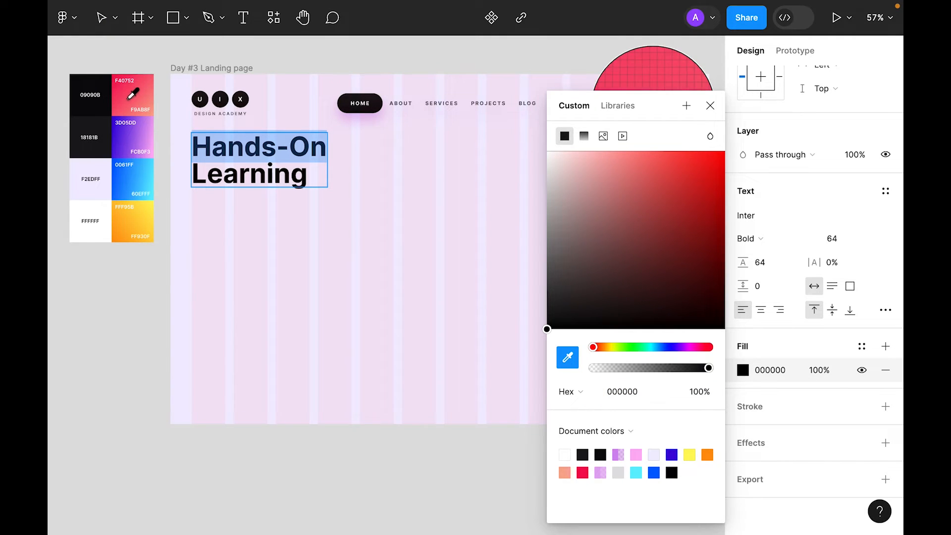
left_click(135, 89)
left_click(431, 187)
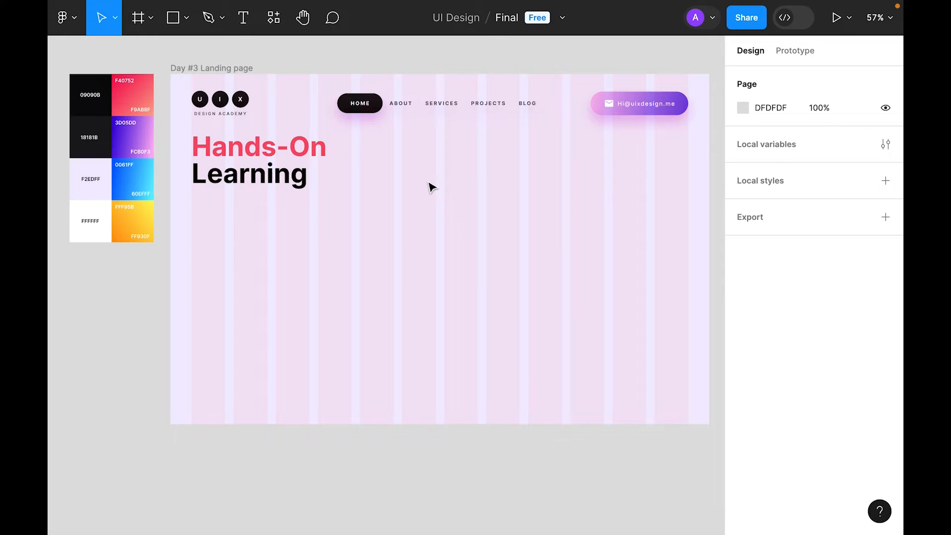
Step: Colour the word 'Learning' near-black 18181B from the palette
double_click(267, 181)
double_click(258, 176)
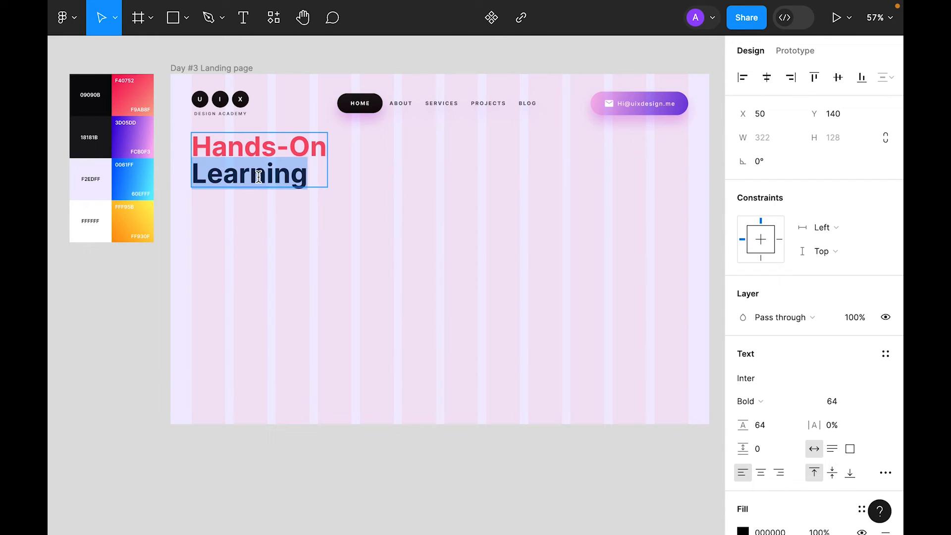
scroll(817, 401, "down", 3)
left_click(743, 370)
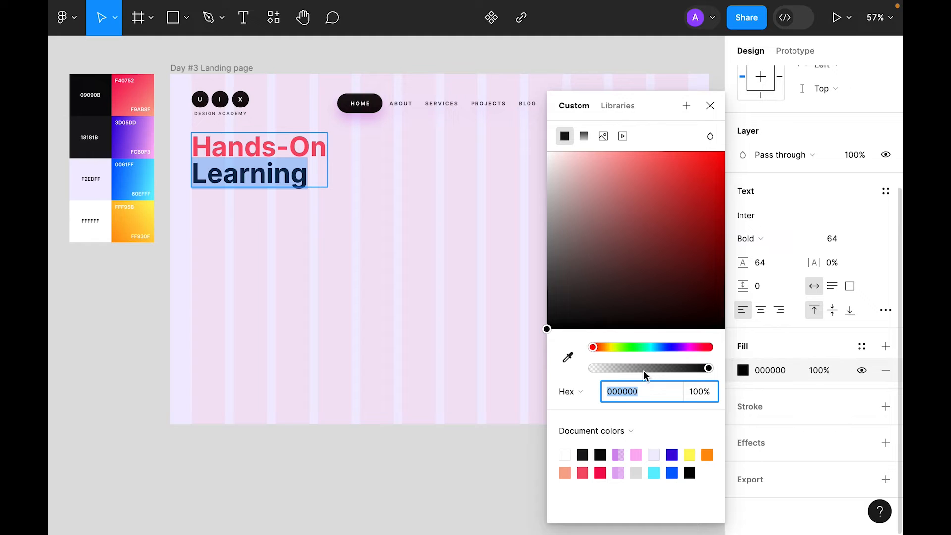
left_click(568, 357)
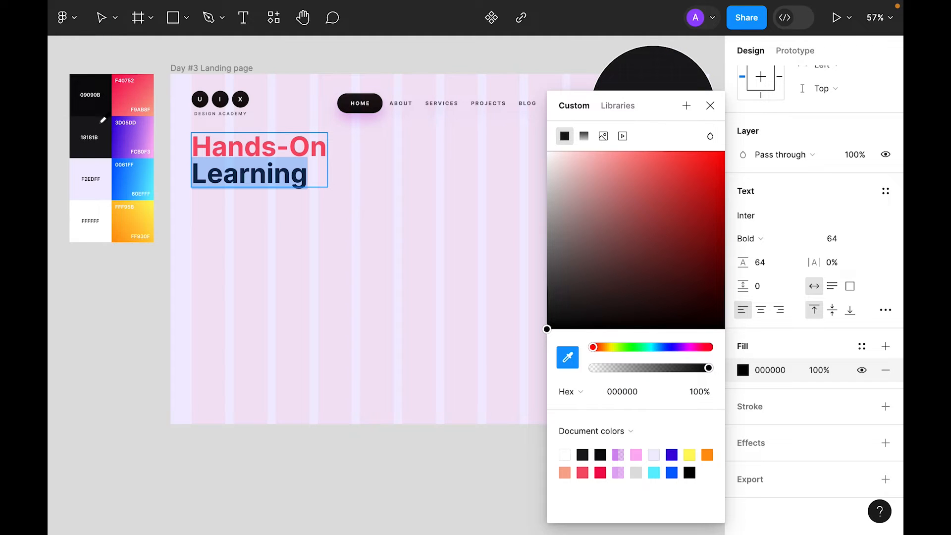
left_click(103, 128)
left_click(412, 195)
left_click(414, 194)
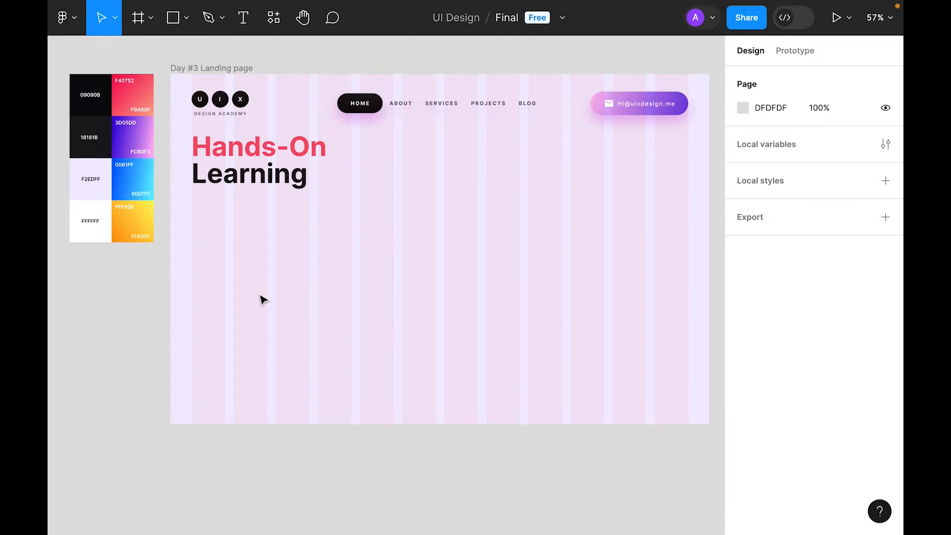
key("t")
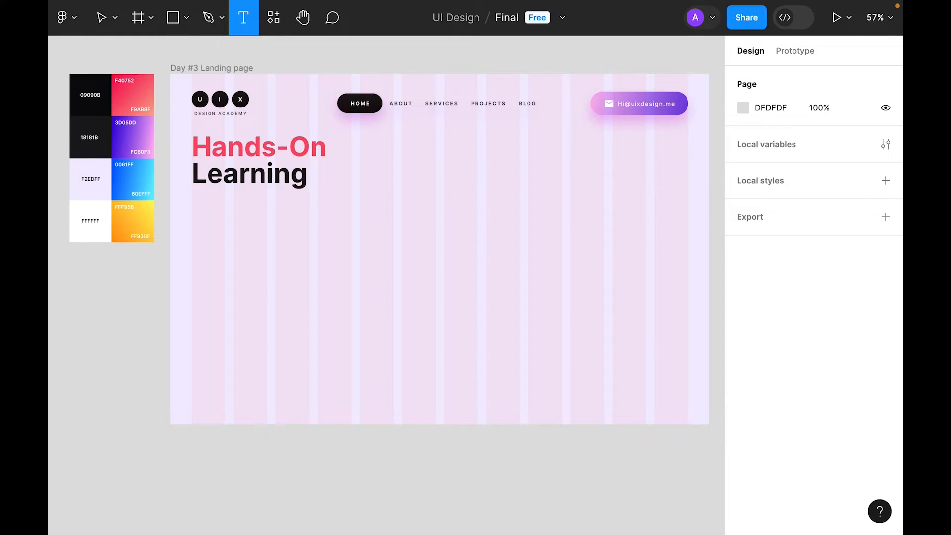
Step: Add a text box under the headline, paste the paragraph, and set it to auto height
key("v")
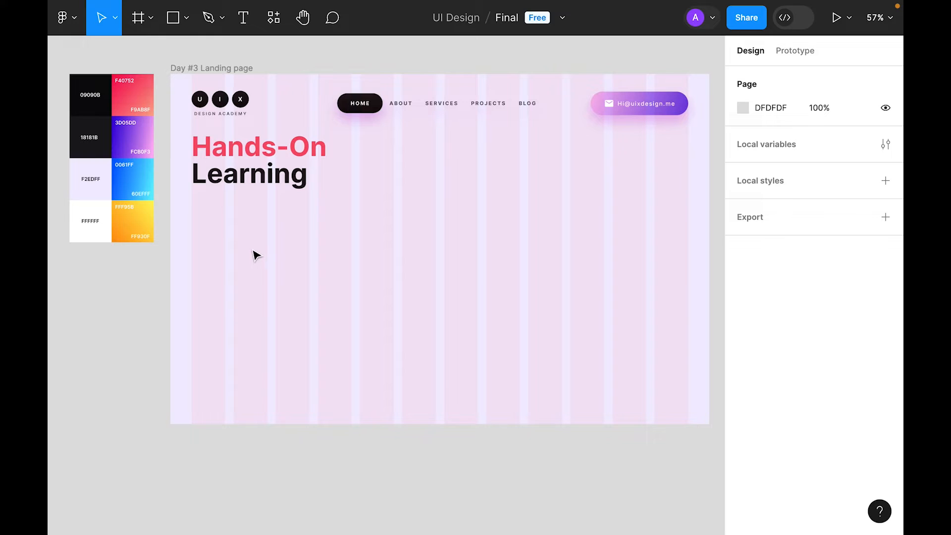
key("t")
left_click_drag(191, 195, 351, 268)
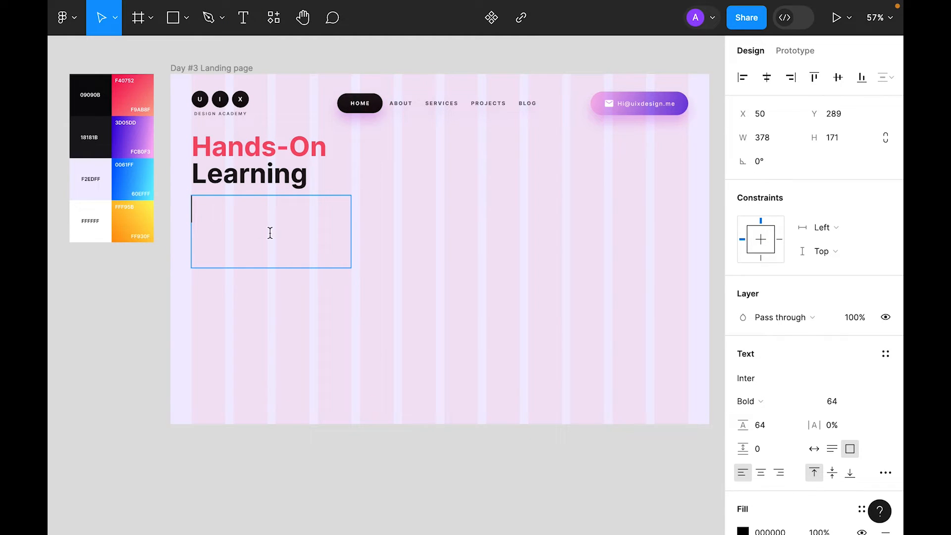
key("ctrl+v")
key("Escape")
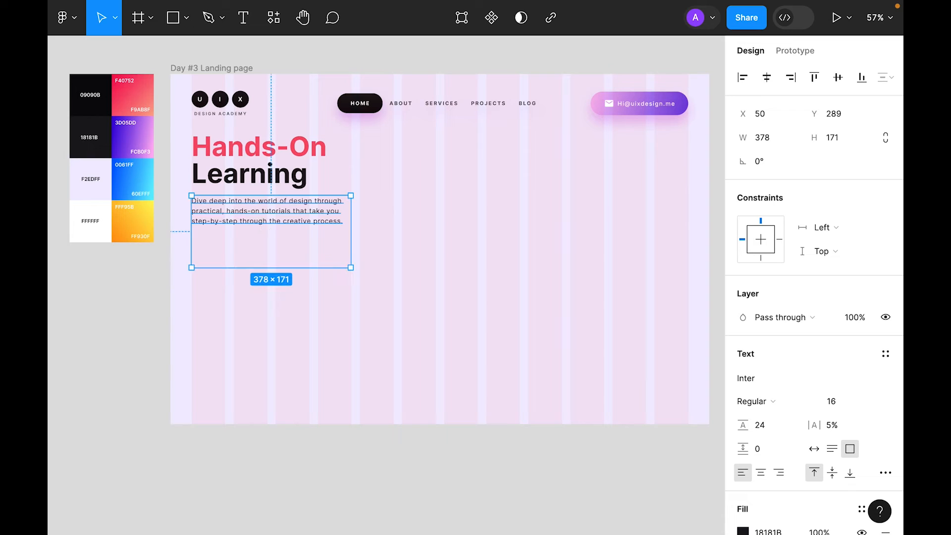
left_click(833, 448)
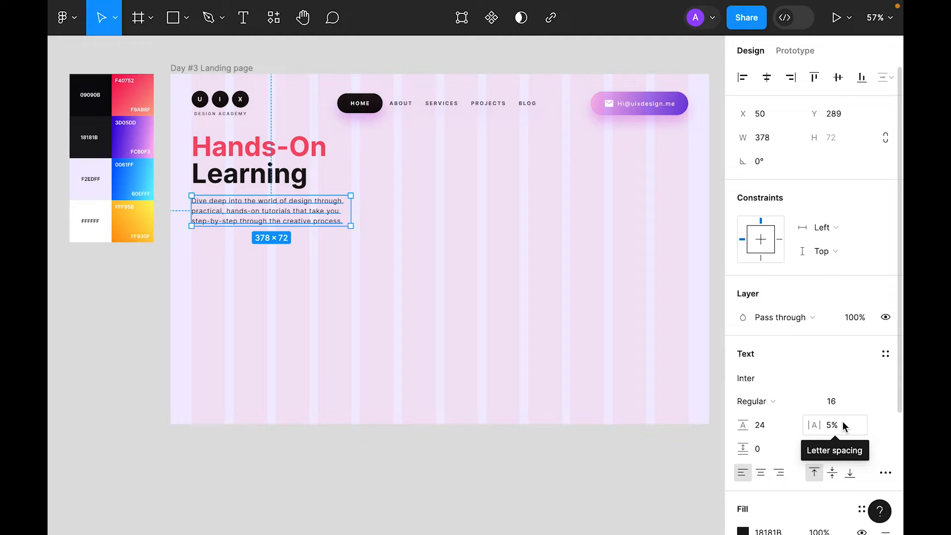
Step: Keep the paragraph at size 16, adjust its line height, and fill it with 18181B
scroll(843, 422, "down", 3)
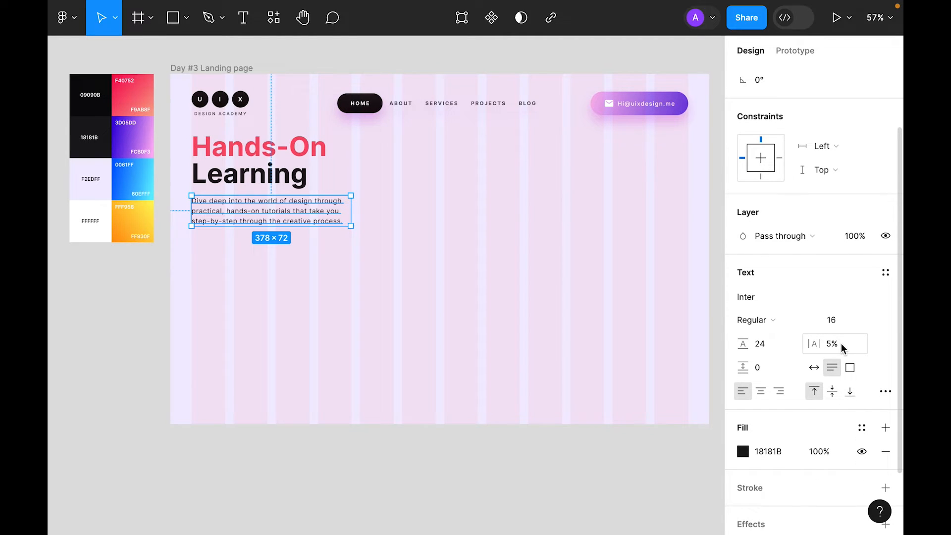
left_click(873, 321)
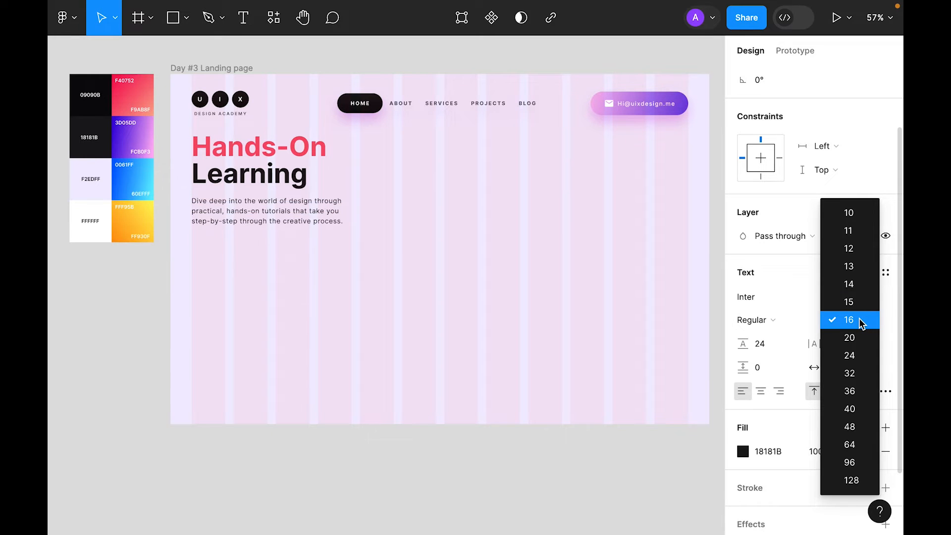
left_click(862, 323)
left_click(785, 345)
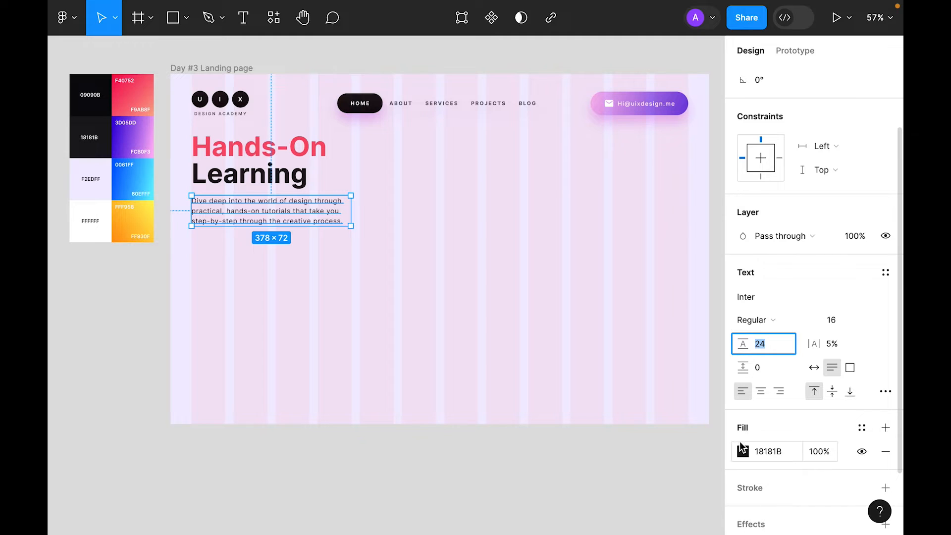
left_click(742, 450)
left_click(567, 357)
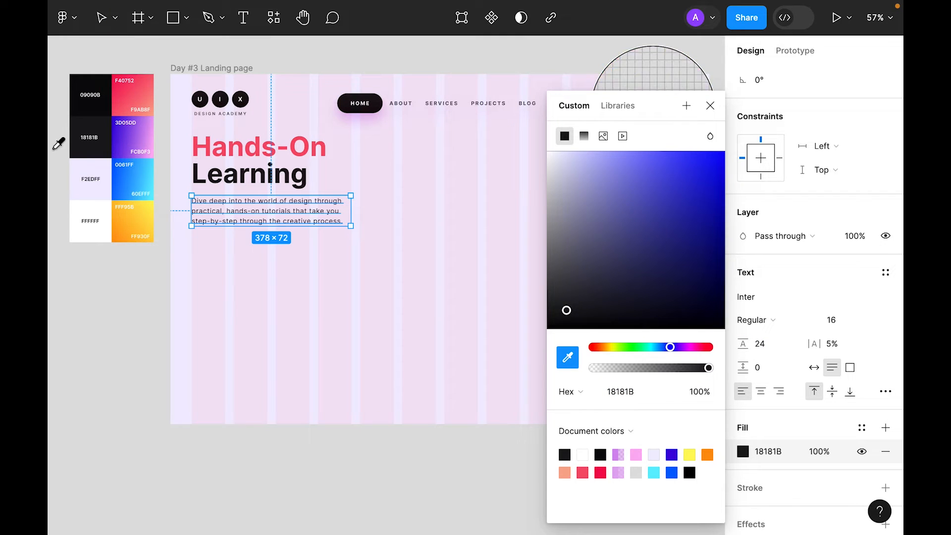
left_click(81, 146)
left_click(710, 105)
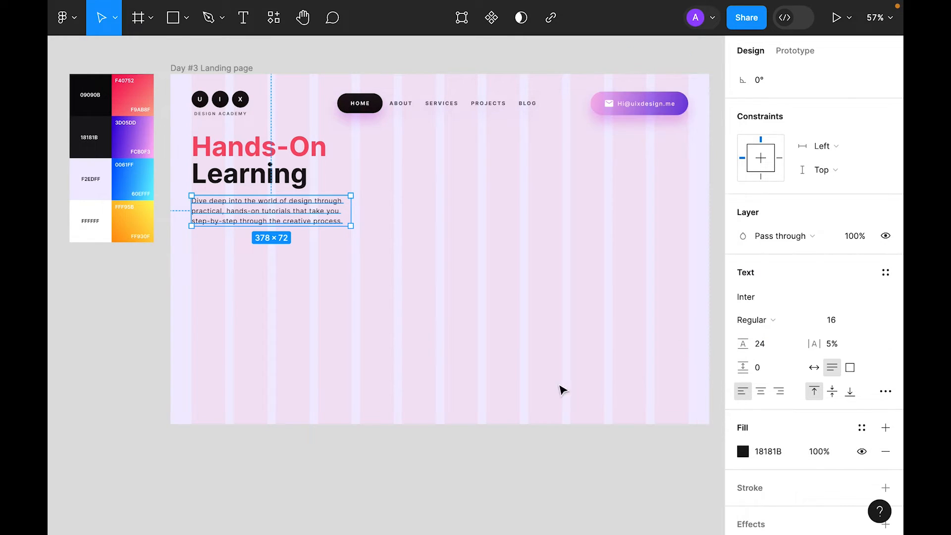
left_click(434, 331)
Step: Set the paragraph's opacity to 75% and select it together with the headline
left_click(321, 217)
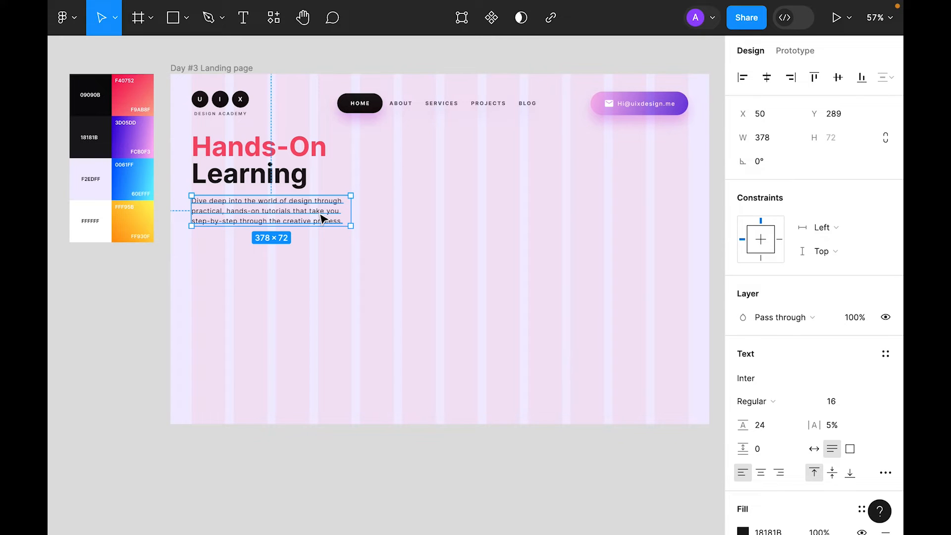
key("7")
key("5")
left_click(355, 300)
left_click(303, 221)
Step: Wrap the headline and paragraph in an auto layout with 32 spacing
left_click(255, 163, "shift")
right_click(255, 162)
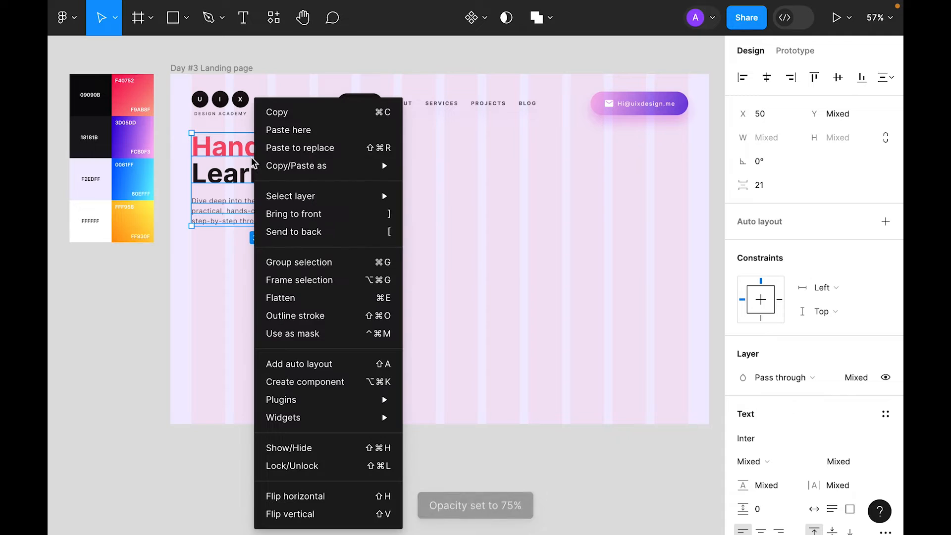
left_click(327, 371)
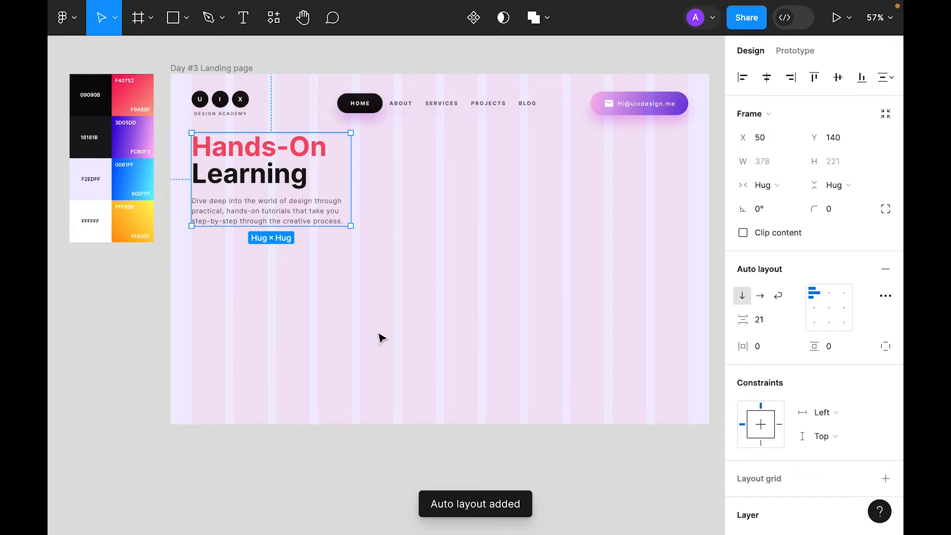
left_click(383, 338)
left_click(293, 221)
left_click(764, 326)
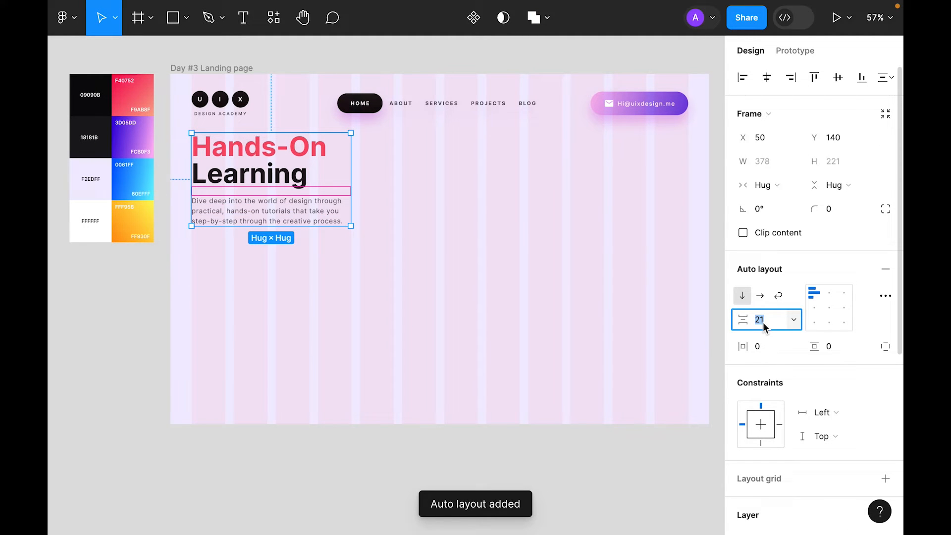
type("28")
key("Return")
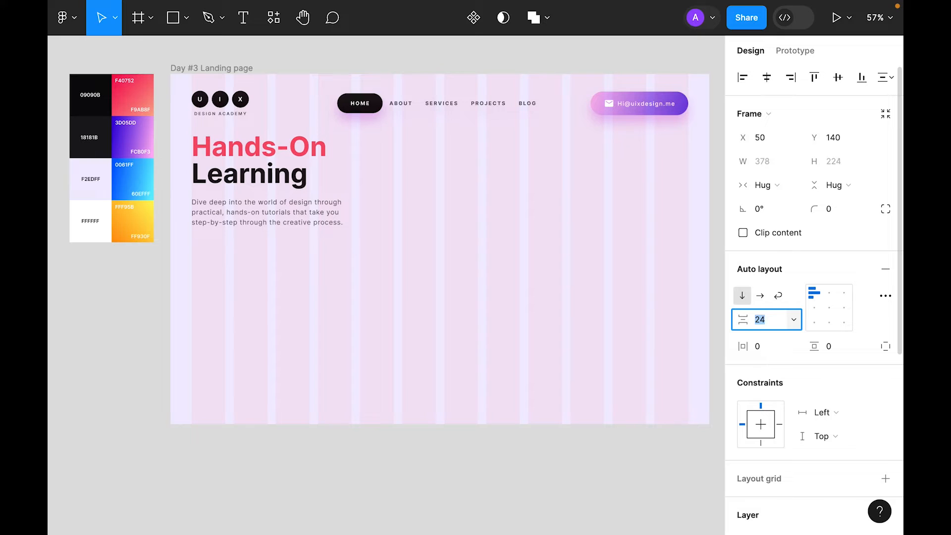
type("32")
key("Return")
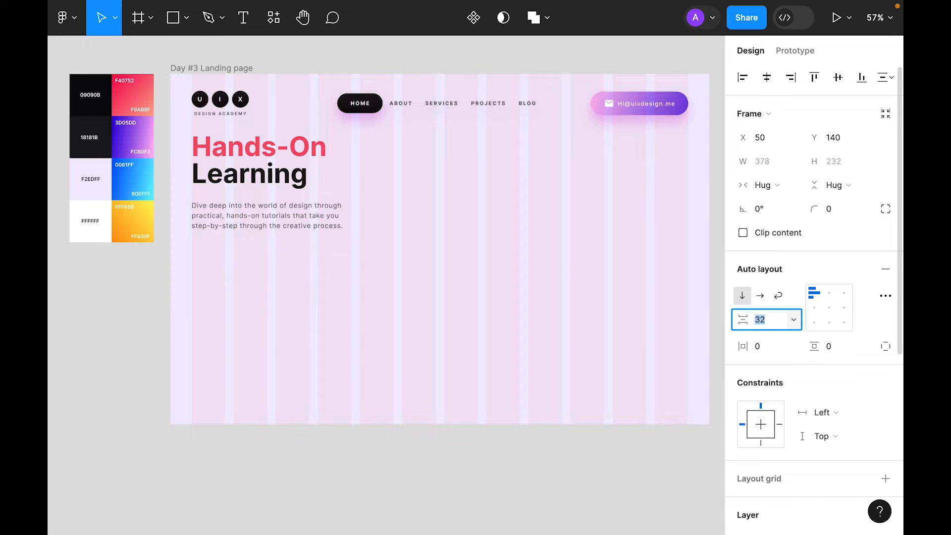
key("Escape")
key("Escape")
Step: Nudge the hero text stack lower beneath the navigation, to X 50, Y 157
left_click(274, 192)
key("alt")
key("shift+Down")
key("shift+Down")
key("shift+Down")
key("shift+Down")
key("shift+Down")
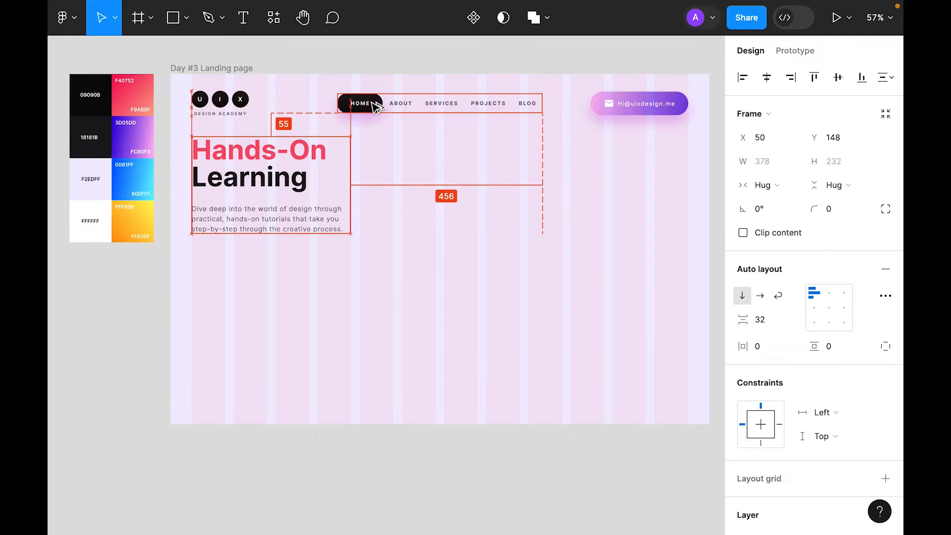
key("shift+Up")
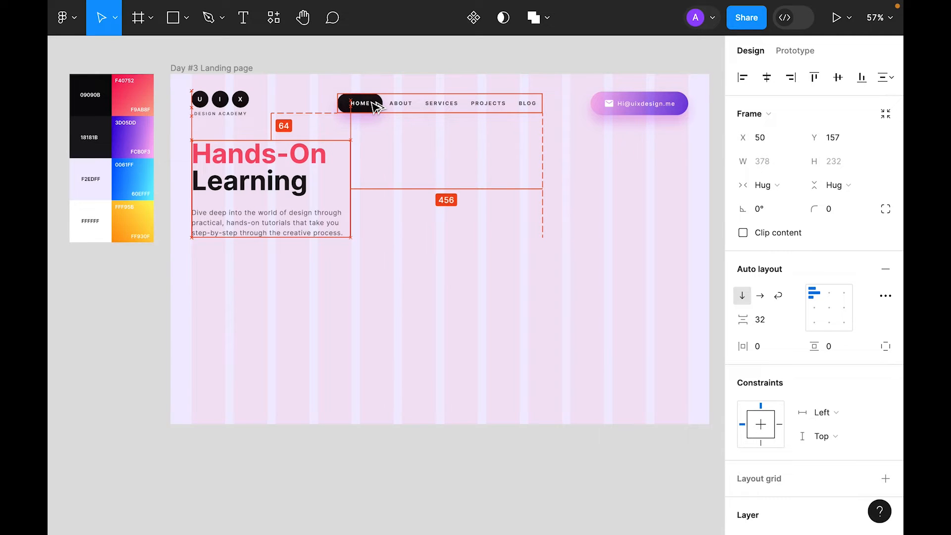
left_click(442, 179)
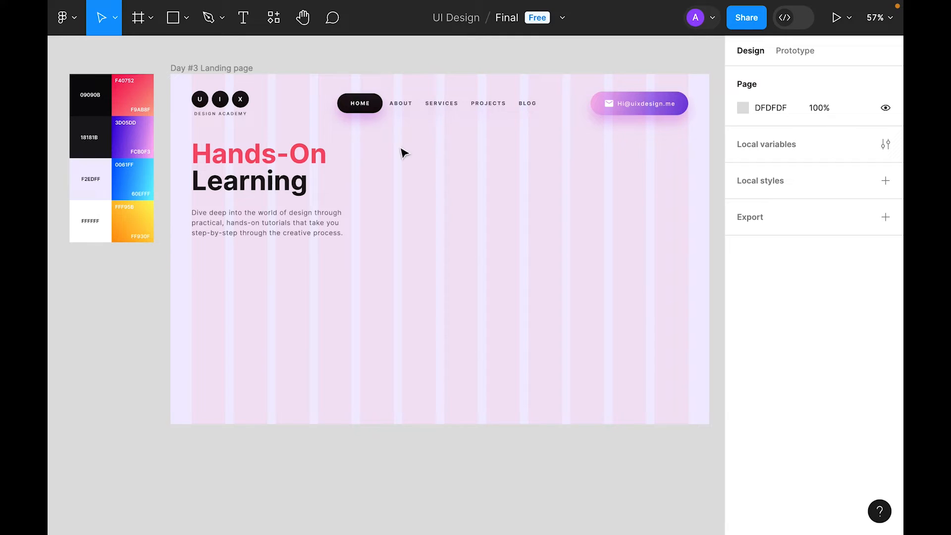
Step: Duplicate the HOME nav button below the paragraph and relabel the copy LEARN MORE
double_click(366, 110)
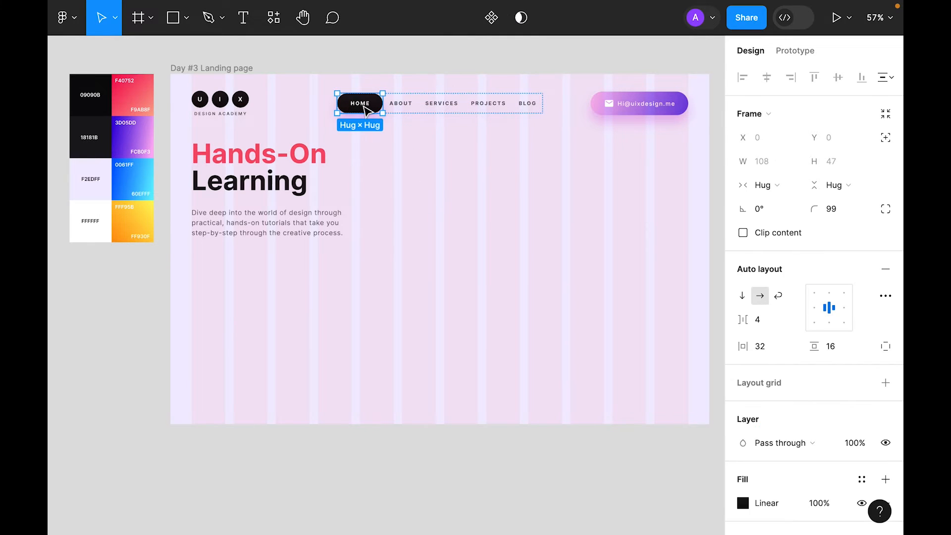
left_click(539, 233)
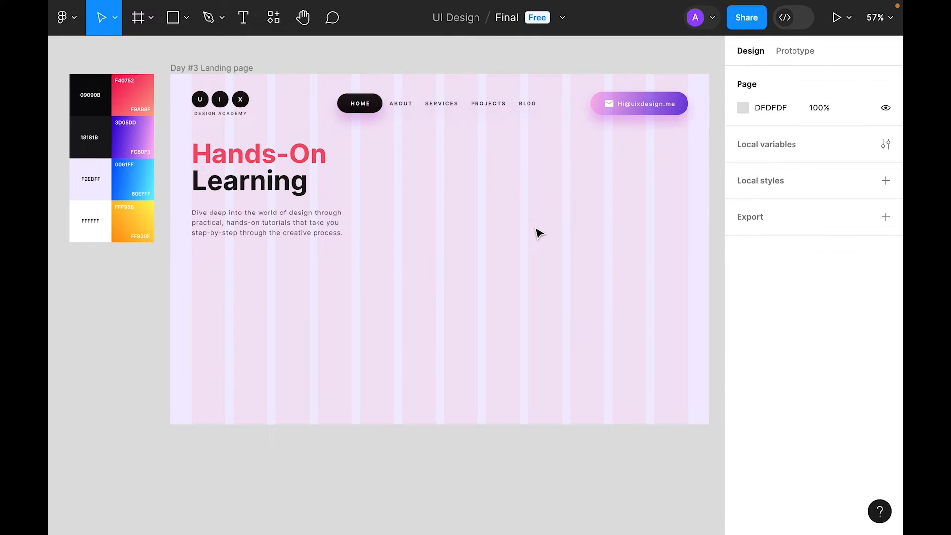
double_click(369, 105)
left_click_drag(378, 104, 229, 269)
left_click(461, 240)
double_click(218, 261)
double_click(218, 261)
type("LEARN MORE")
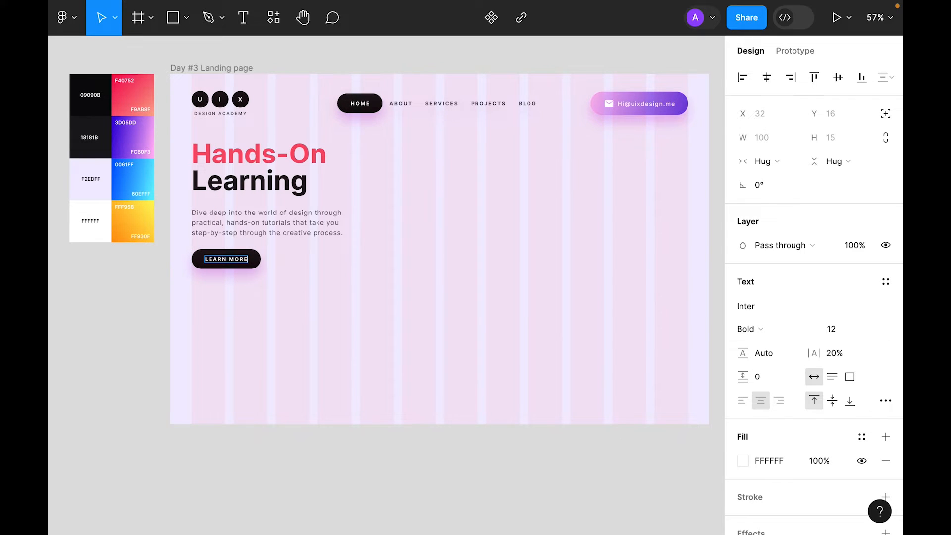
key("Escape")
left_click(354, 312)
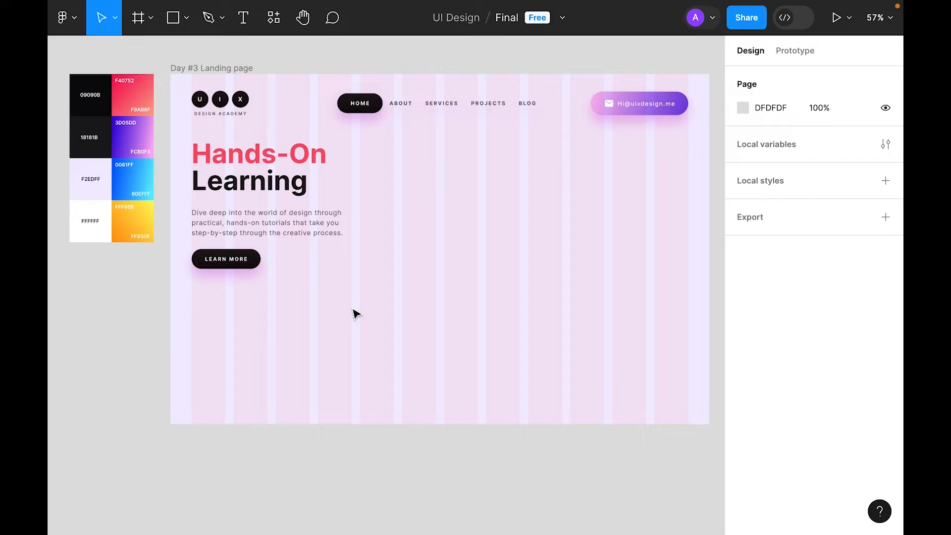
Step: Measure the gap between the LEARN MORE button and the hero text
scroll(350, 311, "up", 1)
left_click(248, 292)
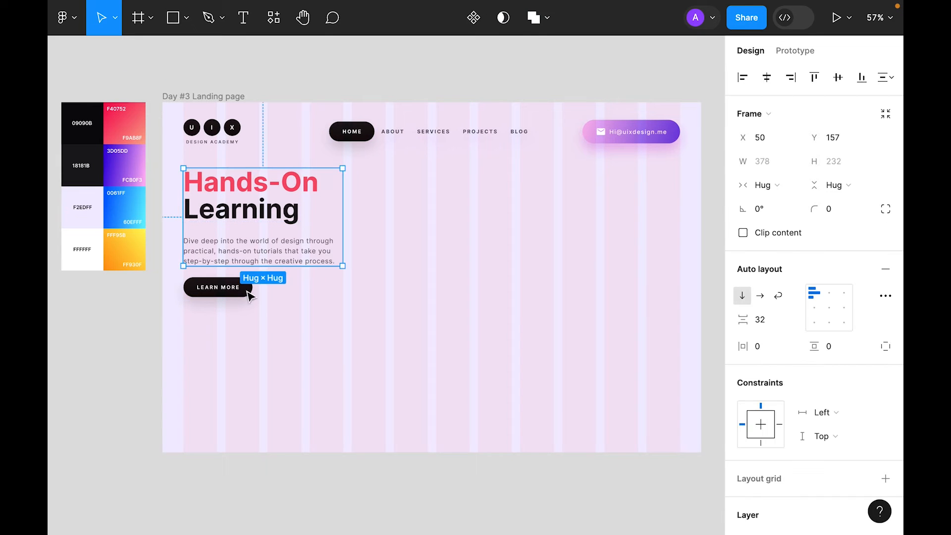
key("alt")
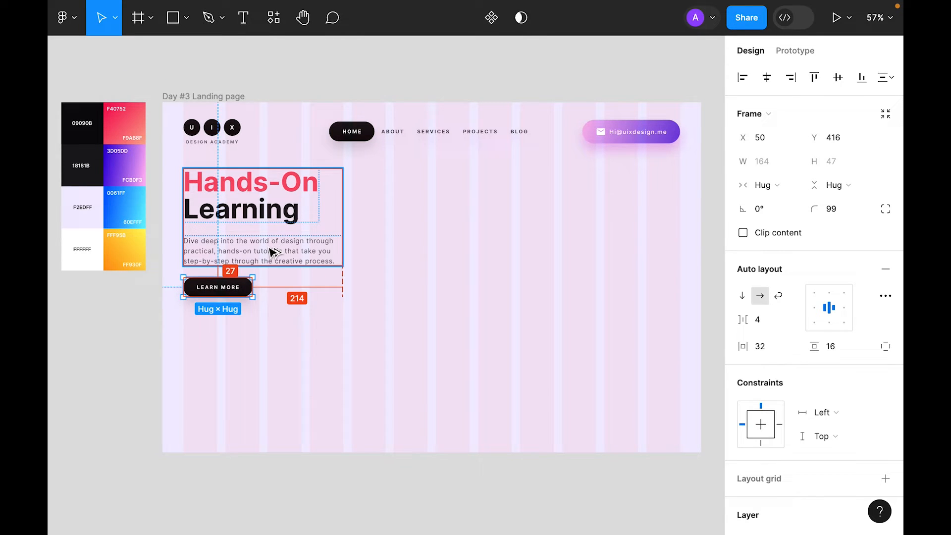
left_click(271, 251)
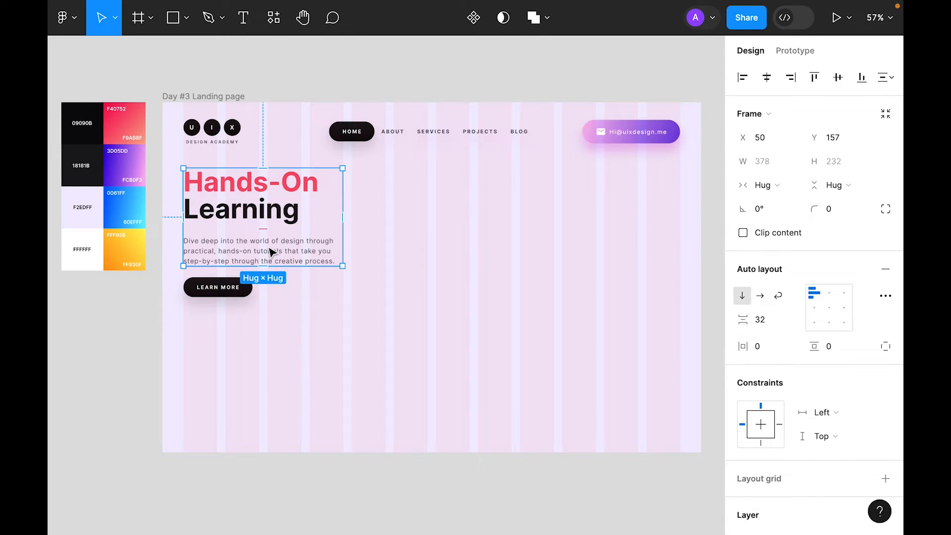
left_click(243, 290)
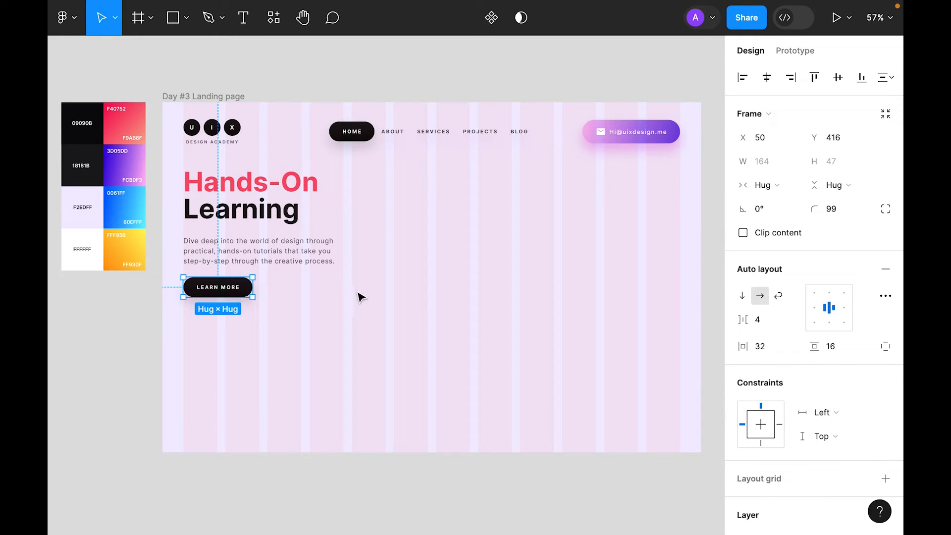
left_click(315, 300)
left_click(297, 247)
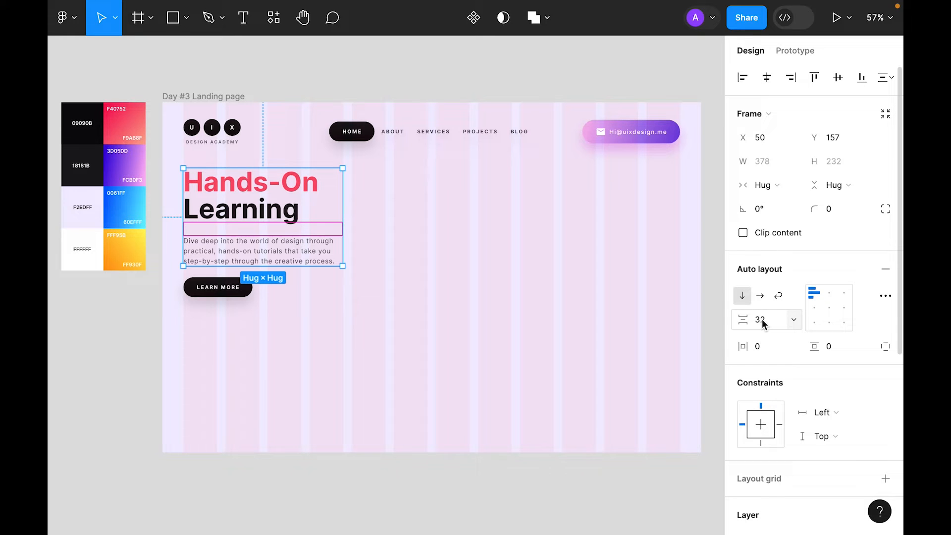
left_click(237, 289)
Step: Nudge LEARN MORE to a 64 px gap below the paragraph, then select it with the text group
key("alt")
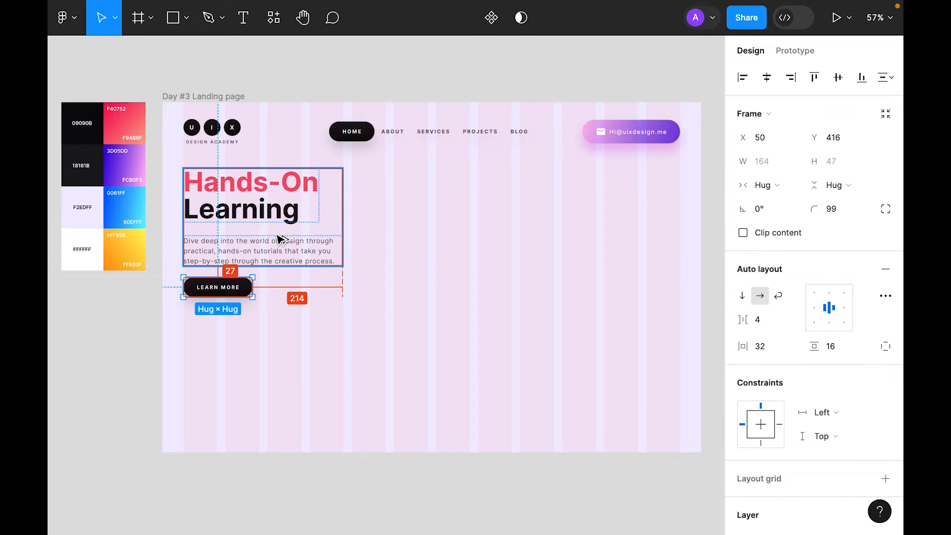
key("Down")
key("Down")
key("Down")
key("Down")
key("Down")
key("Down")
key("Down")
key("Down")
key("Down")
key("Down")
key("Down")
key("Down")
key("Down")
key("Down")
key("Down")
key("Down")
key("Down")
key("Down")
key("Down")
key("Down")
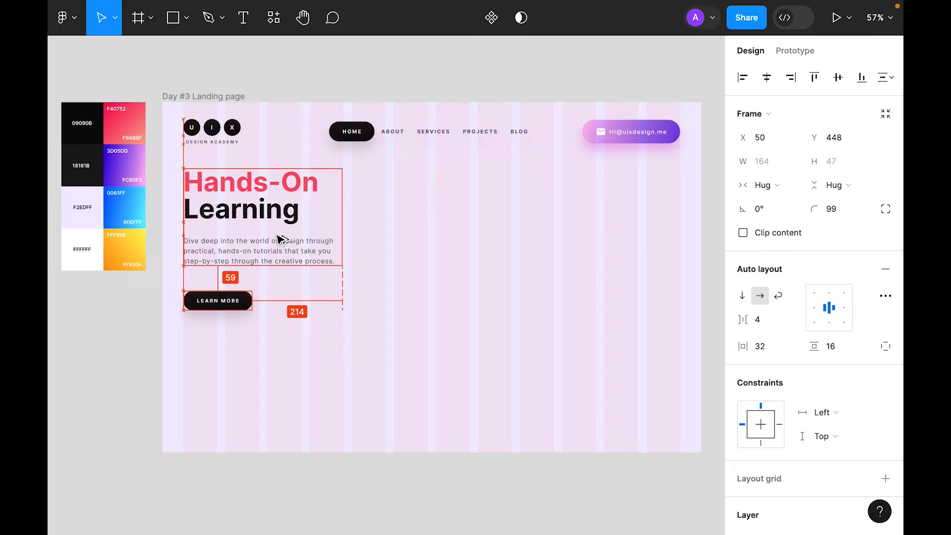
key("Down")
key("Down")
key("Down")
key("Down")
key("Up")
key("Up")
key("Up")
key("Up")
key("Down")
left_click(447, 284)
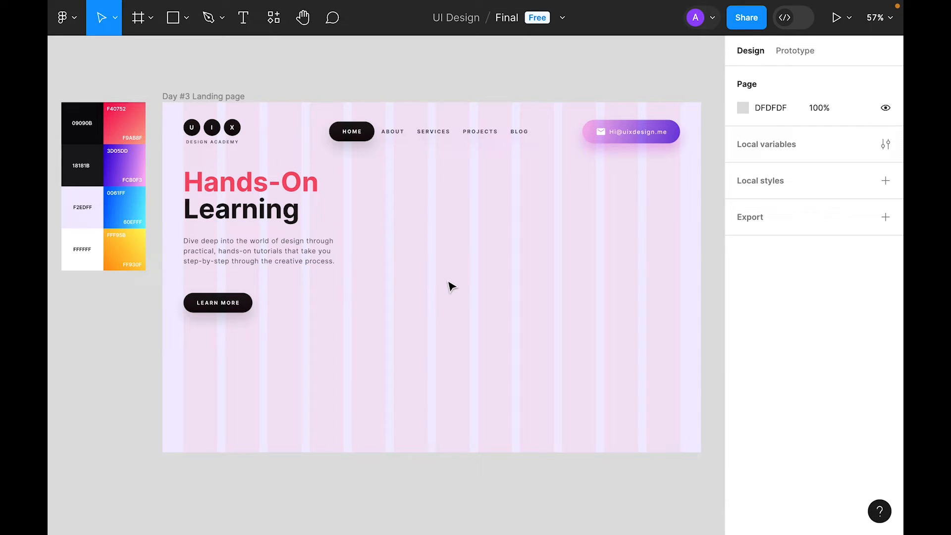
left_click(238, 237)
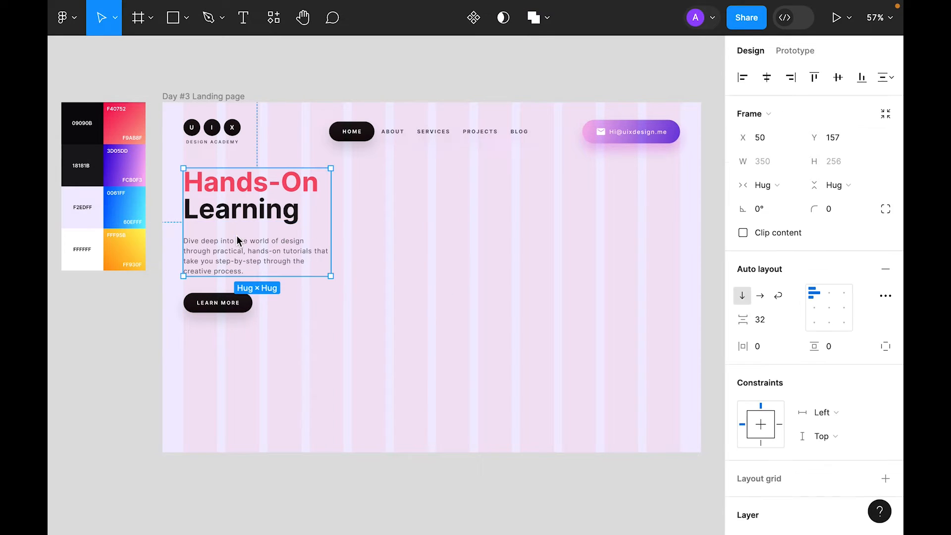
left_click(222, 308, "shift")
Step: Wrap the hero text and LEARN MORE button in an auto layout with 64 spacing
right_click(237, 264)
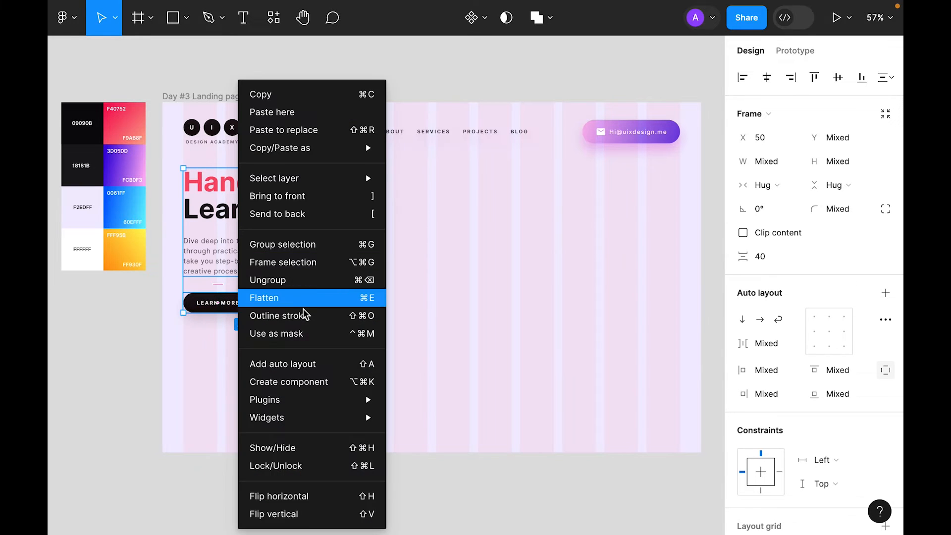
left_click(294, 366)
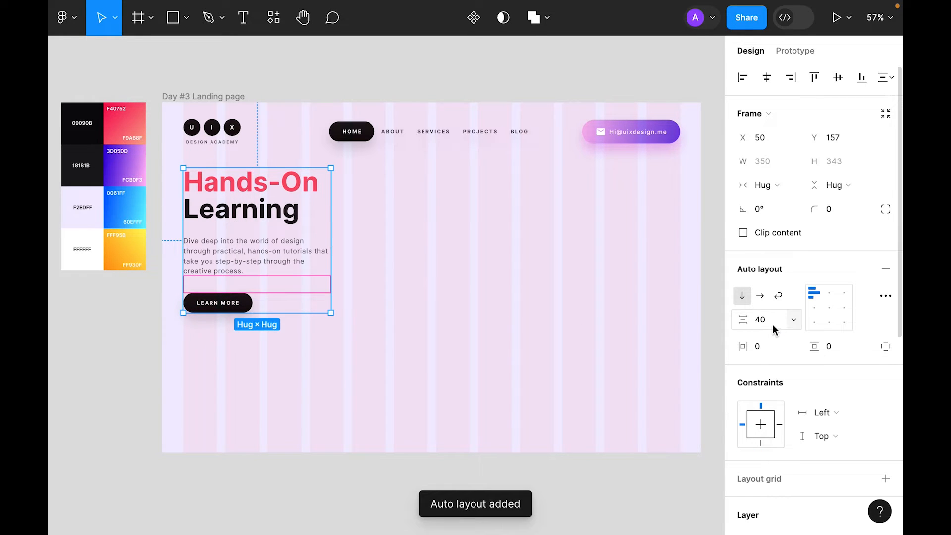
type("64")
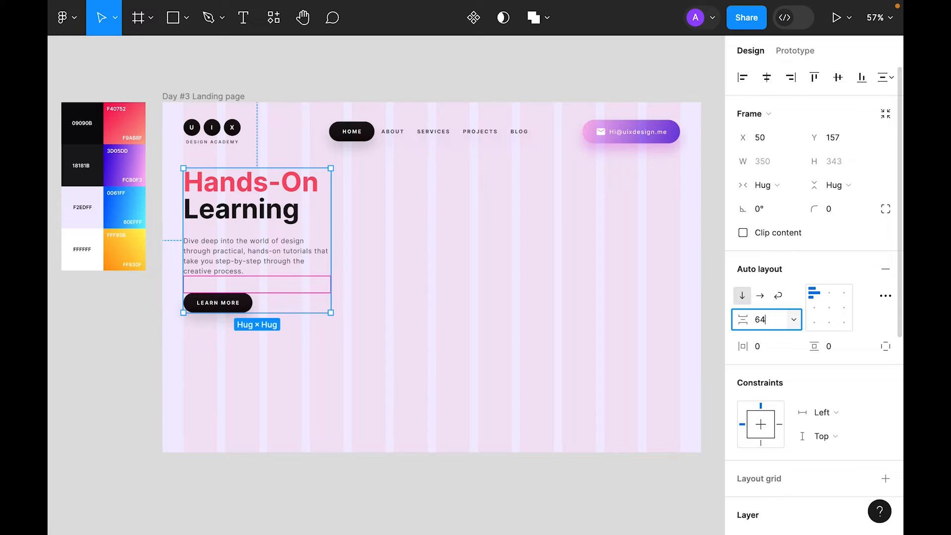
key("Return")
Step: Narrow the hero paragraph to about 307 wide and set its font size to 14
left_click(317, 258)
mouse_move(333, 255)
left_mouse_down()
mouse_move(305, 256)
mouse_move(320, 258)
left_mouse_up()
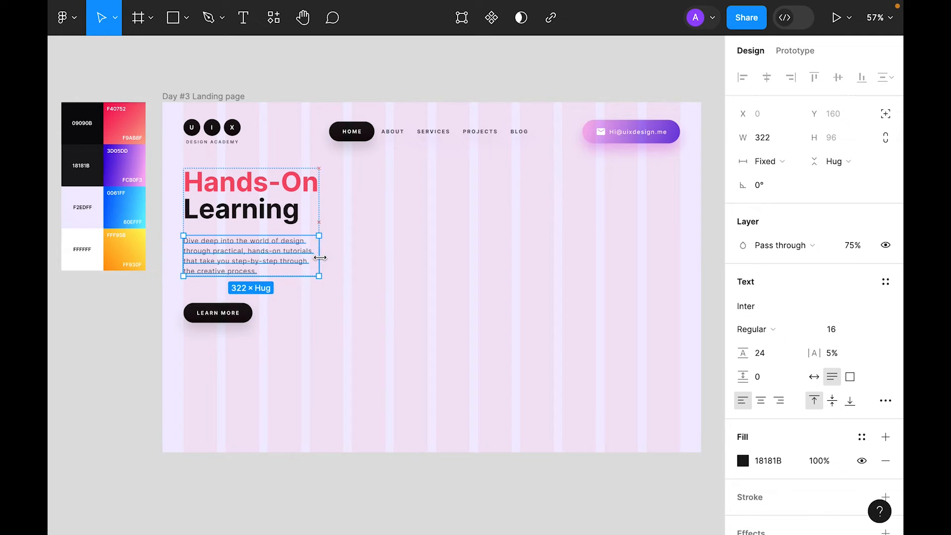
left_click(391, 242)
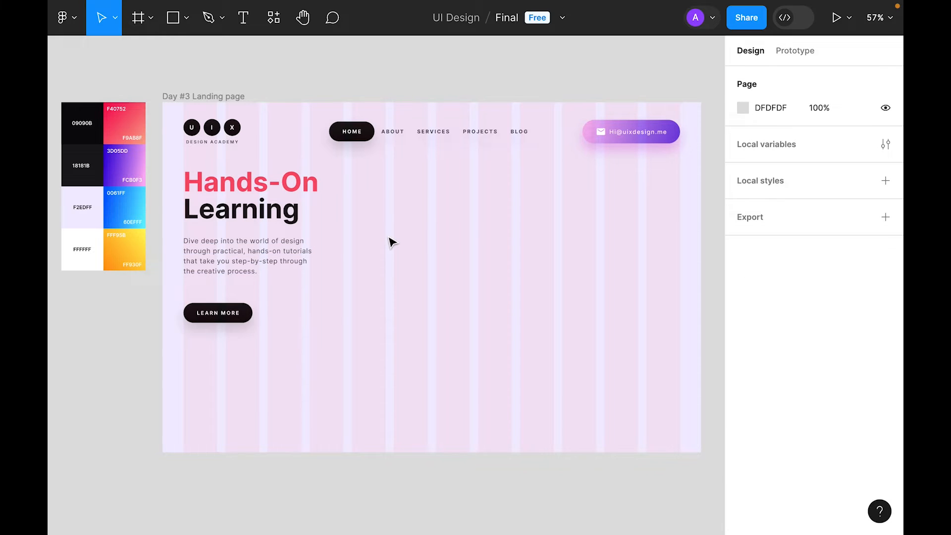
double_click(251, 262)
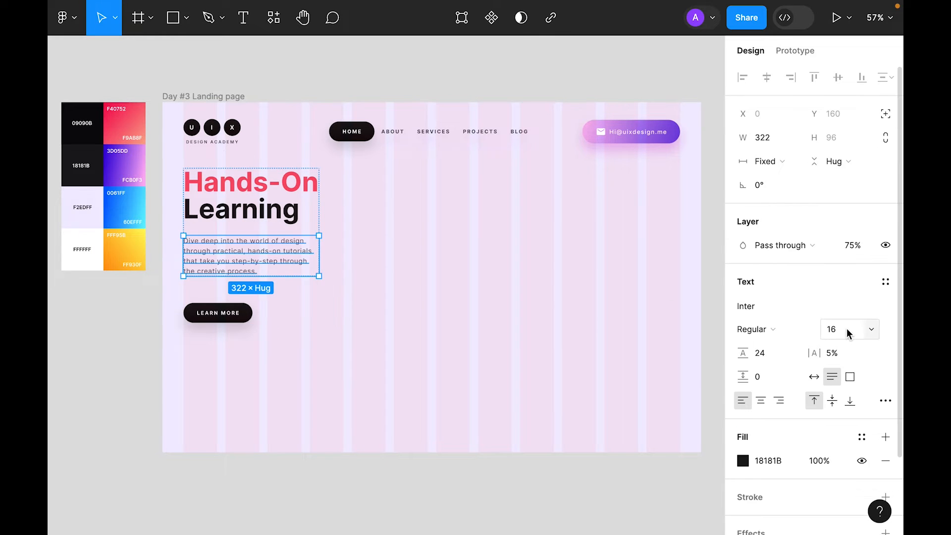
left_click(869, 330)
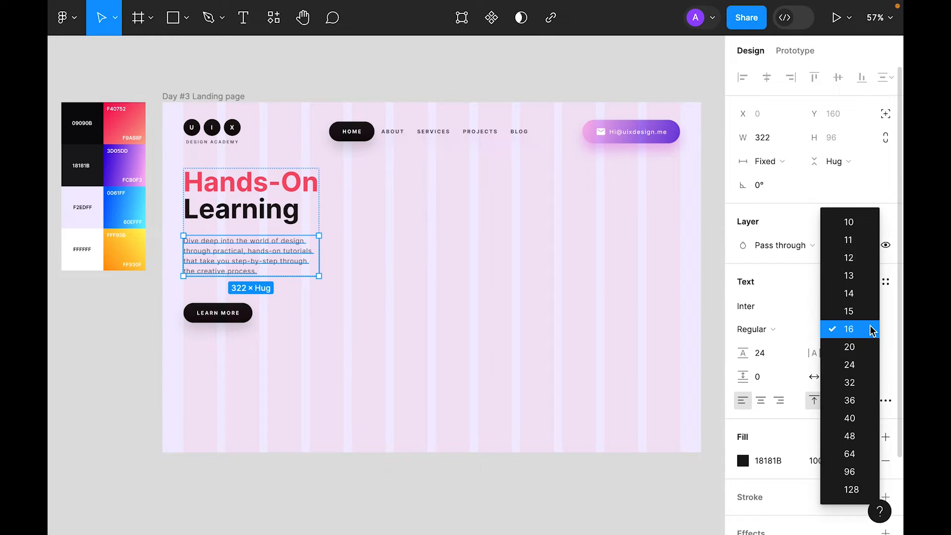
left_click(864, 296)
left_click_drag(320, 254, 313, 254)
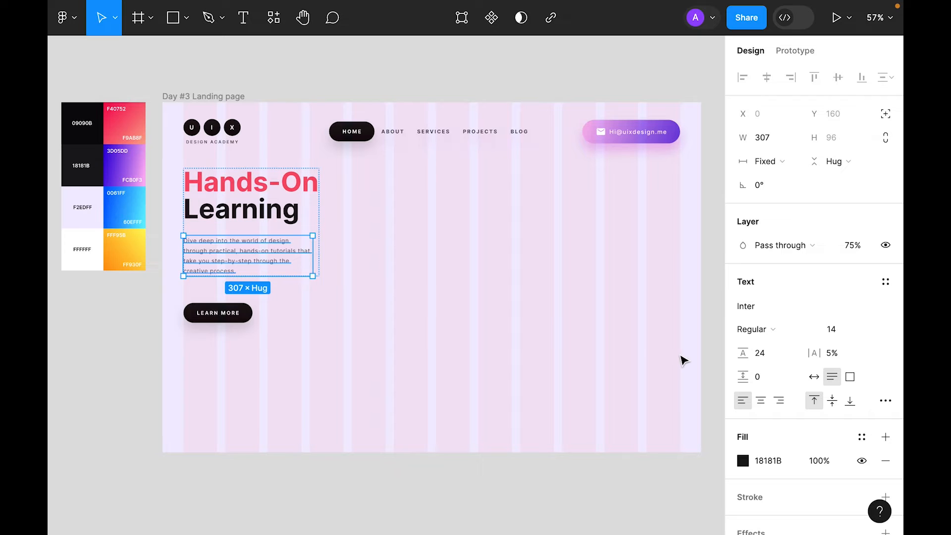
Step: Reduce the text-to-button spacing to 48 and hide the layout grid
left_click(767, 355)
type("48")
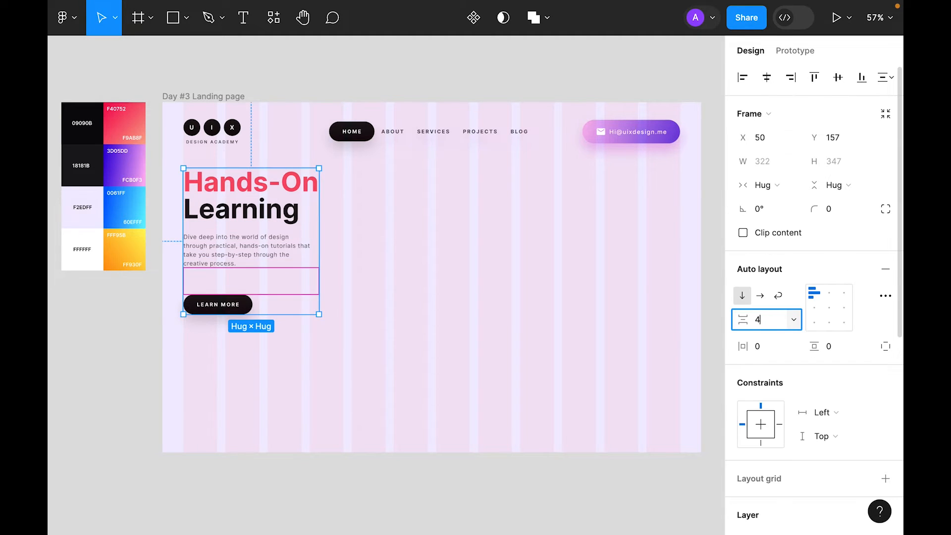
key("Return")
left_click(377, 321)
key("shift+g")
key("minus")
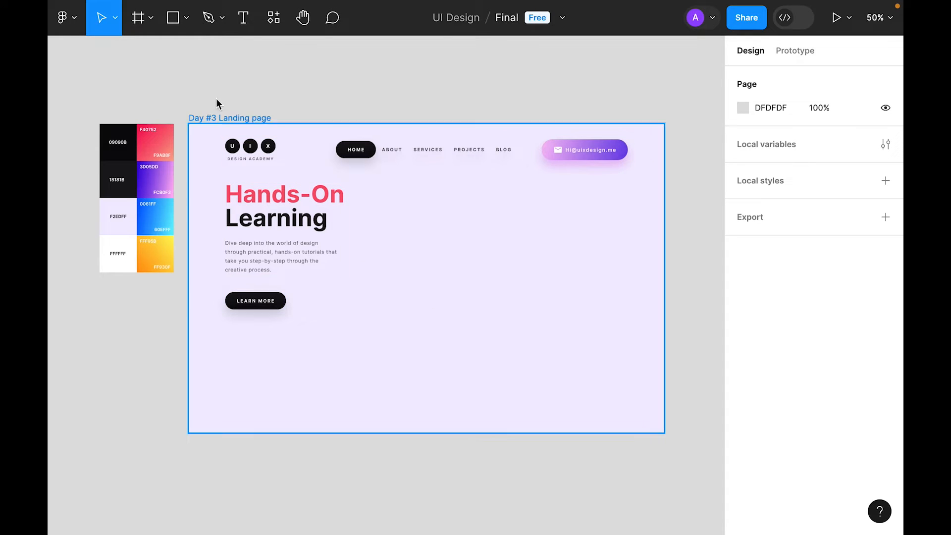
Step: Place a 100×100 rectangle below the LEARN MORE button
left_click(170, 22)
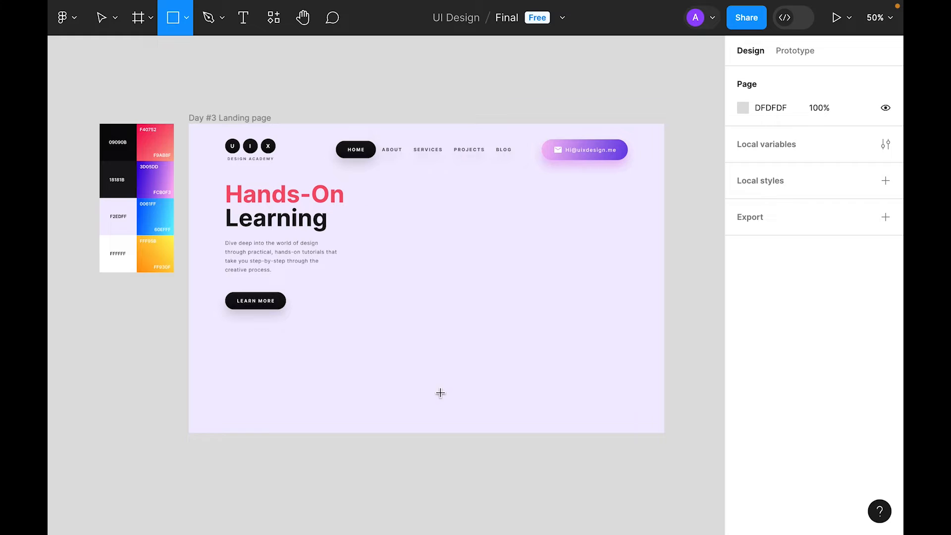
left_click(273, 354)
left_click_drag(273, 354, 258, 352)
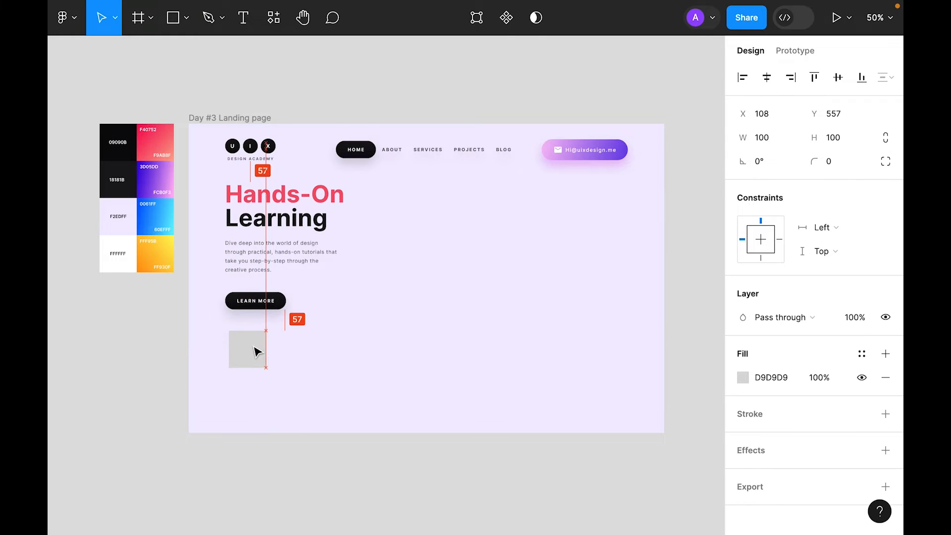
Step: Round the square with radius 99, resize it to 64×64, and align it under the button
left_click(843, 159)
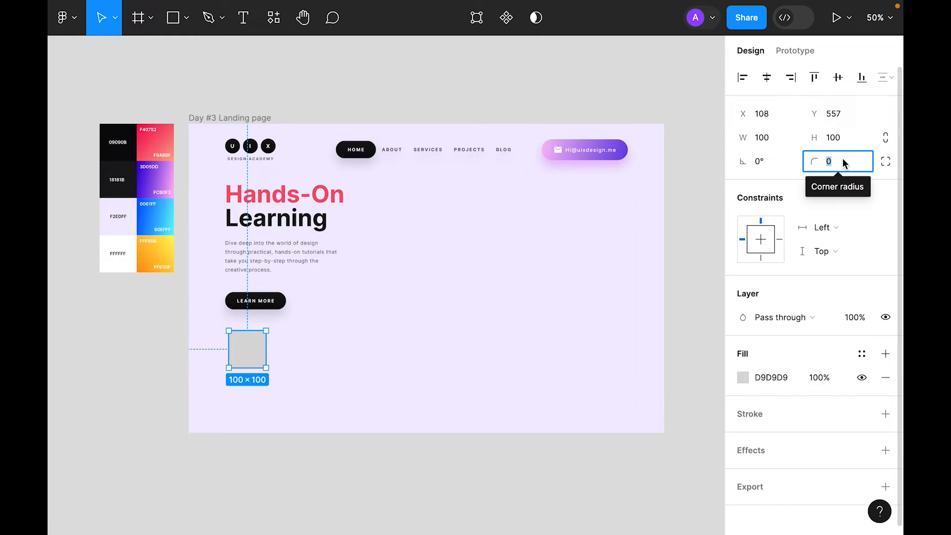
type("99")
key("Return")
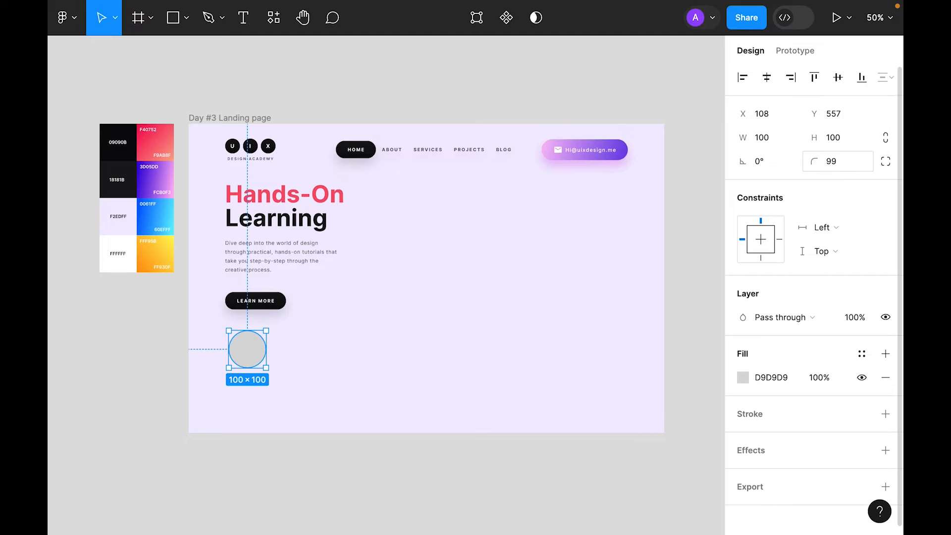
left_click(851, 144)
type("64")
key("Return")
left_click(164, 366)
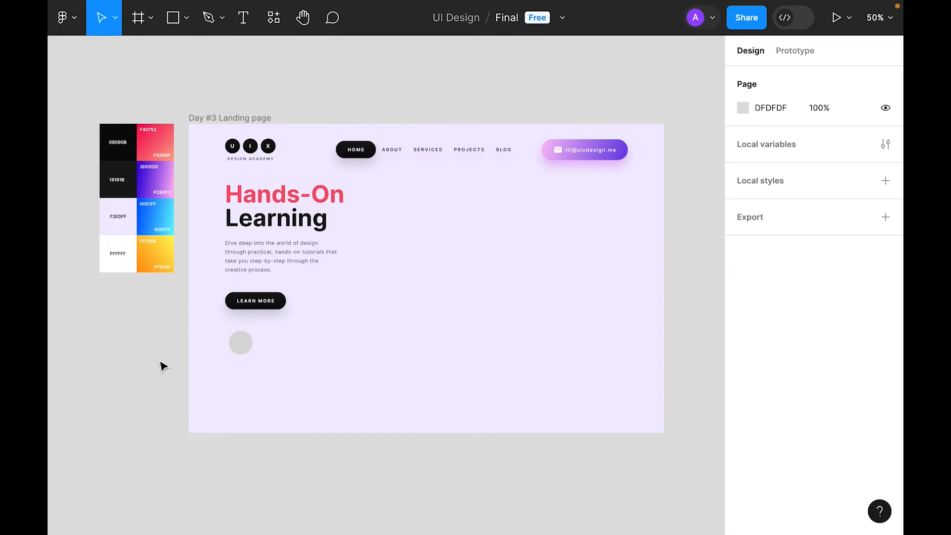
left_click_drag(248, 341, 247, 355)
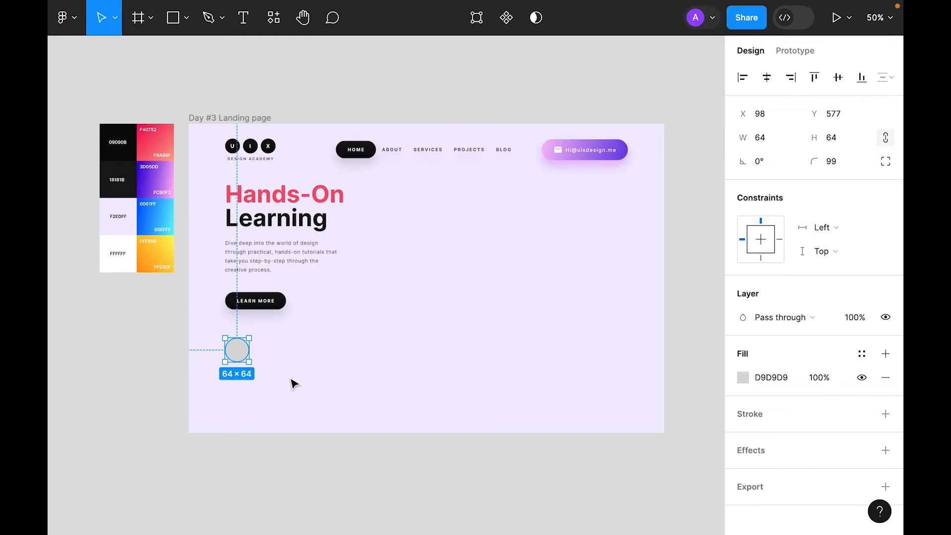
Step: Copy the purple gradient swatch's properties onto the circle, keeping corner radius 99
scroll(208, 310, "up", 3)
scroll(297, 70, "left", 3)
left_click(272, 70)
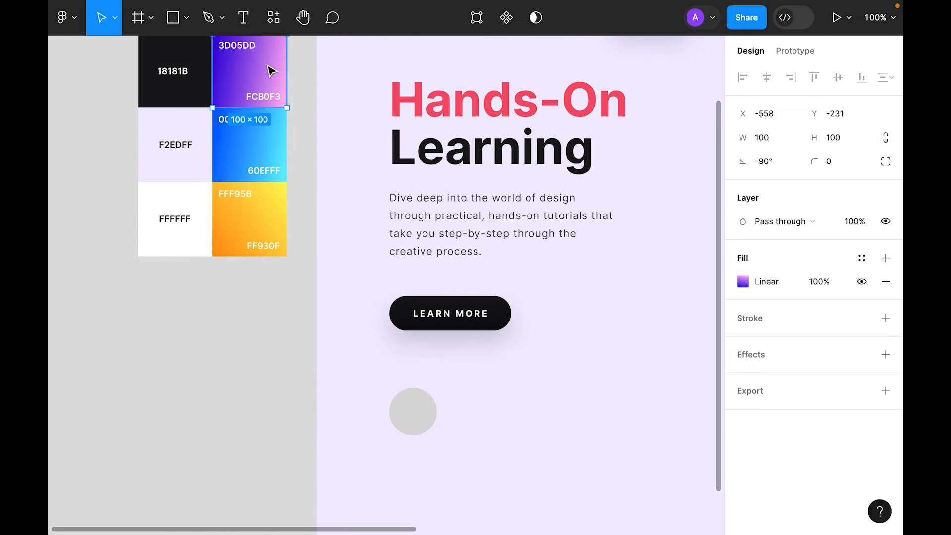
right_click(272, 71)
mouse_move(339, 132)
left_click(441, 195)
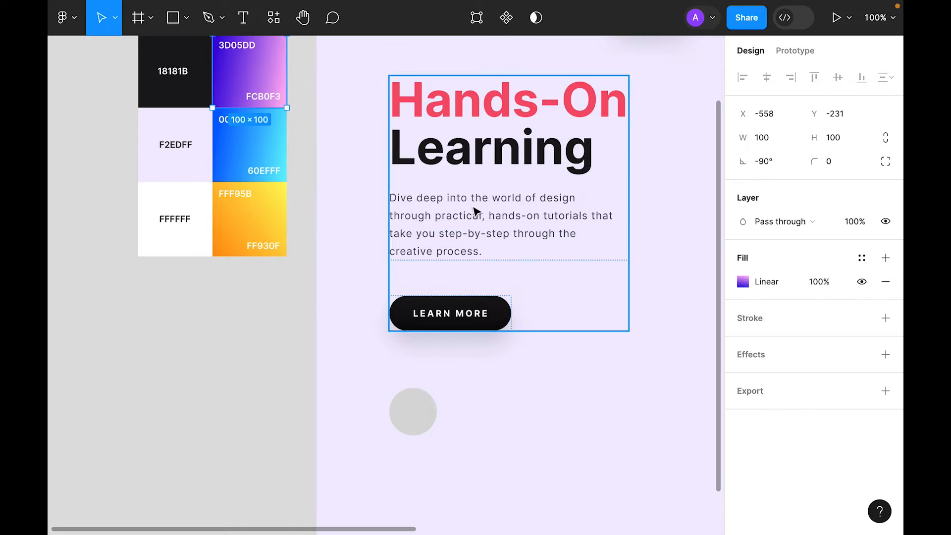
left_click(429, 425)
right_click(432, 426)
mouse_move(564, 166)
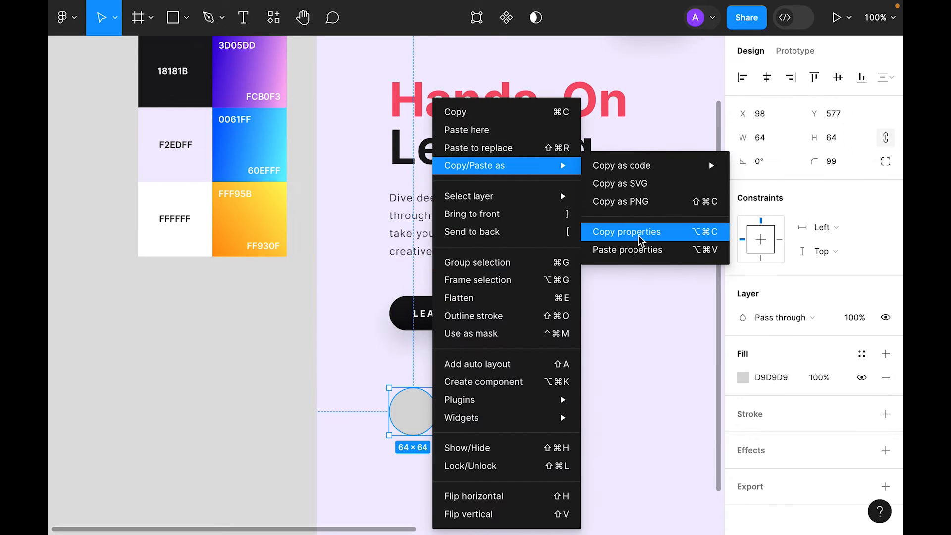
left_click(638, 251)
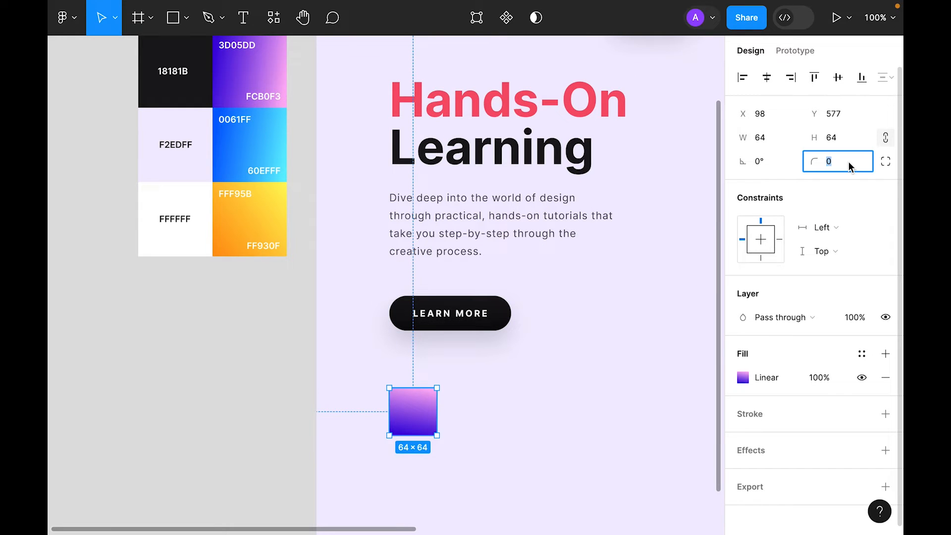
type("99")
key("Return")
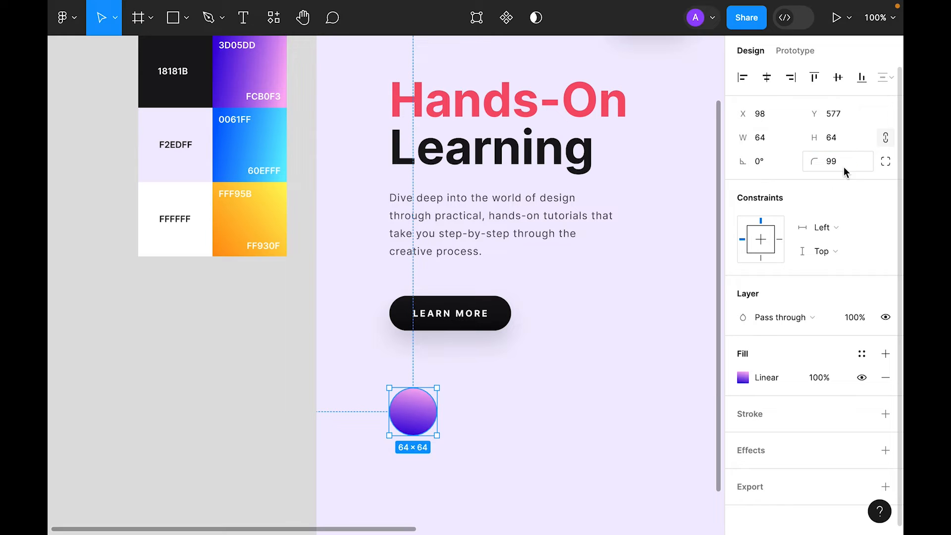
Step: Angle the circle's gradient diagonally, running pink to purple corner to corner
left_click_drag(577, 430, 515, 393)
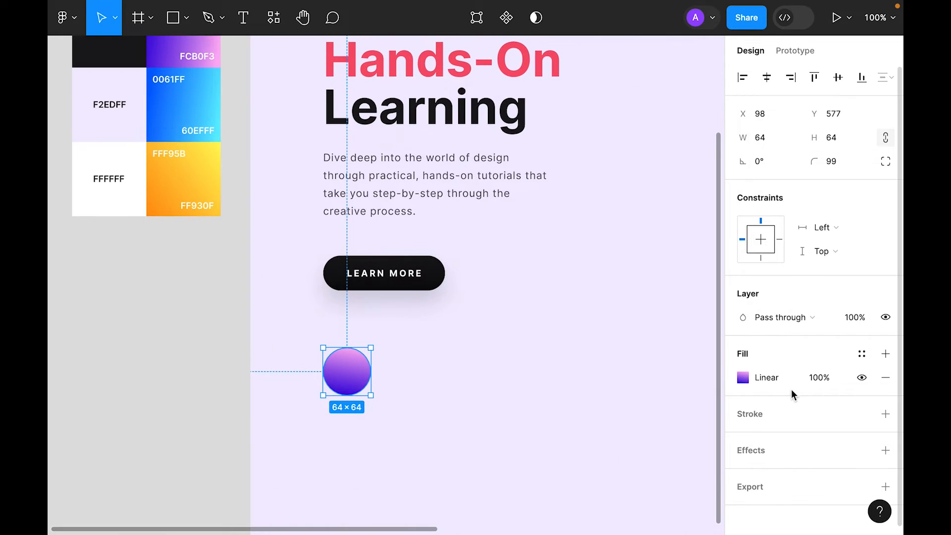
left_click(743, 378)
left_click(333, 395)
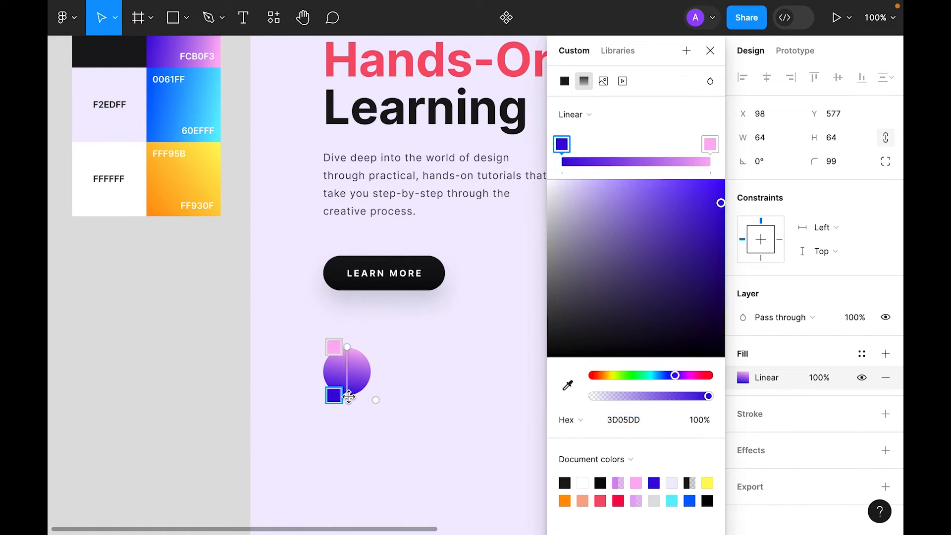
left_click_drag(367, 397, 370, 399)
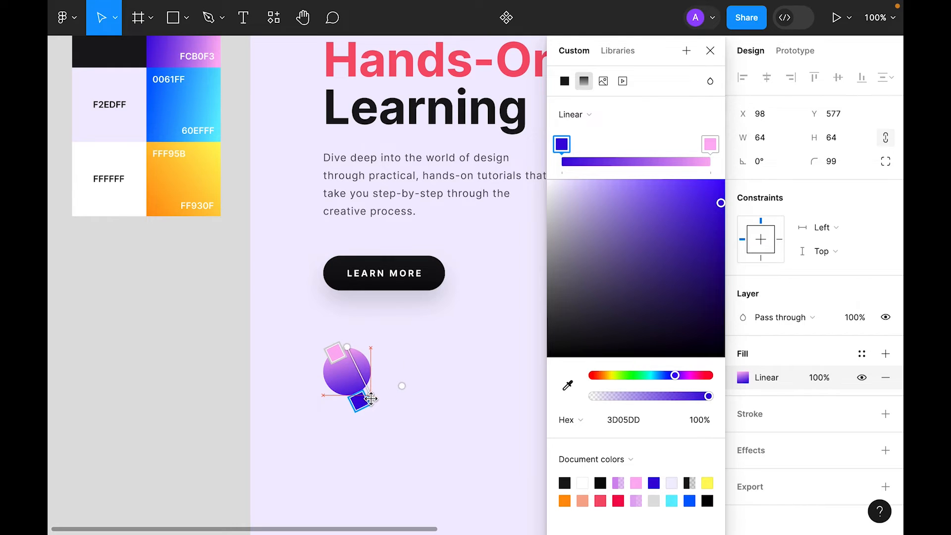
left_click_drag(347, 346, 323, 348)
key("Escape")
key("ctrl+minus")
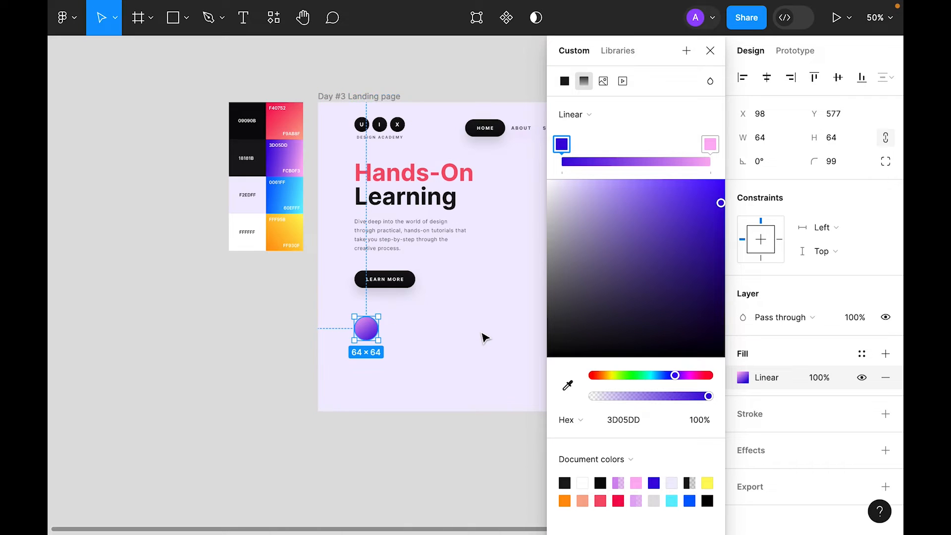
left_click(425, 469)
scroll(448, 349, "up", 5)
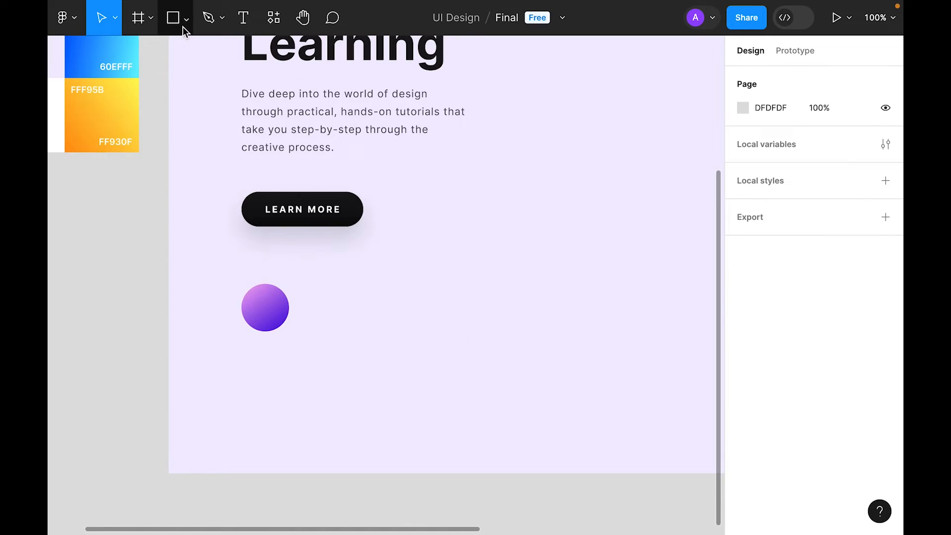
Step: Draw a 24×24 triangle, rotate it to point right, and centre it on the circle
left_click(186, 21)
left_click(157, 125)
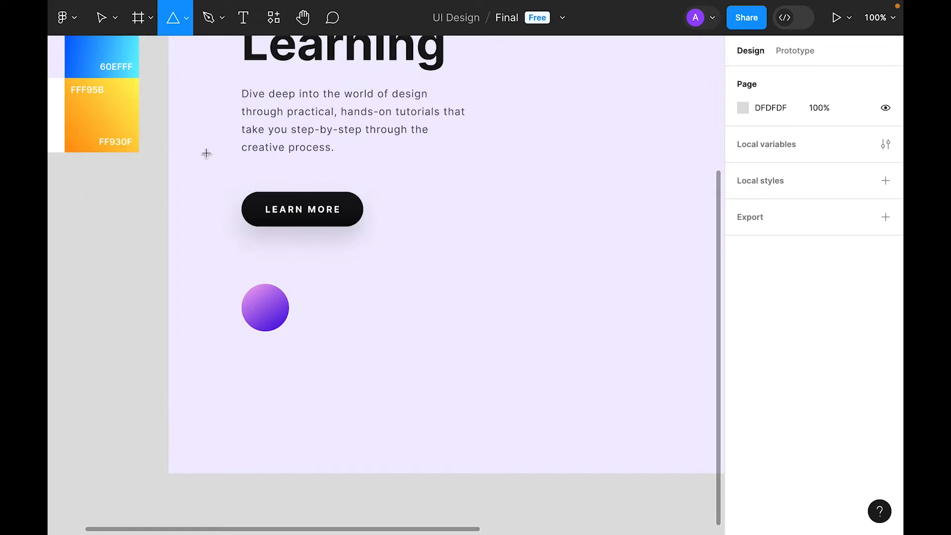
left_click(358, 276)
left_click_drag(402, 267, 351, 333)
left_click_drag(336, 352, 266, 310)
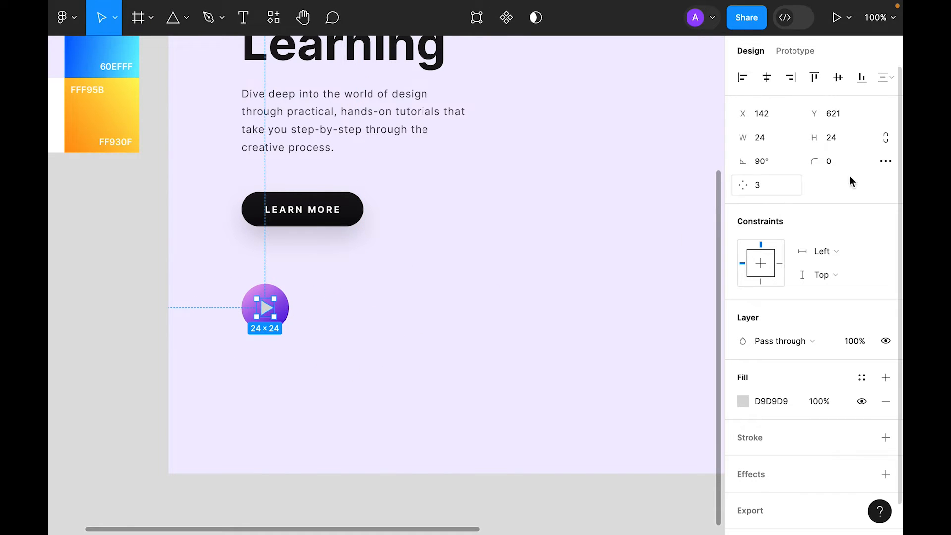
Step: Lock the triangle's proportions and fill it white
left_click(887, 138)
scroll(812, 317, "down", 1)
left_click(743, 370)
left_click_drag(646, 255, 379, 62)
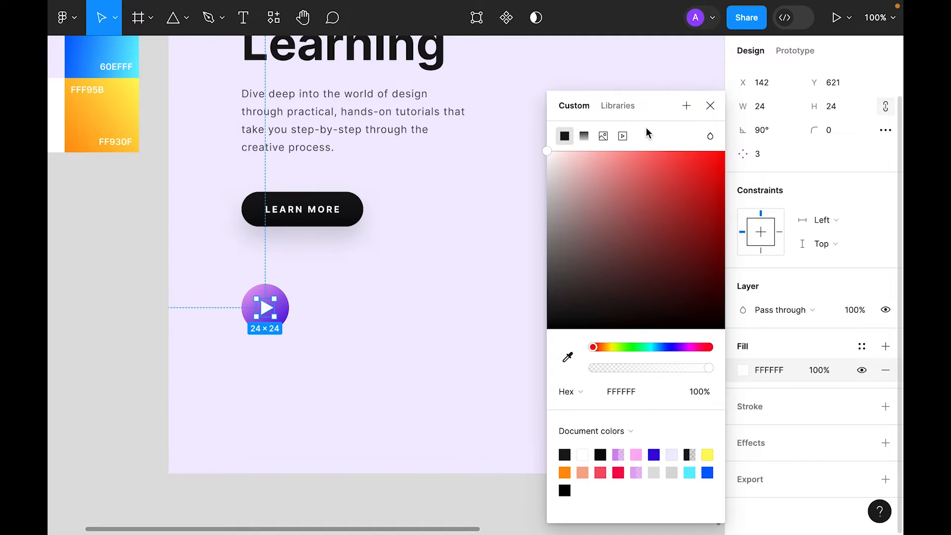
left_click(710, 106)
Step: Add a drop shadow to the circle with Y offset 8 and blur 16
left_click(283, 312, "shift")
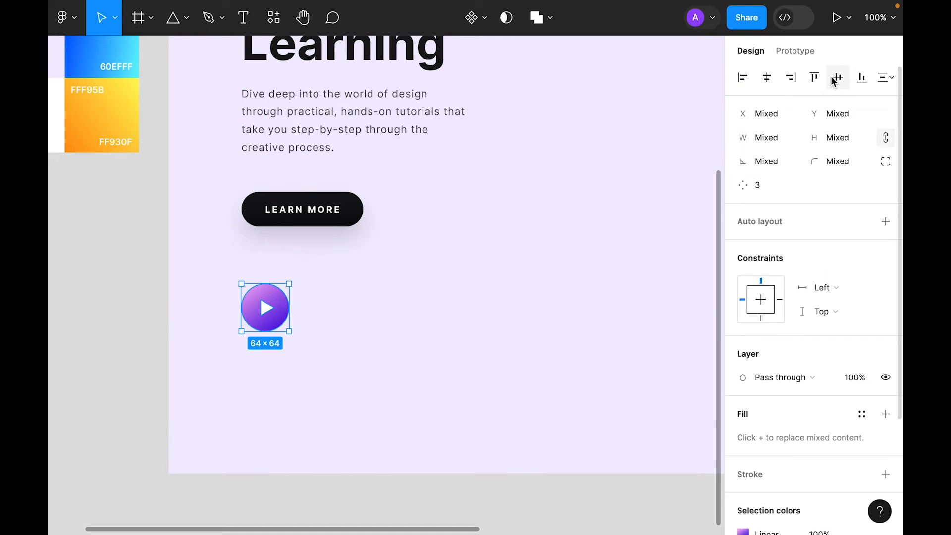
left_click(592, 317)
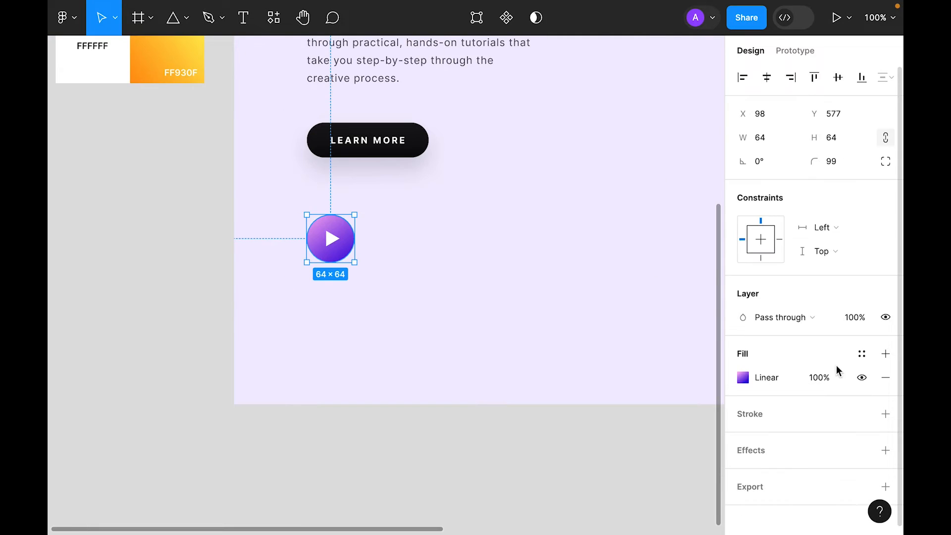
scroll(837, 370, "down", 1)
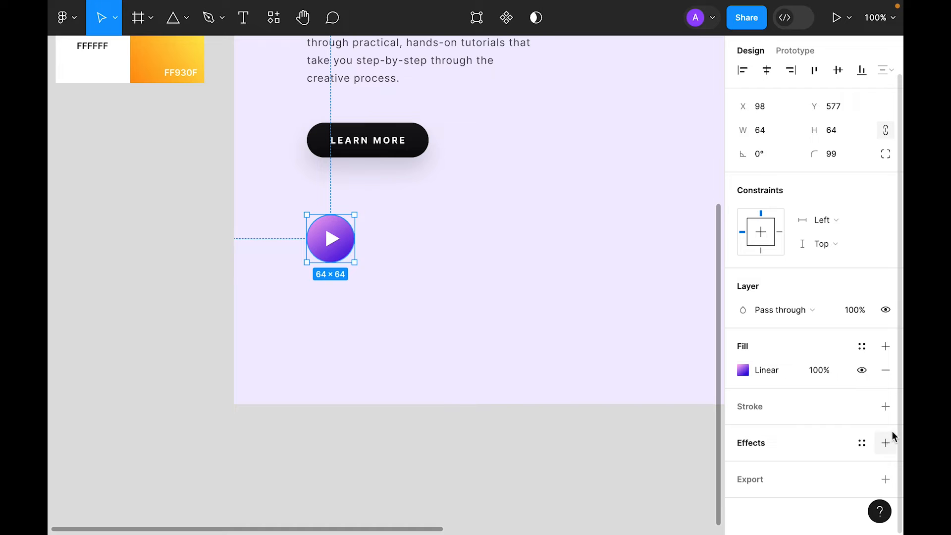
left_click(885, 443)
left_click(743, 443)
left_click(576, 480)
type("8")
key("Tab")
type("16")
Step: Colour the shadow light purple CF88EE at 75% opacity
left_click(565, 505)
left_click(390, 357)
left_click(324, 221)
left_click(532, 137)
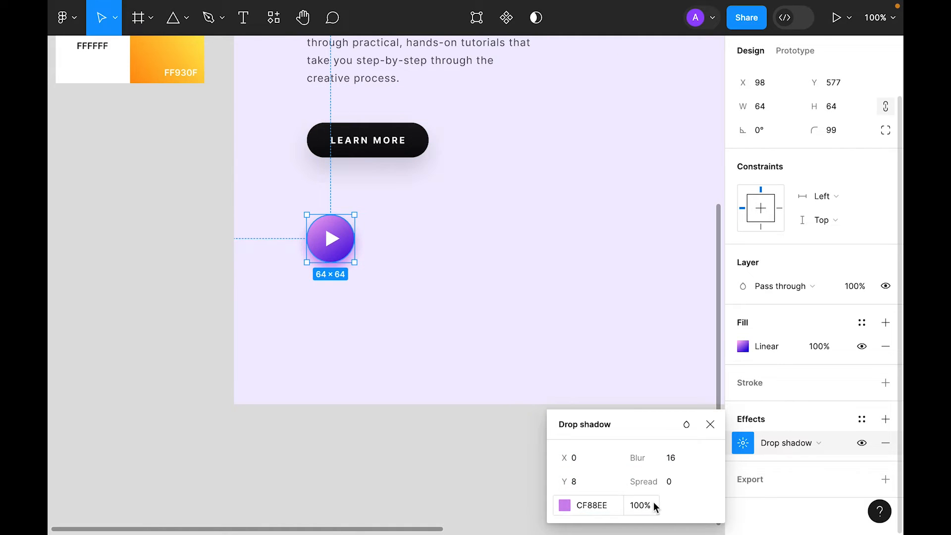
left_click(640, 505)
type("75")
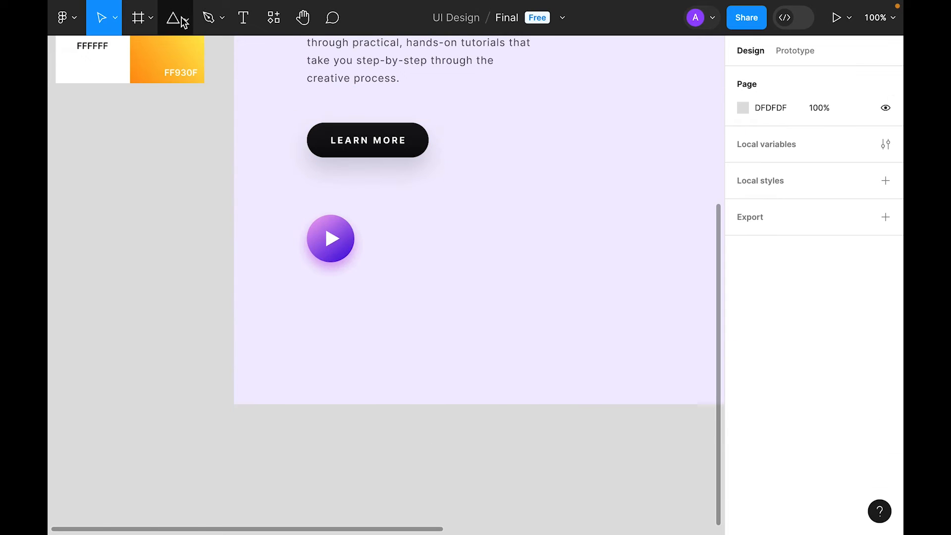
Step: Draw a half-arc ellipse with 80% inner ratio, rotate it 90°, and move it onto the play button
right_click(182, 16)
key("Escape")
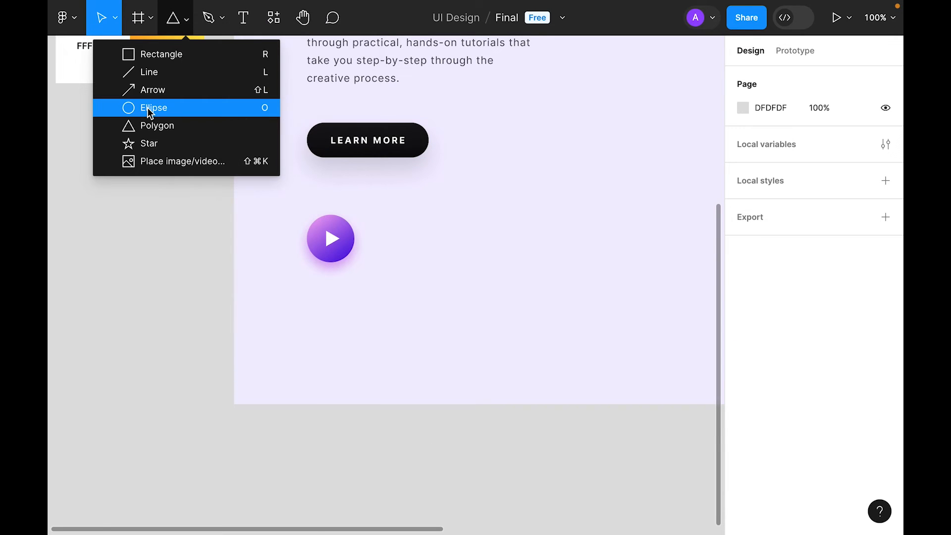
left_click(147, 108)
left_click(424, 237)
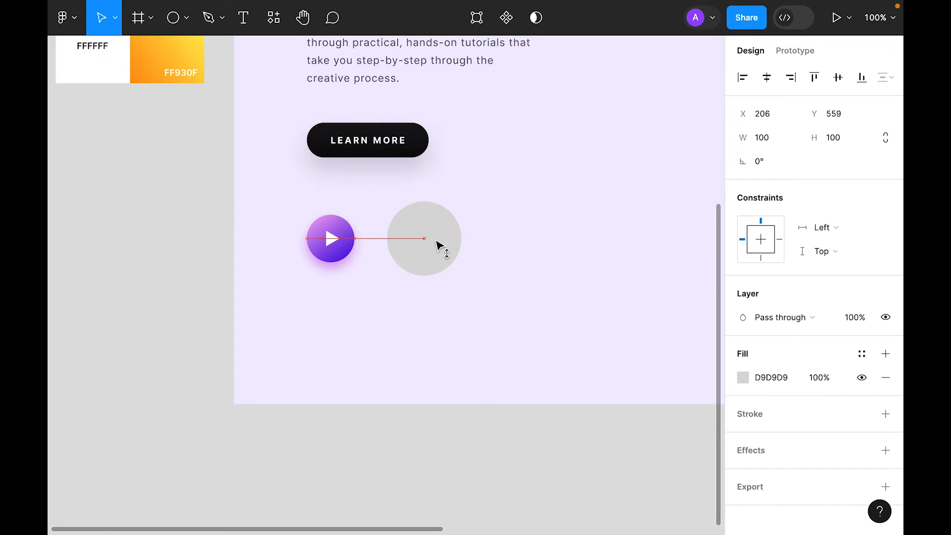
left_click_drag(454, 238, 434, 213)
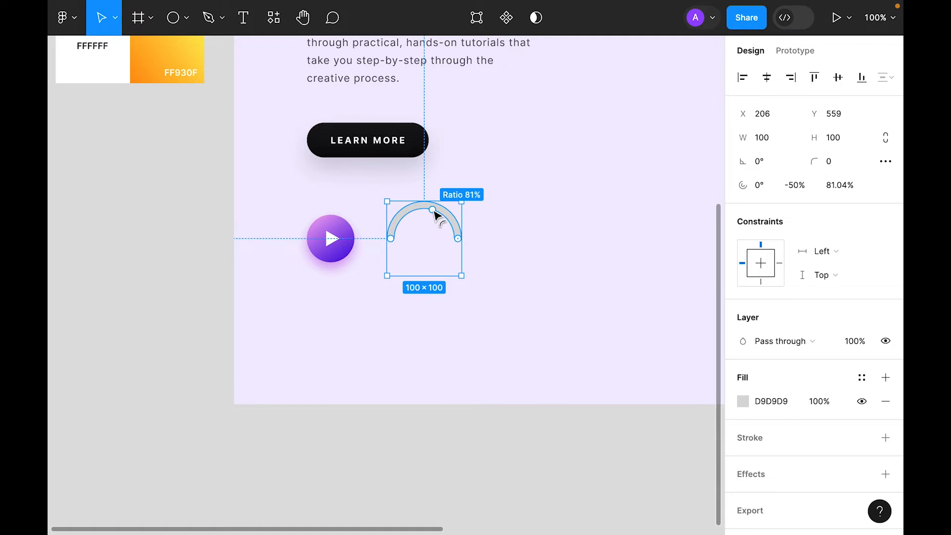
left_click(857, 190)
type("80")
key("Return")
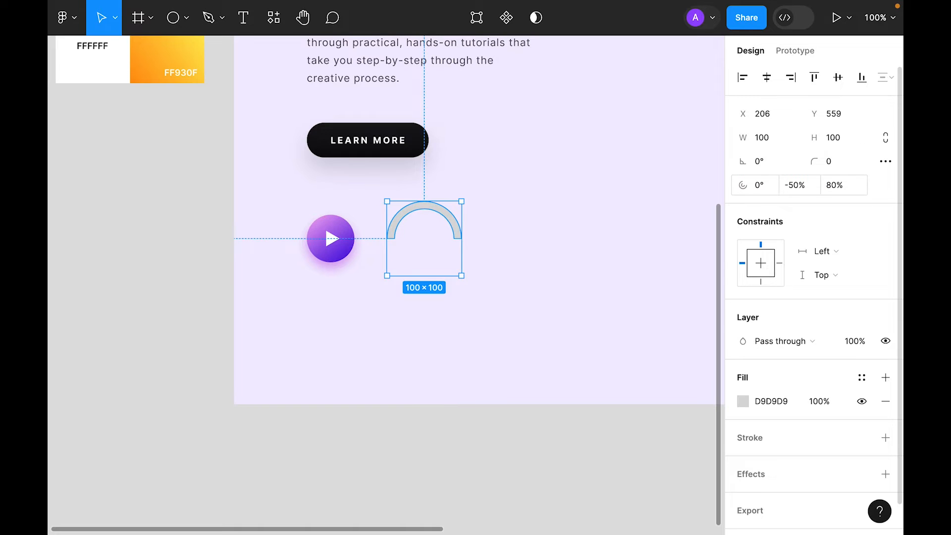
left_click_drag(484, 253, 441, 152)
left_click_drag(416, 272, 315, 268)
Step: Fill the arc with dark 18181B, thin it to a 90% ratio, and shrink it around the play button
key("ctrl+minus")
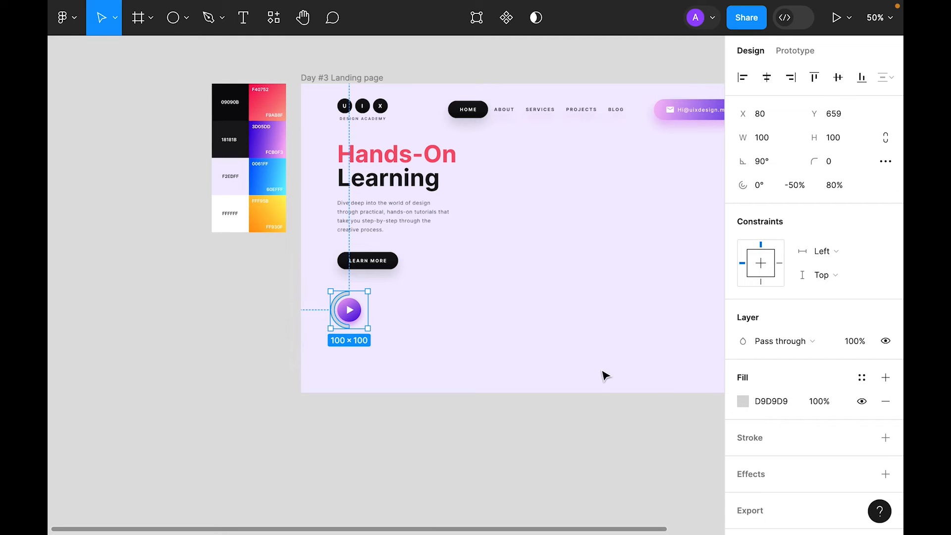
key("i")
left_click(229, 126)
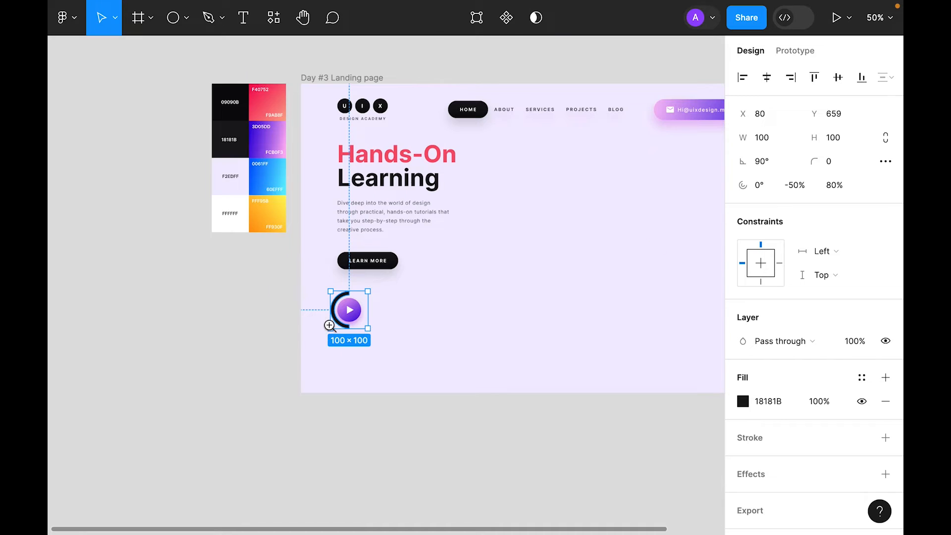
scroll(329, 322, "up", 5)
left_click_drag(350, 267, 346, 268)
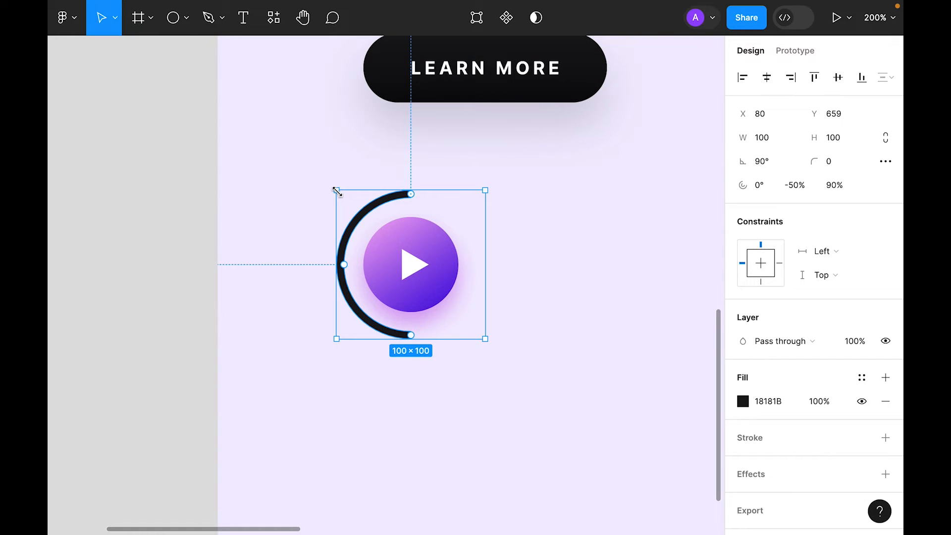
left_click_drag(337, 191, 351, 204)
Step: Add a 'Watch now' text label with 5% letter spacing
key("t")
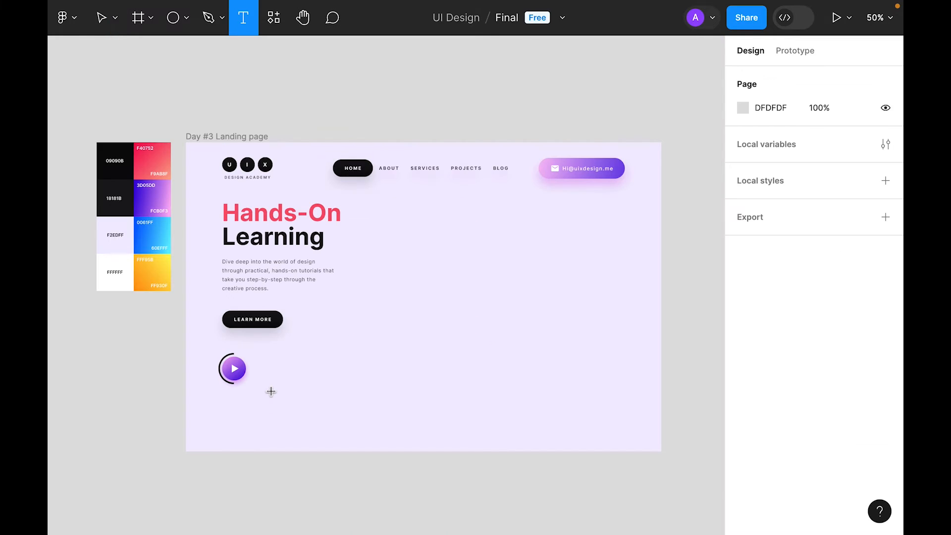
key("Escape")
type("Watch now")
key("Escape")
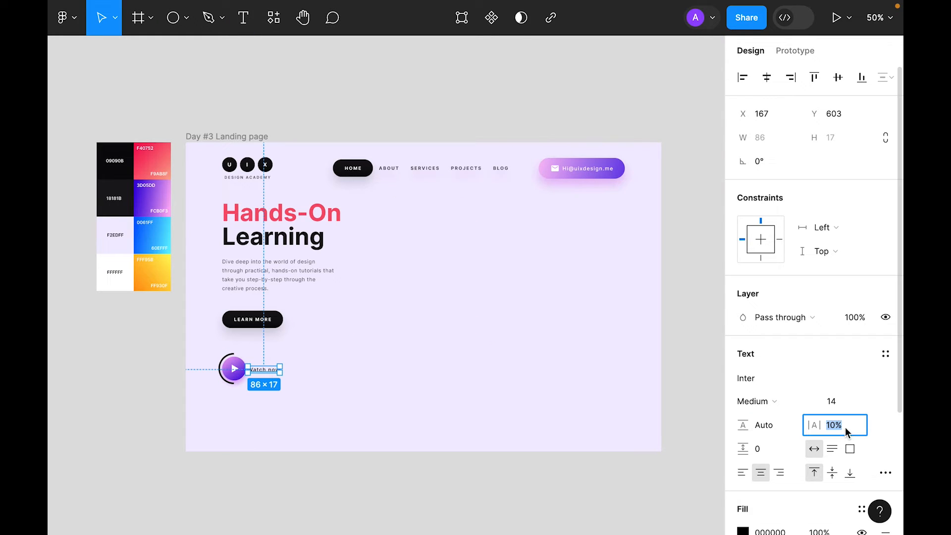
type("5")
key("Return")
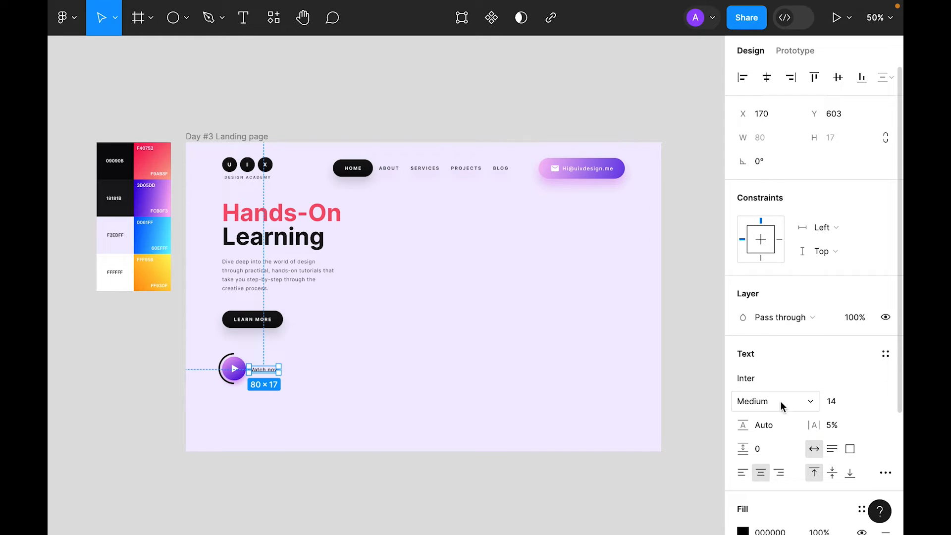
Step: Combine the play button group and 'Watch now' label into one auto-layout frame
left_click(460, 421)
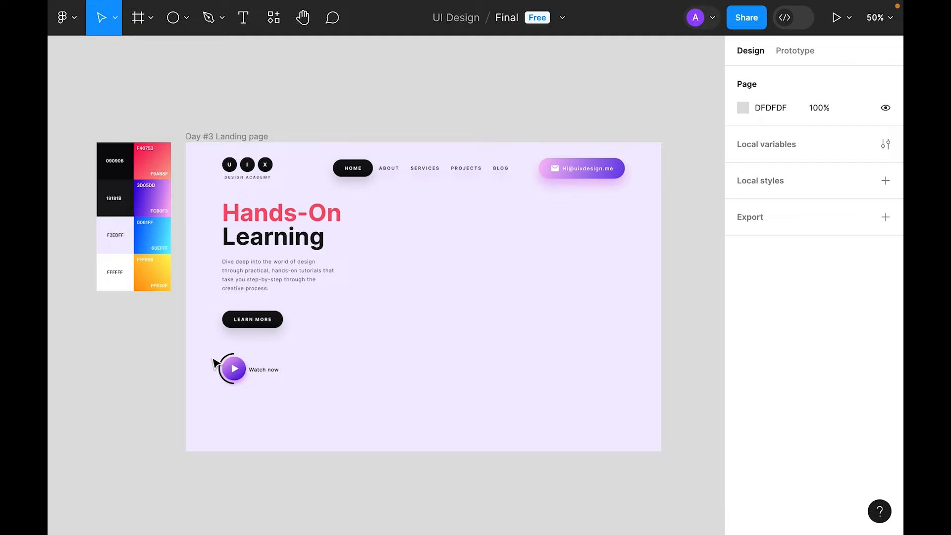
scroll(221, 365, "up", 5)
left_click(247, 376)
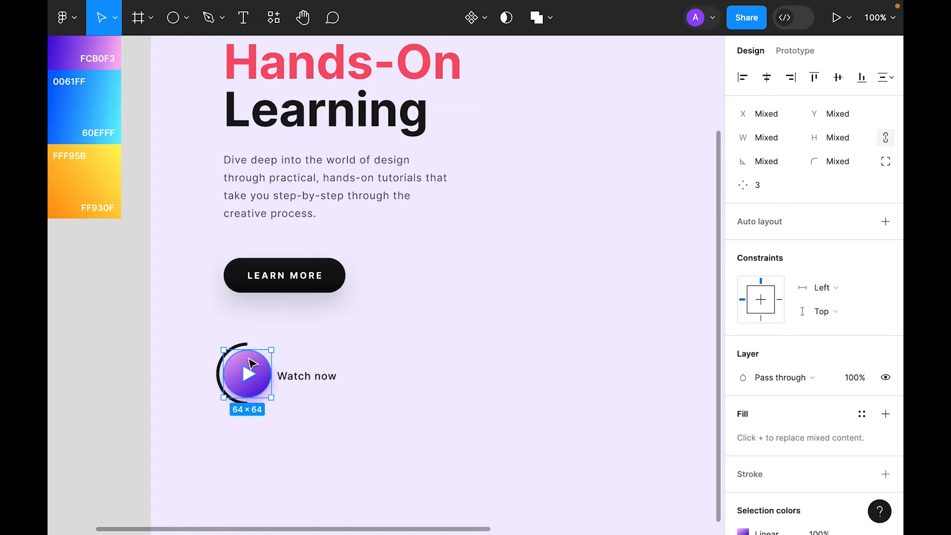
key("shift+a")
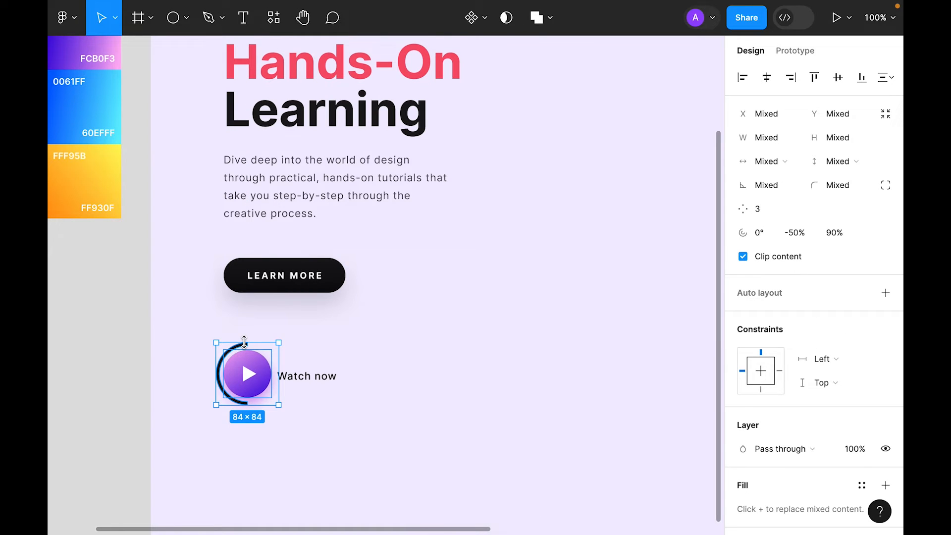
key("ctrl+z")
left_click(317, 379, "shift")
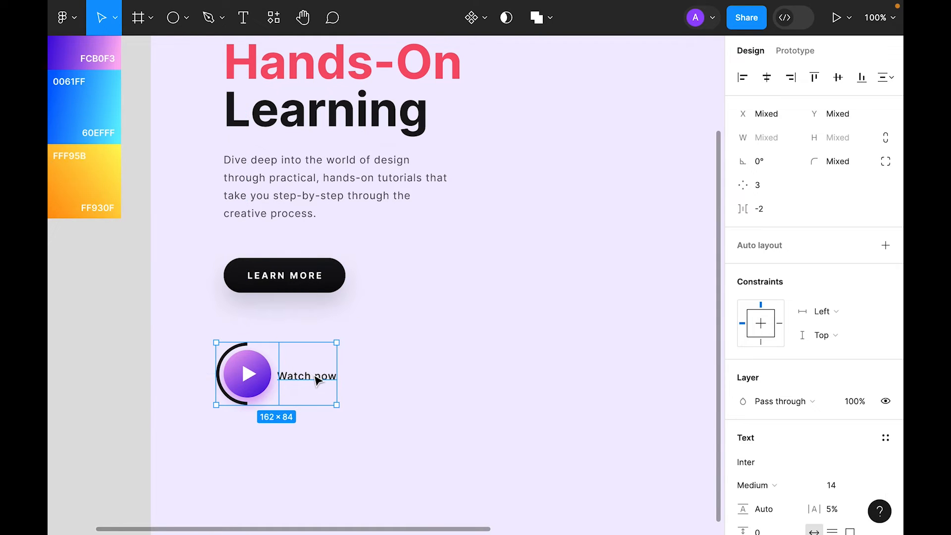
right_click(314, 381)
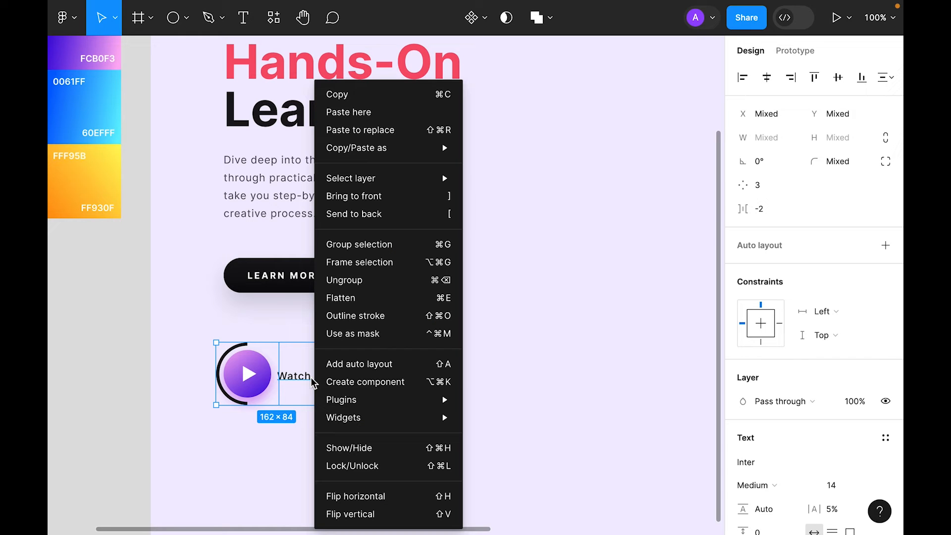
left_click(346, 364)
left_click(419, 372)
left_click(291, 384)
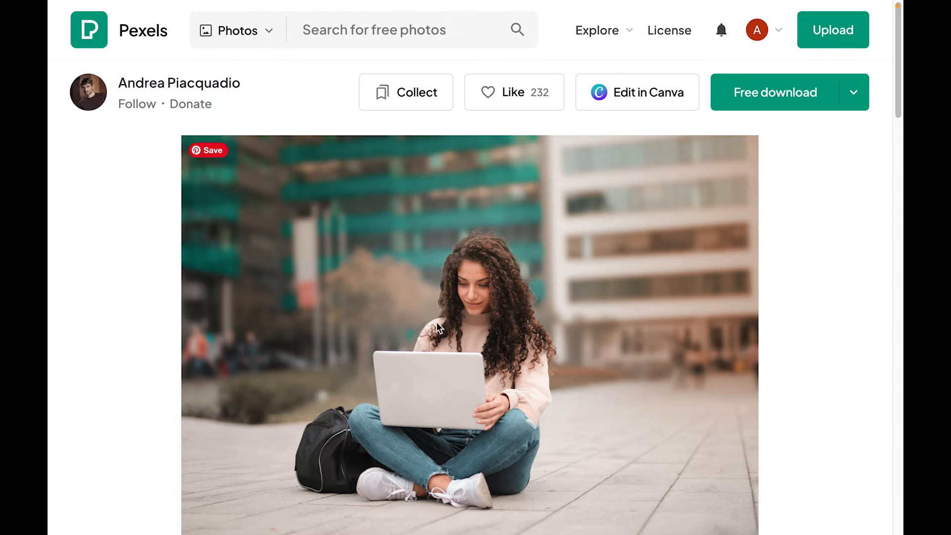
scroll(527, 280, "down", 1)
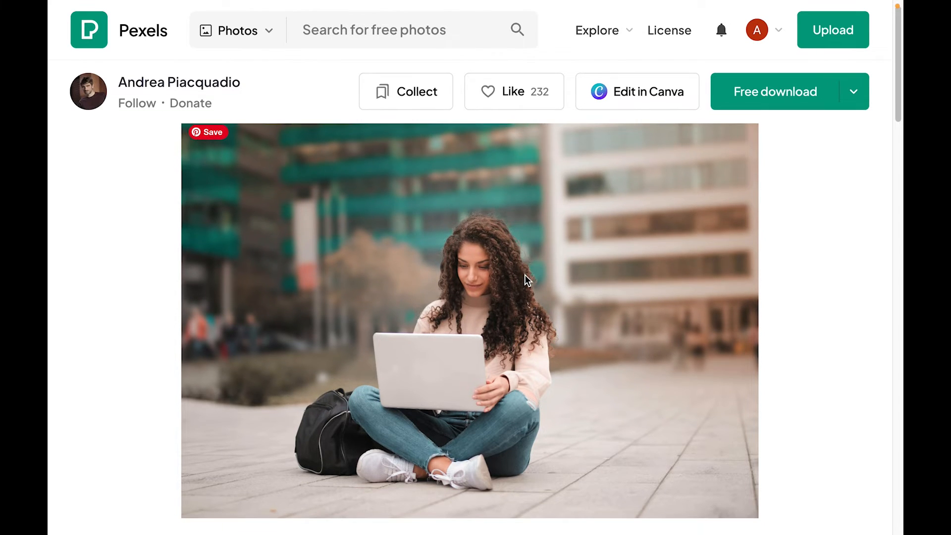
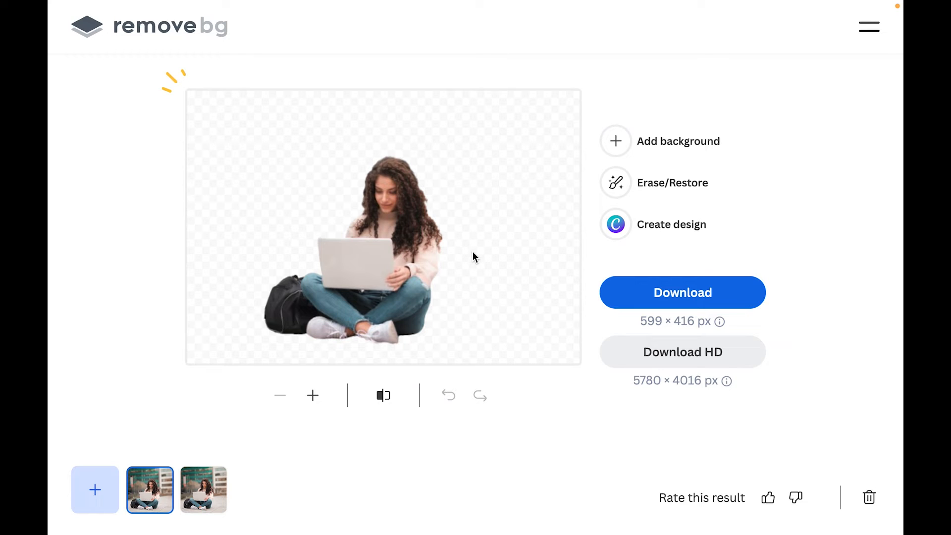
Step: Compare the cut-out student with the original background photo
left_click(386, 400)
left_click(378, 400)
left_click(378, 400)
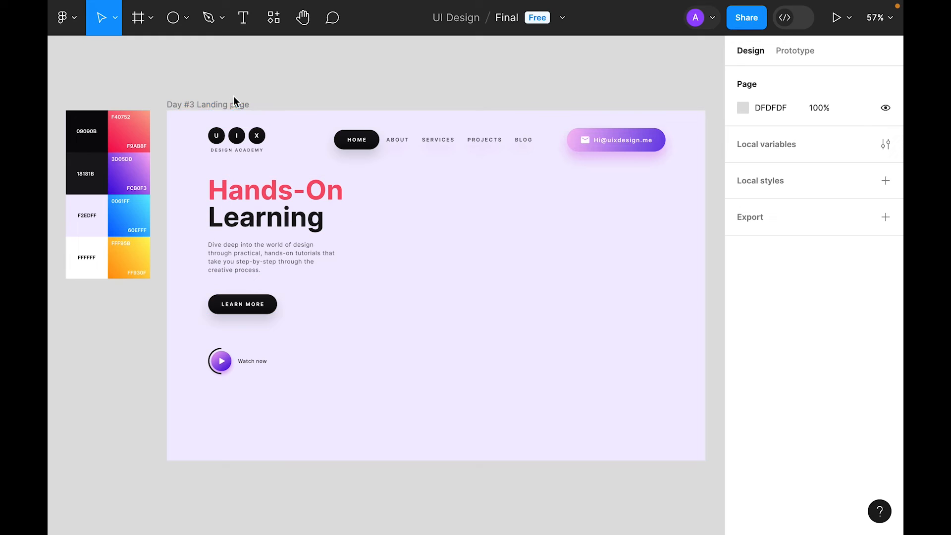
Step: Show the 12-column layout grid on the Day #3 Landing page frame
left_click(224, 105)
left_click(862, 329)
left_click(205, 52)
Step: Draw a 440×195 grey rectangle right of the heading and round it to a pill with radius 99
left_click(186, 20)
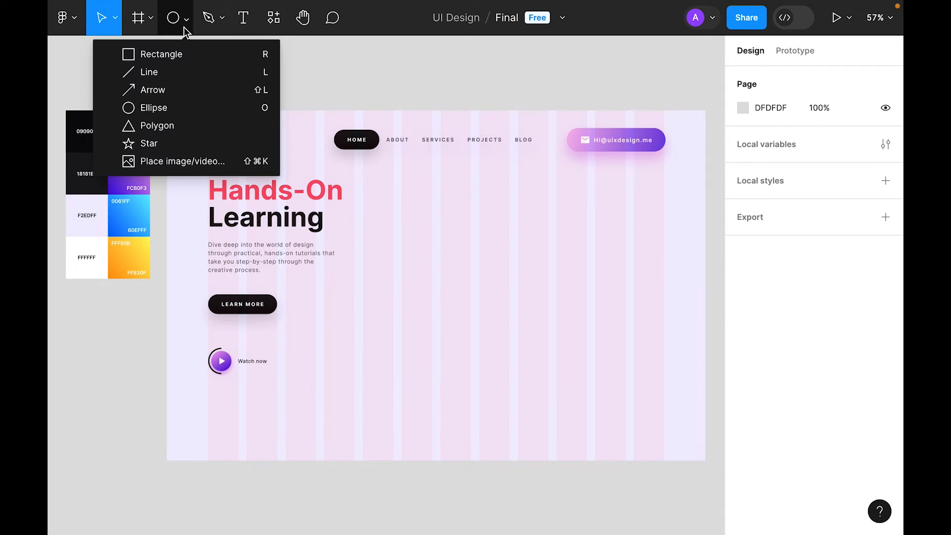
left_click(167, 55)
mouse_move(479, 212)
left_mouse_down()
mouse_move(656, 302)
mouse_move(664, 295)
left_mouse_up()
left_click_drag(488, 221, 766, 308)
scroll(397, 373, "left", 3)
left_click(836, 167)
type("99")
key("Return")
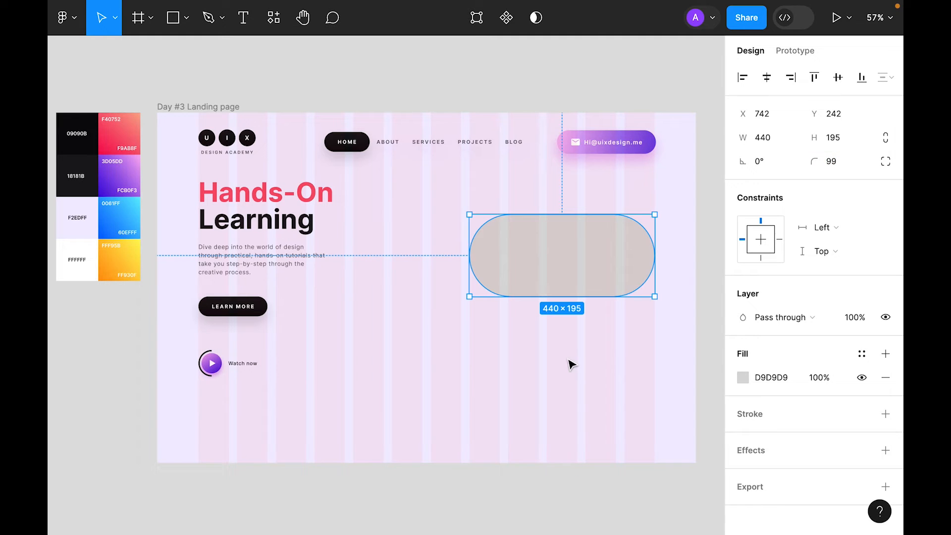
left_click(571, 385)
scroll(501, 350, "left", 1)
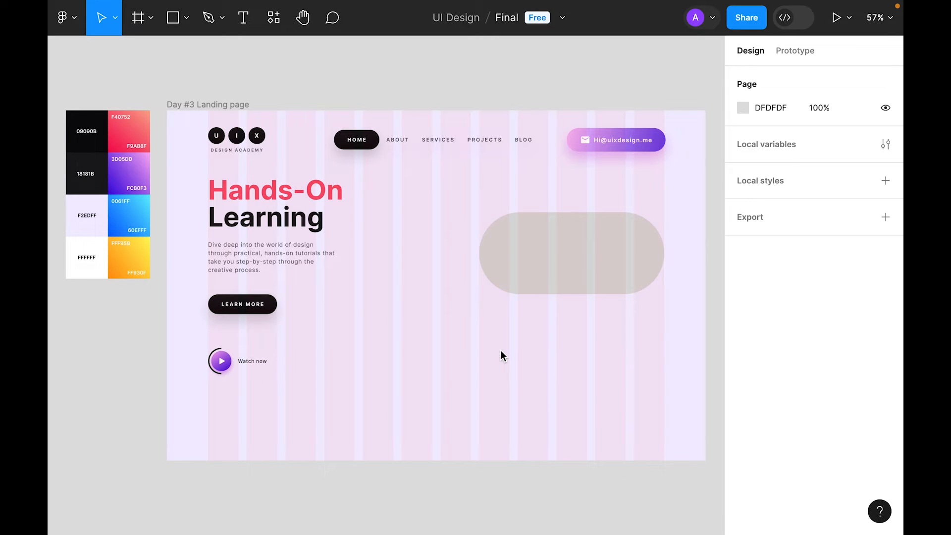
scroll(500, 350, "right", 10)
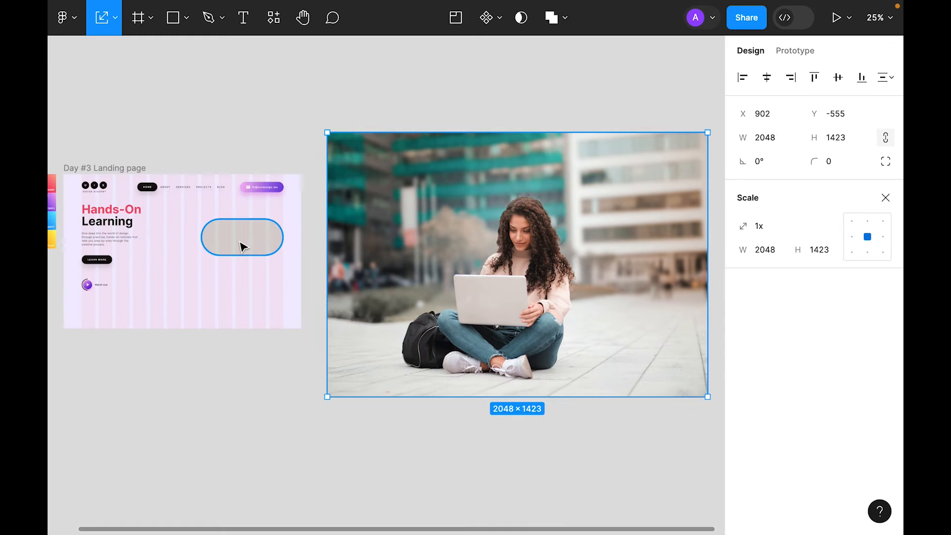
Step: Move the grey pill onto the student photo and scale the photo down to 0.5x
left_click(241, 245)
left_click_drag(246, 251, 518, 274)
left_click_drag(651, 495, 455, 340)
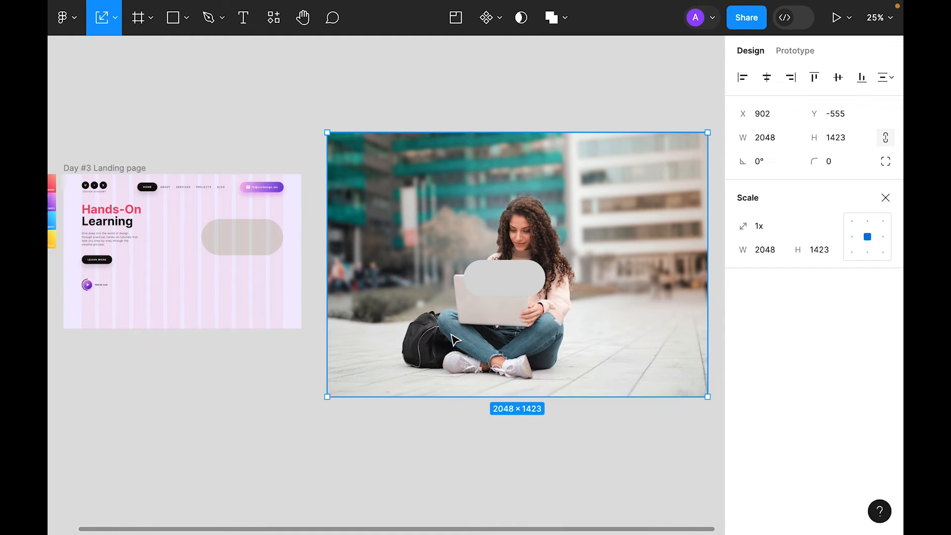
left_click(798, 226)
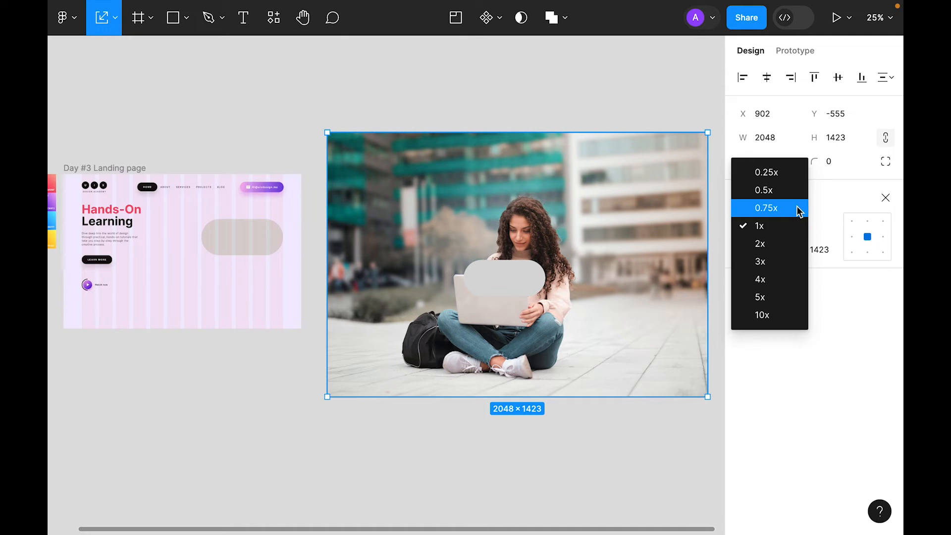
left_click(798, 189)
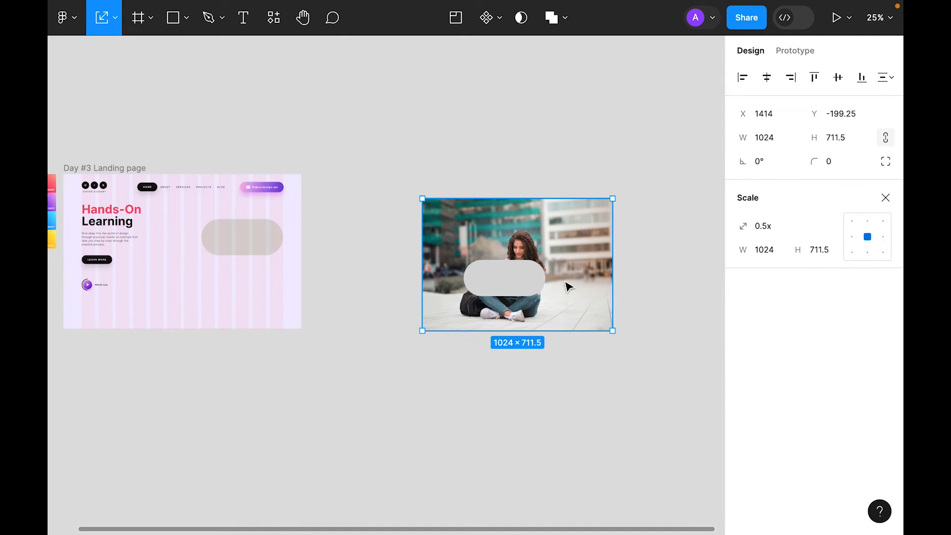
left_click_drag(565, 276, 560, 299)
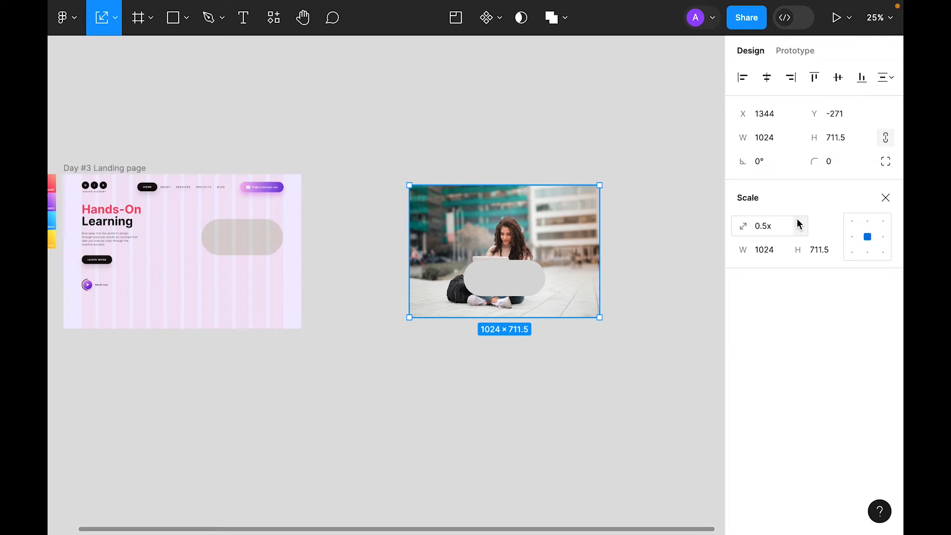
Step: Tilt the grey pill to 30° over the student
key("plus")
scroll(581, 238, "right", 4)
left_click_drag(440, 133, 441, 178)
left_click(607, 287)
left_click(443, 346)
left_click_drag(516, 357, 512, 261)
Step: Move the cut-out student off the photo to the right
left_click(497, 471)
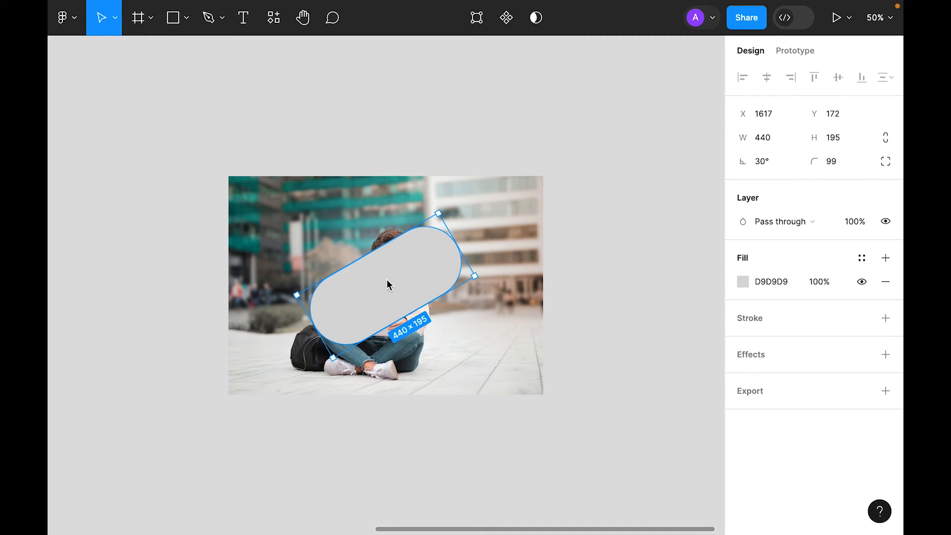
key("Escape")
left_click_drag(413, 368, 705, 361)
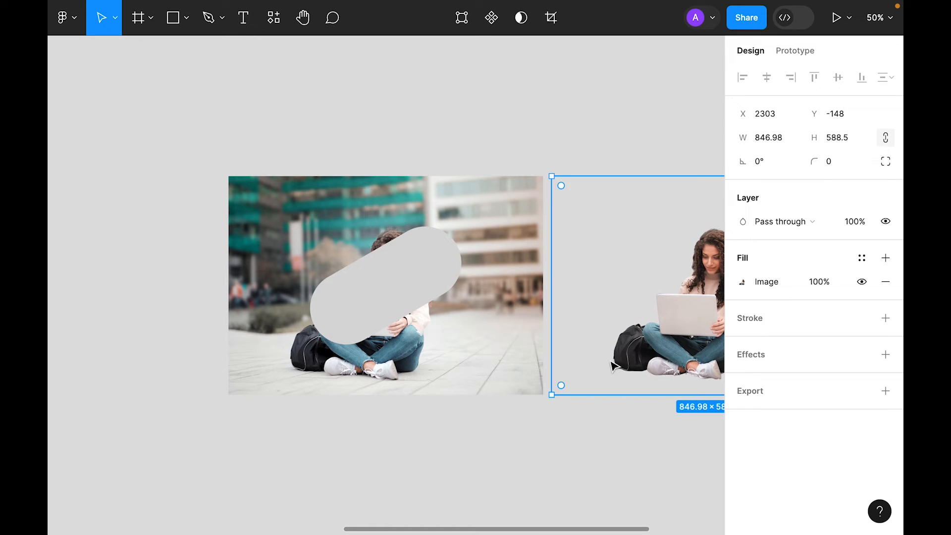
left_click_drag(589, 360, 617, 358)
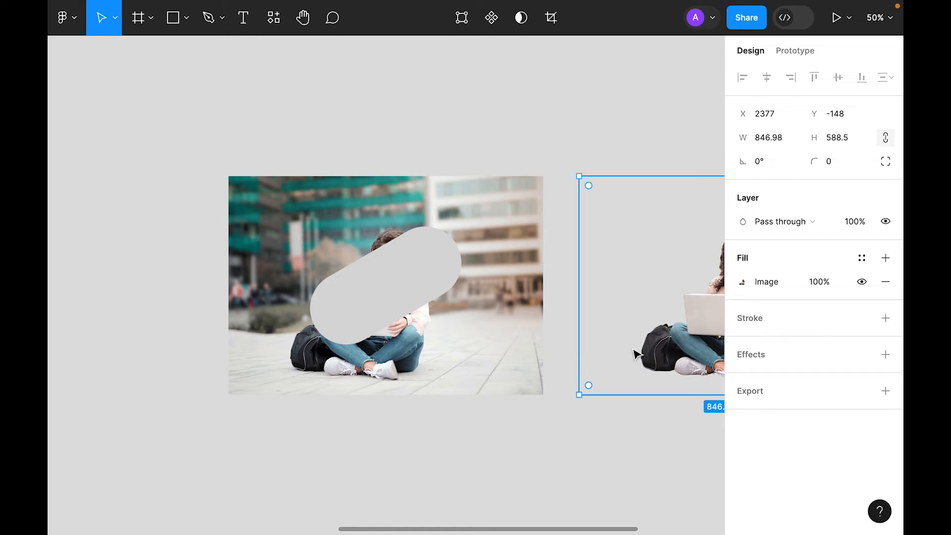
left_click(476, 446)
Step: Send the pill behind the photo and use it as a mask for the photo
right_click(388, 293)
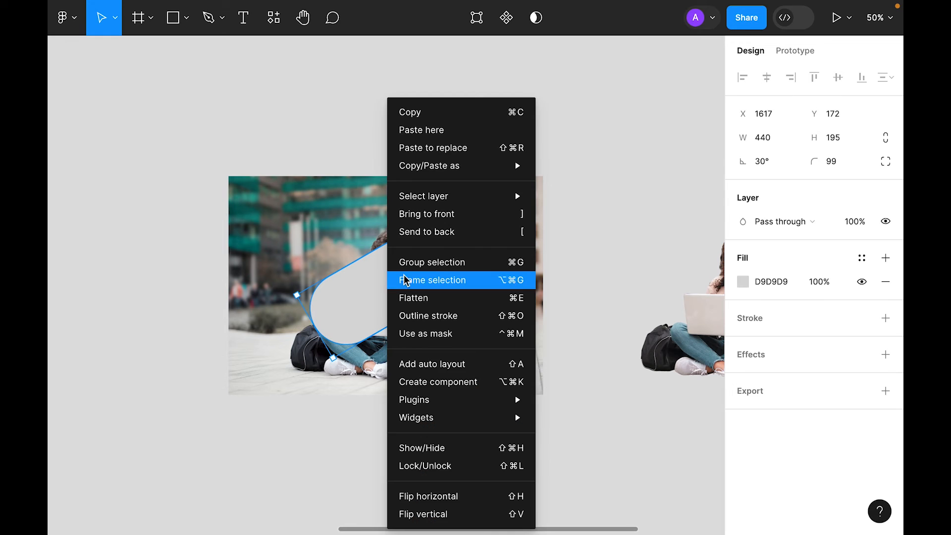
left_click(446, 232)
left_click_drag(298, 86, 474, 393)
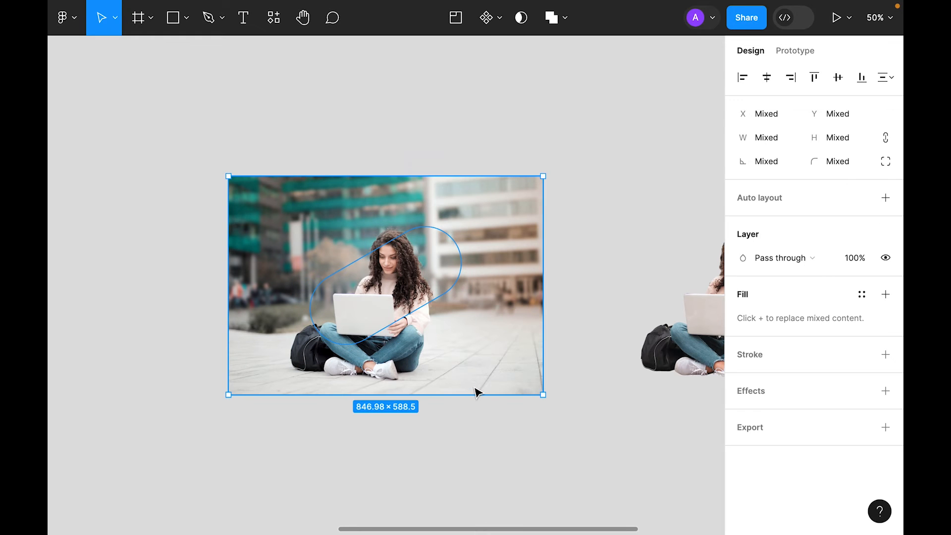
left_click(522, 17)
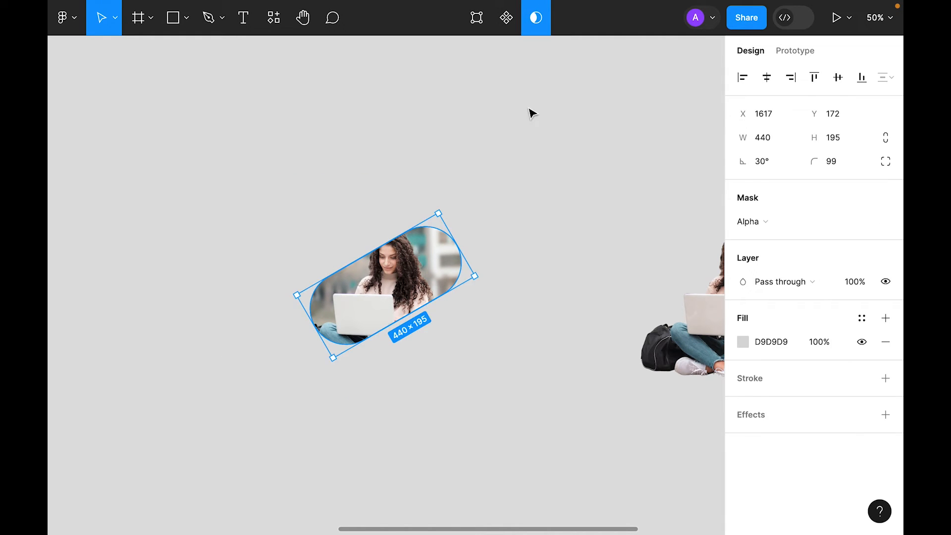
left_click(485, 381)
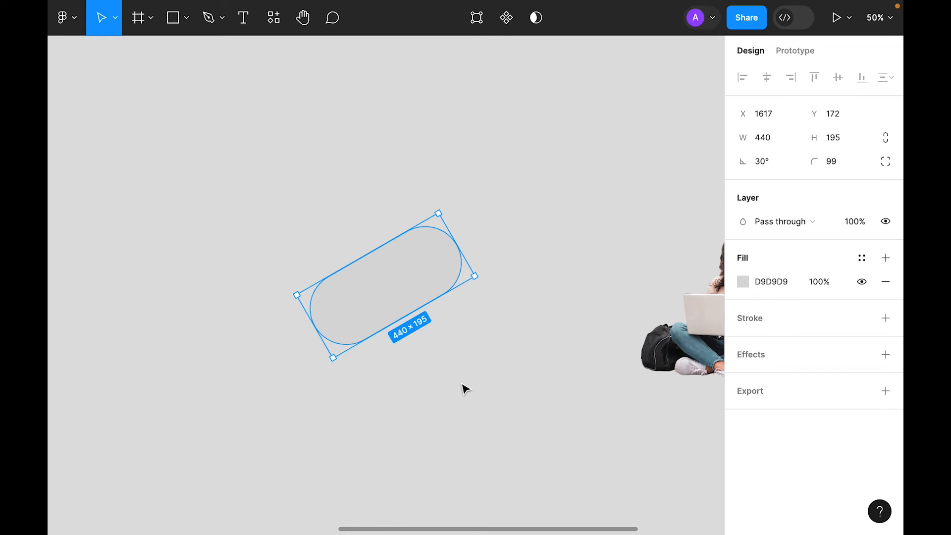
left_click(465, 389)
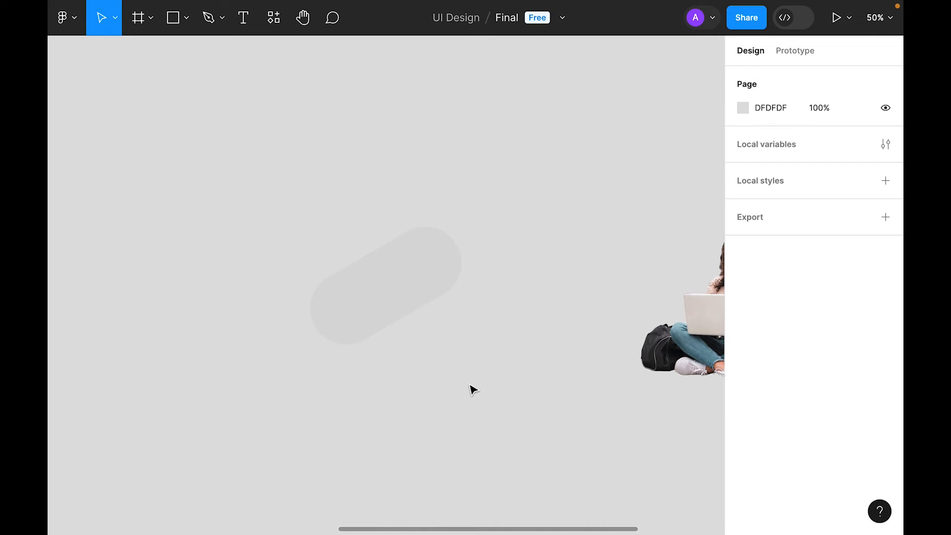
Step: Copy the properties of the purple gradient swatch
scroll(371, 389, "left", 3)
scroll(375, 394, "down", 5)
scroll(329, 337, "left", 5)
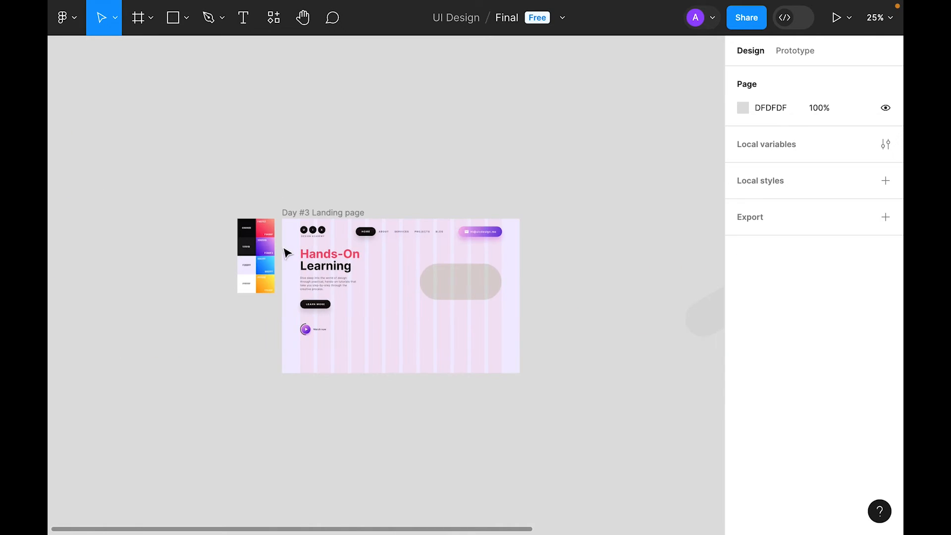
left_click(274, 251)
right_click(274, 251)
mouse_move(357, 183)
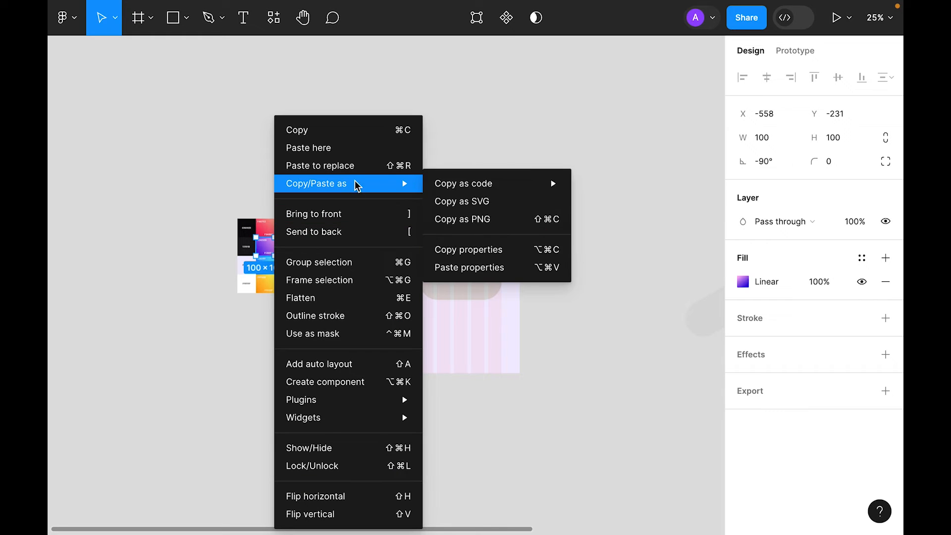
left_click(523, 250)
left_click(641, 249)
Step: Paste the purple gradient onto the masked pill and blend it in Multiply
scroll(641, 249, "right", 5)
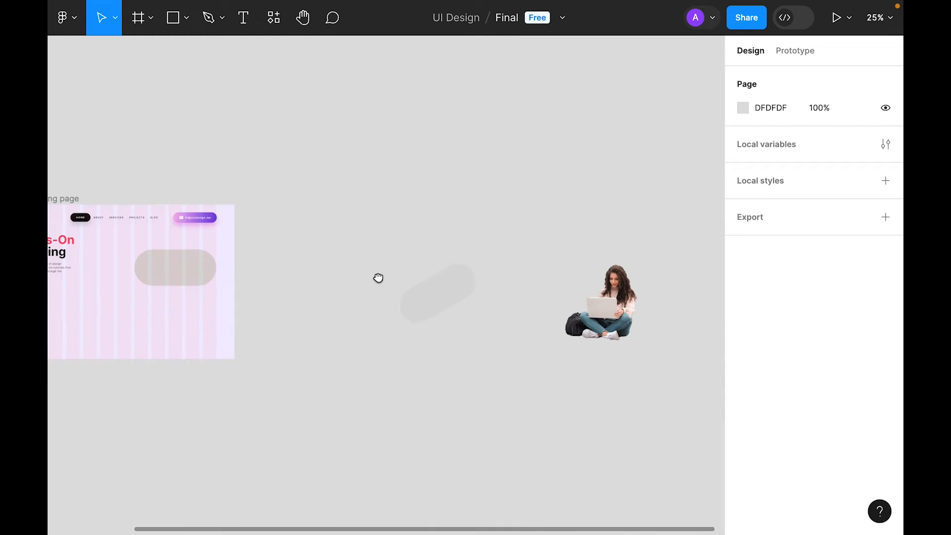
right_click(439, 314)
mouse_move(552, 193)
mouse_move(568, 170)
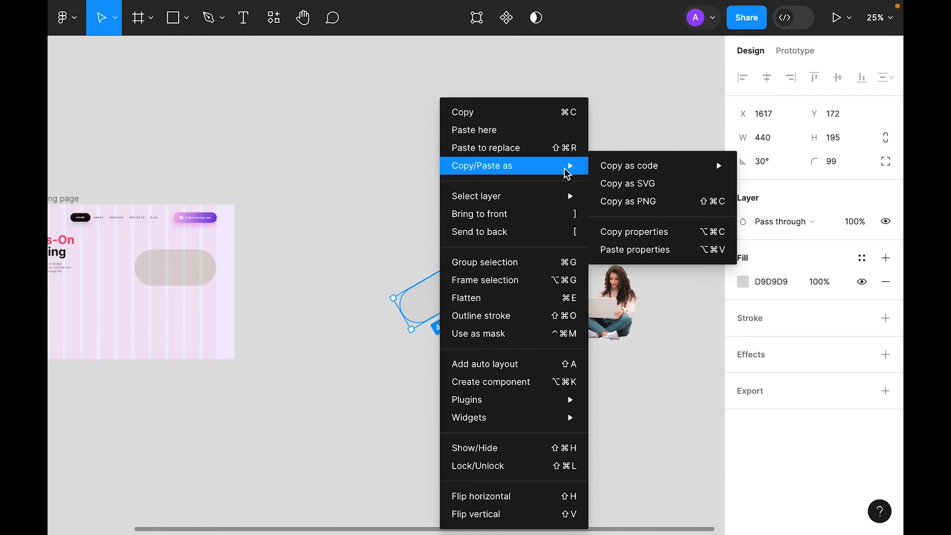
left_click(625, 249)
left_click(741, 221)
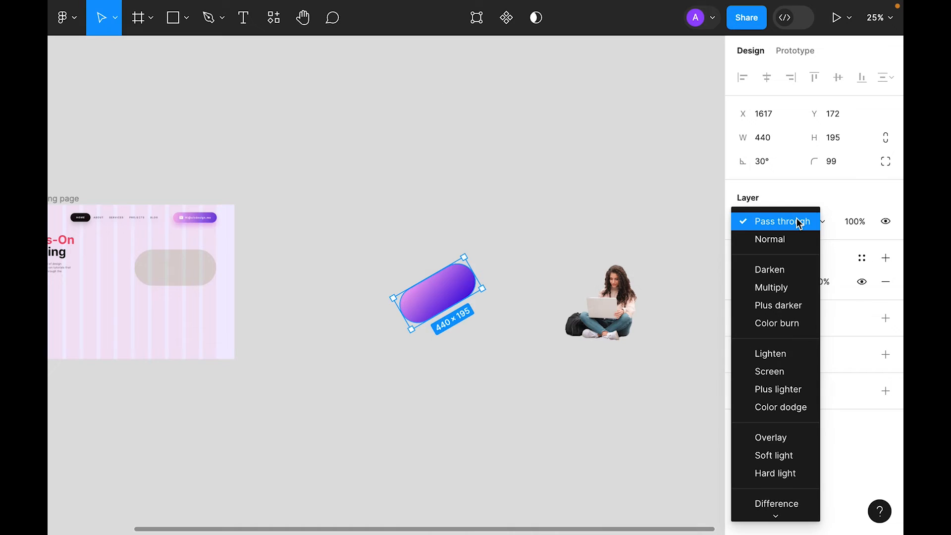
left_click(793, 287)
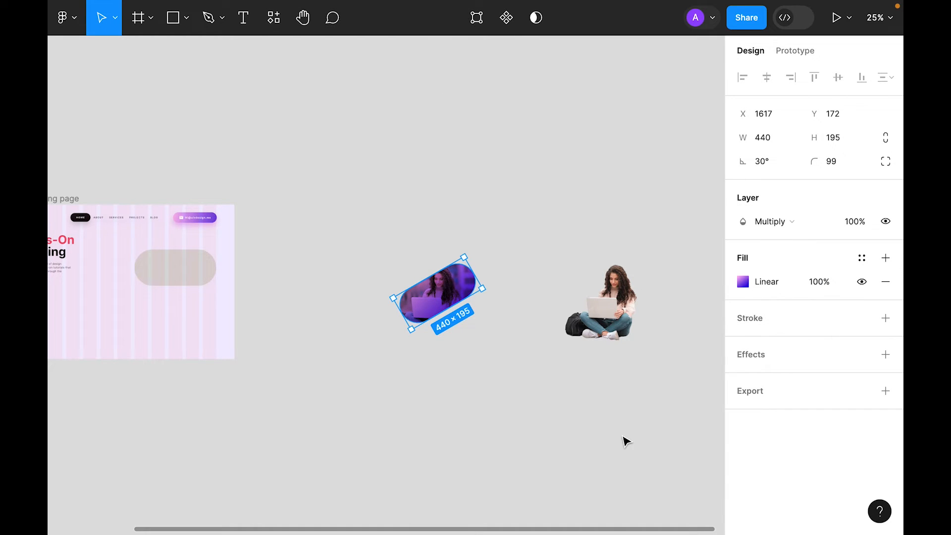
Step: Centre the pill and cut-out student on each other and group them
left_click_drag(664, 429, 359, 264)
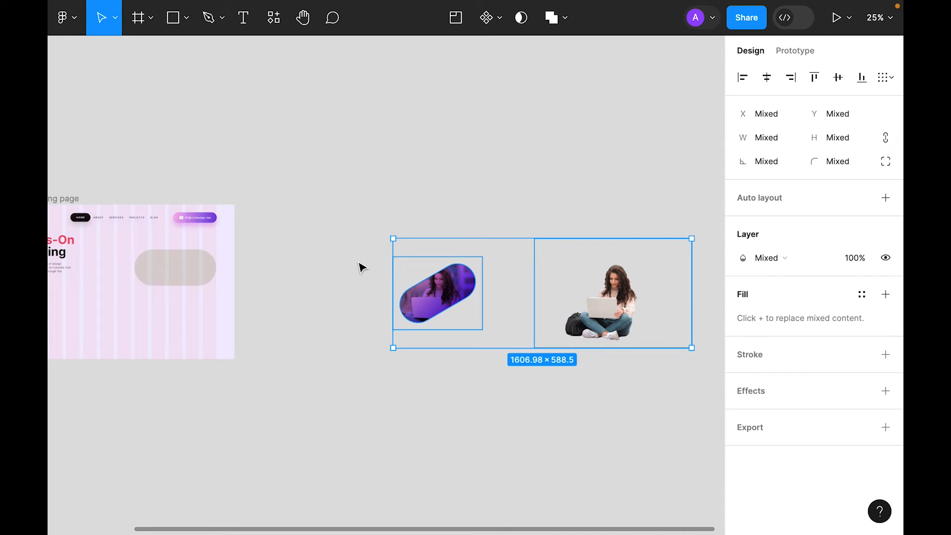
left_click(768, 80)
left_click(620, 382)
left_click_drag(667, 427, 355, 232)
key("ctrl+g")
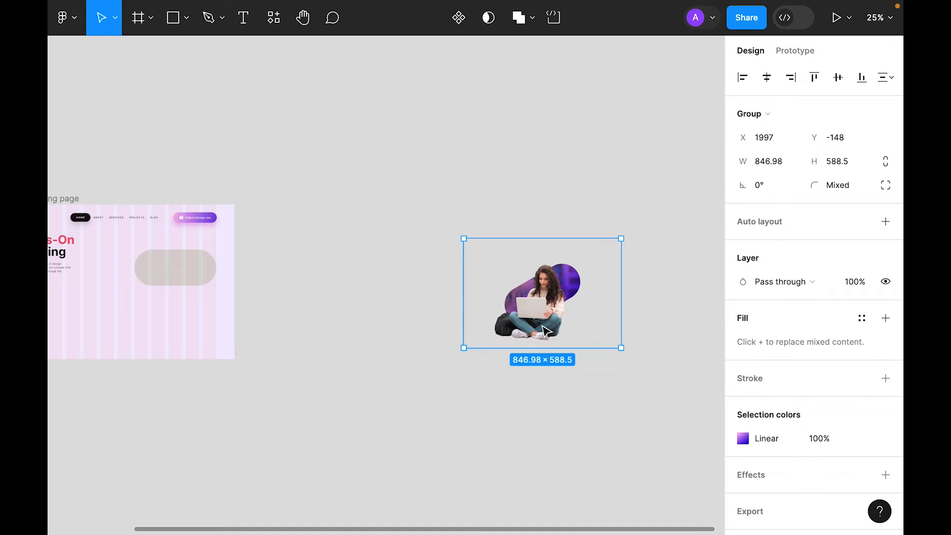
left_click(312, 346)
Step: Replace the hero's placeholder pill with the student group and place it on the right
scroll(514, 286, "left", 5)
right_click(417, 248)
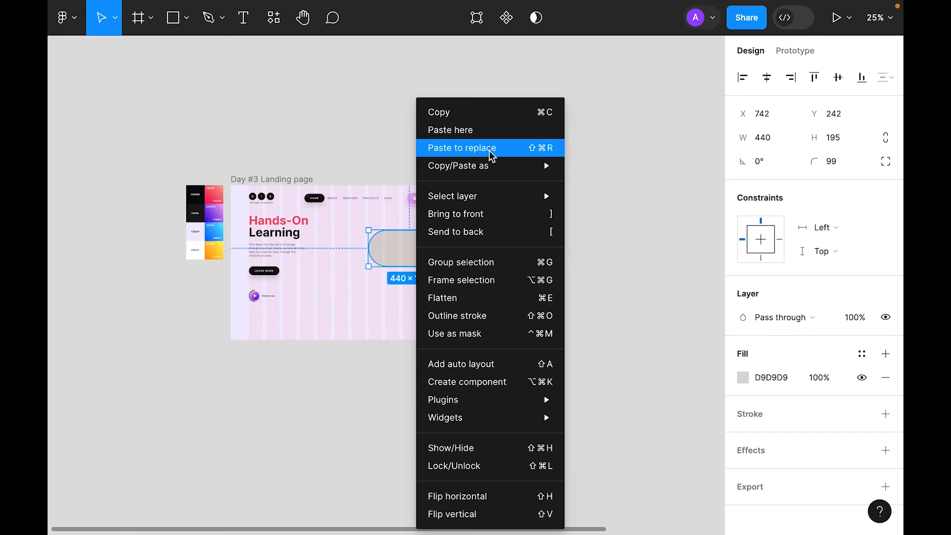
left_click(492, 148)
left_click_drag(449, 302, 424, 279)
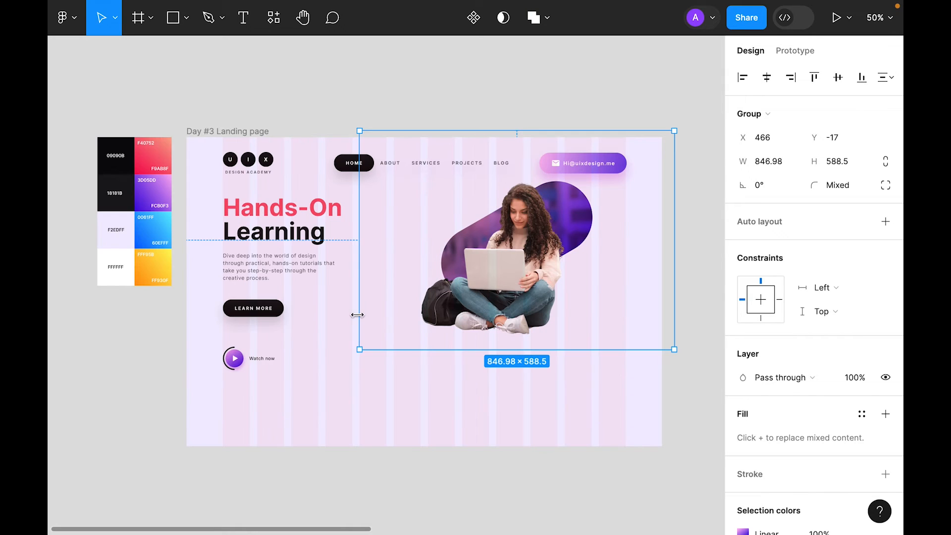
Step: Scale the student group down to 0.83x
key("k")
left_click_drag(365, 296, 389, 297)
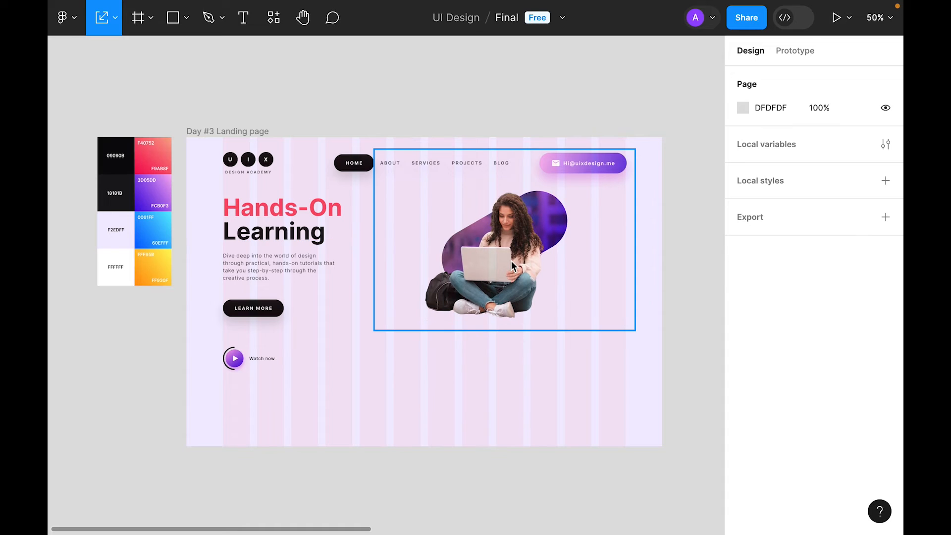
left_click(511, 262)
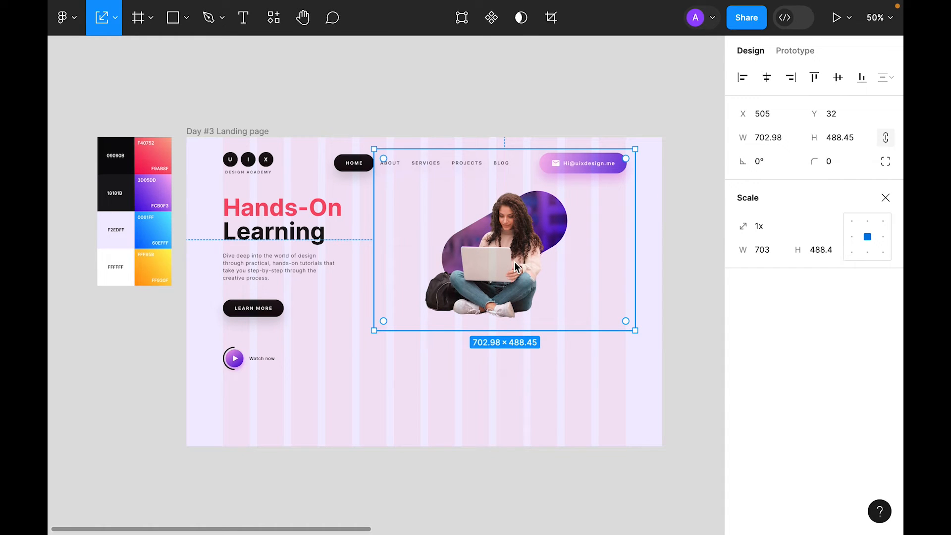
left_click(885, 198)
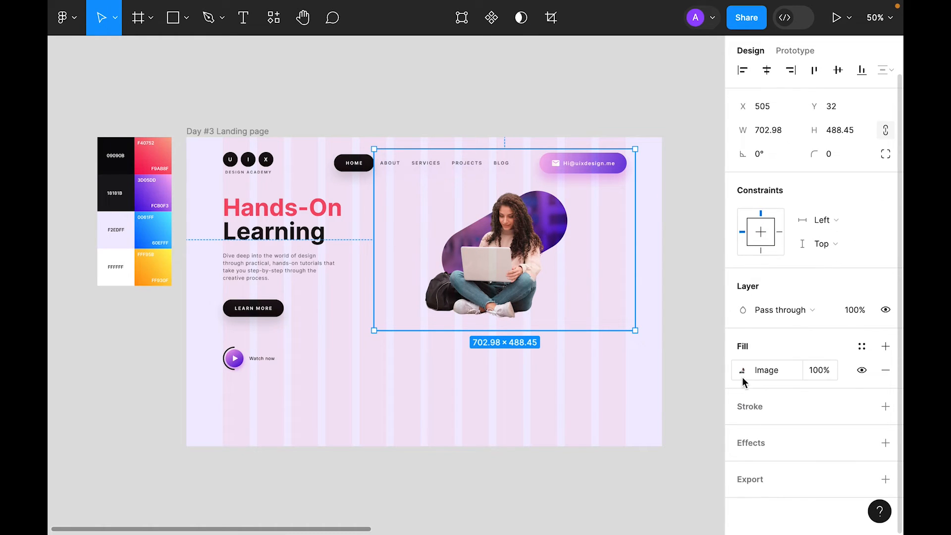
Step: Max out the photo's contrast, raise its highlights and lower its shadows
left_click(742, 371)
left_click_drag(671, 382, 715, 382)
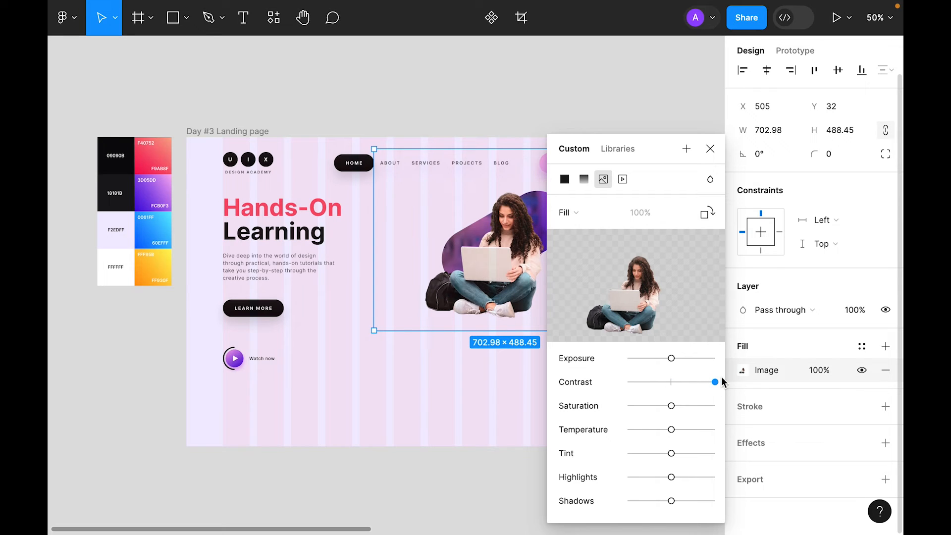
mouse_move(672, 477)
left_mouse_down()
mouse_move(694, 478)
mouse_move(671, 479)
mouse_move(679, 480)
left_mouse_up()
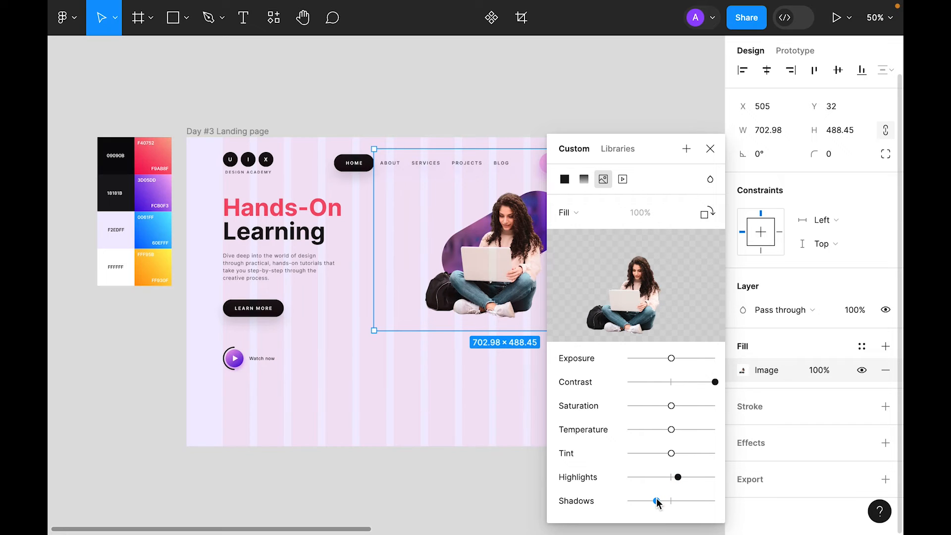
left_click(710, 149)
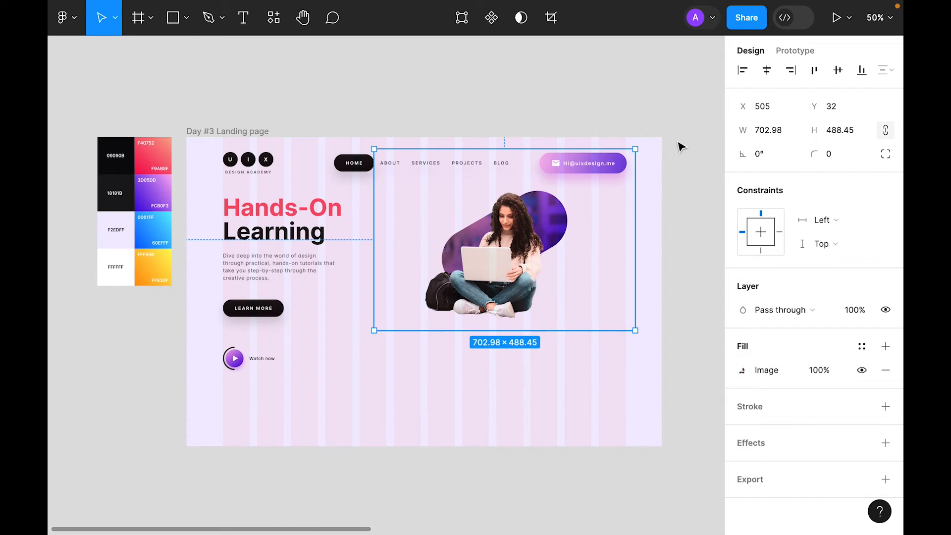
left_click(529, 367)
key("shift+1")
Step: Show the layers sidebar and select the gradient pill along with its mask shape
left_click(63, 18)
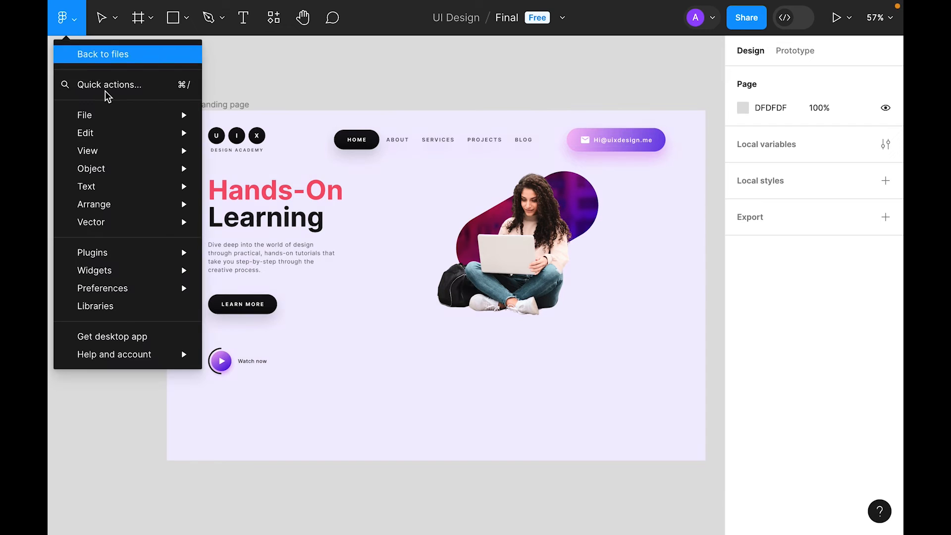
mouse_move(133, 151)
mouse_move(346, 302)
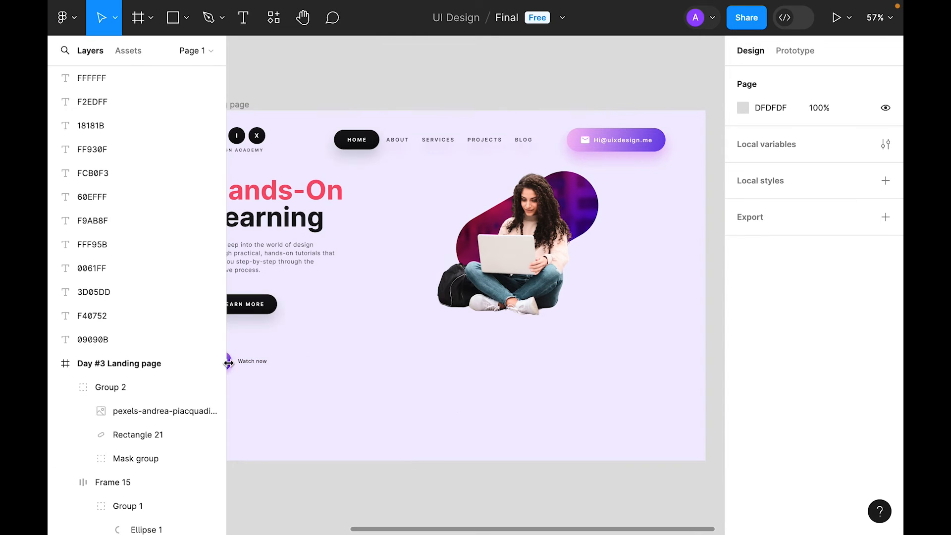
left_click(536, 235)
left_click(139, 435)
left_click(84, 458)
left_click(140, 504, "super")
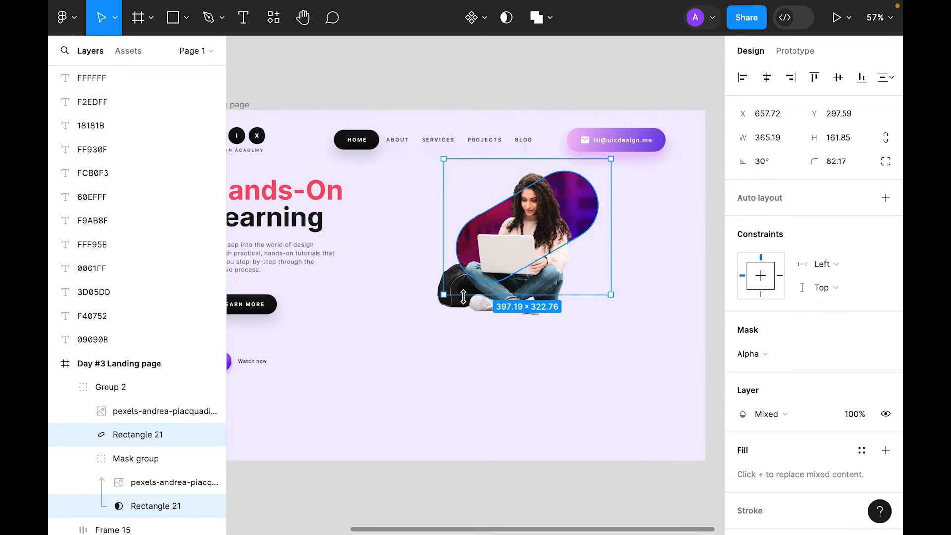
Step: Enlarge the pill and mask to 485.59×215.2, blend in Hard light, and duplicate it
key("k")
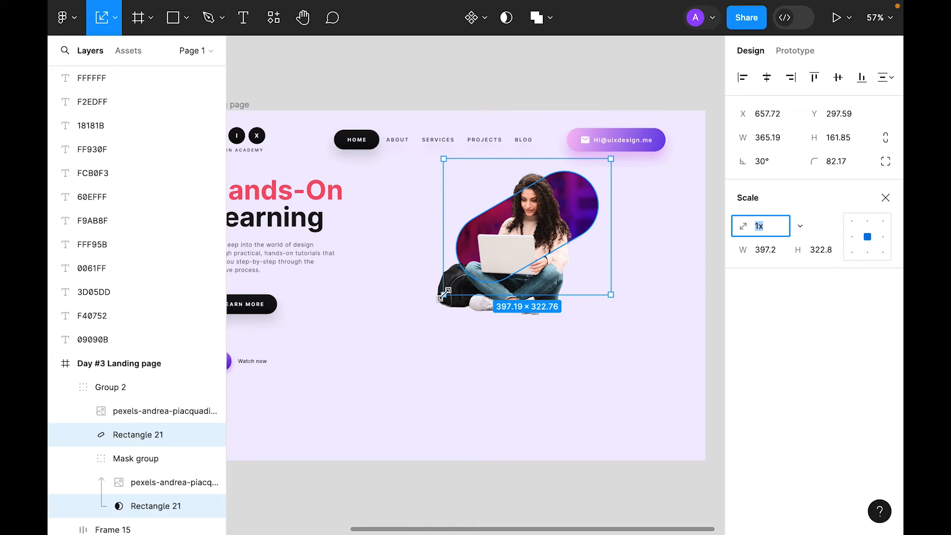
left_click_drag(445, 293, 399, 325)
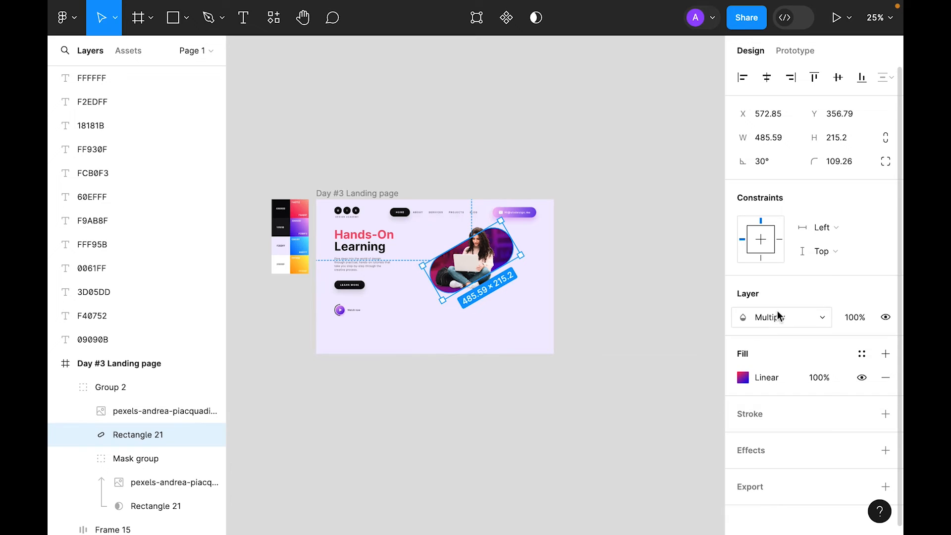
left_click(777, 316)
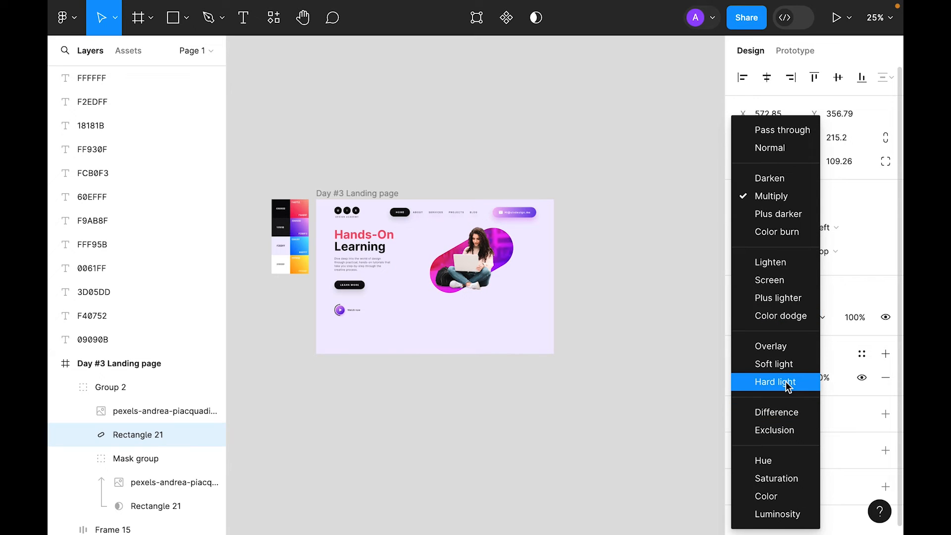
left_click(788, 386)
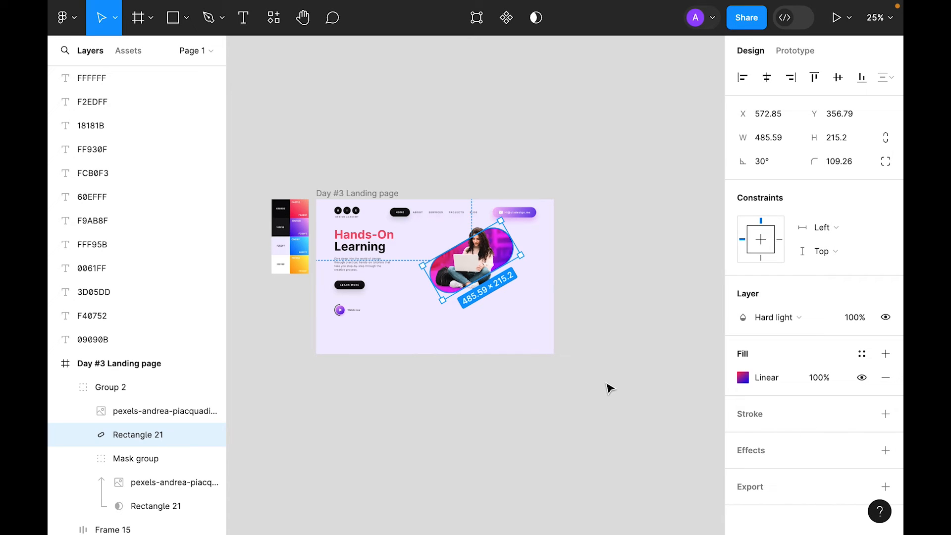
key("ctrl+d")
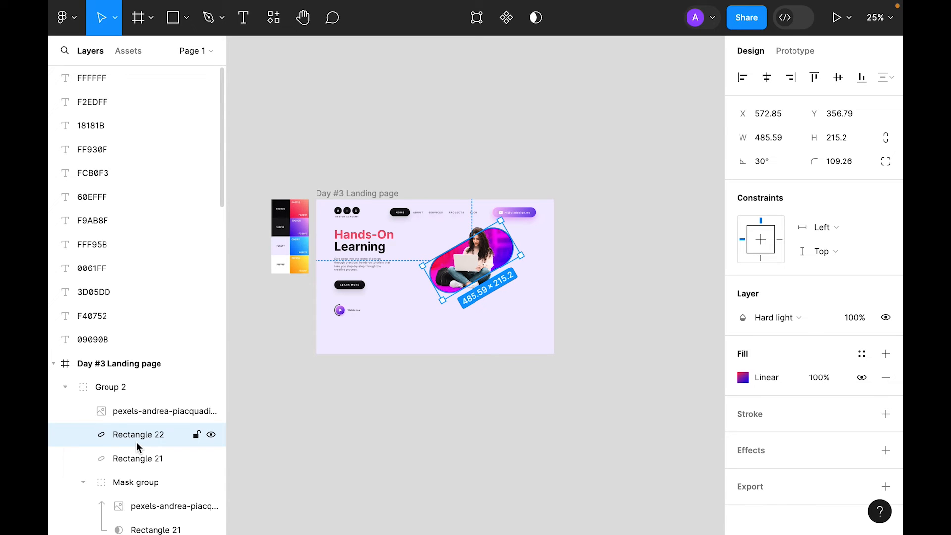
Step: Move Rectangle 21 below the mask group and reset its blend to Normal
scroll(87, 447, "down", 2)
left_click(83, 440)
left_click_drag(127, 416, 125, 454)
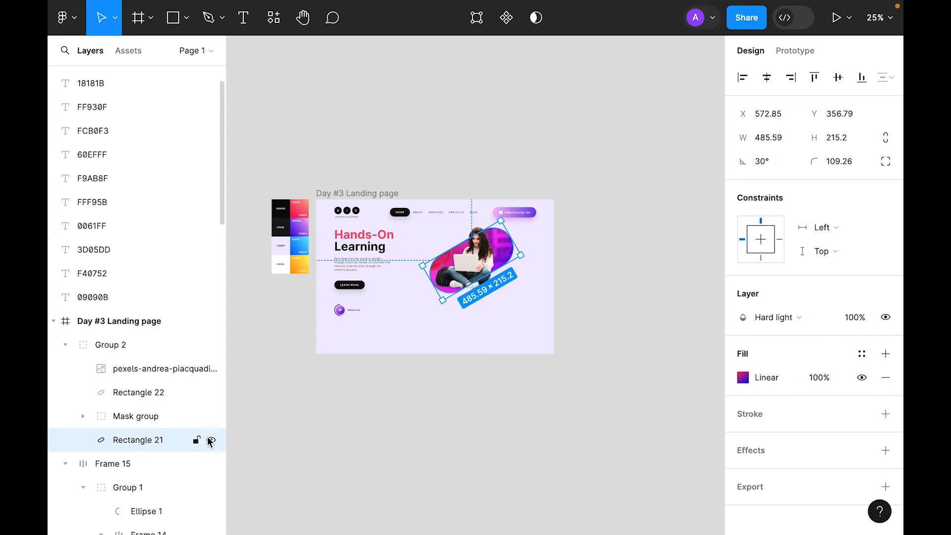
left_click(777, 317)
left_click(771, 61)
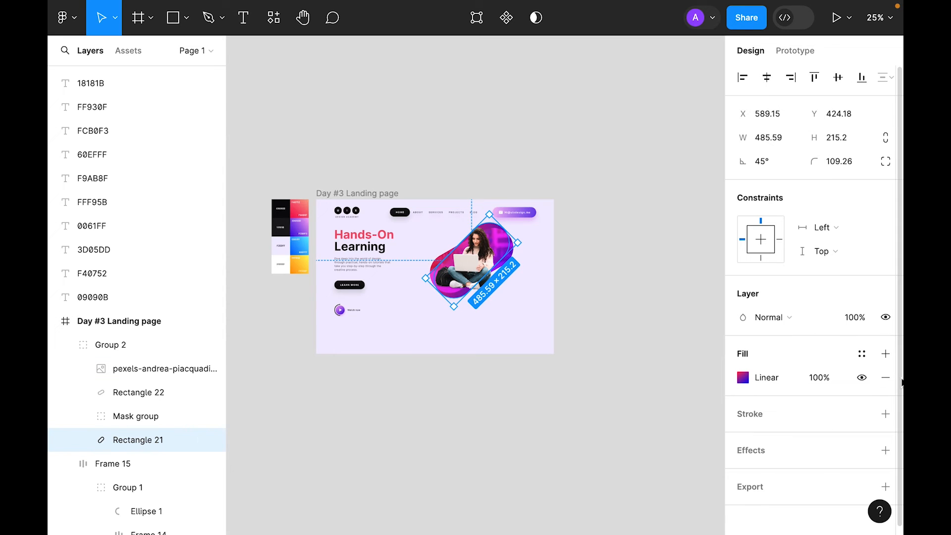
Step: Replace the pill's gradient fill with a dashed outline stroke
left_click(885, 377)
left_click(886, 390)
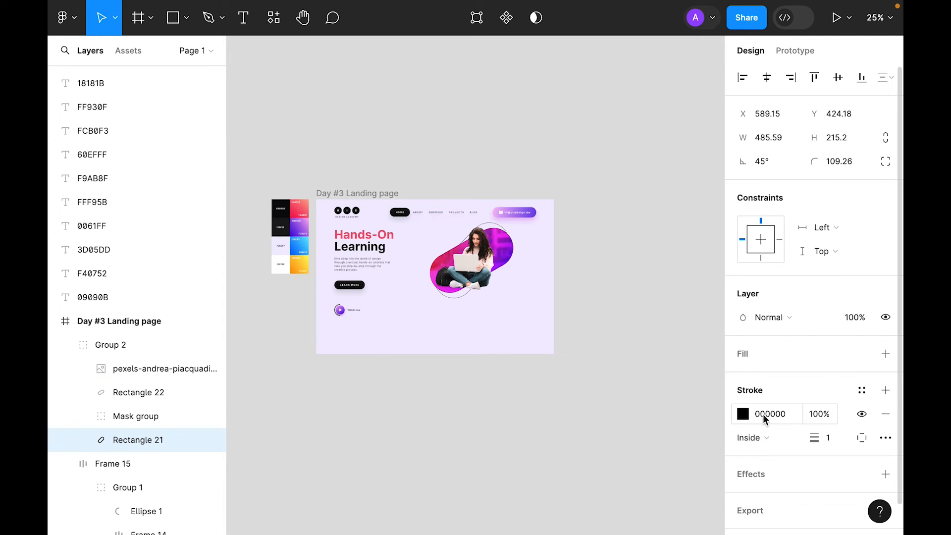
left_click(885, 438)
left_click(700, 413)
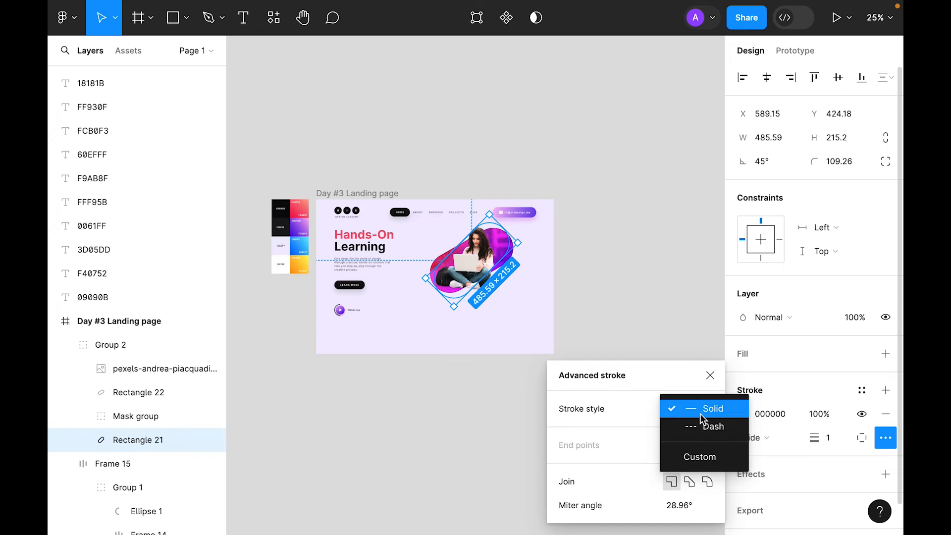
left_click(714, 427)
type("24")
key("Return")
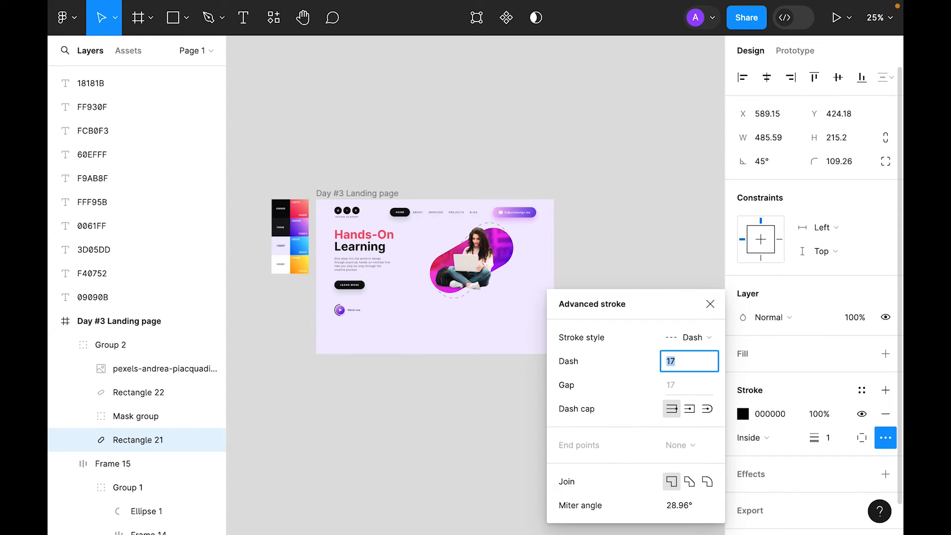
key("Escape")
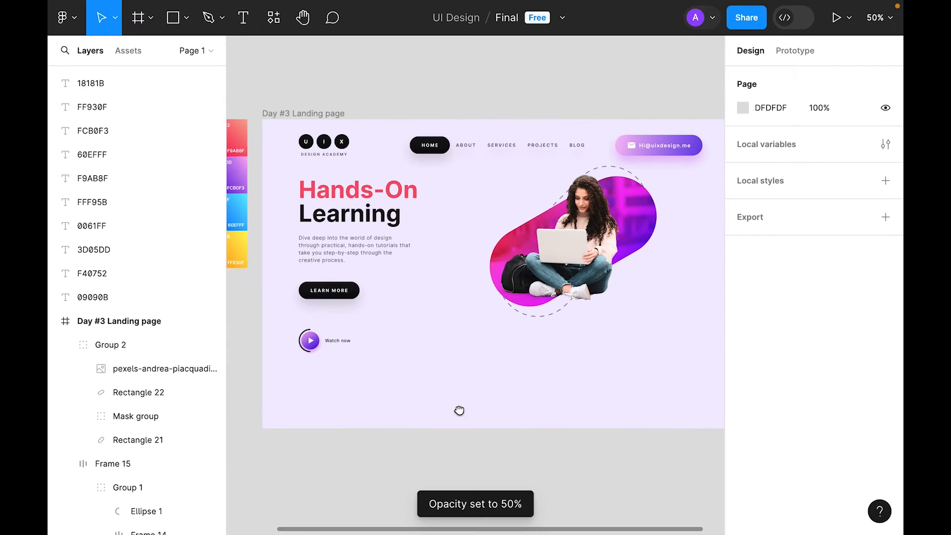
Step: Hide the layers sidebar and zoom in on the landing page
left_click_drag(459, 410, 413, 405)
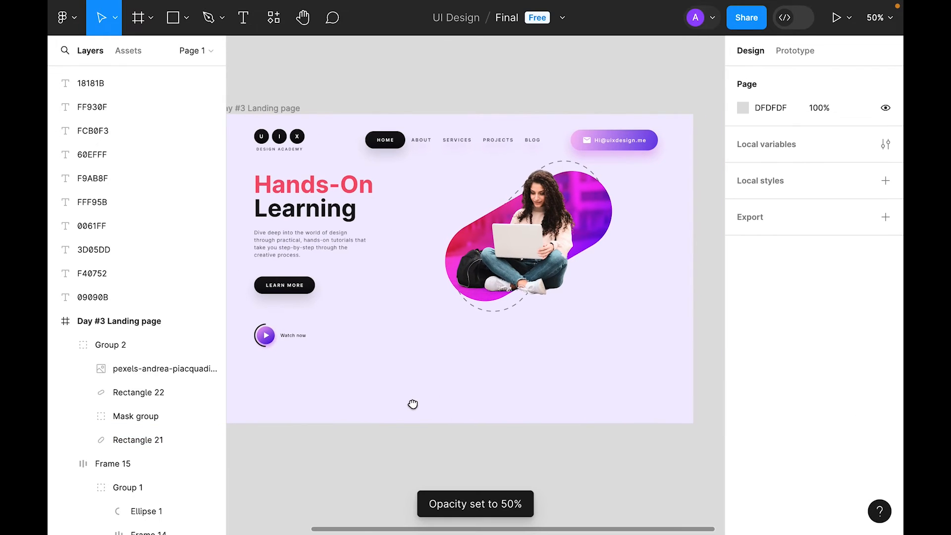
left_click(67, 19)
mouse_move(97, 144)
mouse_move(357, 312)
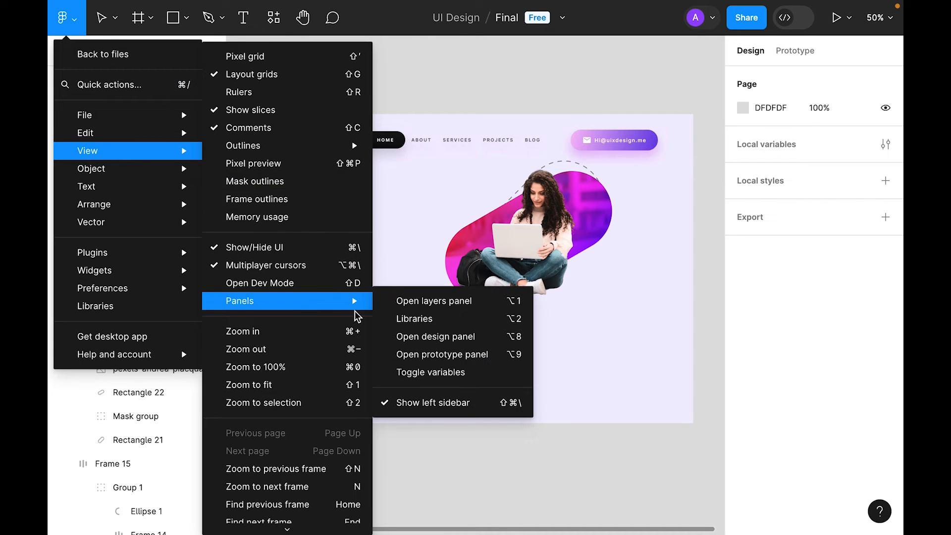
left_click(487, 402)
key("shift+2")
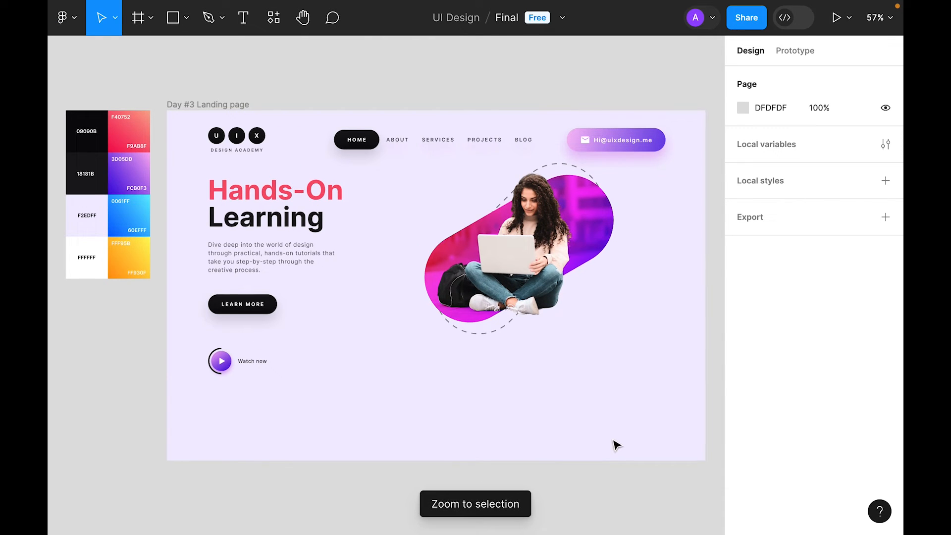
Step: Make the 'Graphic Design' heading Semi Bold at size 16
type("hi")
key("Escape")
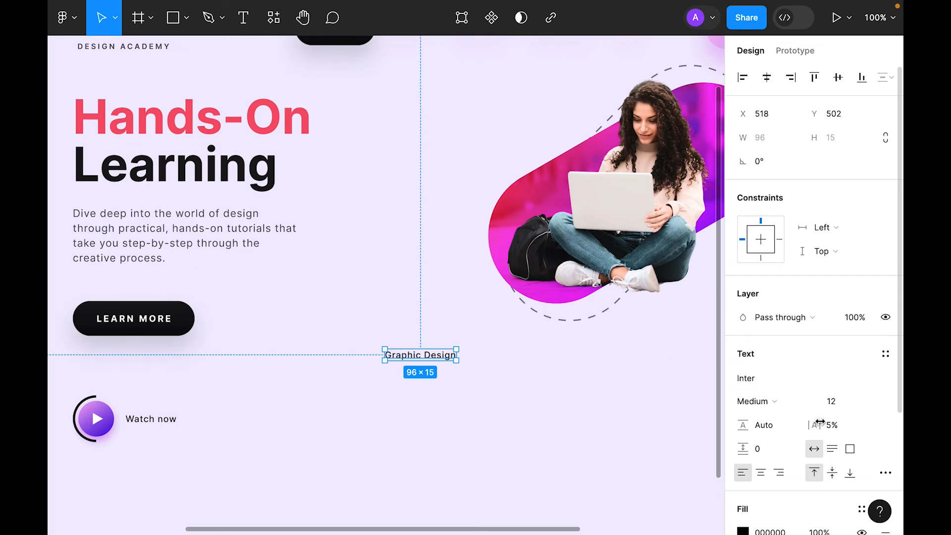
left_click(777, 401)
left_click(798, 419)
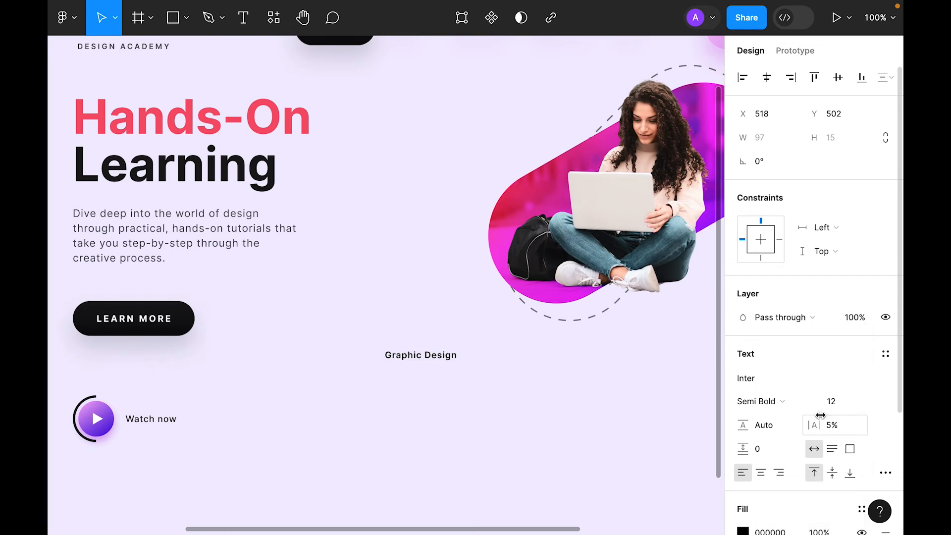
left_click(856, 401)
left_click(849, 351)
left_click(482, 388)
Step: Place a 100×100 grey square under the heading and stack both in auto layout
scroll(482, 389, "down", 3)
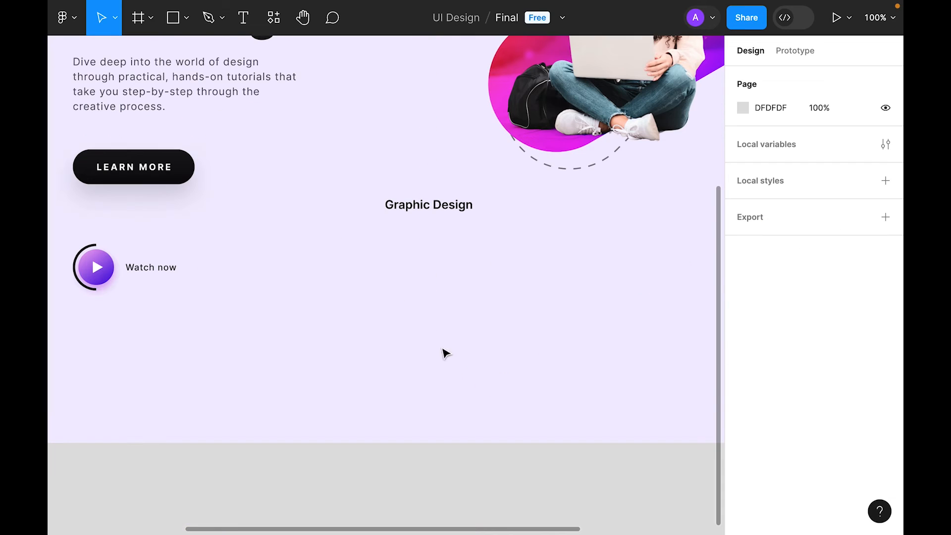
left_click(173, 20)
left_click(417, 242)
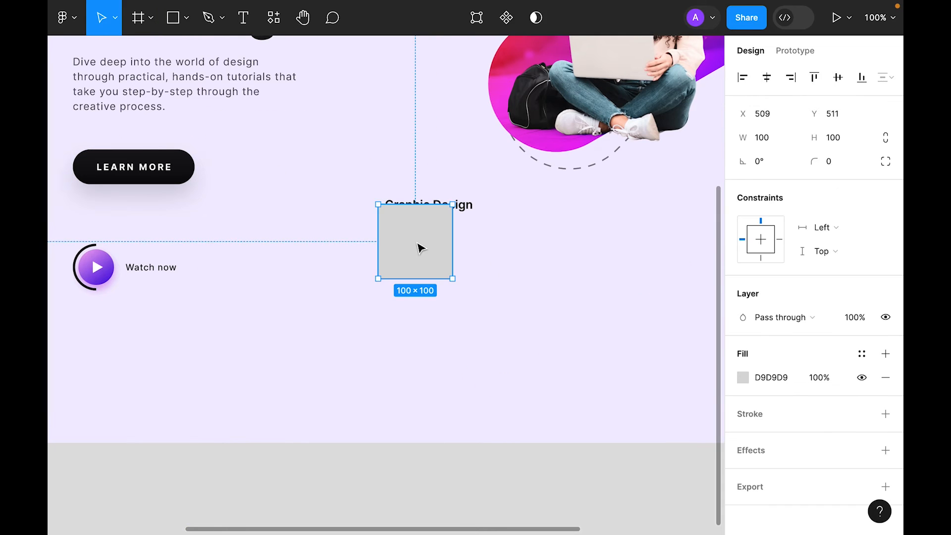
left_click_drag(423, 232, 434, 257)
left_click_drag(554, 370, 331, 178)
right_click(394, 263)
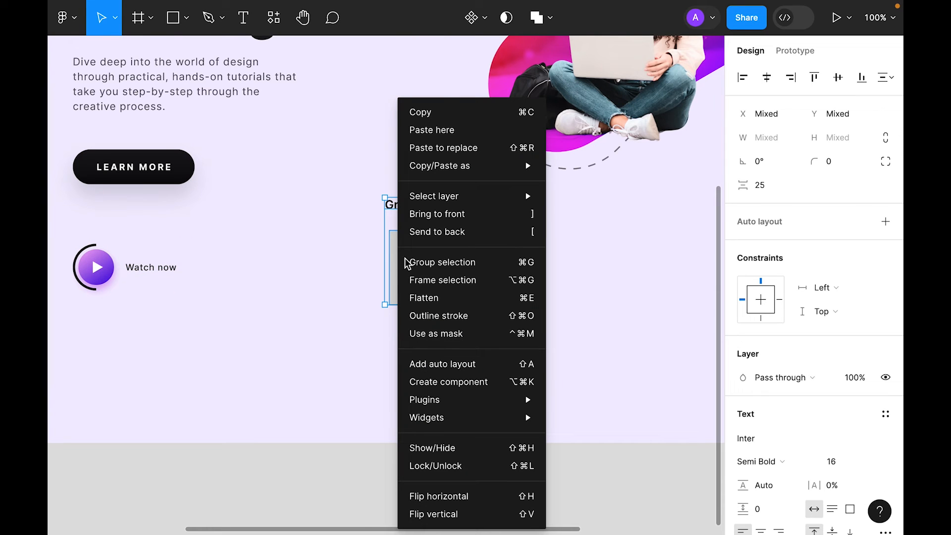
left_click(486, 365)
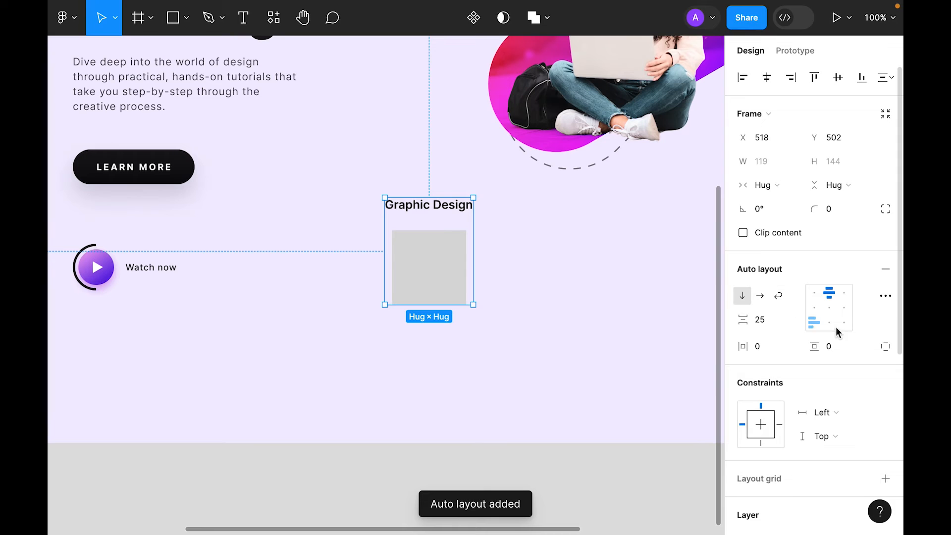
Step: Give the card a white fill, 16 padding and 16 corner radius
scroll(837, 331, "down", 5)
left_click(886, 335)
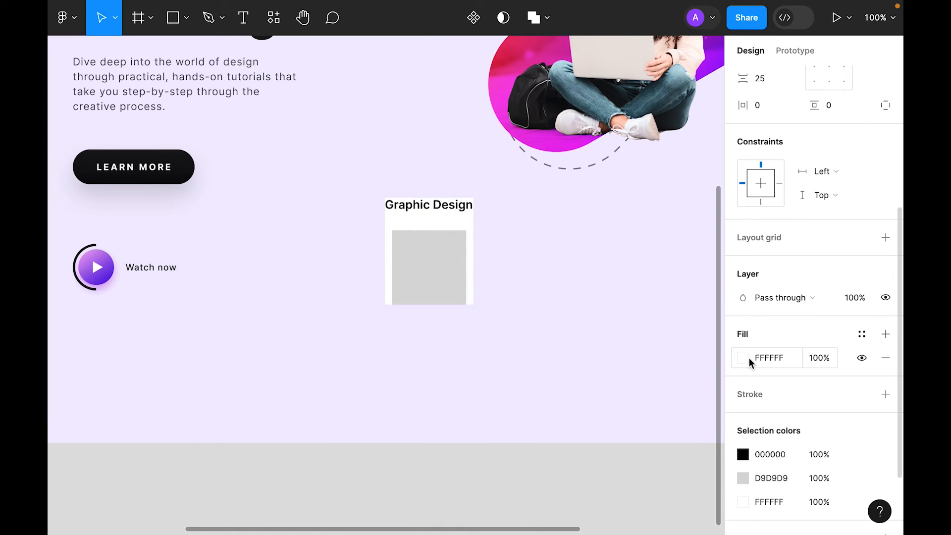
scroll(828, 206, "up", 5)
left_click(772, 348)
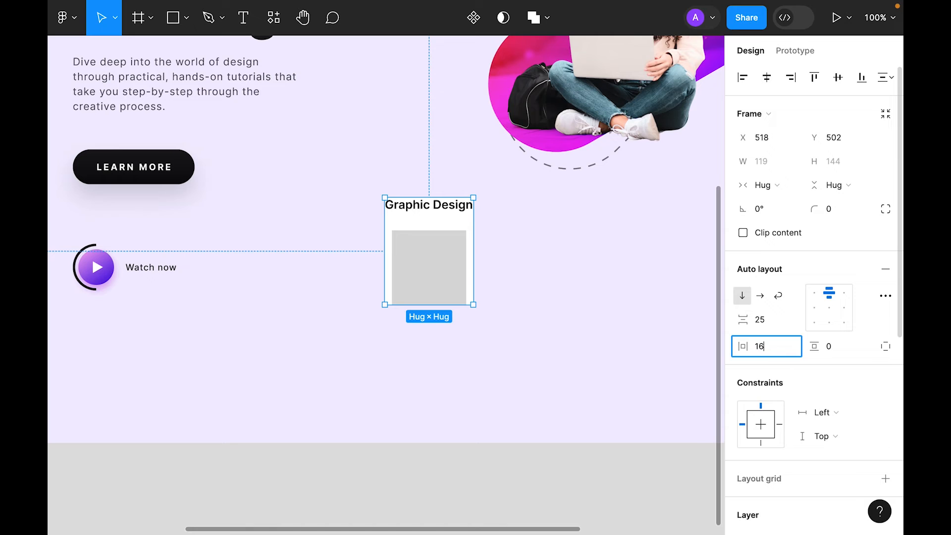
key("Tab")
key("Return")
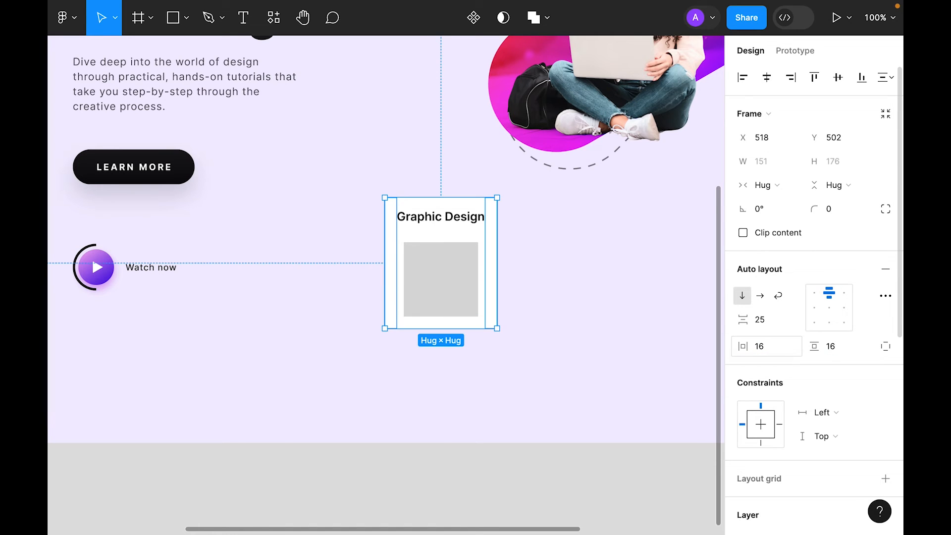
left_click(847, 212)
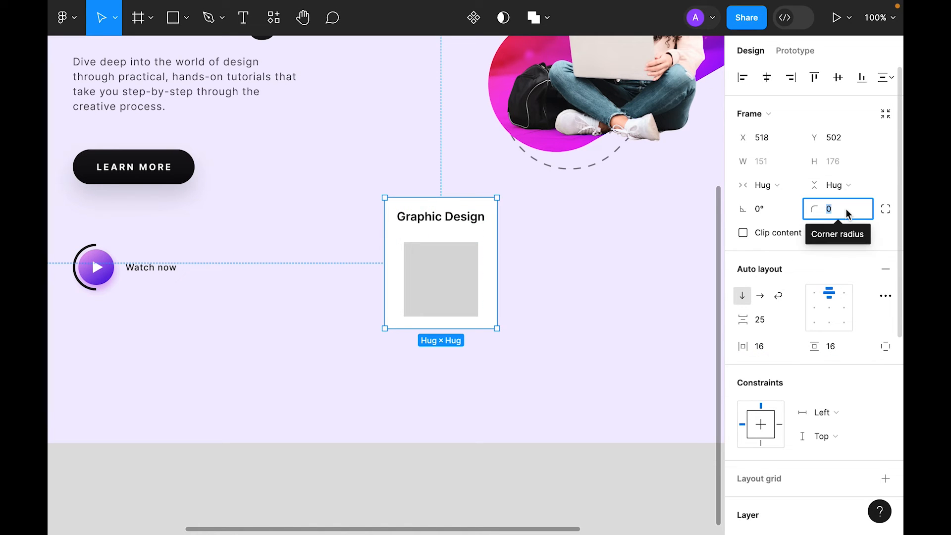
type("16")
key("Return")
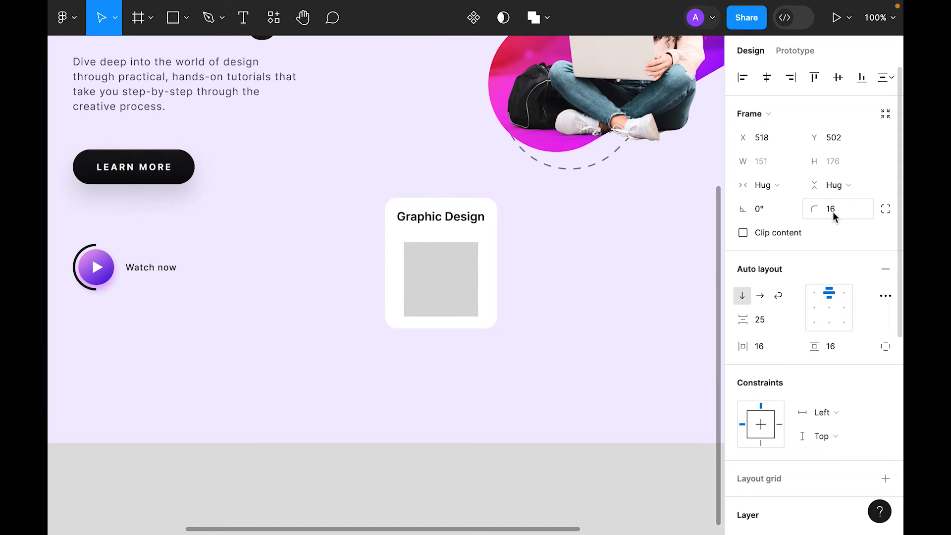
left_click(614, 282)
Step: Round the grey square into a circle with radius 99
left_click(473, 280)
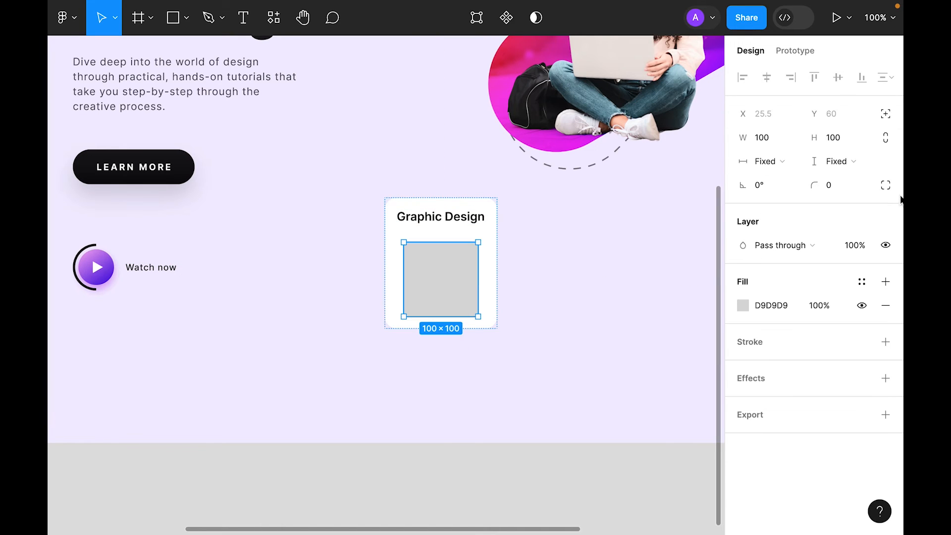
type("99")
key("Return")
left_click(568, 313)
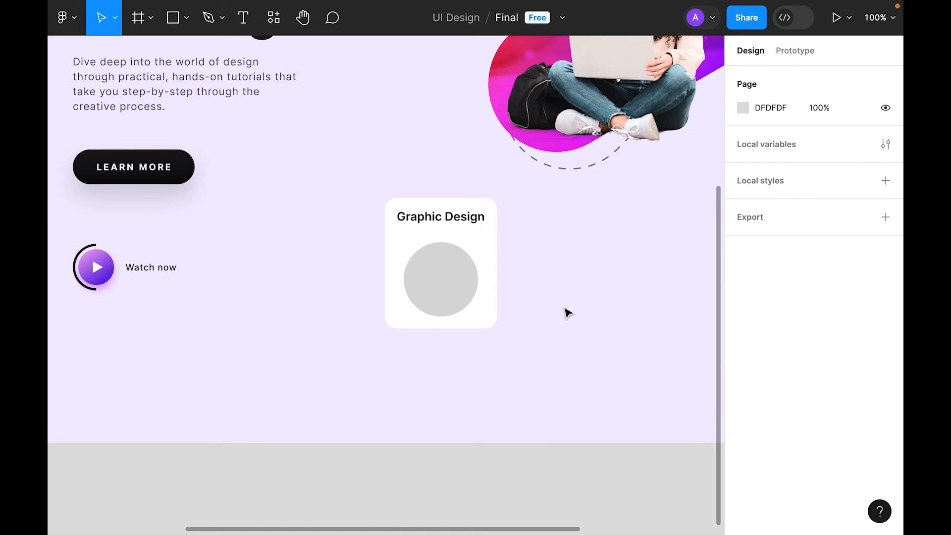
Step: Paste the description paragraph as a 210-wide box into the Graphic Design card under the circle
type("From marketing materials to promotional assets, I've got you covered.")
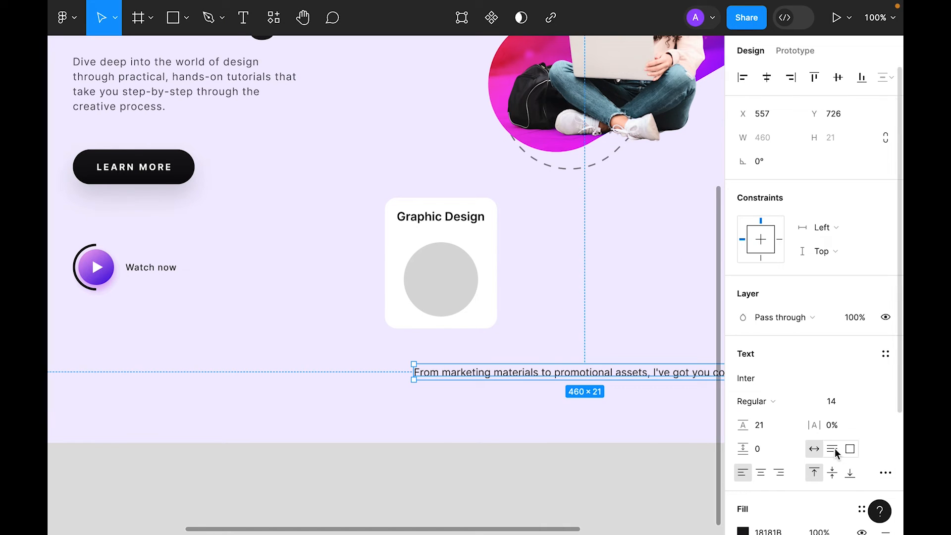
scroll(570, 376, "right", 3)
left_click_drag(599, 356, 414, 391)
left_click_drag(339, 371, 294, 255)
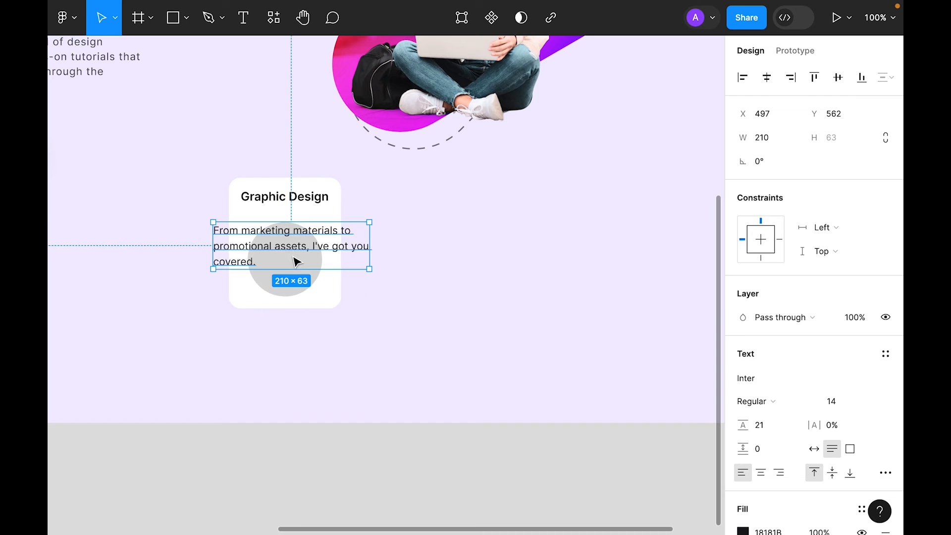
key("ctrl+x")
left_click(297, 229)
left_click(302, 234)
key("ctrl+v")
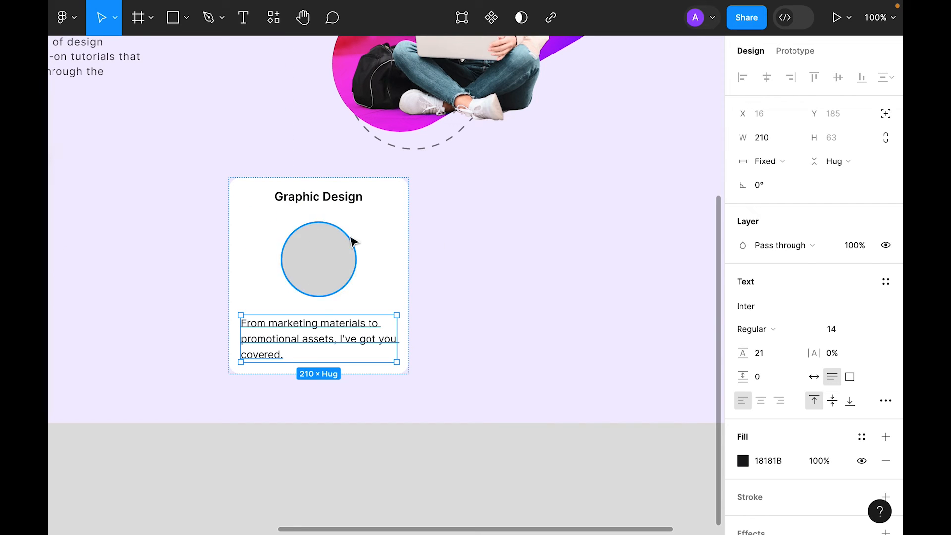
left_click(556, 261)
left_click_drag(556, 261, 629, 282)
left_click_drag(433, 258, 352, 206)
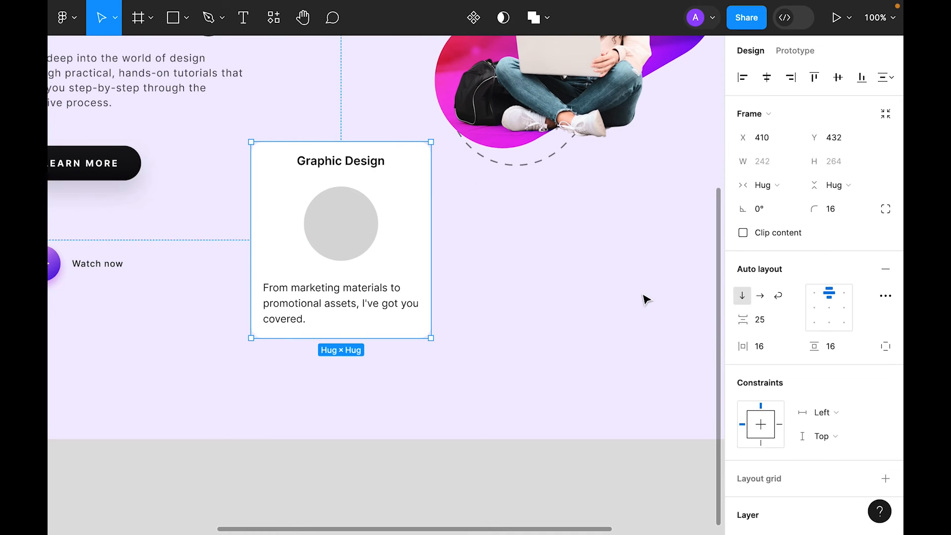
left_click(644, 299)
Step: Copy the hero's LEARN MORE button into the card and set the card's vertical padding to 32
left_click_drag(400, 287, 471, 298)
left_click(144, 173)
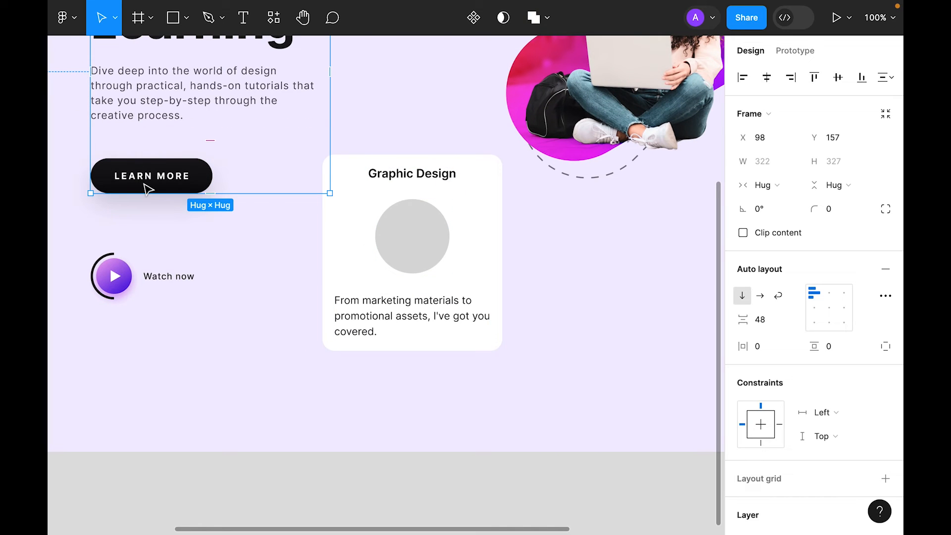
left_click(141, 180)
key("ctrl+c")
left_click(557, 272)
left_click(448, 289)
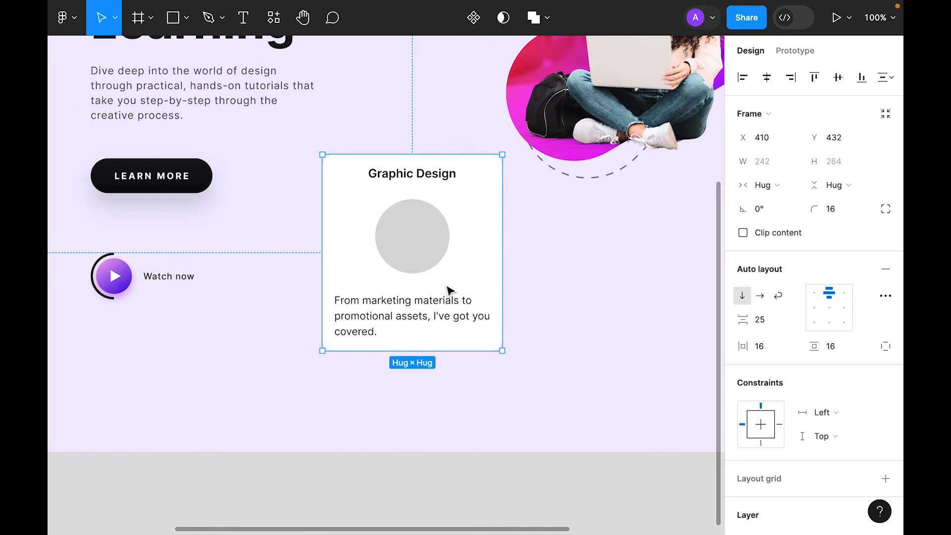
key("ctrl+v")
key("Escape")
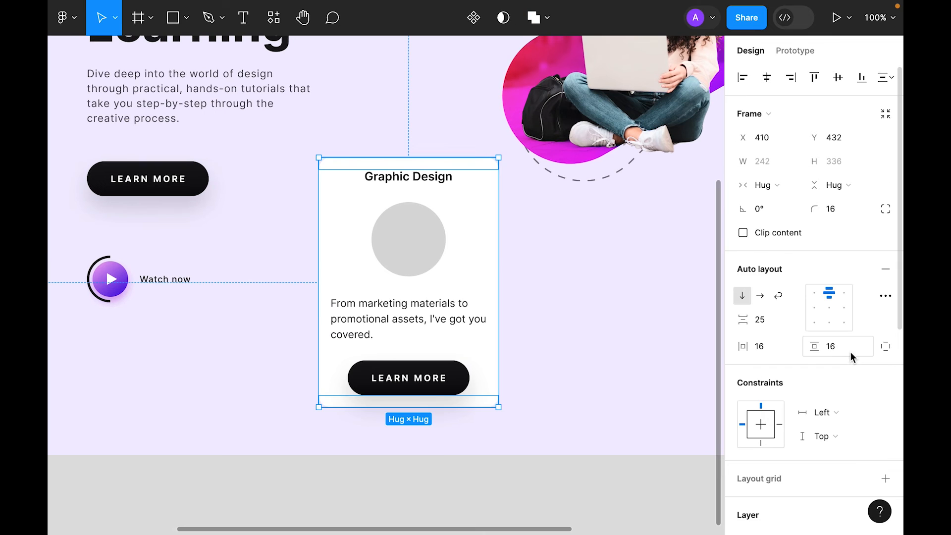
type("32")
key("Return")
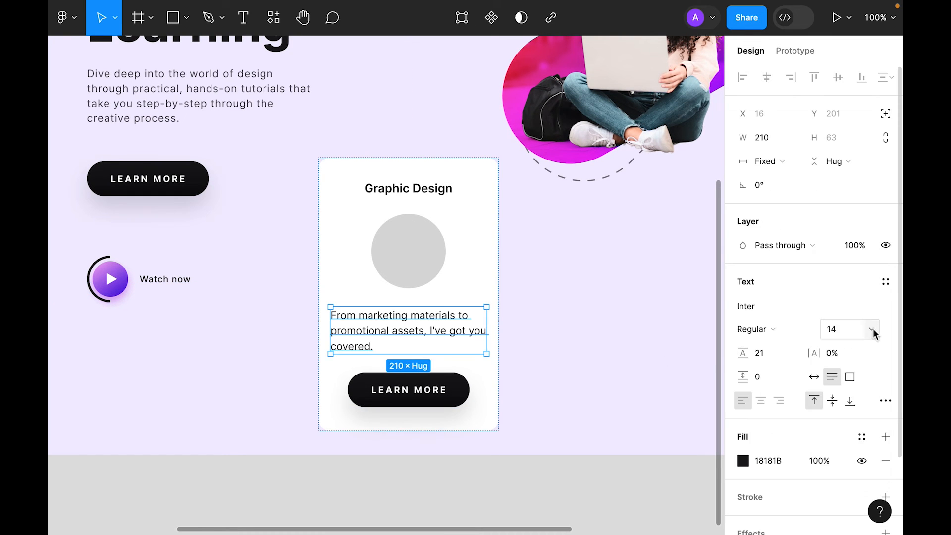
Step: Set the card paragraph to font size 12, centre-aligned
left_click(873, 328)
left_click(870, 298)
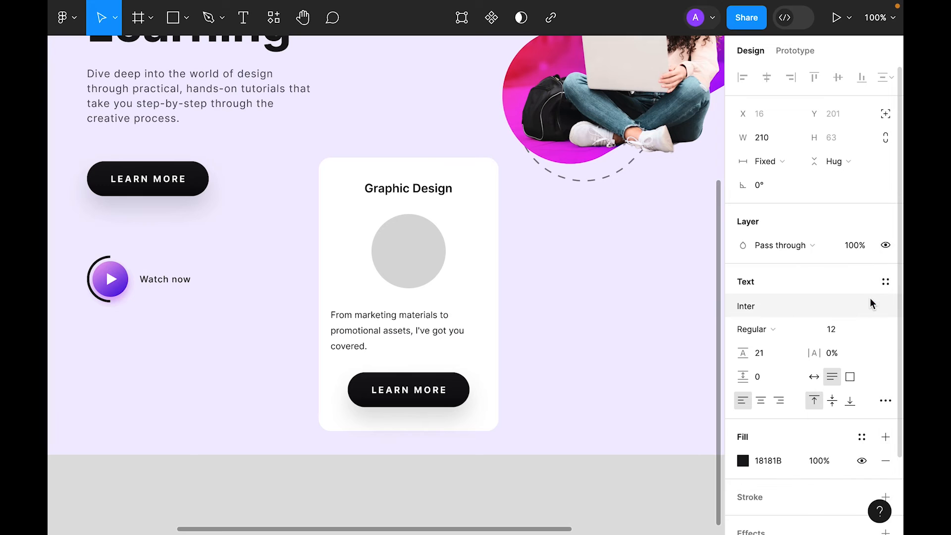
left_click(763, 402)
left_click(587, 302)
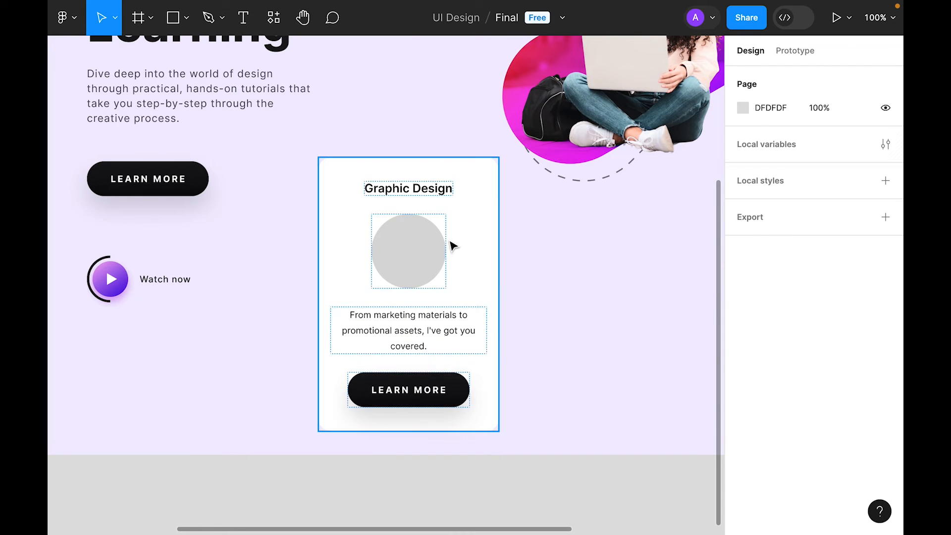
left_click(452, 243)
left_click(568, 353)
Step: Set the button label to size 11 with 10% letter spacing
left_click(391, 391, "super")
left_click(871, 334)
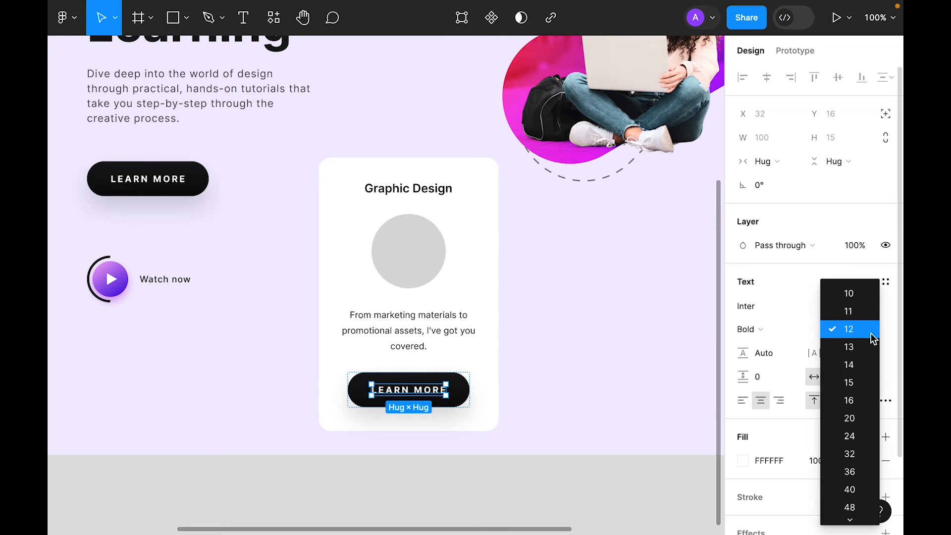
left_click(871, 312)
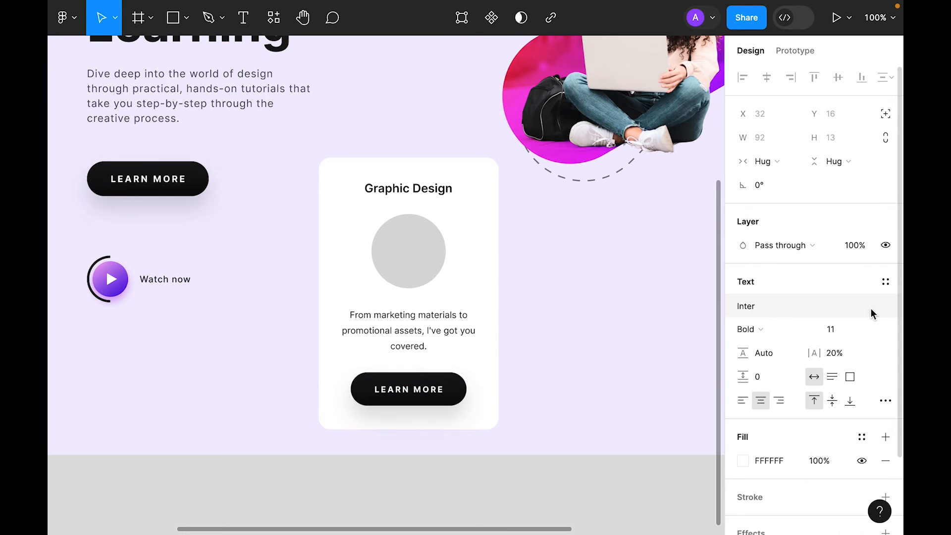
key("ctrl+a")
type("10")
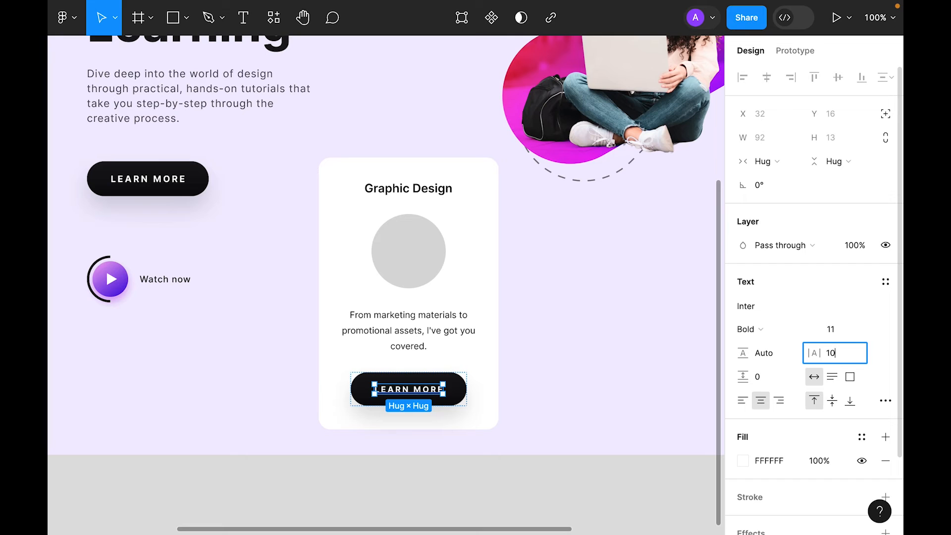
key("Return")
Step: Set the Graphic Design title's font size to 20
left_click(565, 384)
scroll(524, 260, "right", 2)
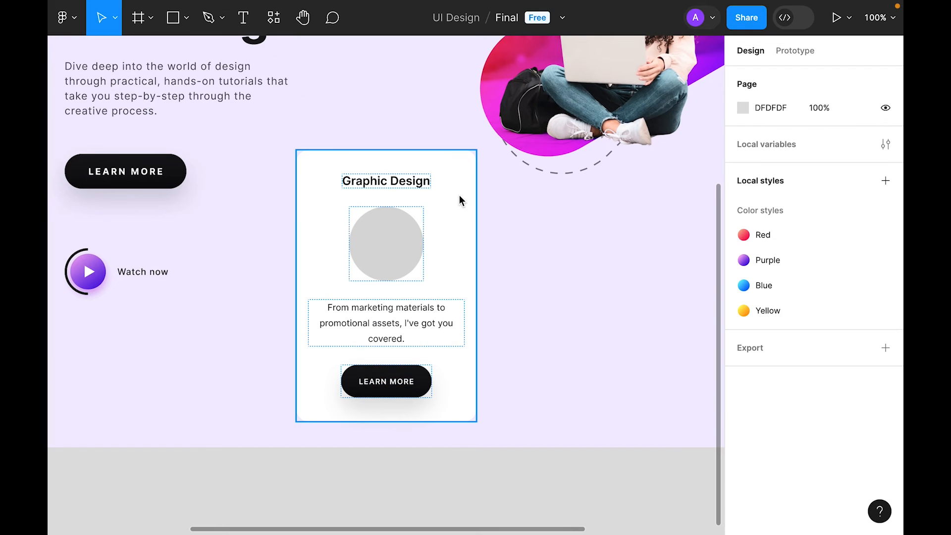
left_click(413, 184)
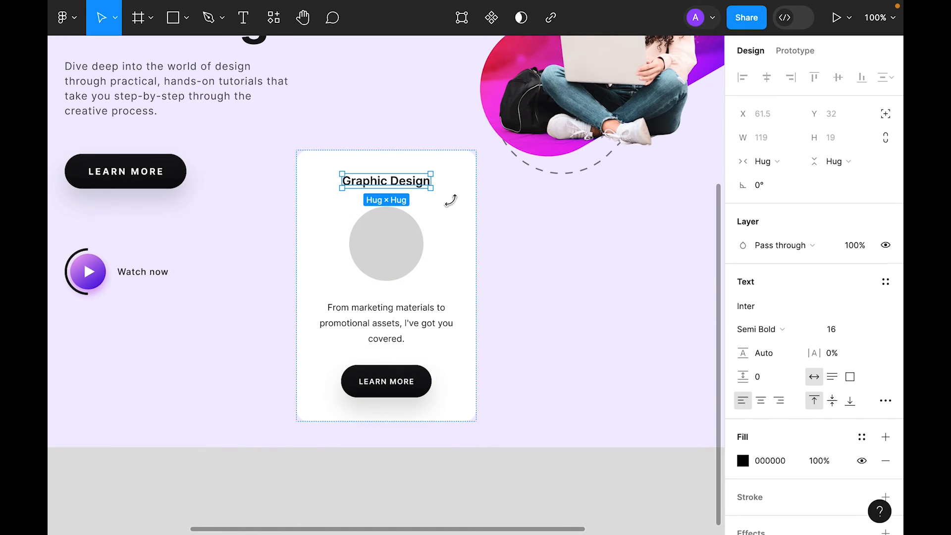
left_click(872, 331)
left_click(871, 346)
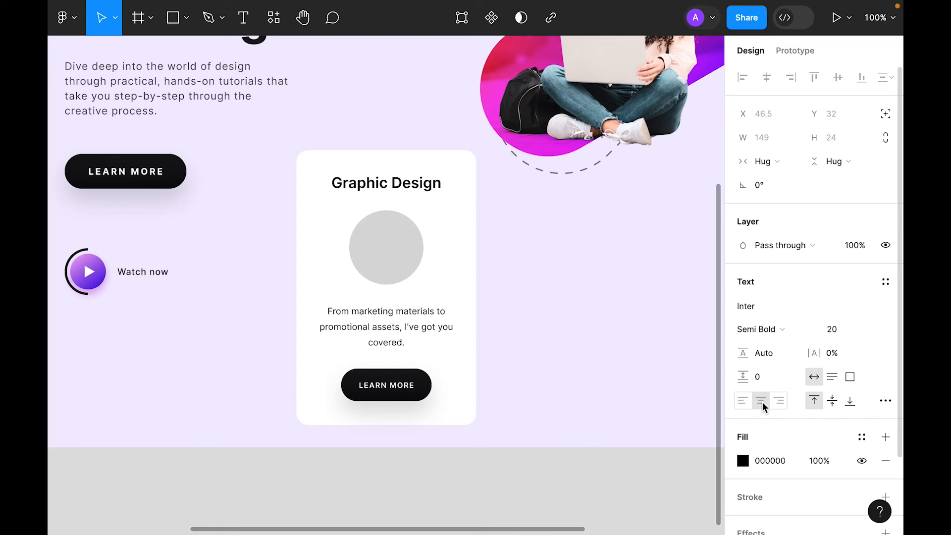
left_click(482, 387)
Step: Lock the grey circle's aspect ratio and resize it to 80×80
left_click(391, 256)
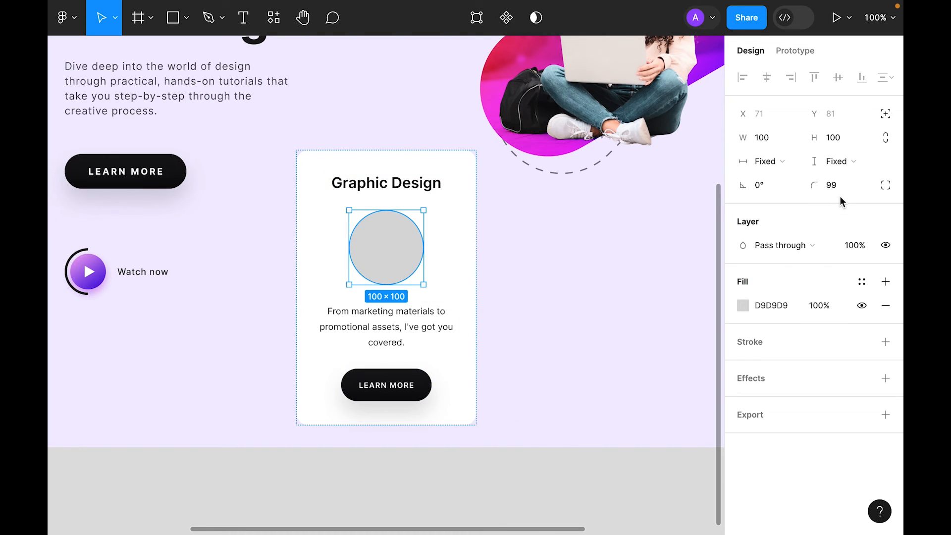
left_click(889, 137)
left_click(840, 140)
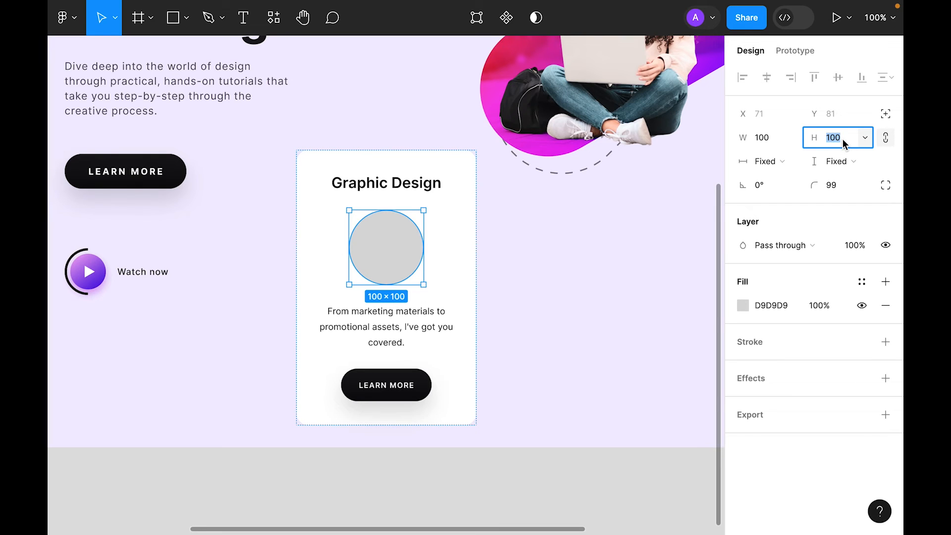
key("Return")
key("shift+Return")
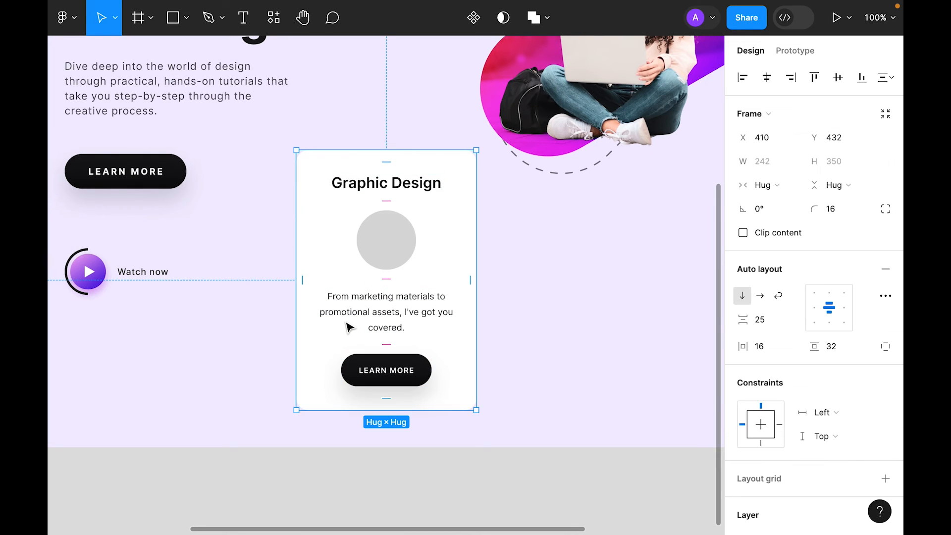
Step: Give the card's description paragraph a line height of 20
scroll(804, 334, "down", 6)
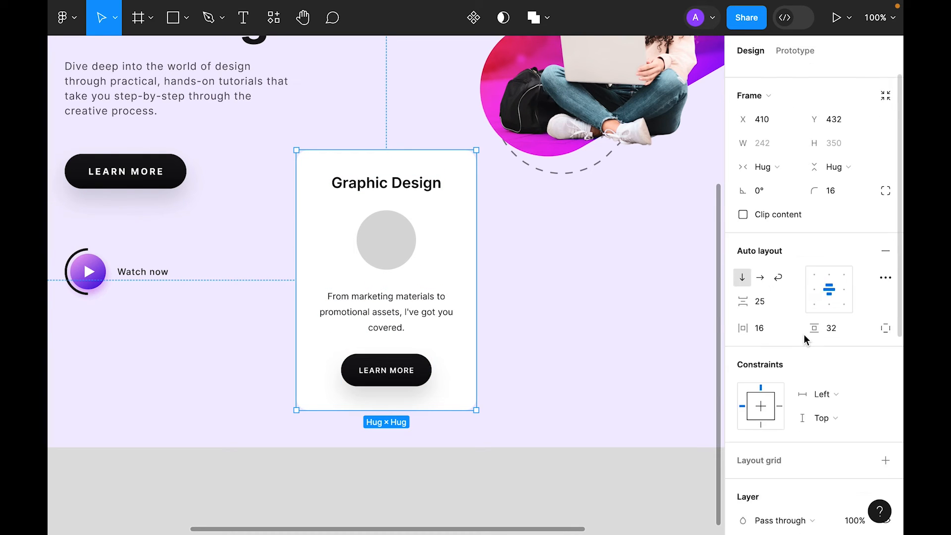
left_click(409, 314)
left_click(777, 263)
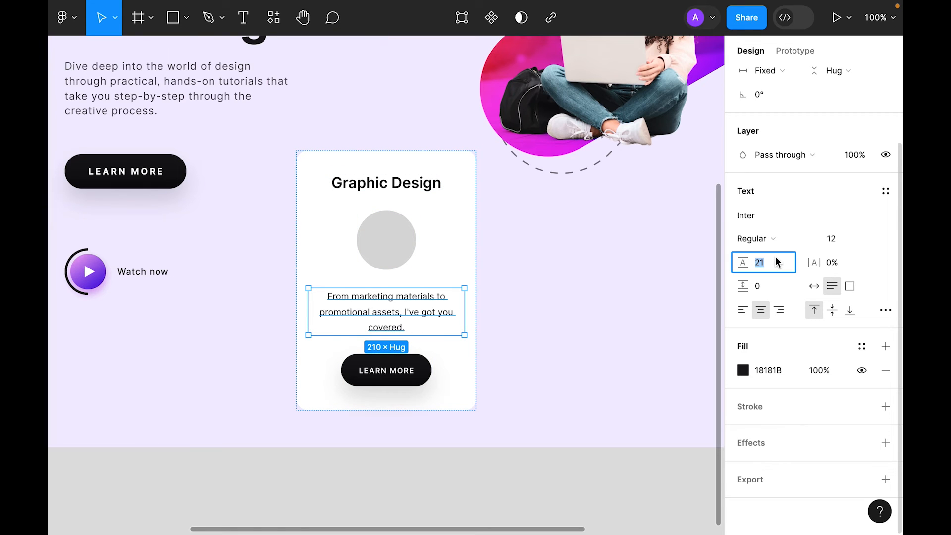
type("20")
key("Return")
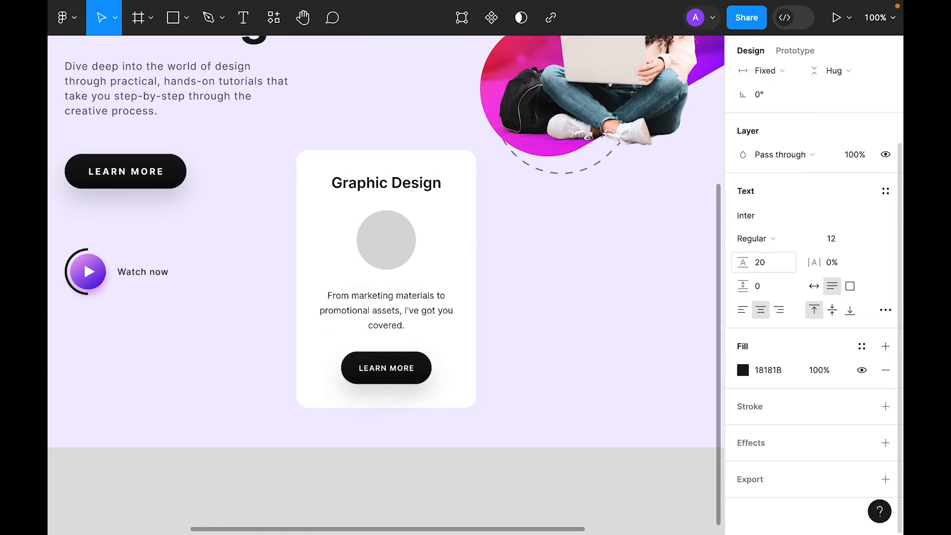
left_click(422, 487)
left_click_drag(382, 476, 406, 446)
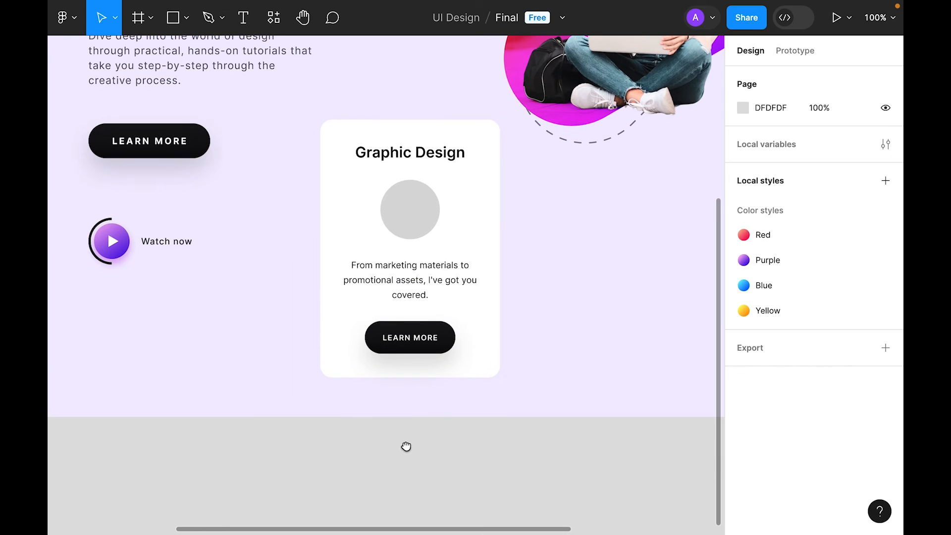
left_click(441, 348)
scroll(843, 349, "down", 5)
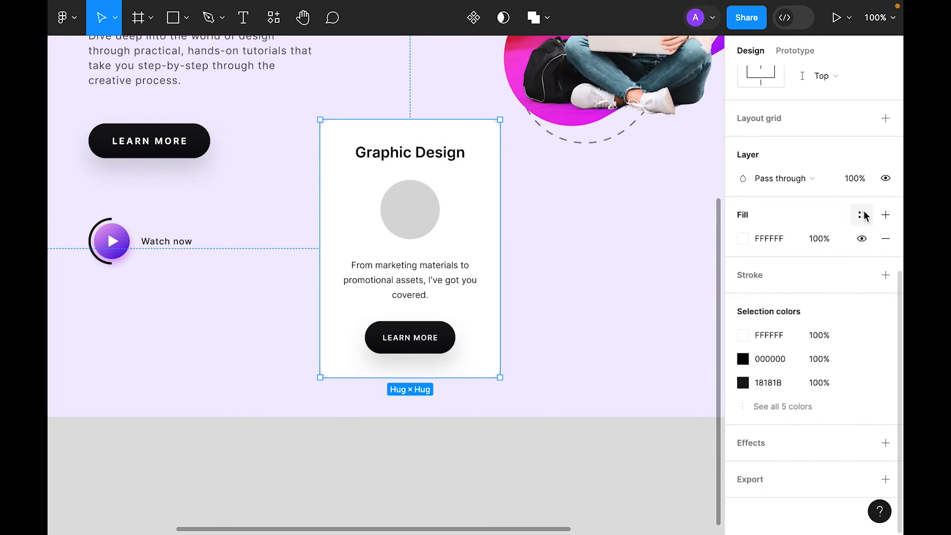
Step: Fill the card with the Red gradient style topped by a FFFFFF layer at 80% opacity
left_click(865, 216)
left_click(583, 314)
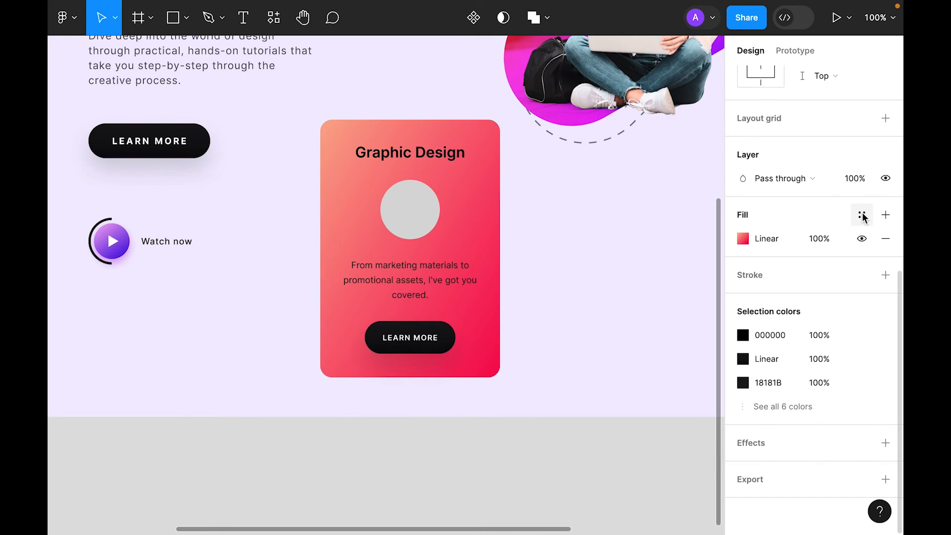
left_click(886, 214)
left_click(743, 238)
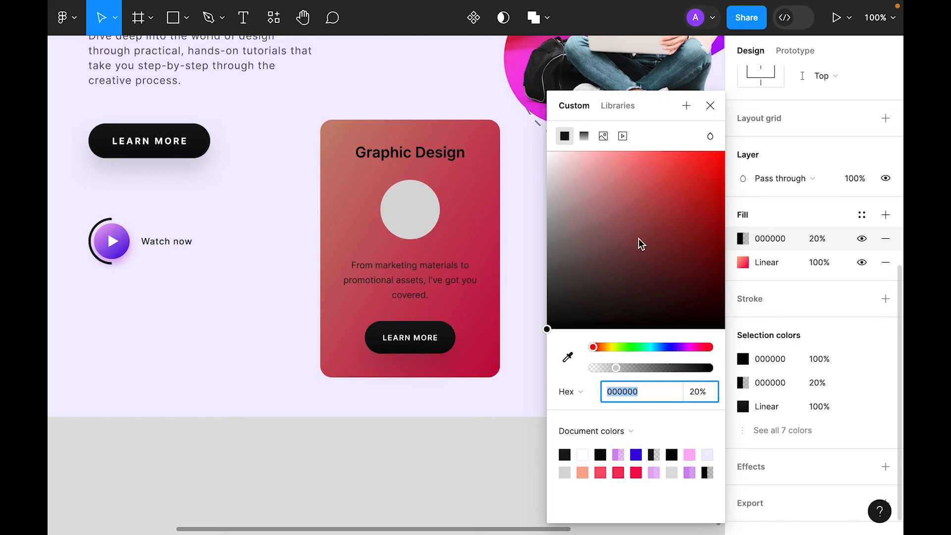
type("FFFFFF")
key("Return")
left_click(713, 104)
left_click(817, 239)
type("80")
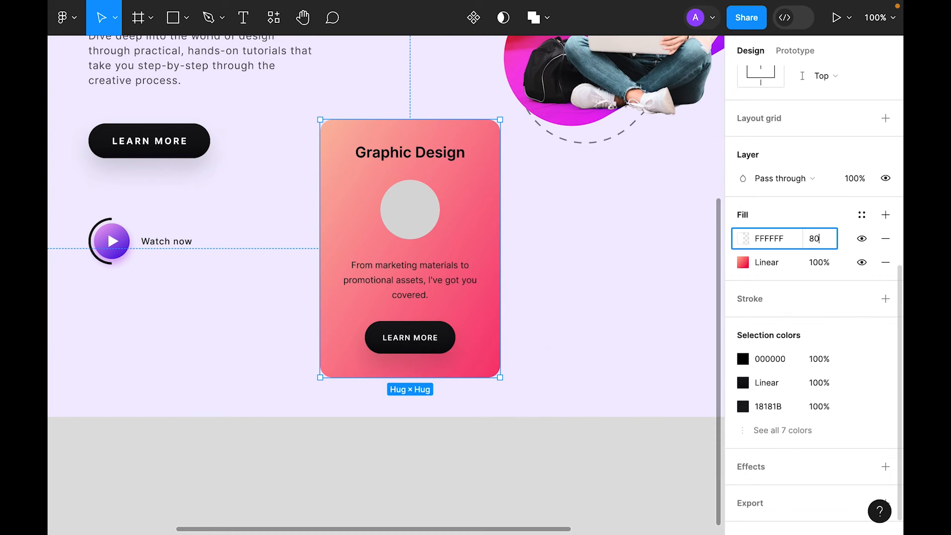
key("Return")
left_click(559, 495)
Step: Eyedrop the hero LEARN MORE button's colour onto the card title and paragraph
left_click(438, 158)
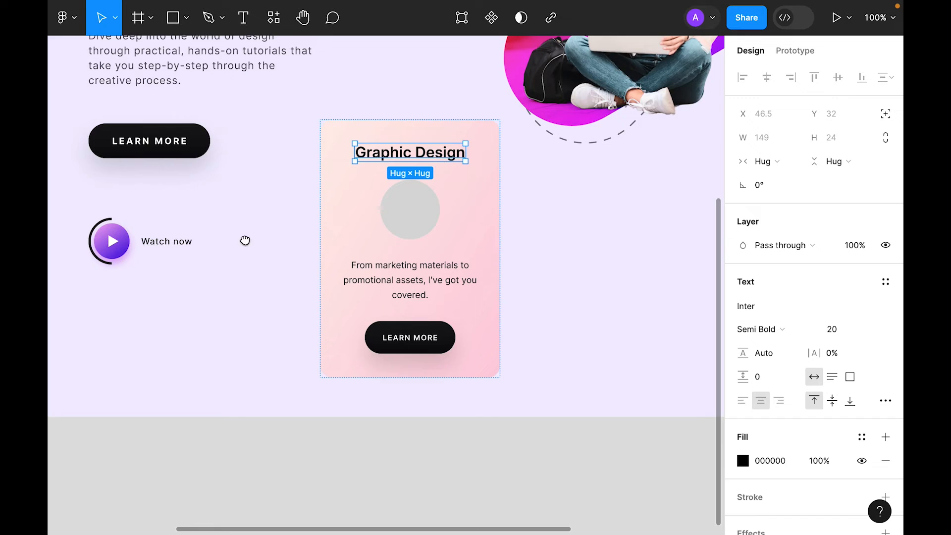
left_click_drag(229, 234, 418, 329)
key("i")
left_click(383, 233)
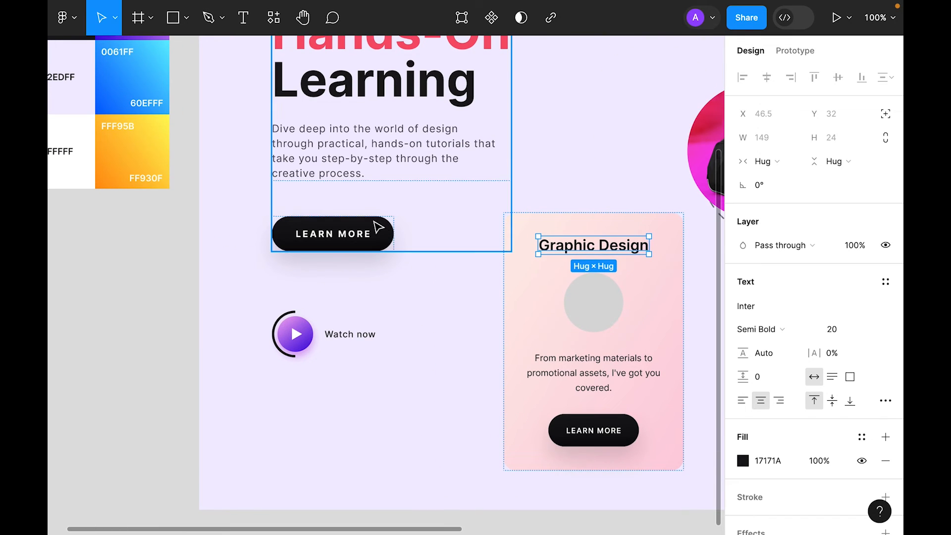
left_click(594, 372)
key("i")
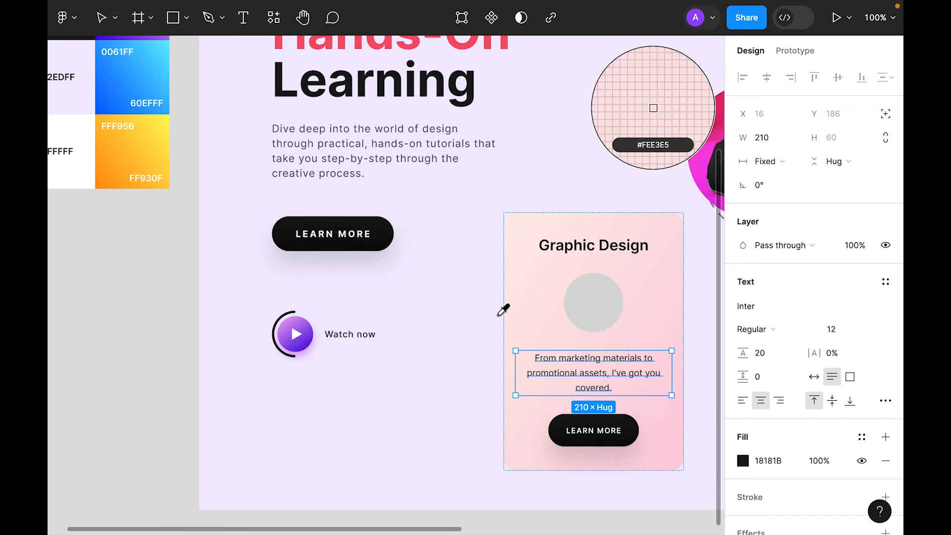
left_click(332, 219)
left_click(168, 298)
left_click_drag(554, 356, 381, 274)
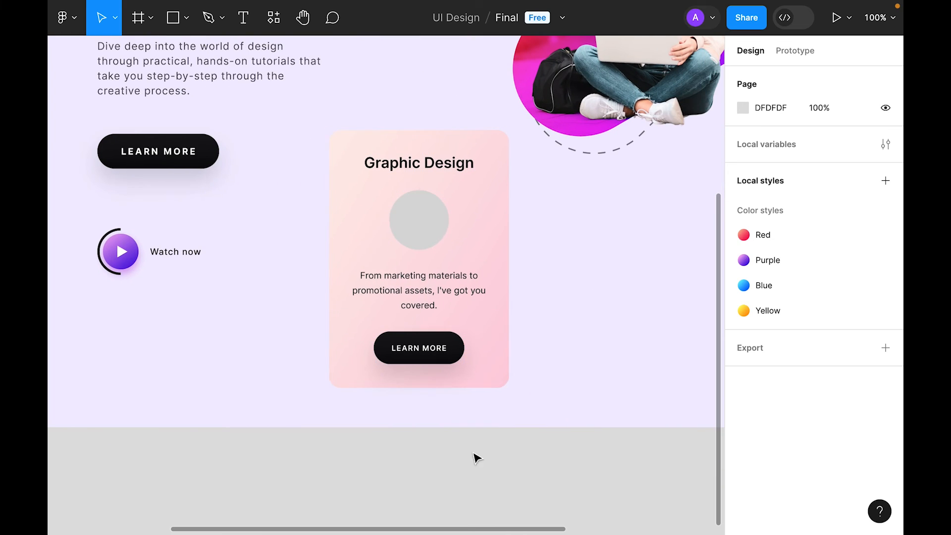
Step: Fill the card's grey circle with the Red colour style
left_click(428, 221)
left_click(862, 281)
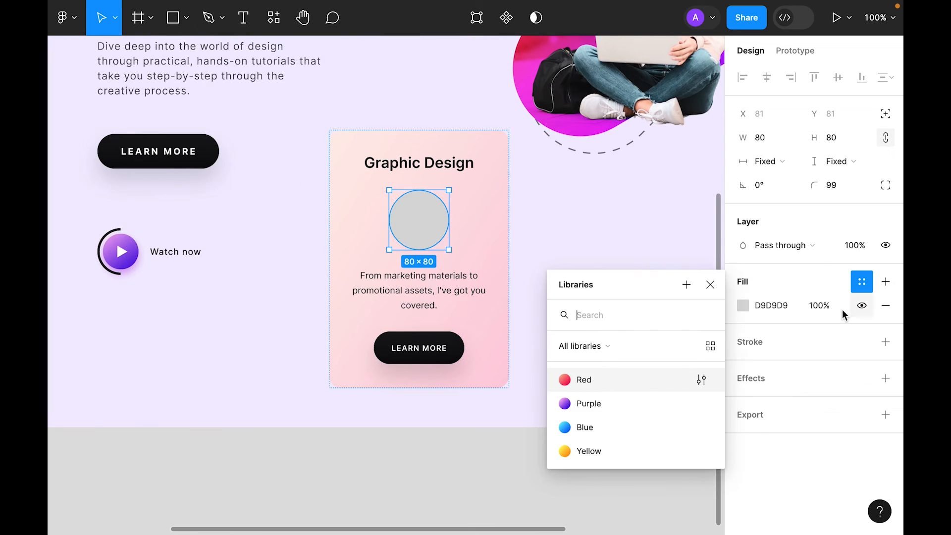
left_click(639, 389)
left_click(446, 471)
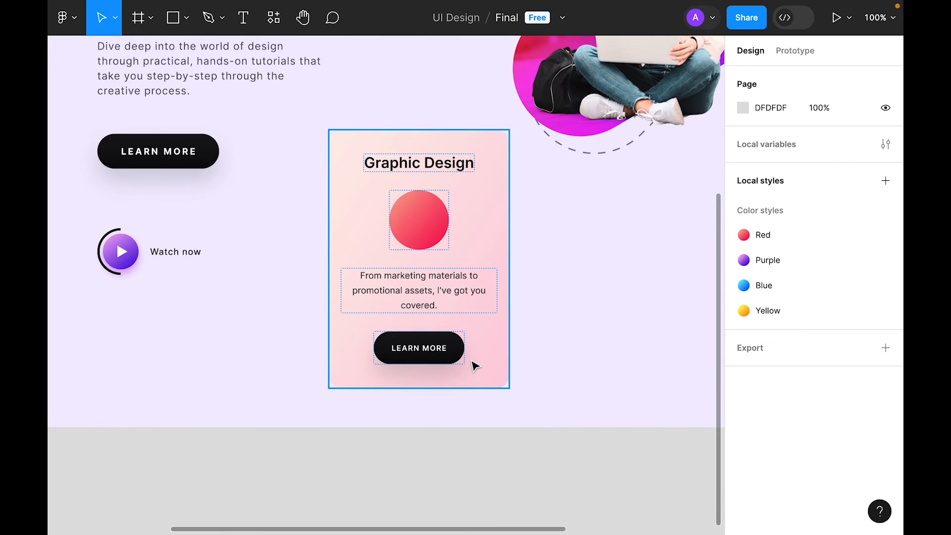
Step: Set the card's item spacing to 16 and make its width fixed
left_click(476, 365)
type("16")
key("Return")
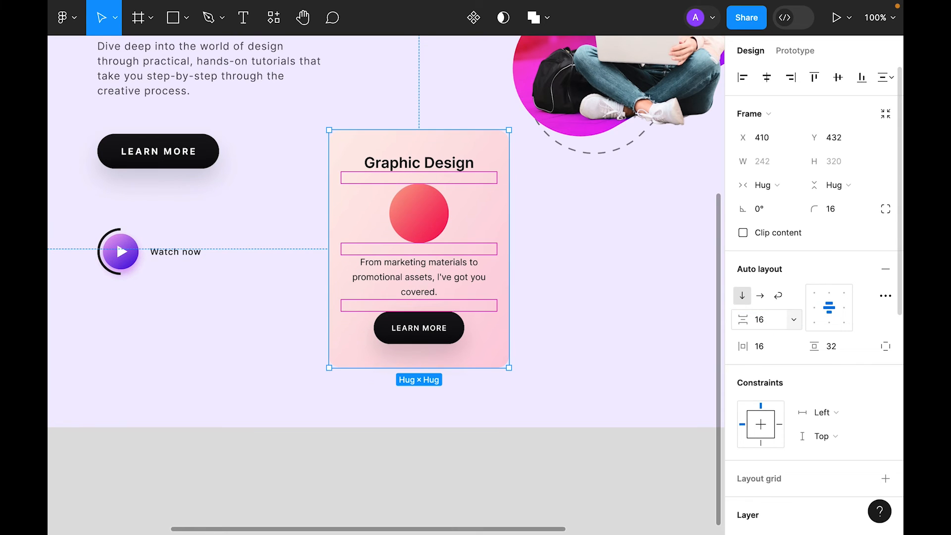
left_click(763, 185)
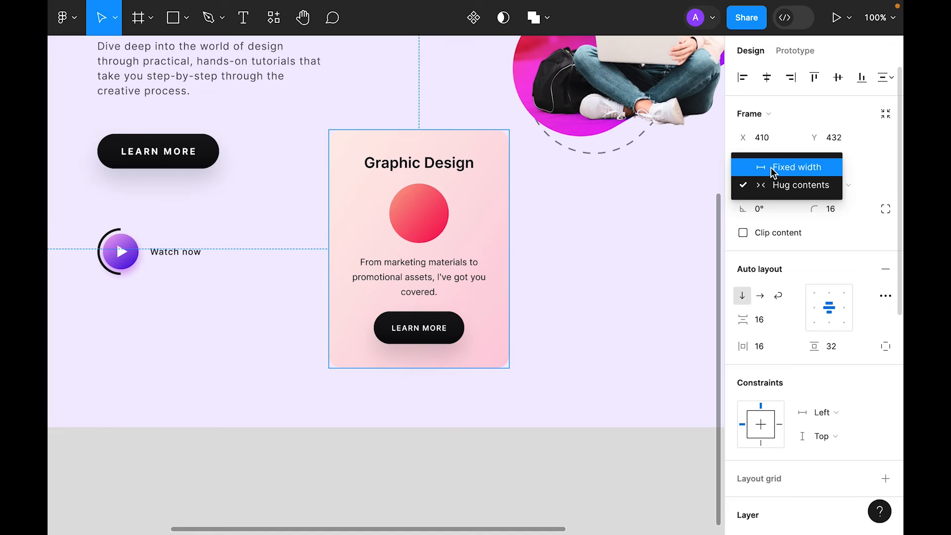
left_click(773, 167)
Step: Position the Graphic Design card below the student photo
left_click(474, 282)
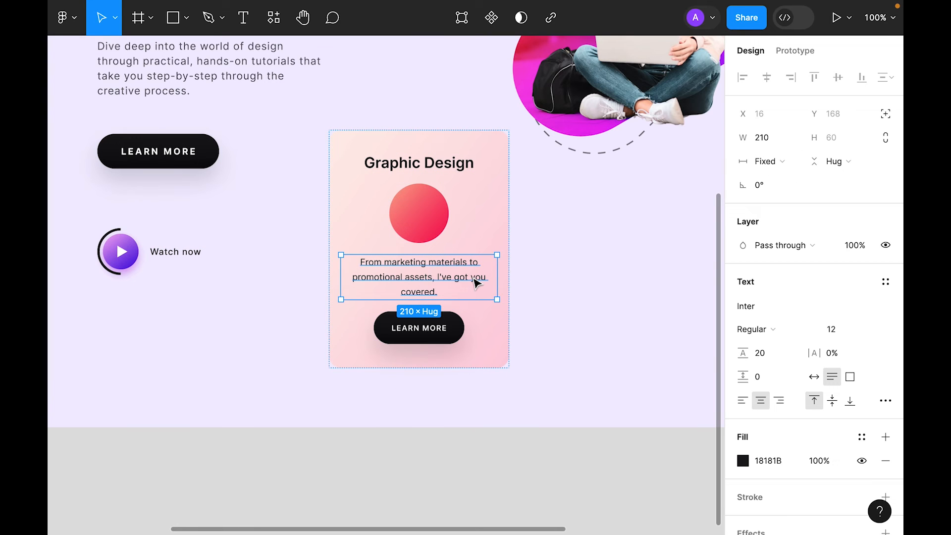
key("super+z")
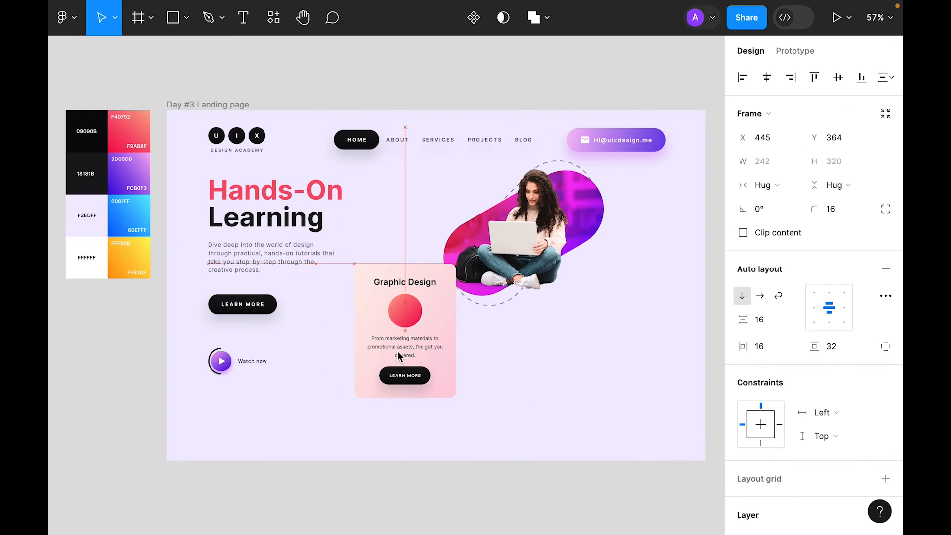
left_click_drag(397, 351, 401, 349)
right_click(405, 325)
Step: Send the card behind the student photo, shift the photo, and move the card to Y 344
left_click(489, 193)
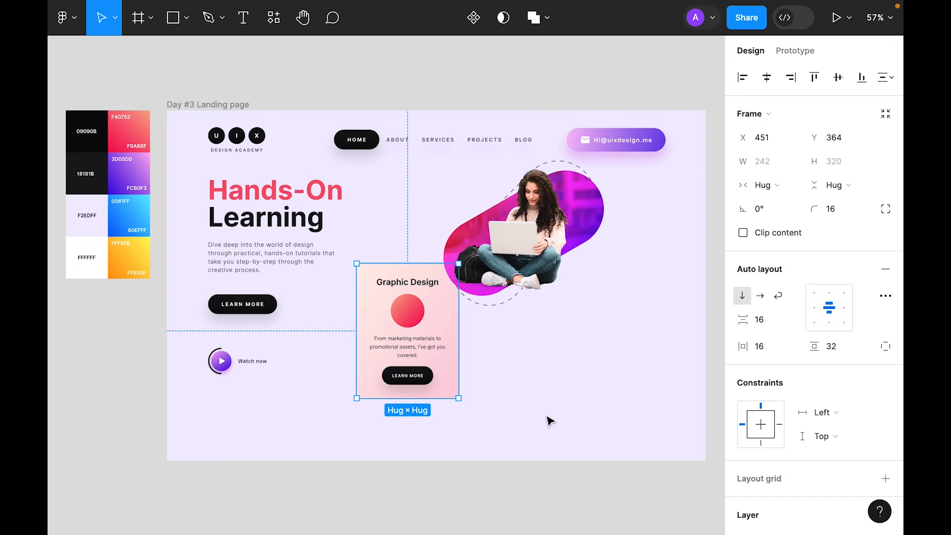
left_click(553, 393)
left_click_drag(490, 248, 482, 240)
left_click_drag(380, 371, 514, 383)
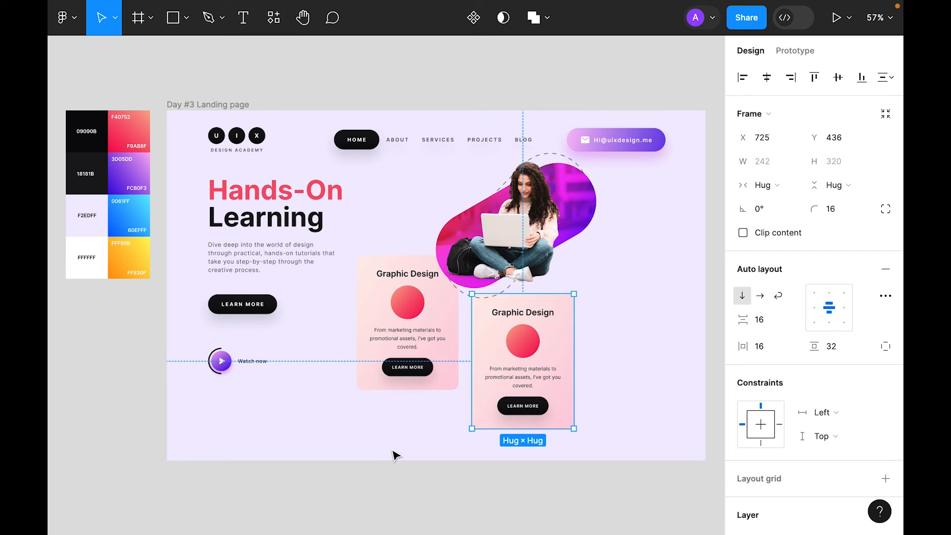
Step: Nudge the duplicate card left and up so the gap between cards is 24
key("alt")
key("Left")
key("Left")
key("Left")
key("Left")
key("Left")
key("Left")
key("Left")
key("Left")
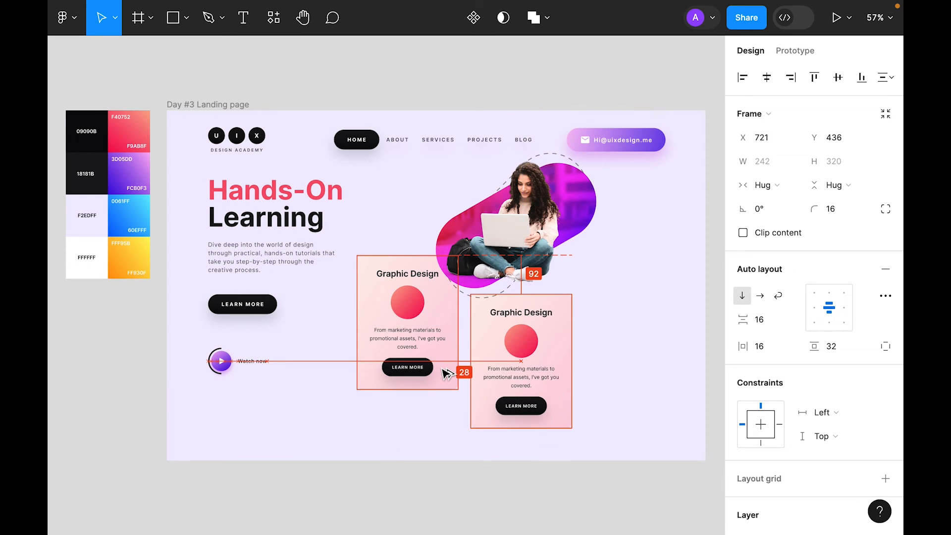
key("Up")
key("Up")
key("Up")
key("Up")
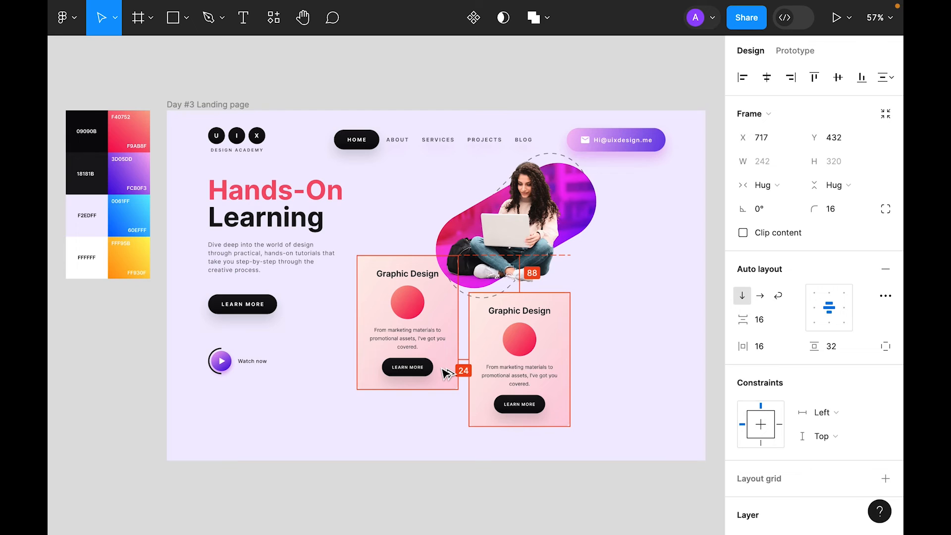
left_click(442, 449)
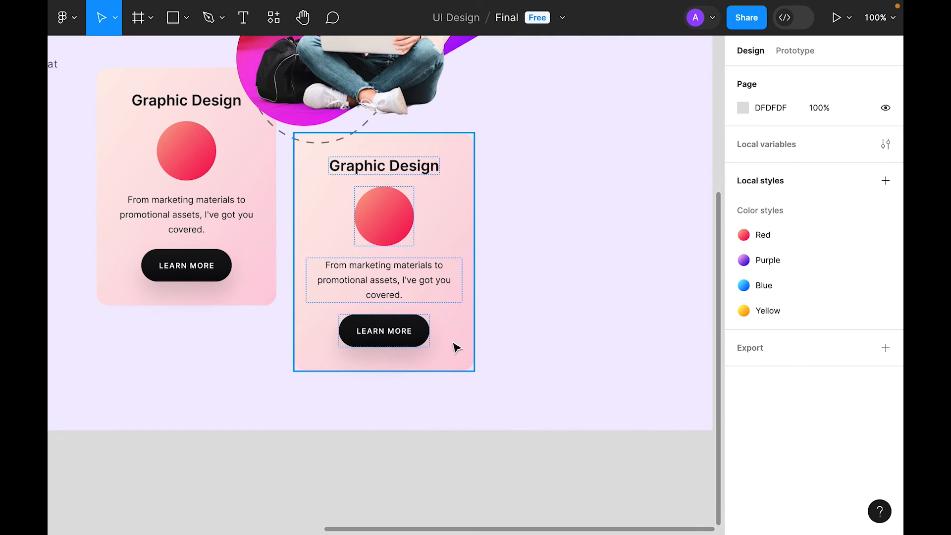
Step: Retitle the copied card to 'UI UX Design'
left_click(451, 311)
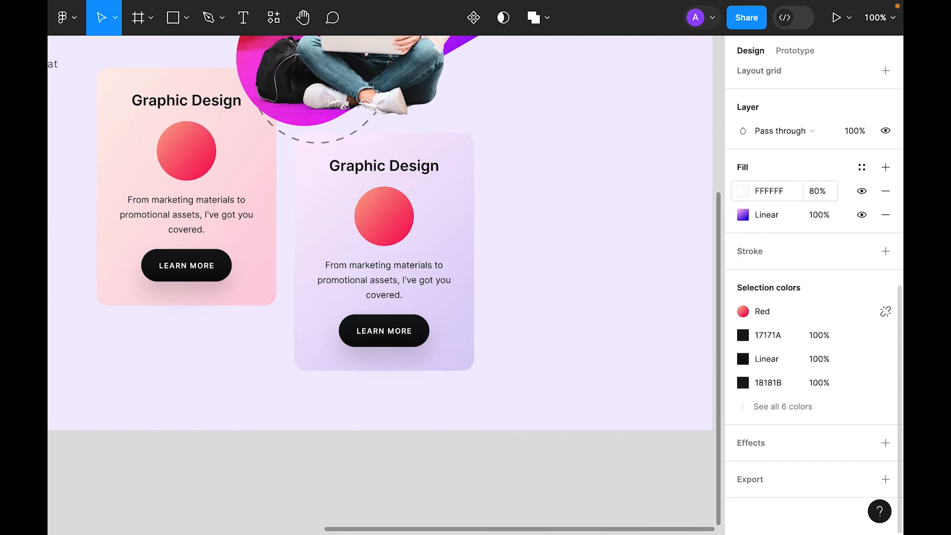
double_click(384, 165)
type("UI UX")
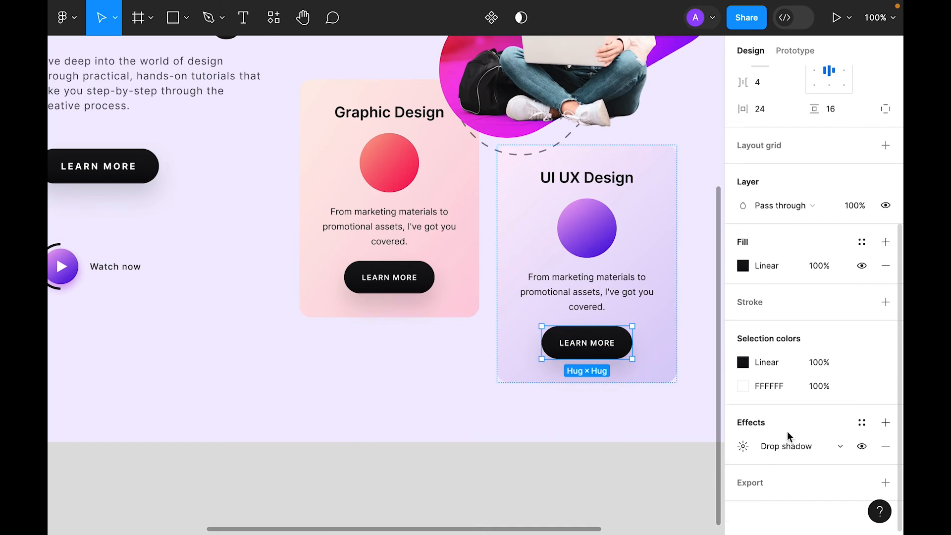
left_click(555, 415)
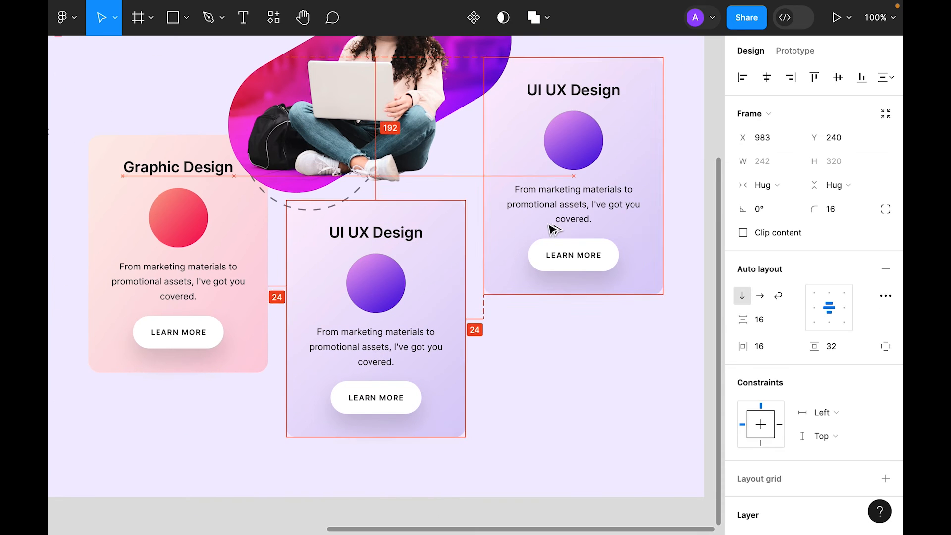
Step: Retitle the third card 'Website Design' and give it the yellow style
double_click(573, 89)
type("Website Design")
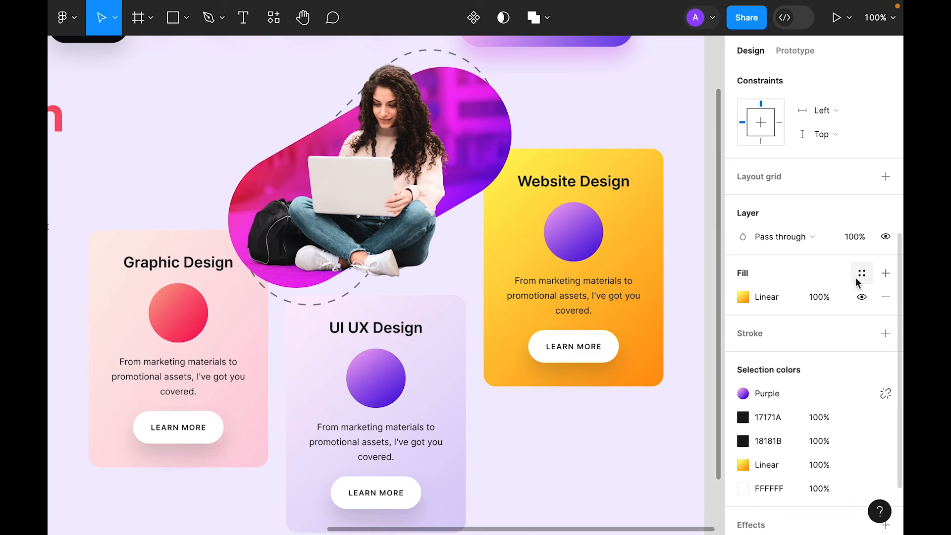
left_click(855, 277)
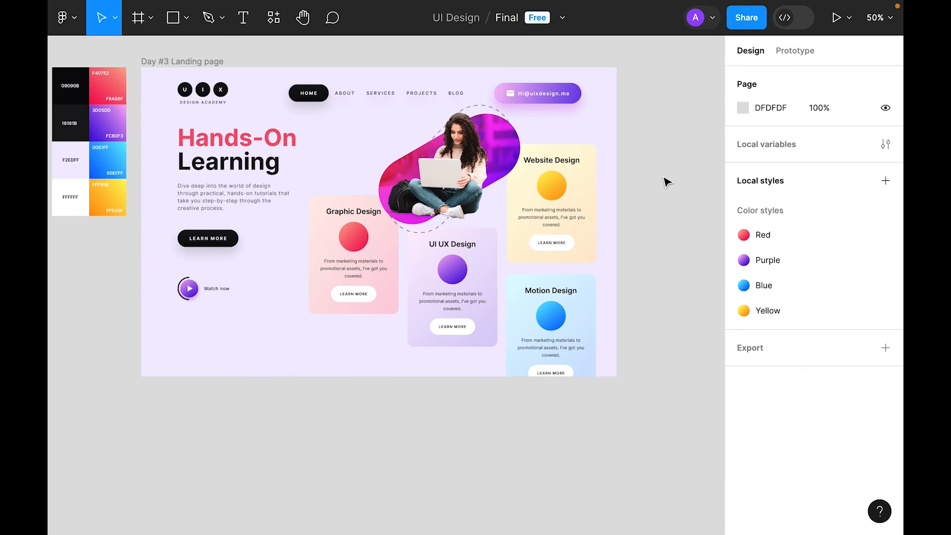
key("shift+2")
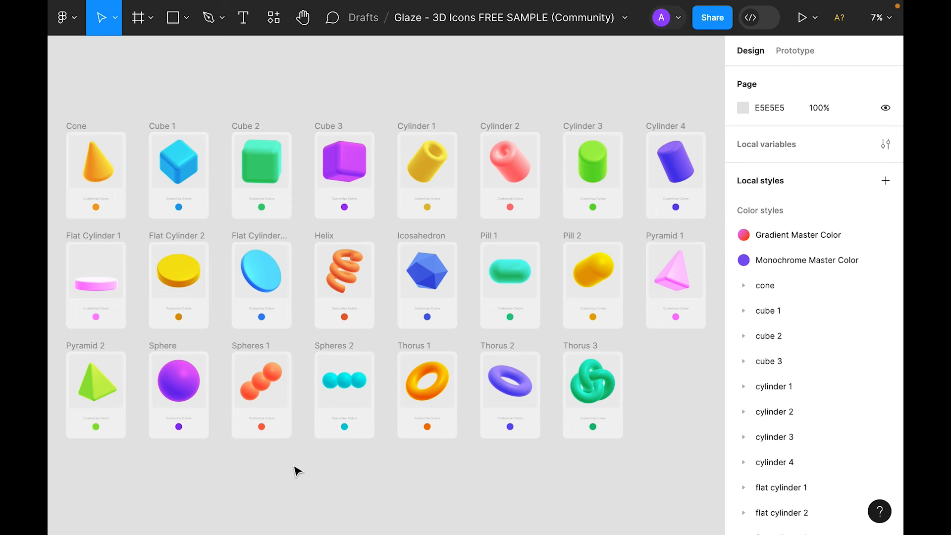
Step: Select the Spheres 1, Helix and Cone icons and scale the Cone to 0.25x
left_click(271, 384)
left_click(353, 276, "shift")
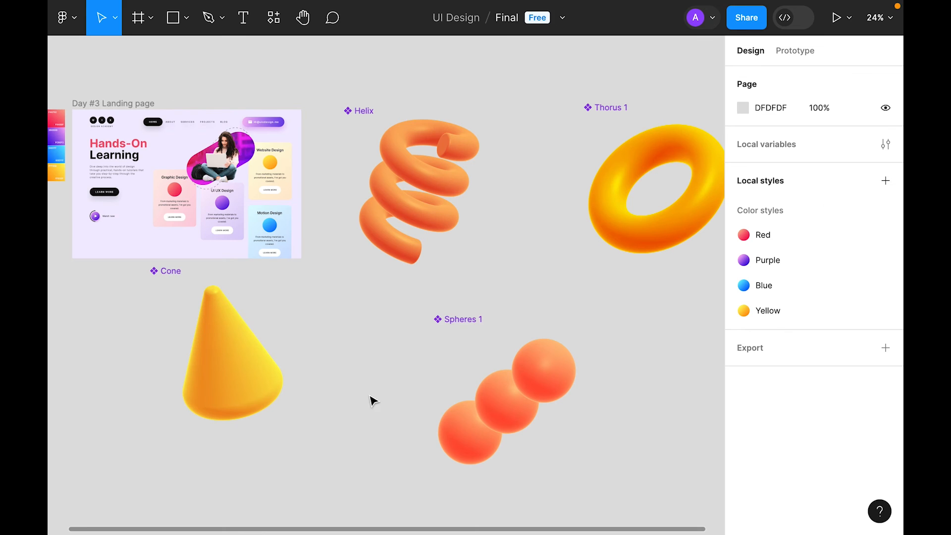
left_click(192, 355)
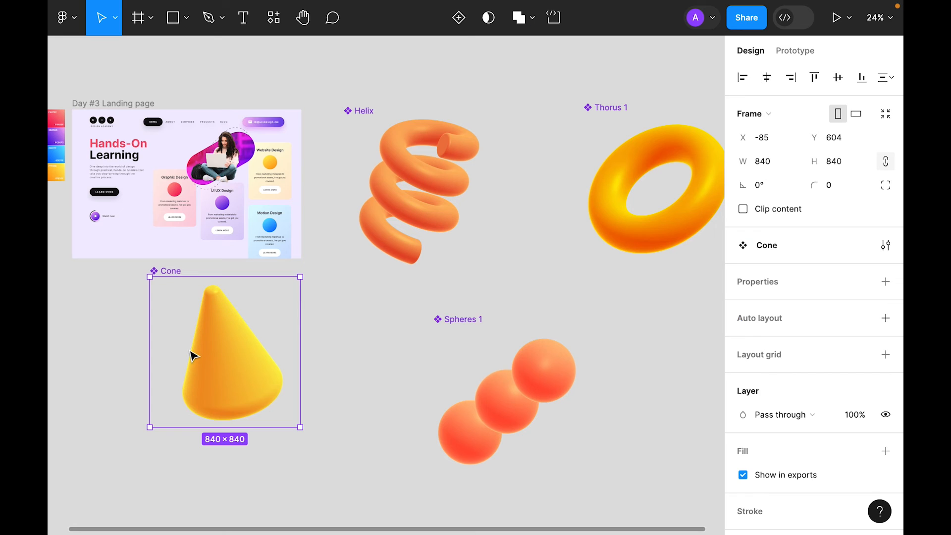
key("k")
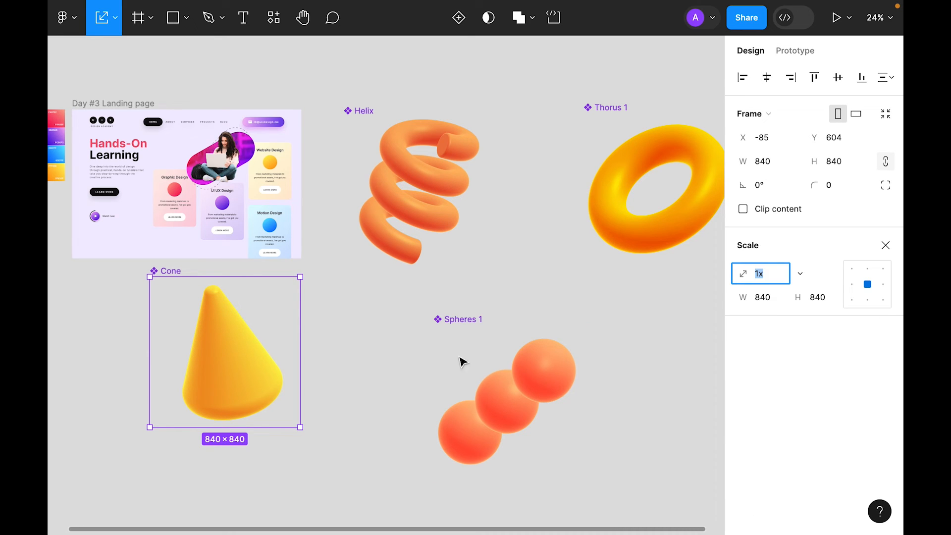
left_click(797, 274)
left_click(785, 237)
left_click(798, 274)
Step: Scale Helix, Spheres 1 and Thorus 1 to 0.25x, then delete the shrunken Cone
left_click(784, 257)
left_click(419, 193)
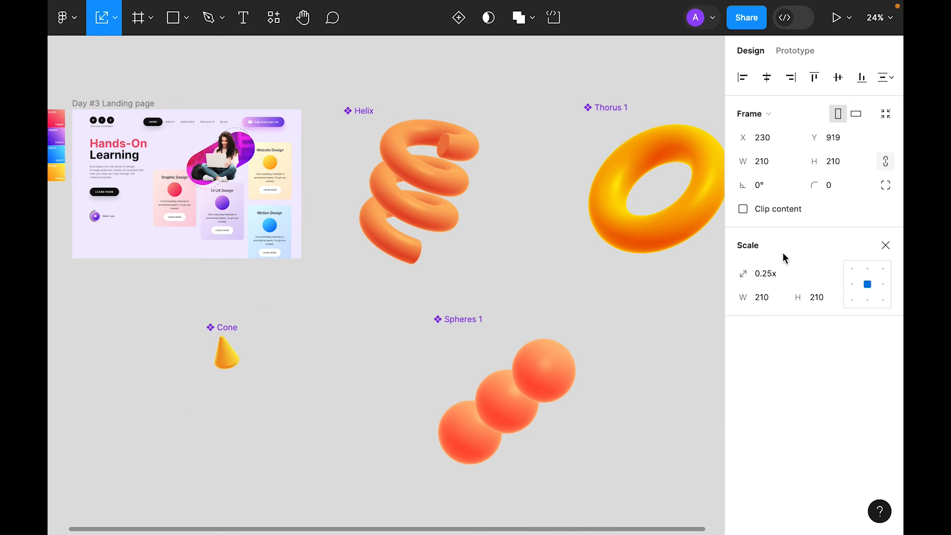
left_click(802, 275)
left_click(784, 256)
left_click(506, 400)
left_click(801, 275)
left_click(783, 257)
left_click(801, 274)
left_click(785, 219)
left_click(621, 243)
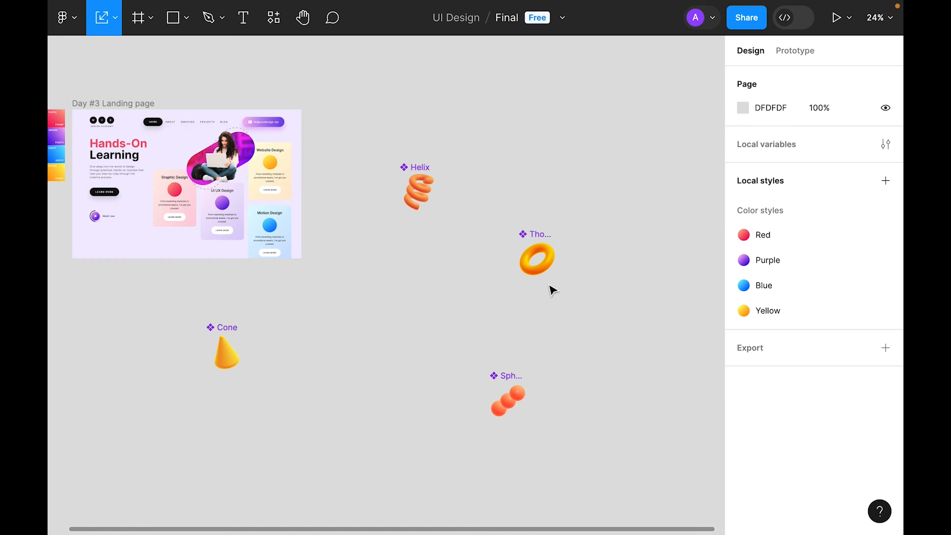
left_click(230, 363)
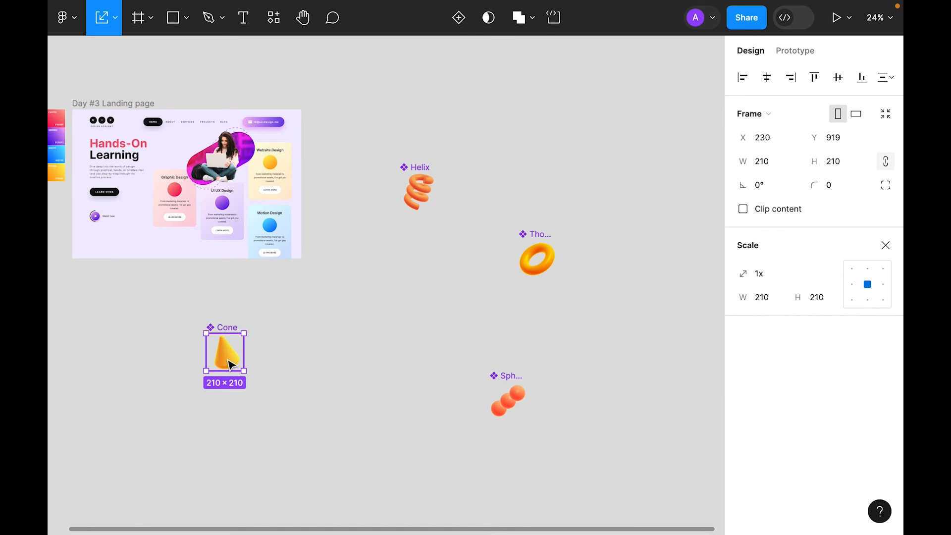
key("Delete")
Step: Paste the cone into the UI UX Design card and move the spheres into the Graphic Design card
scroll(155, 278, "left", 5)
scroll(155, 278, "up", 3)
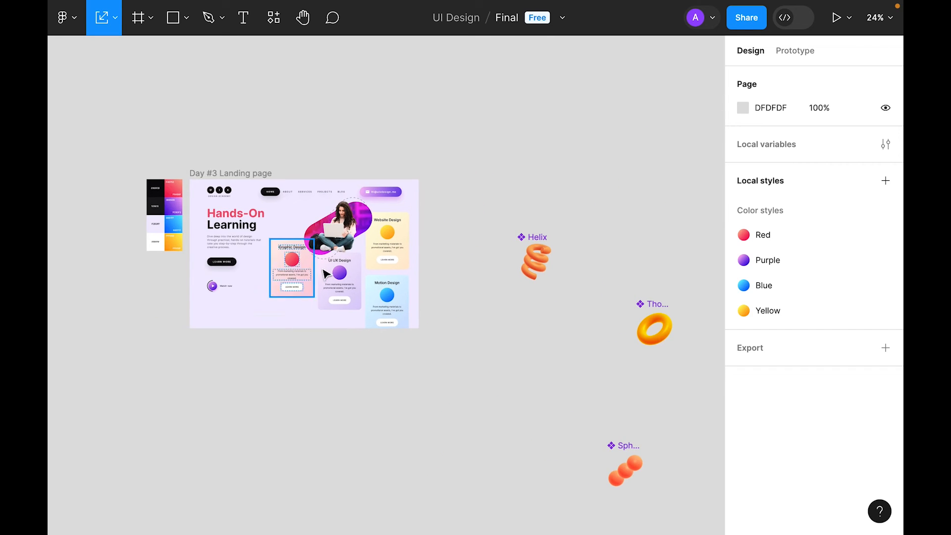
left_click(352, 275)
key("ctrl+v")
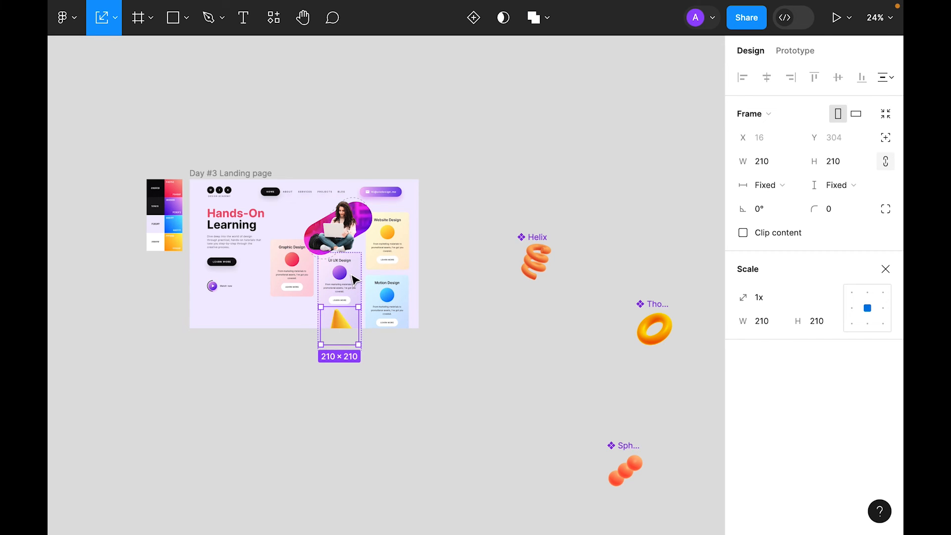
left_click(618, 471)
key("ctrl+x")
left_click(288, 292)
key("ctrl+v")
Step: Move the Helix into the Motion Design card and the Thorus into the Website Design card
left_click(536, 263)
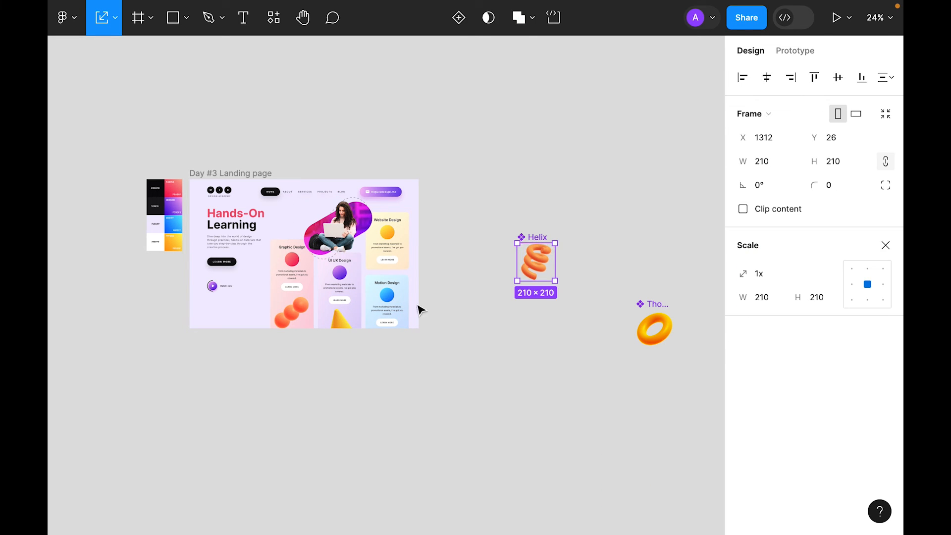
key("ctrl+x")
left_click(399, 306)
key("ctrl+v")
left_click(653, 327)
key("ctrl+x")
left_click(390, 242)
key("ctrl+v")
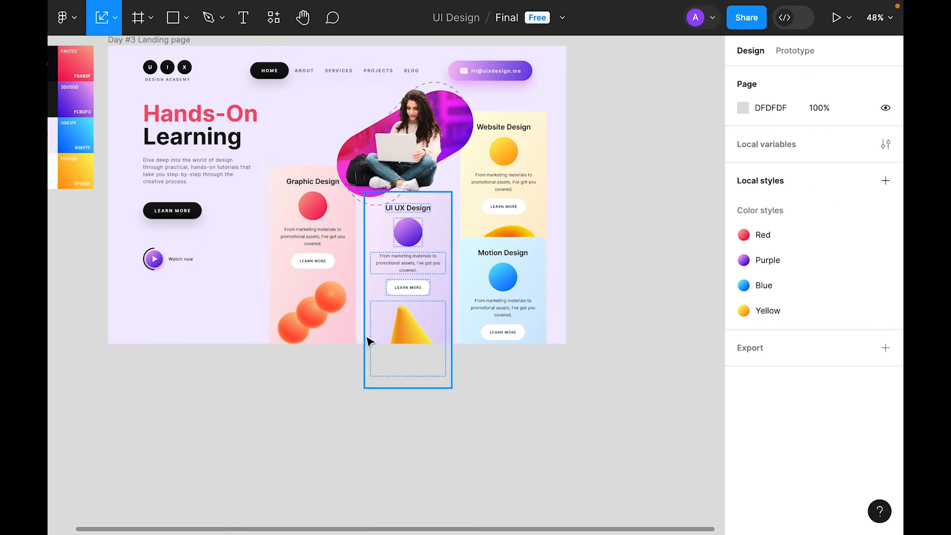
left_click(314, 308)
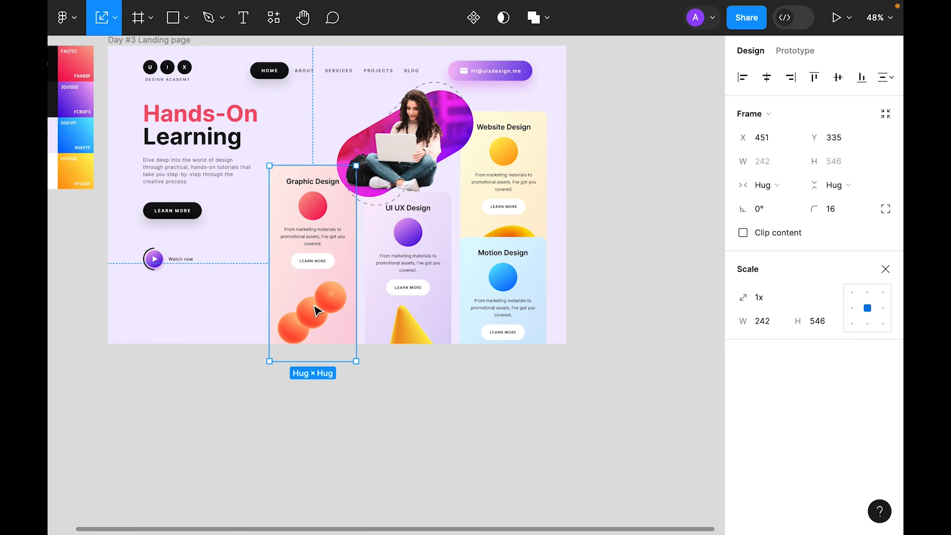
left_click(316, 310)
Step: Resize the spheres to 80×80 and place them over the Graphic Design circle
left_click(848, 165)
key("ctrl+a")
type("80")
key("Return")
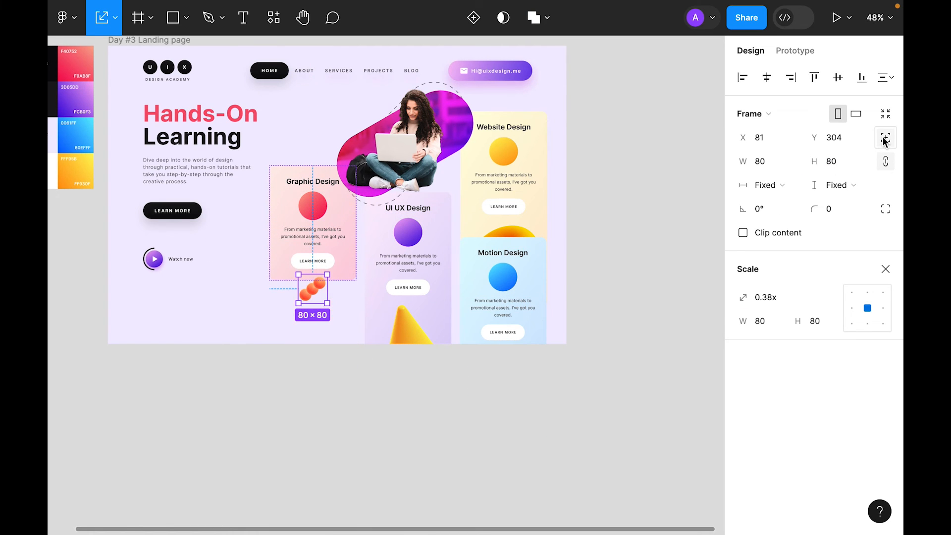
left_click_drag(320, 302, 322, 207)
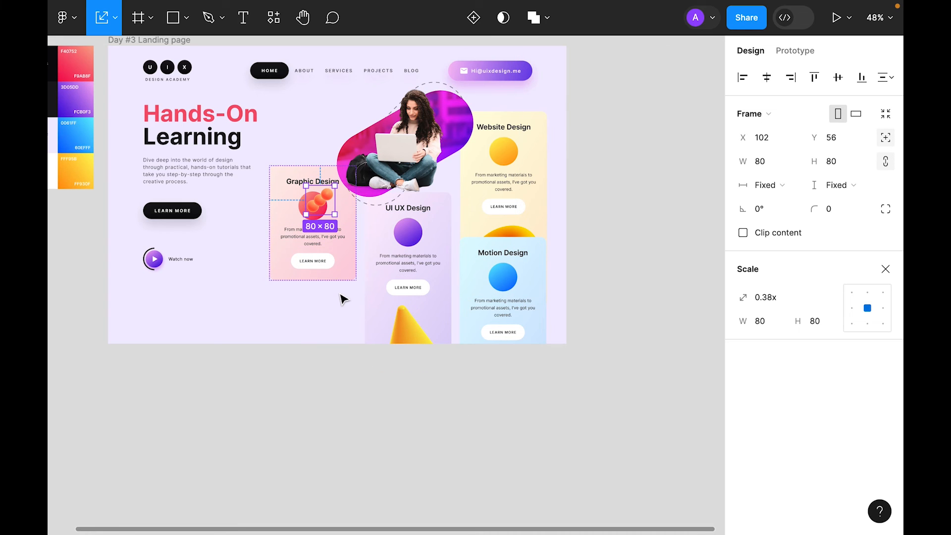
key("Down")
key("Down")
key("Down")
key("Down")
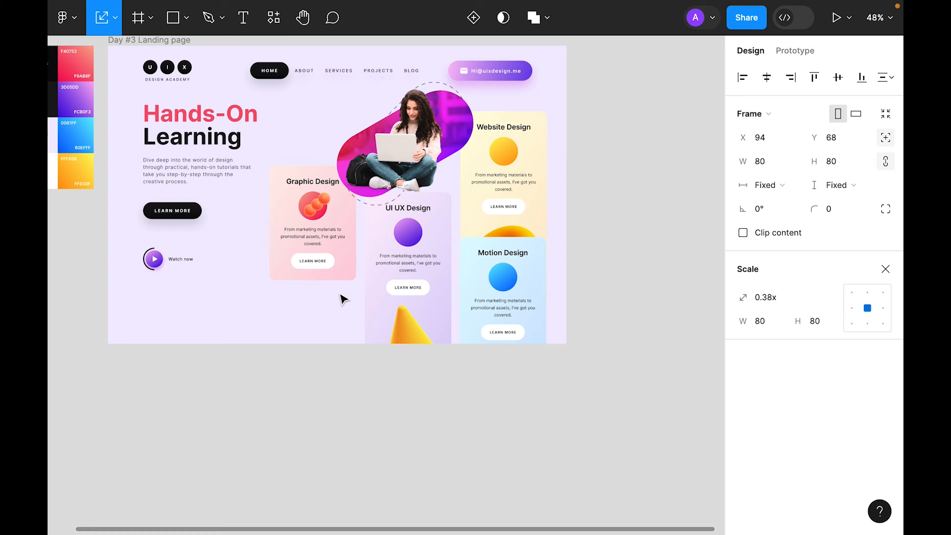
Step: Free the cone and torus from the card layouts and place them over their card circles
double_click(432, 338)
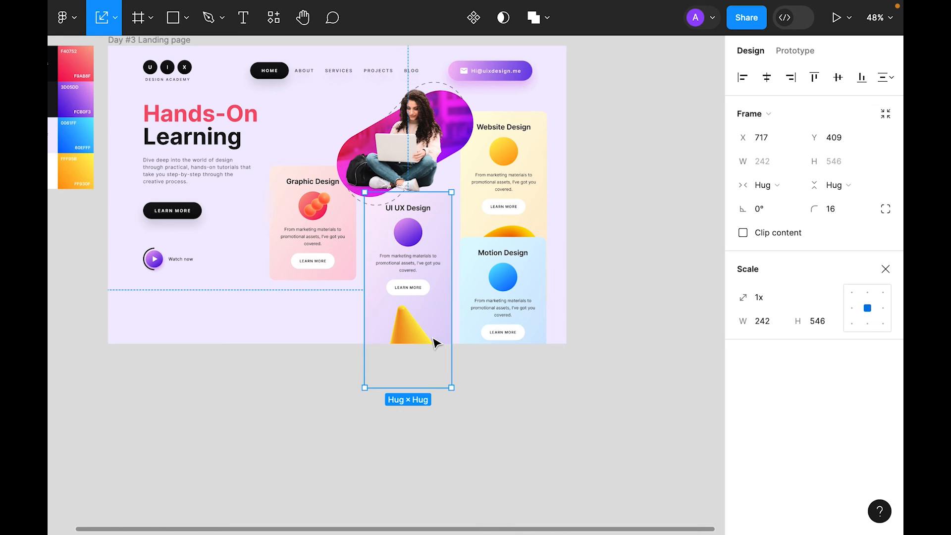
left_click(832, 161)
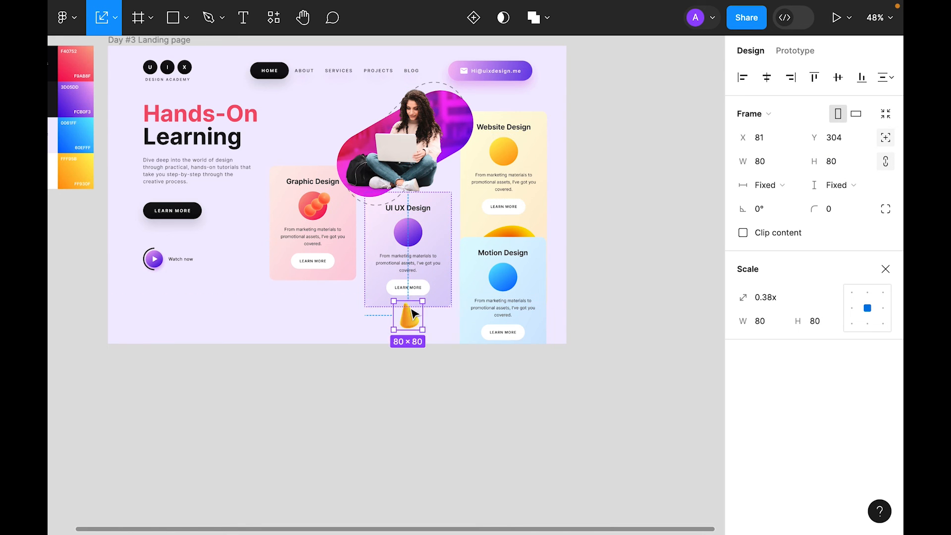
left_click_drag(411, 313, 411, 226)
left_click(527, 229)
double_click(527, 229)
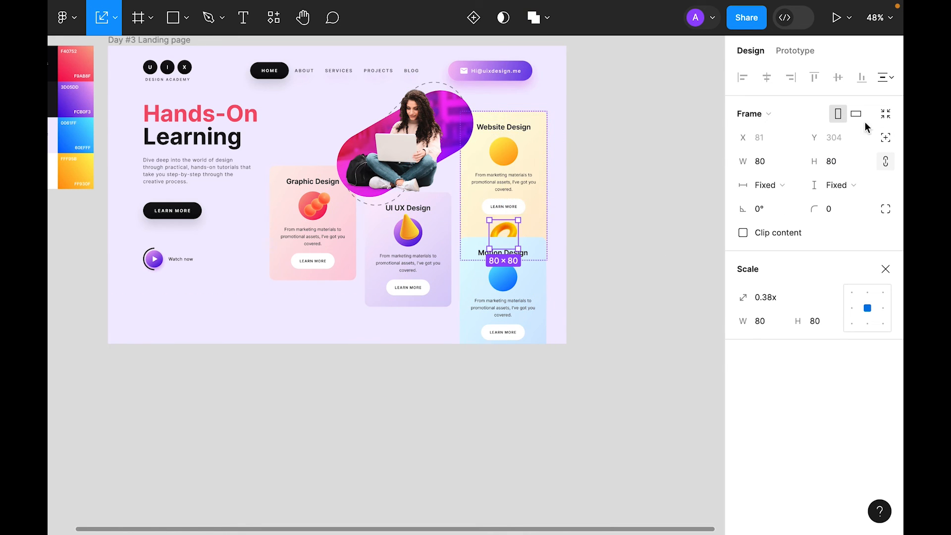
key("Up")
key("Up")
key("Up")
left_click(885, 137)
left_click_drag(511, 242, 511, 165)
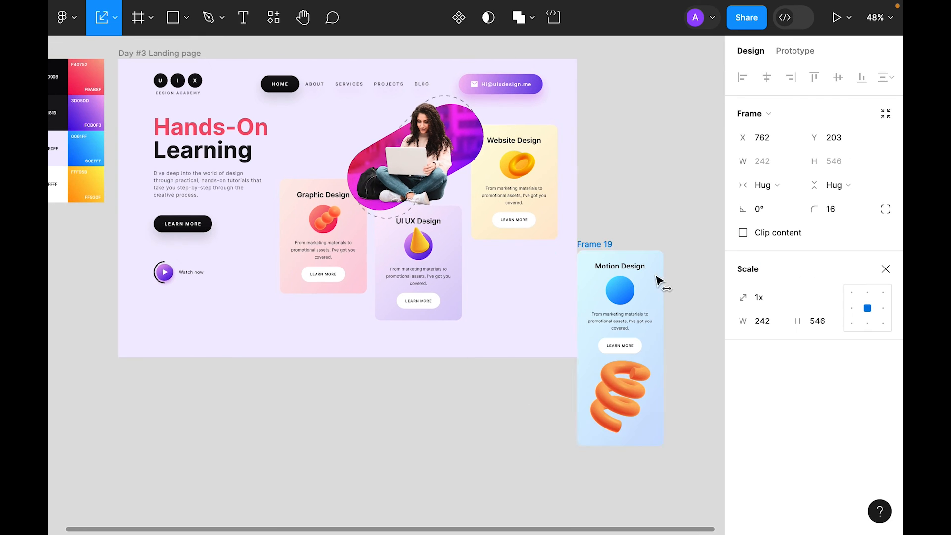
Step: Position the Motion Design card under Website Design and zoom to fit the landing page
left_click(640, 374)
left_click_drag(640, 374, 640, 288)
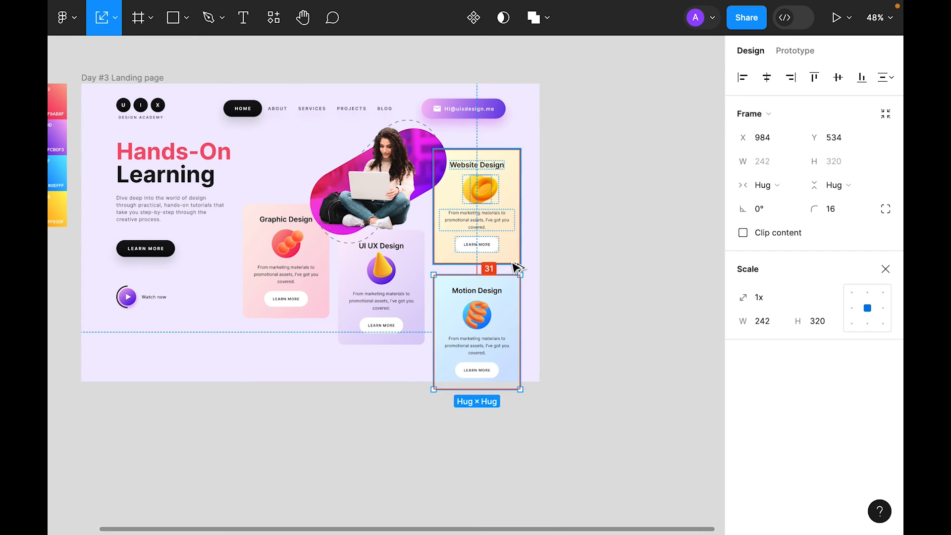
left_click(682, 255)
key("shift+2")
key("v")
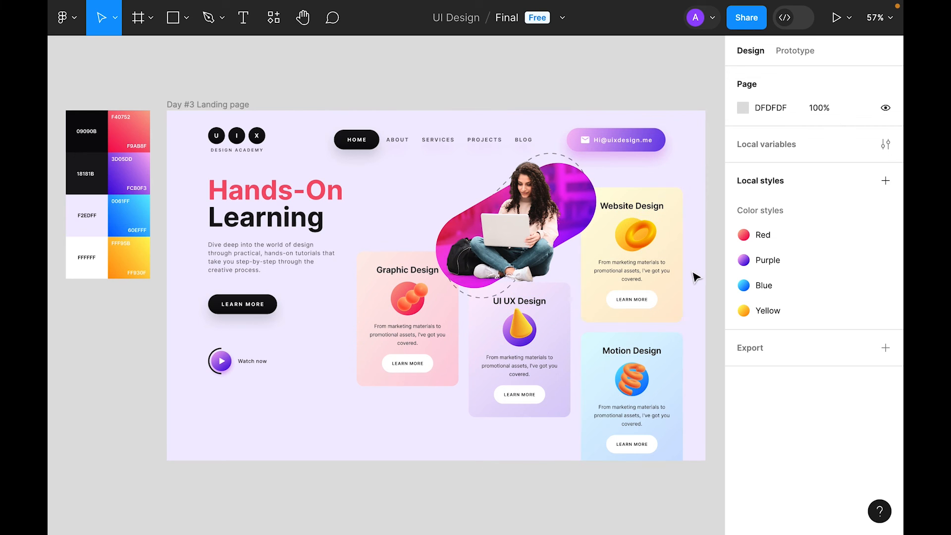
Step: Nudge the Website Design and Motion Design cards down together
left_click(663, 263)
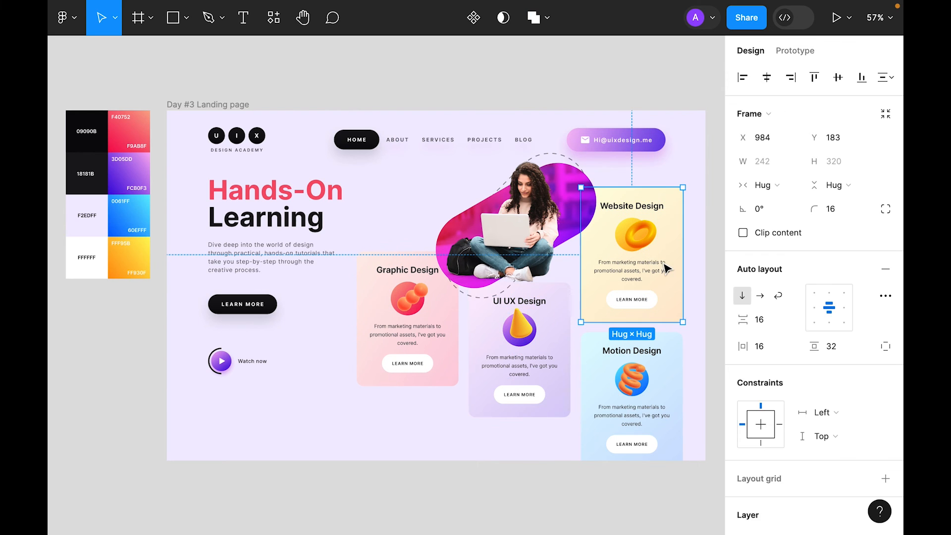
left_click(654, 403, "shift")
left_click_drag(654, 403, 654, 404)
key("Down")
key("Down")
key("Down")
key("Down")
key("Down")
key("Down")
key("Down")
key("Down")
key("Down")
key("Down")
key("Down")
key("Down")
key("Down")
key("Down")
key("Down")
key("Down")
key("Down")
key("Down")
key("Down")
key("Down")
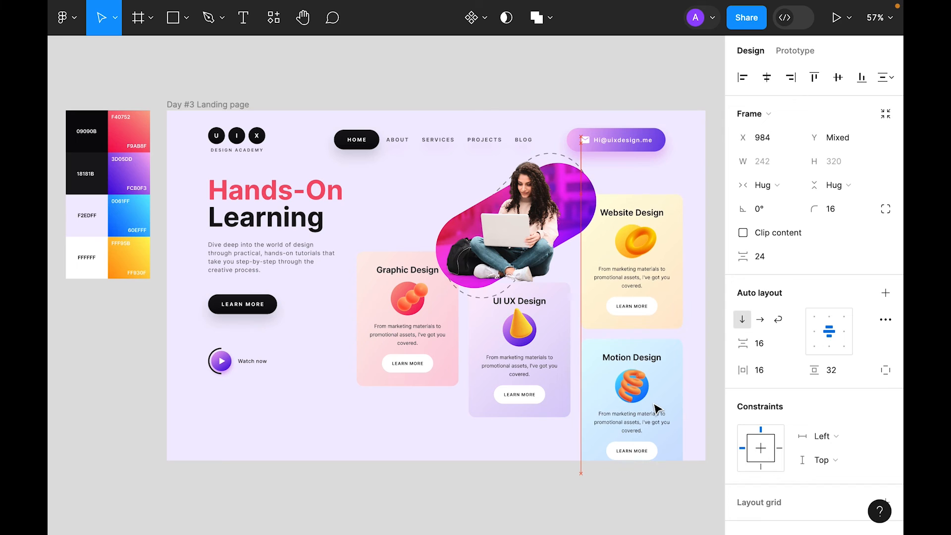
key("Down")
key("Down")
key("Down")
key("Down")
key("Down")
key("Down")
key("Down")
key("Down")
key("Down")
key("Down")
key("Down")
key("Down")
key("Down")
key("Down")
key("Down")
key("Down")
key("Down")
key("Down")
key("Down")
key("Down")
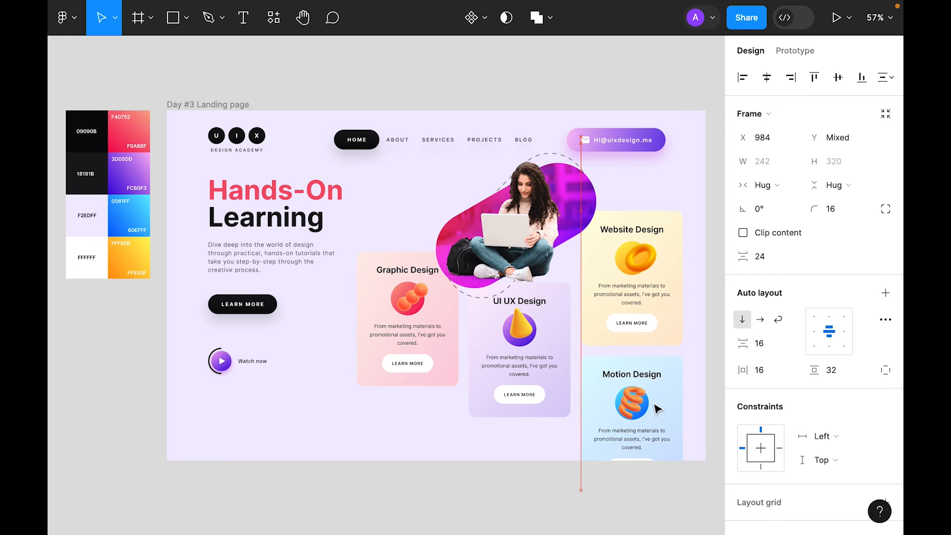
key("Down")
key("Down")
key("Down")
key("Down")
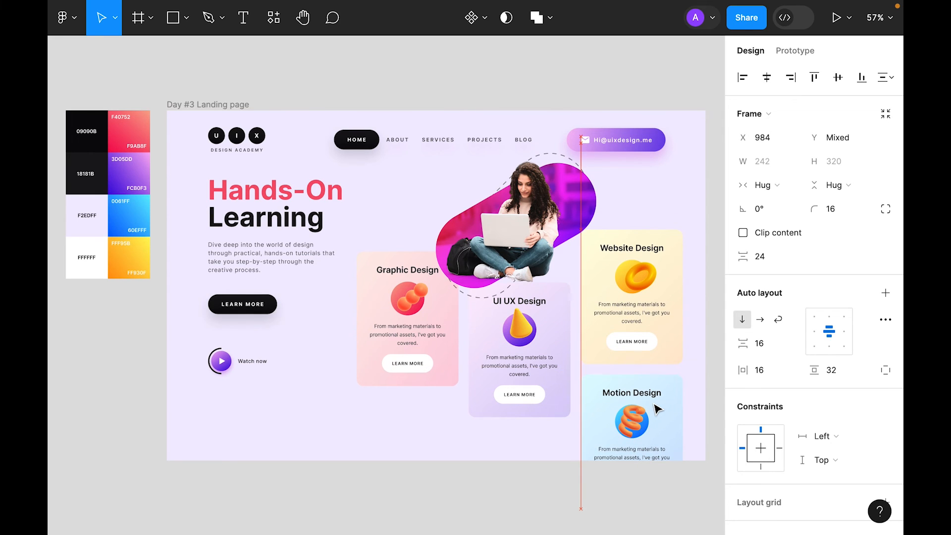
Step: Lower the Graphic and UI UX Design cards, then drop UI UX Design slightly further
left_click(550, 354)
left_click(445, 342, "shift")
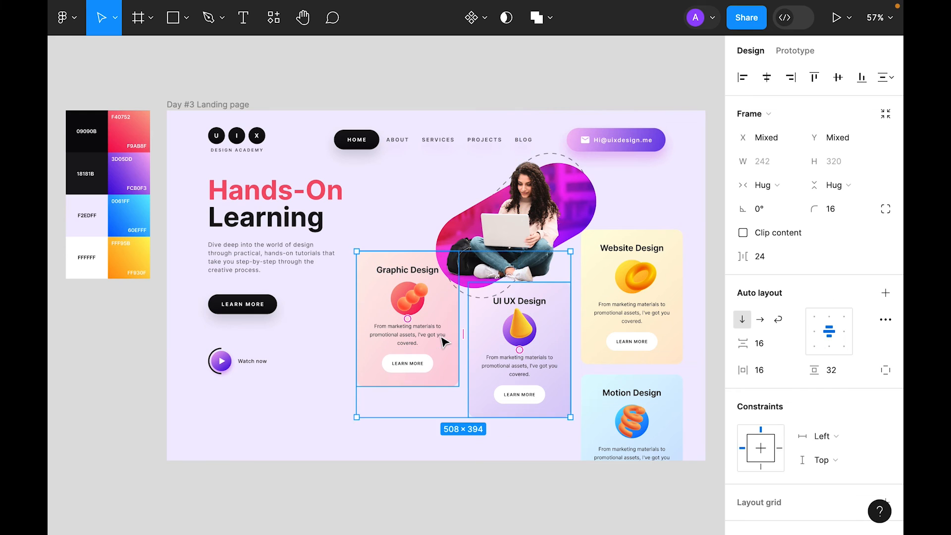
key("Down")
key("Down")
key("Down")
key("Down")
key("Down")
key("Down")
key("Down")
key("Down")
key("Down")
key("Down")
key("Down")
key("Down")
key("Down")
key("Down")
key("Down")
key("Down")
key("Down")
key("Down")
key("Down")
key("Down")
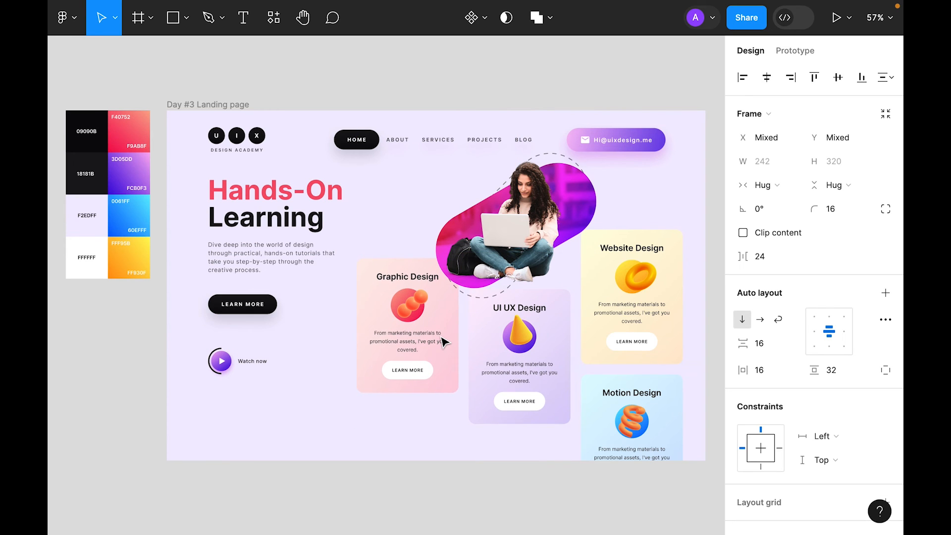
left_click(456, 496)
left_click(558, 333)
key("Down")
key("Down")
key("Down")
key("Down")
key("Down")
key("Down")
key("Down")
key("Down")
key("Down")
key("Down")
key("Down")
key("Down")
key("Down")
key("Down")
key("Down")
key("Down")
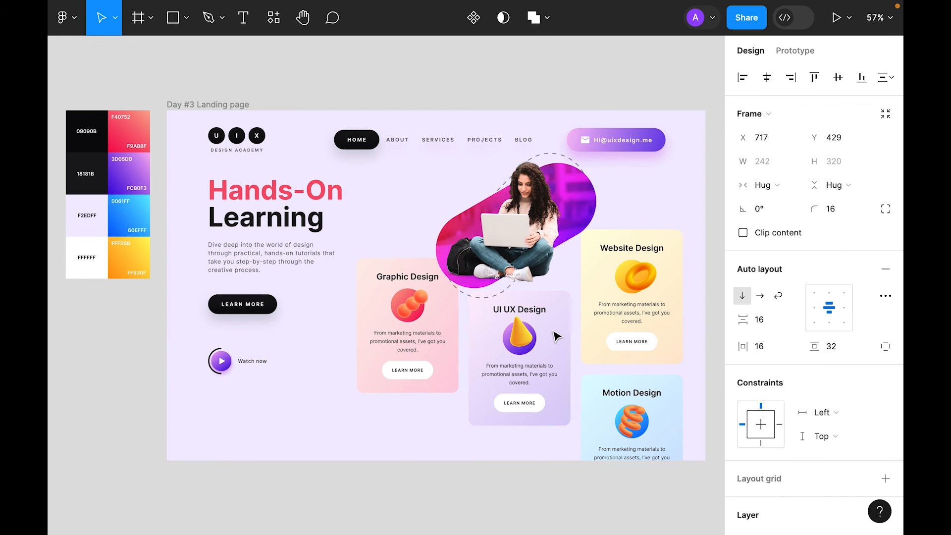
key("Down")
key("Down")
key("Down")
key("Down")
key("Down")
key("Down")
key("Down")
key("Down")
key("Down")
key("Down")
key("Down")
key("Down")
key("Up")
key("Up")
key("Up")
key("Up")
key("Up")
key("Up")
key("Up")
key("Up")
key("Up")
key("Up")
key("Up")
key("Up")
key("Up")
key("Up")
key("Up")
key("Up")
key("Down")
key("Down")
key("Down")
key("Down")
key("Up")
key("Up")
key("Up")
key("Up")
key("Up")
key("Up")
key("Up")
key("Up")
key("Up")
key("Up")
key("Up")
key("Up")
key("Up")
key("Up")
key("Up")
key("Up")
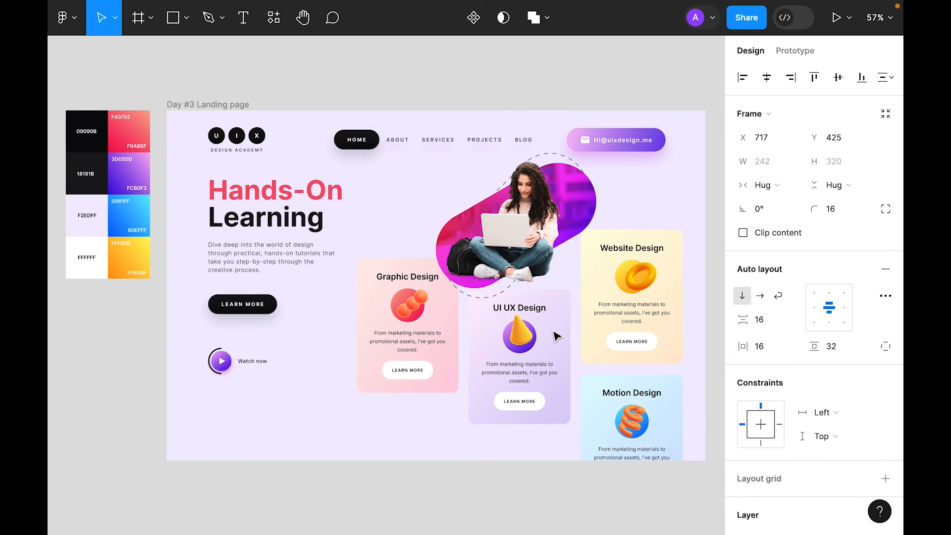
key("Down")
key("Down")
key("Down")
key("Down")
left_click(538, 503)
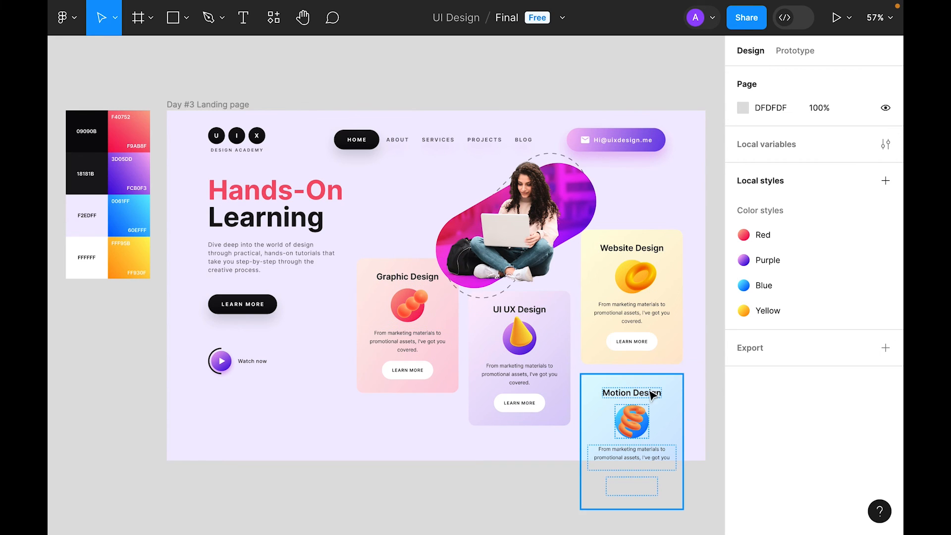
Step: Duplicate the spheres icon, move the copy above the cards beside the photo, and scale it down
left_click(409, 305)
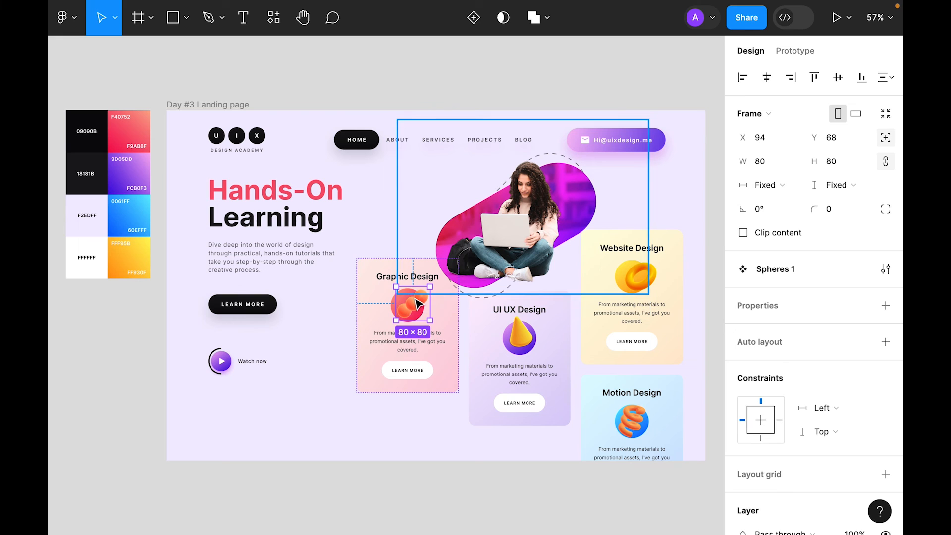
left_click(297, 364)
key("super+z")
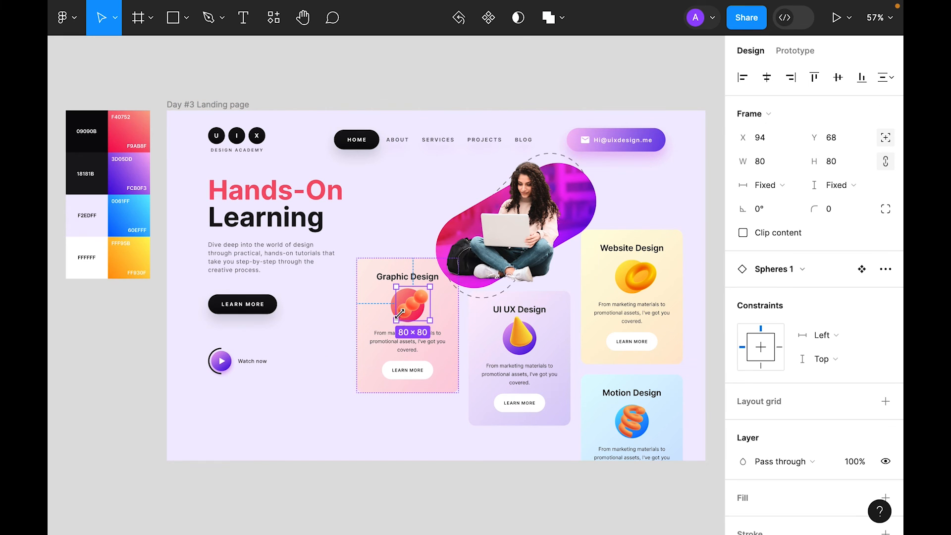
left_click_drag(415, 316, 634, 185)
key("k")
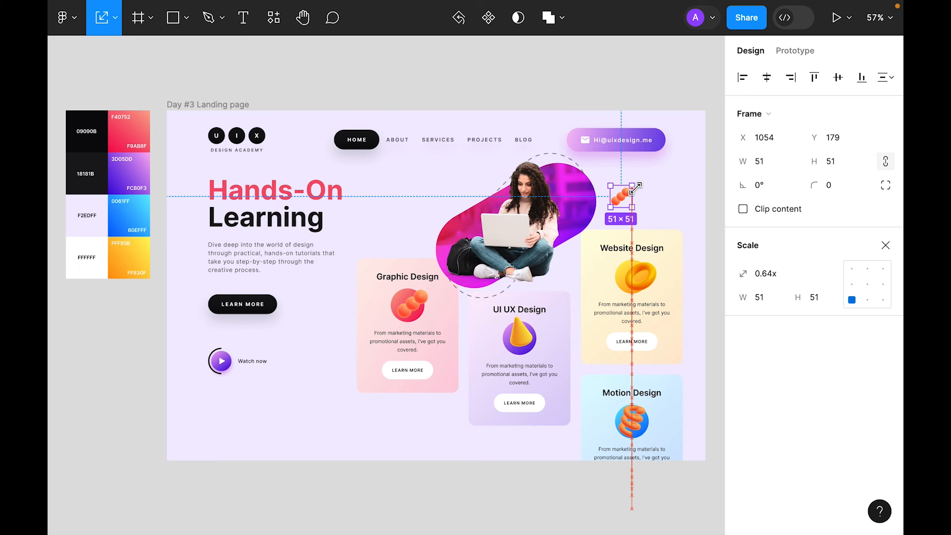
left_click(885, 245)
Step: Add a layer blur to the spheres copy
scroll(837, 338, "down", 3)
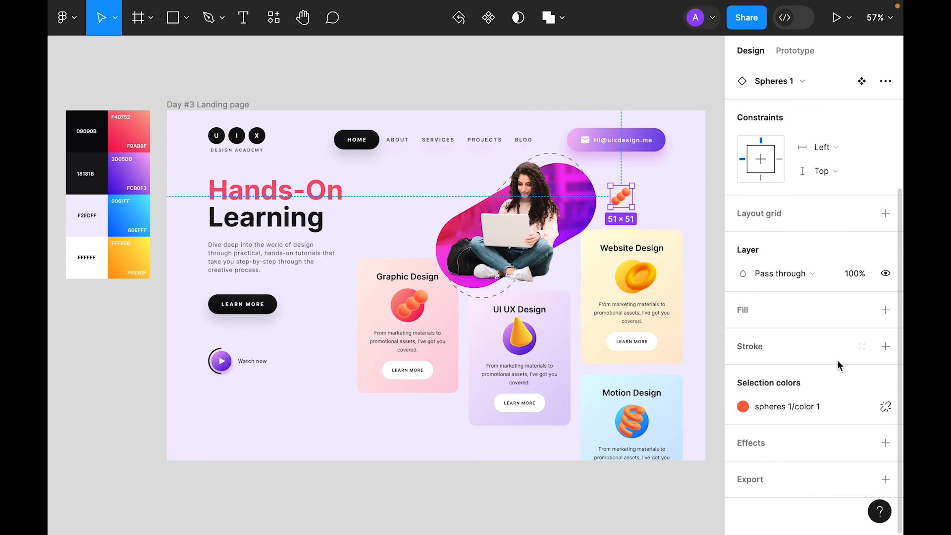
left_click(885, 443)
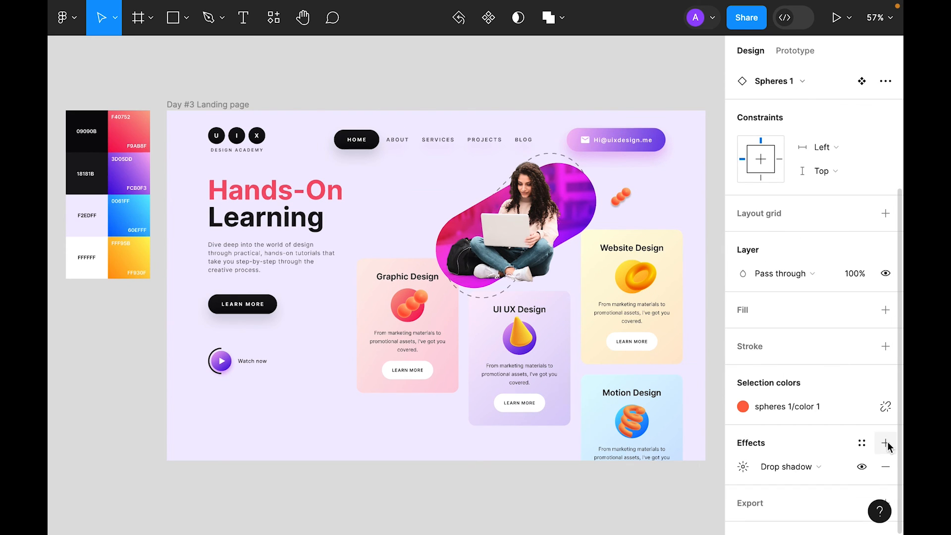
left_click(795, 442)
left_click(798, 455)
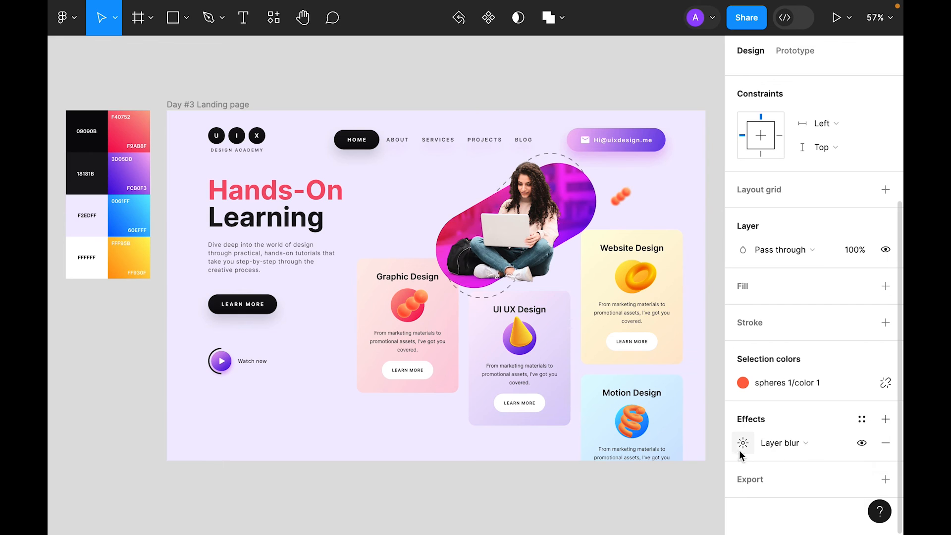
left_click(737, 442)
left_click_drag(559, 483, 579, 484)
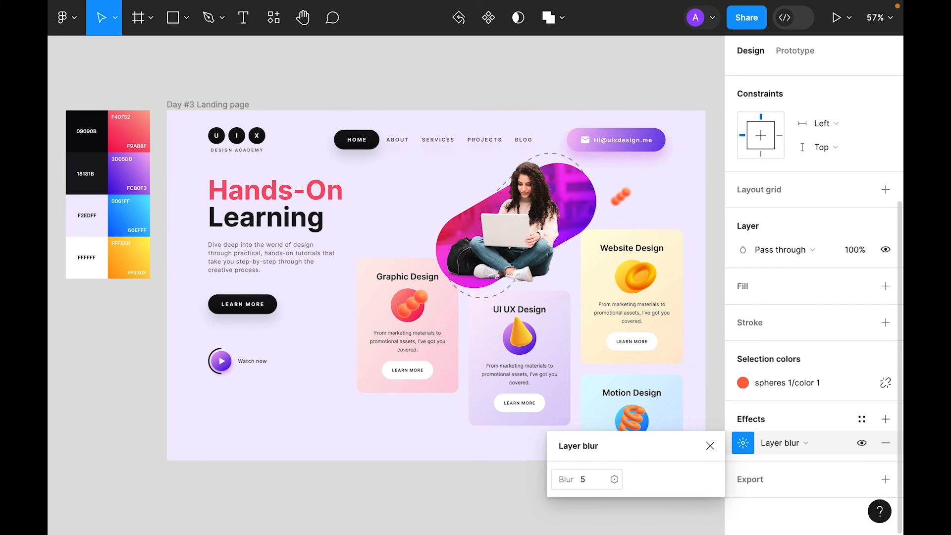
left_click(711, 445)
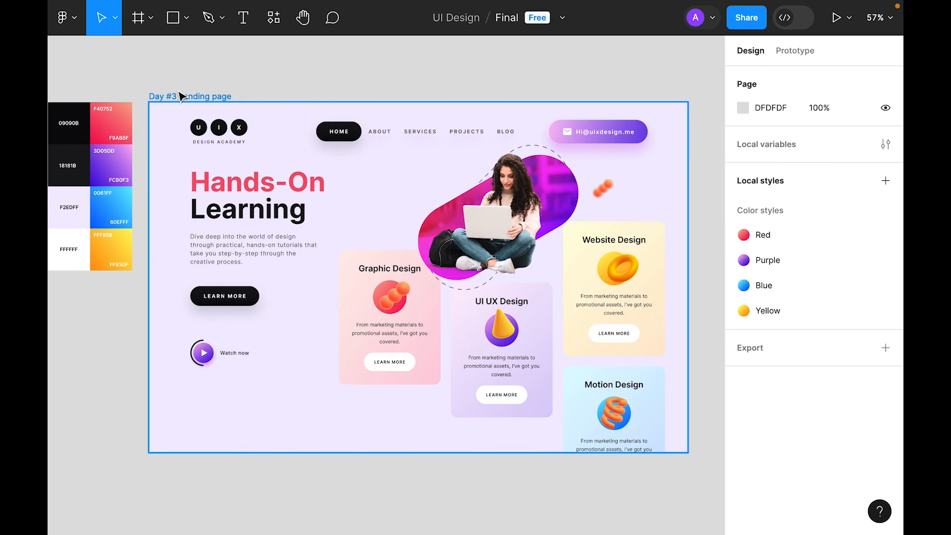
Step: Paste the purple cube and place it above the end of the Hands-On headline
left_click(183, 95)
key("super+v")
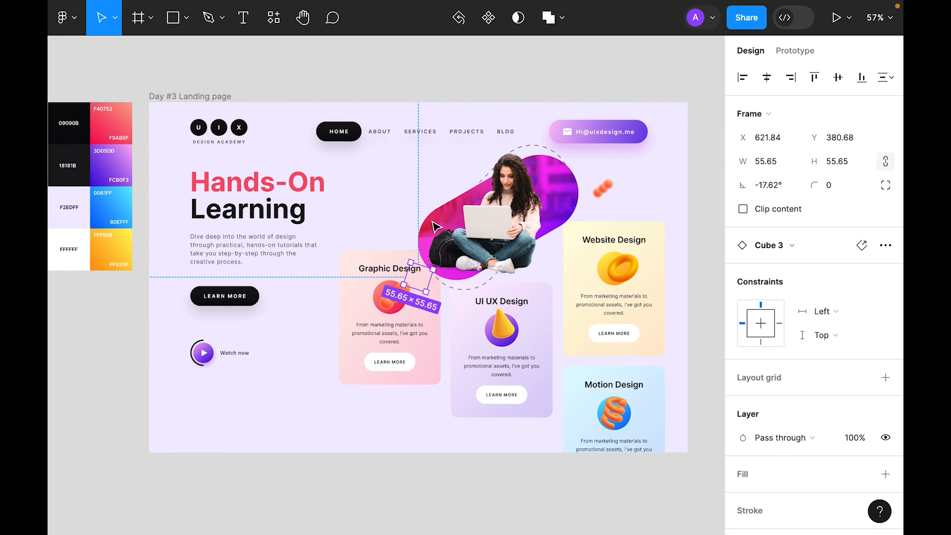
key("Up")
key("Up")
key("Up")
key("Up")
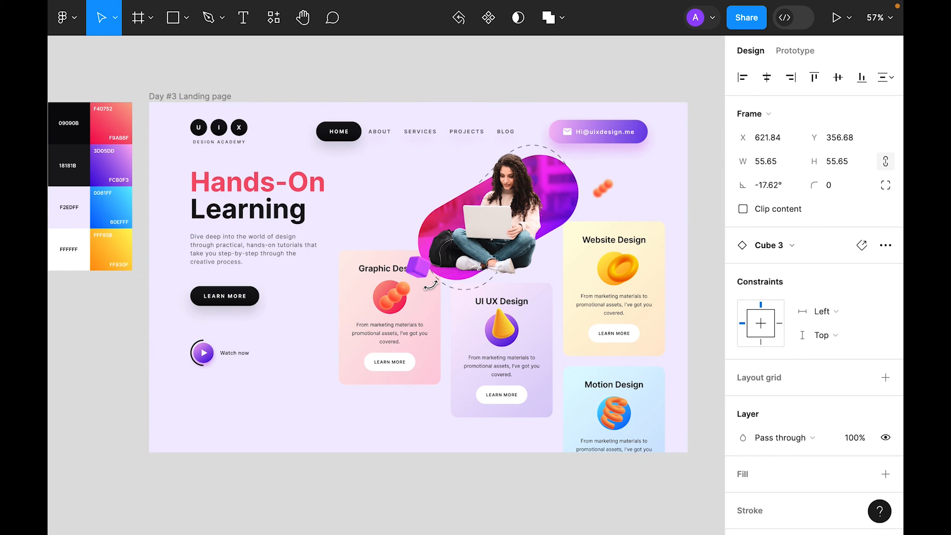
left_click_drag(416, 263, 391, 165)
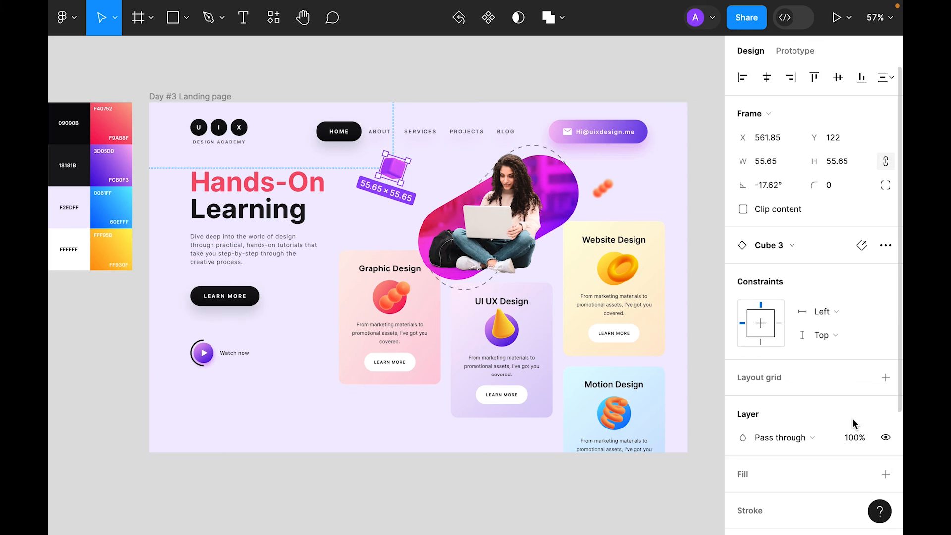
Step: Give the cube a layer blur of 8
scroll(853, 422, "down", 3)
left_click(893, 441)
left_click(771, 465)
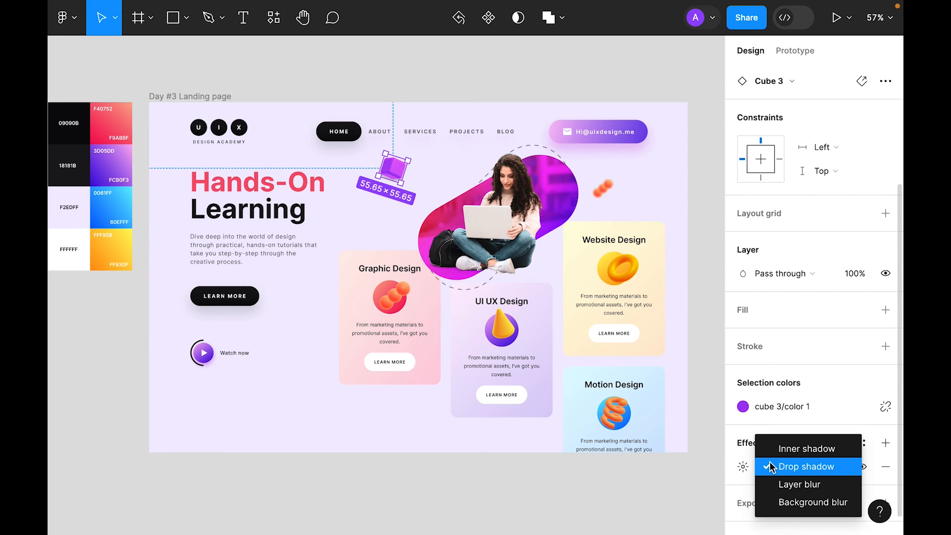
left_click(808, 484)
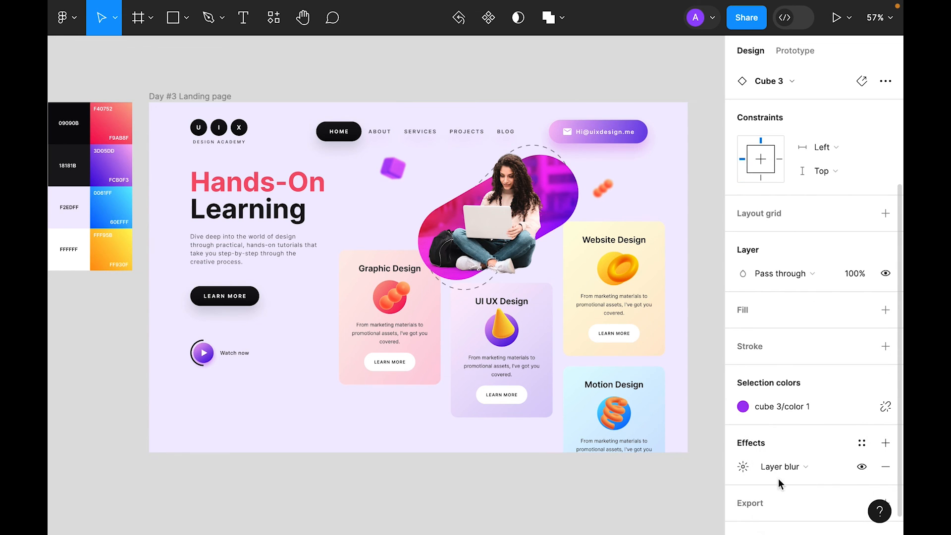
left_click(743, 467)
type("8")
key("Return")
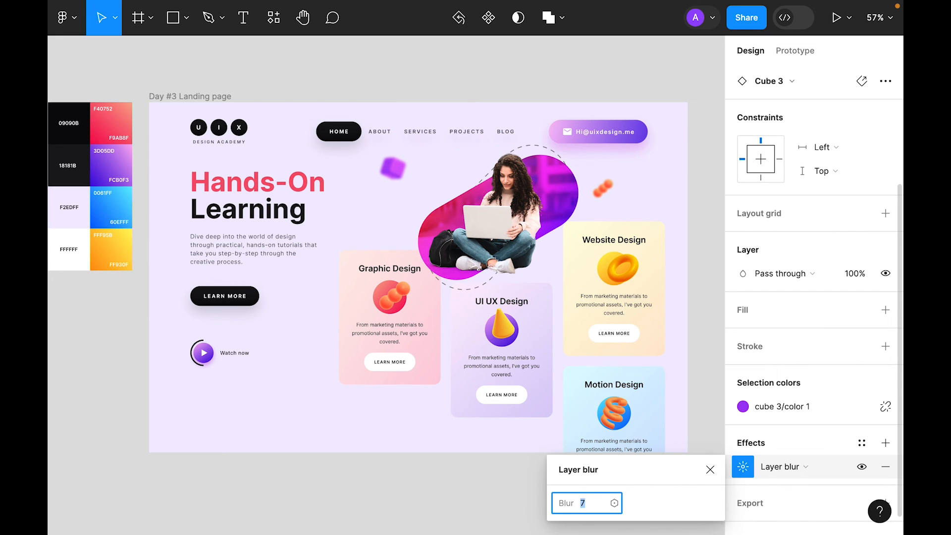
left_click(664, 477)
left_click(717, 470)
Step: Scale the cube to 0.8x and nudge it slightly right and down
key("k")
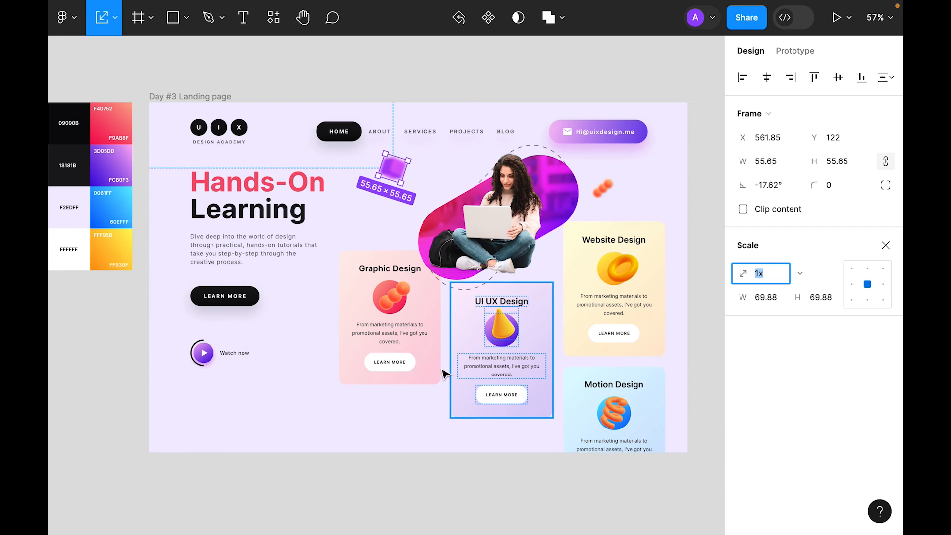
scroll(388, 154, "right", 1)
left_click_drag(375, 149, 381, 158)
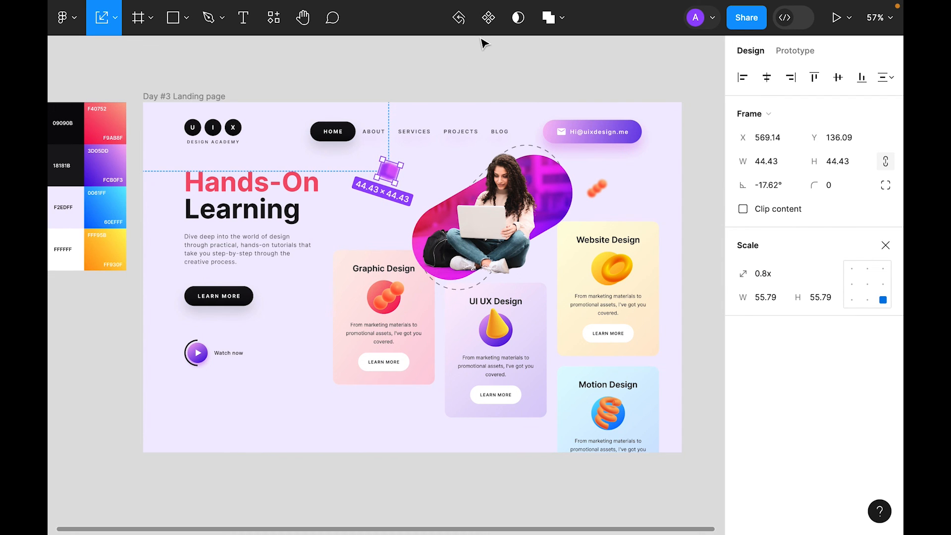
key("Right")
key("Right")
key("Right")
key("Right")
key("Down")
key("Down")
key("Down")
key("Down")
key("Down")
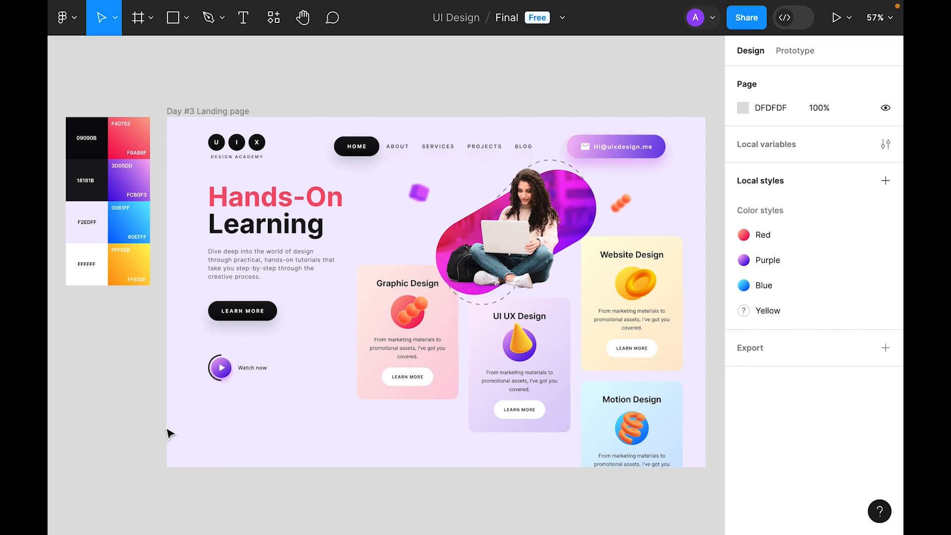
Step: Draw a square below the Watch now link and round it into a circle with radius 99
left_click(173, 18)
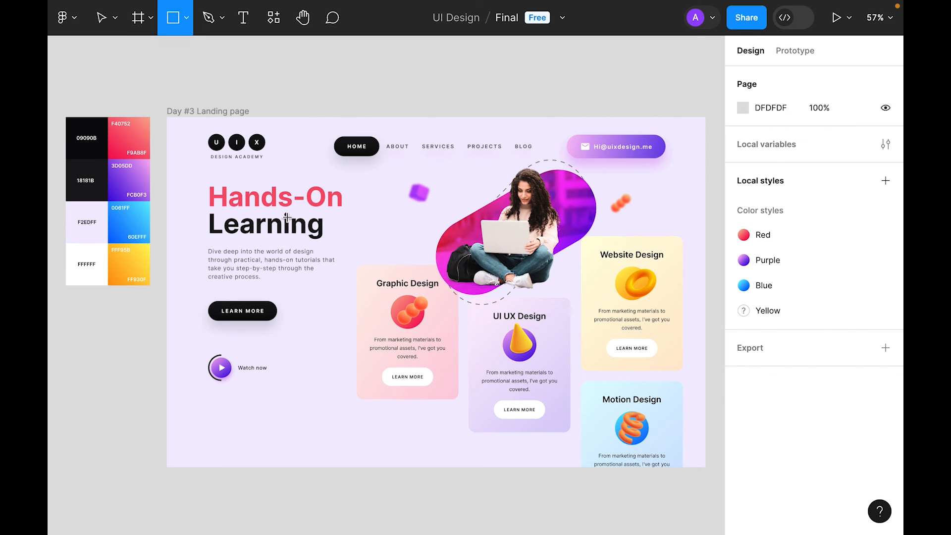
left_click(242, 433)
left_click_drag(245, 420, 238, 418)
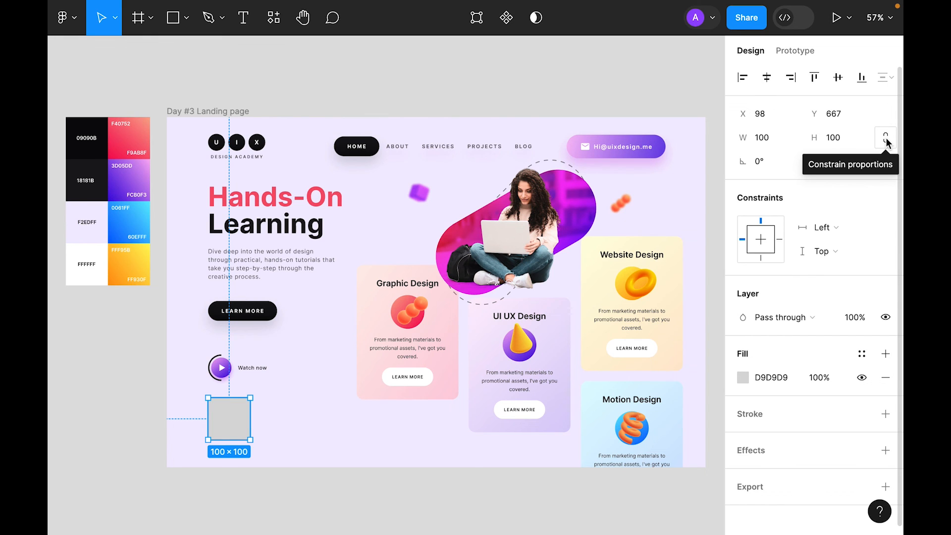
left_click(850, 163)
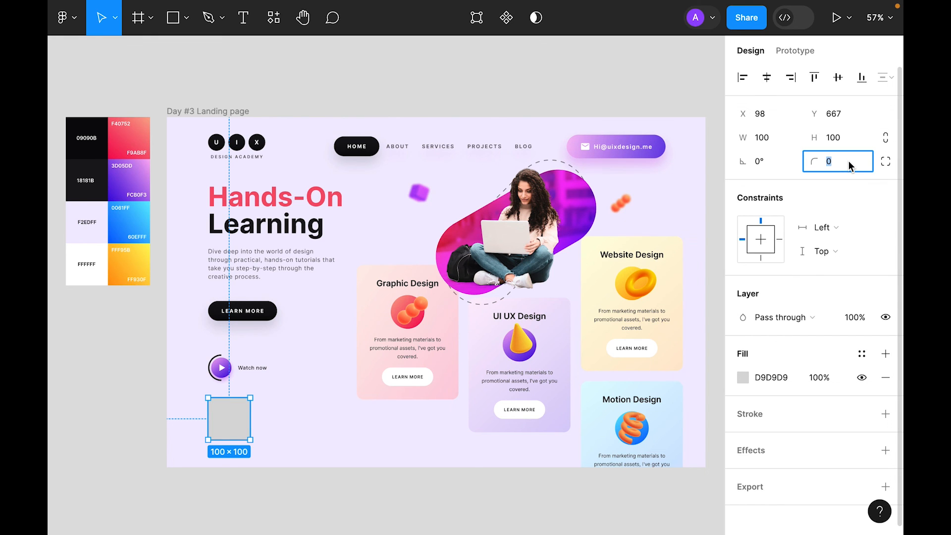
type("99")
key("Return")
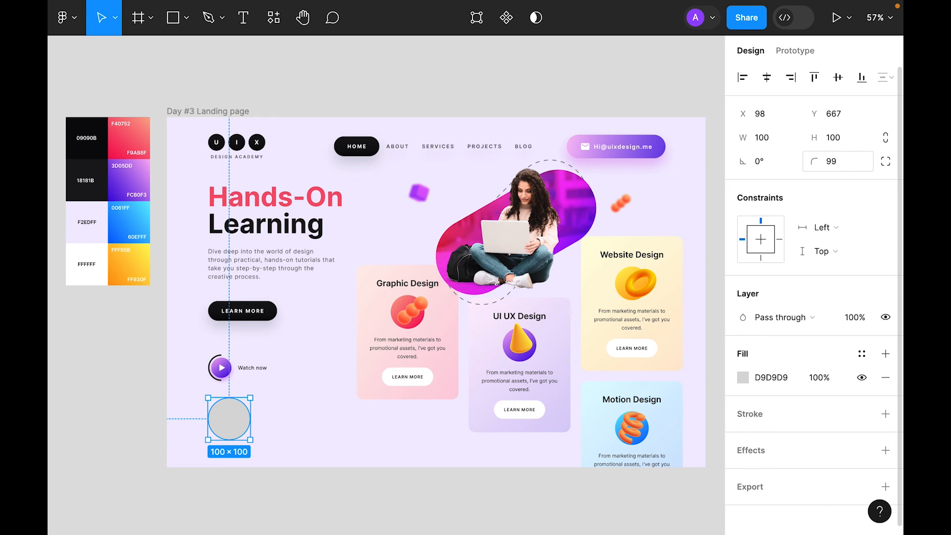
Step: Fill the circle white (FFFFFF), align it with the text column, and size it 80×80
left_click(743, 377)
type("f")
key("Return")
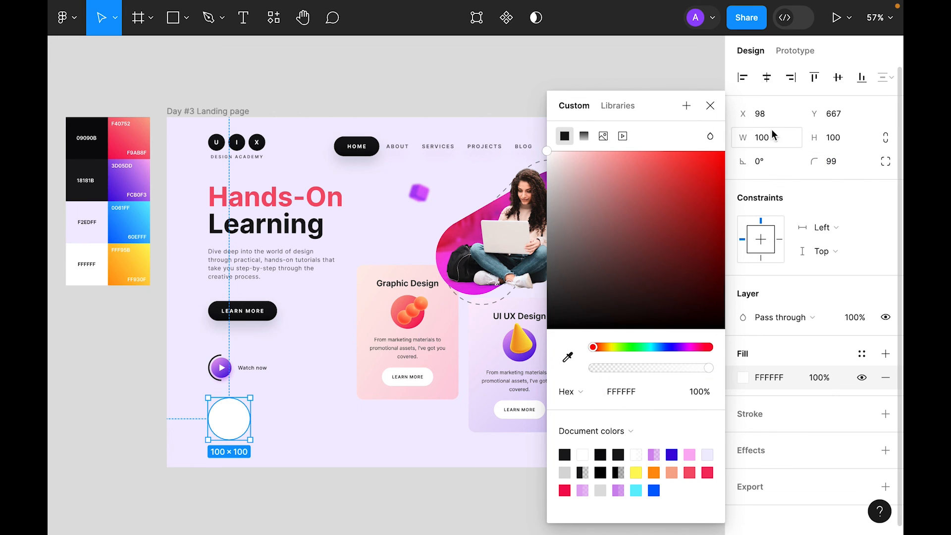
left_click(742, 78)
left_click(710, 106)
left_click(371, 487)
left_click(195, 422)
left_click_drag(195, 422, 231, 425)
scroll(229, 423, "down", 1)
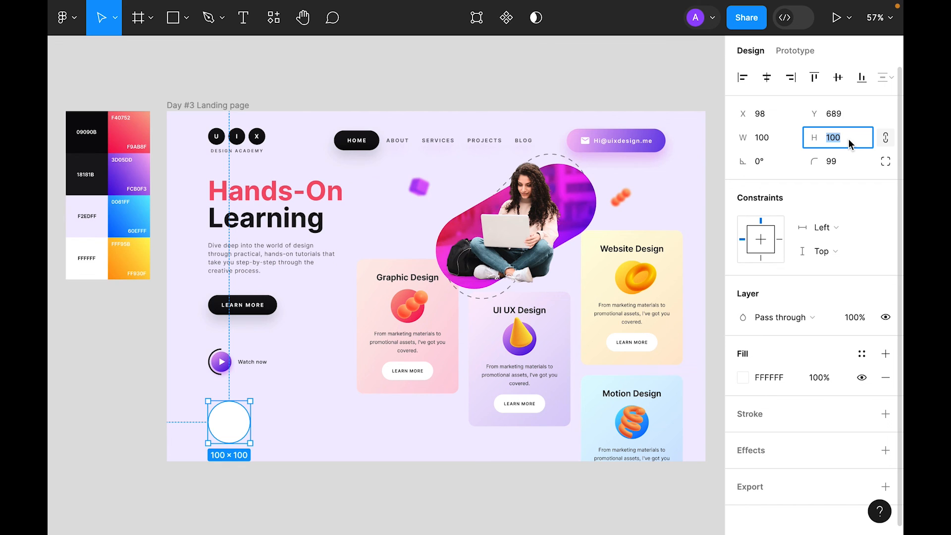
key("Return")
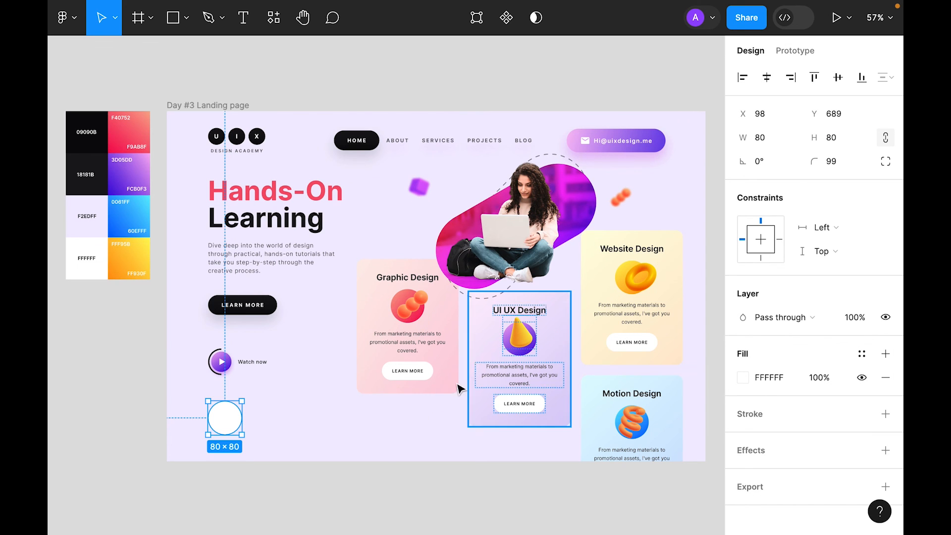
Step: Add a drop shadow to the circle with Y offset 20 and blur 40
scroll(783, 379, "down", 1)
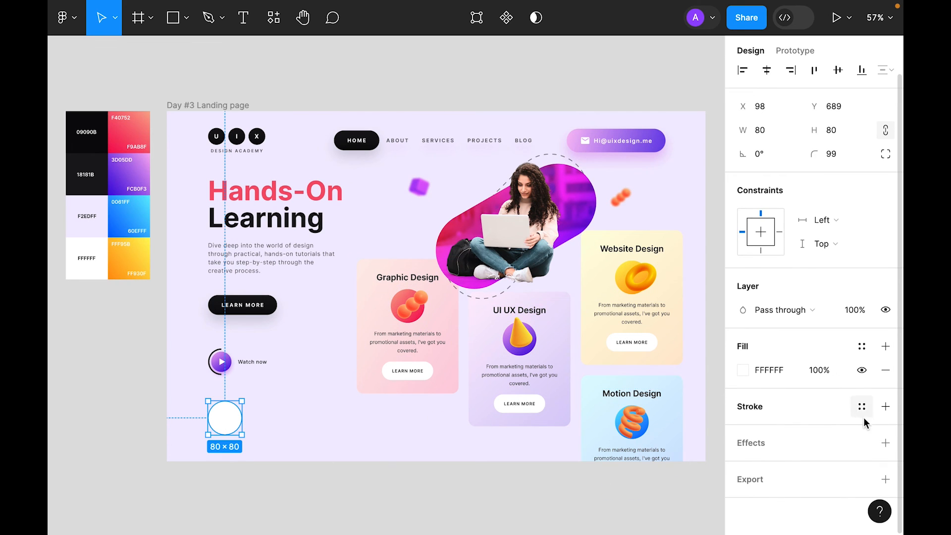
left_click(886, 443)
left_click(744, 443)
left_click(593, 486)
type("20")
key("Tab")
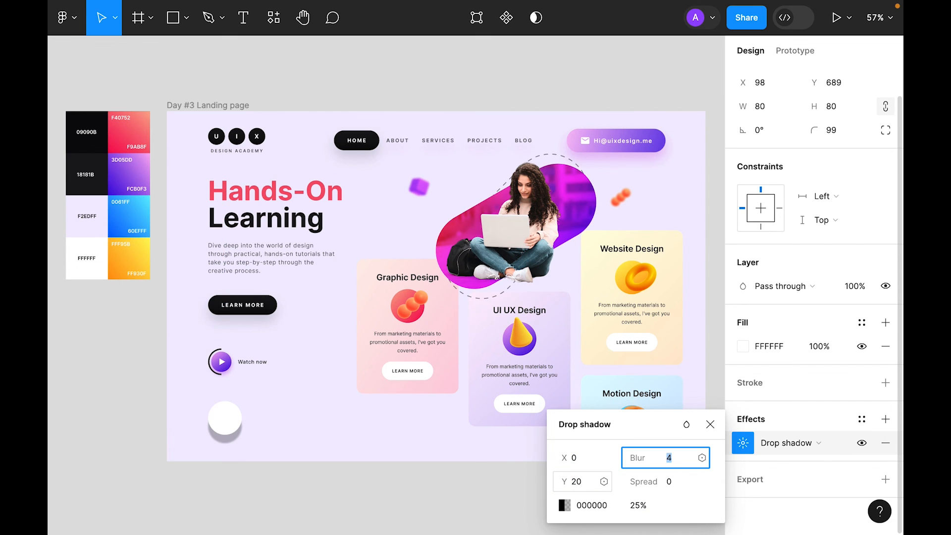
key("Return")
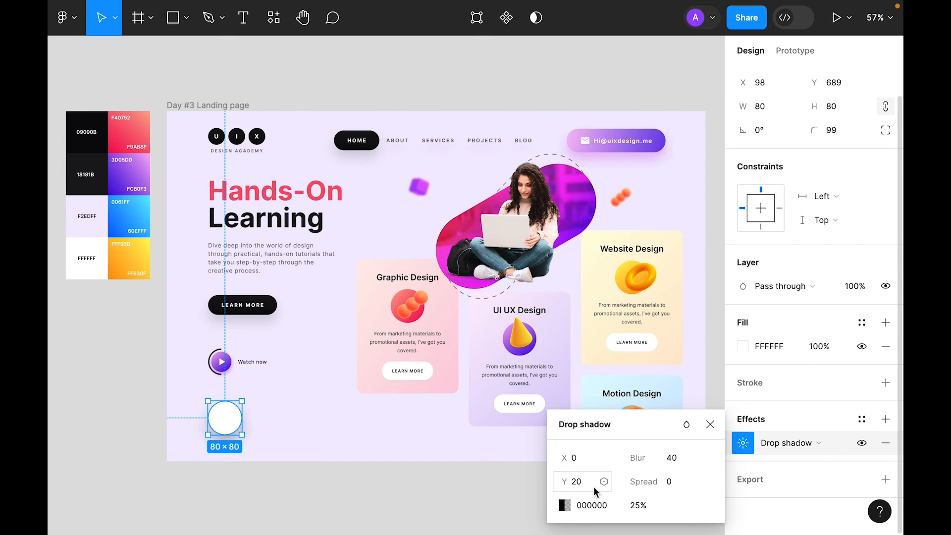
left_click(710, 425)
Step: Duplicate the circle with a 24 px gap and repeat it into a row of five
left_click(345, 508)
left_click_drag(230, 423, 277, 424)
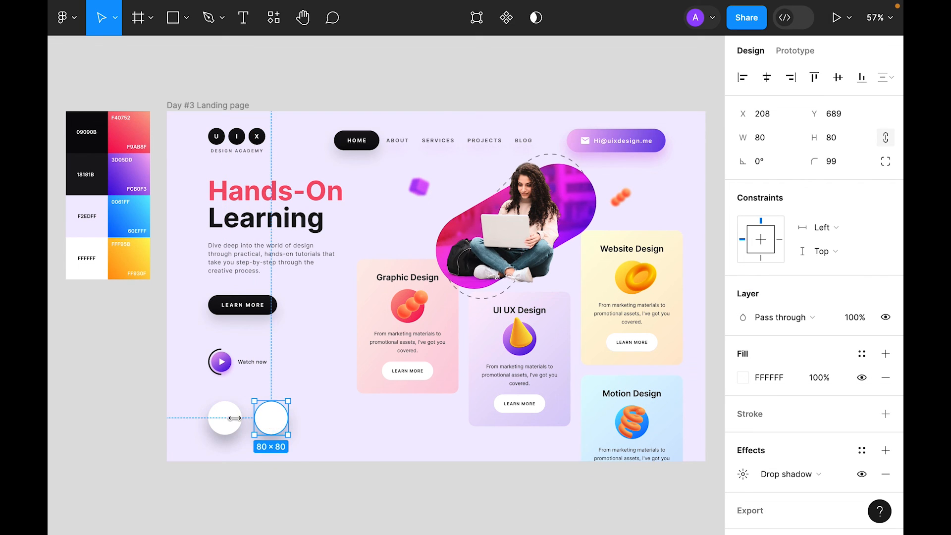
key("Left")
key("Left")
key("Left")
key("Left")
key("Left")
key("Left")
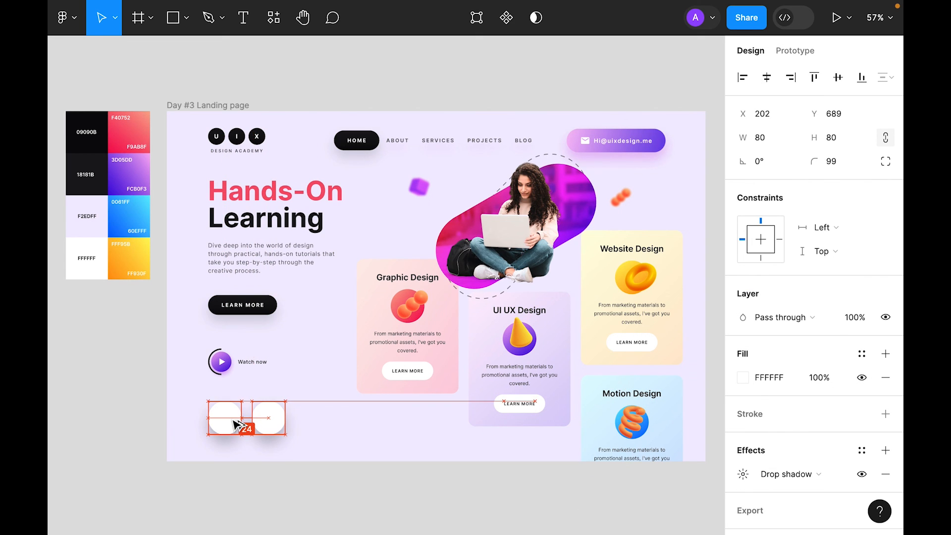
key("ctrl+d")
key("ctrl+d")
key("ctrl+d")
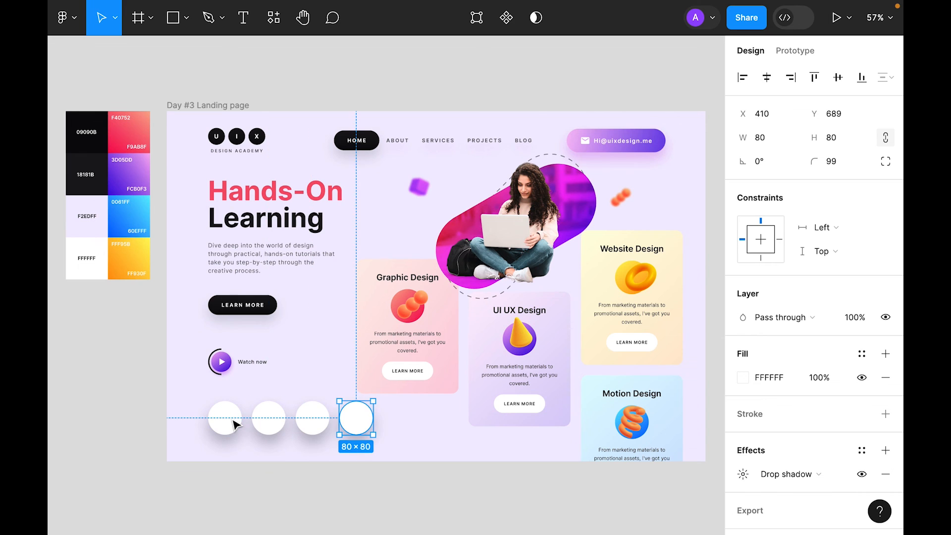
left_click(346, 480)
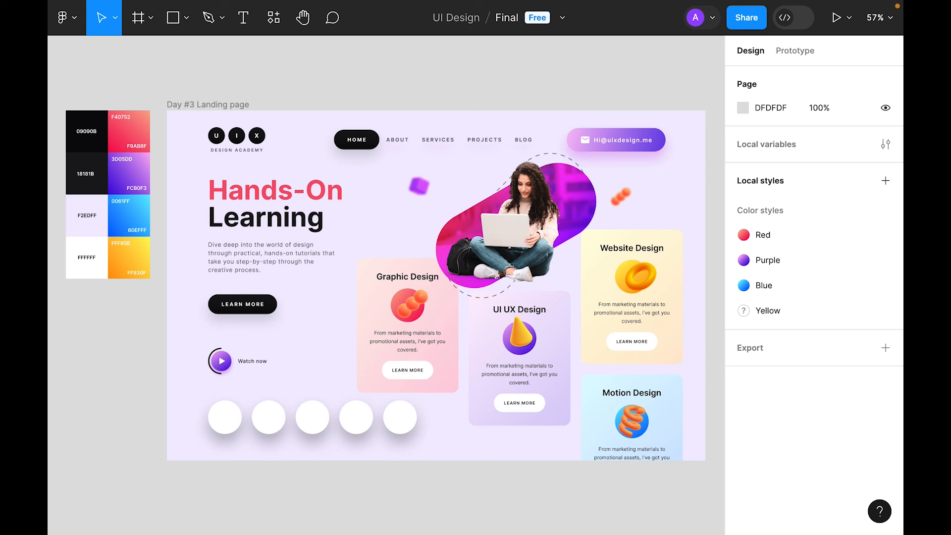
Step: Paste the Figma logo onto the first circle and scale it proportionally to fit
left_click(223, 427)
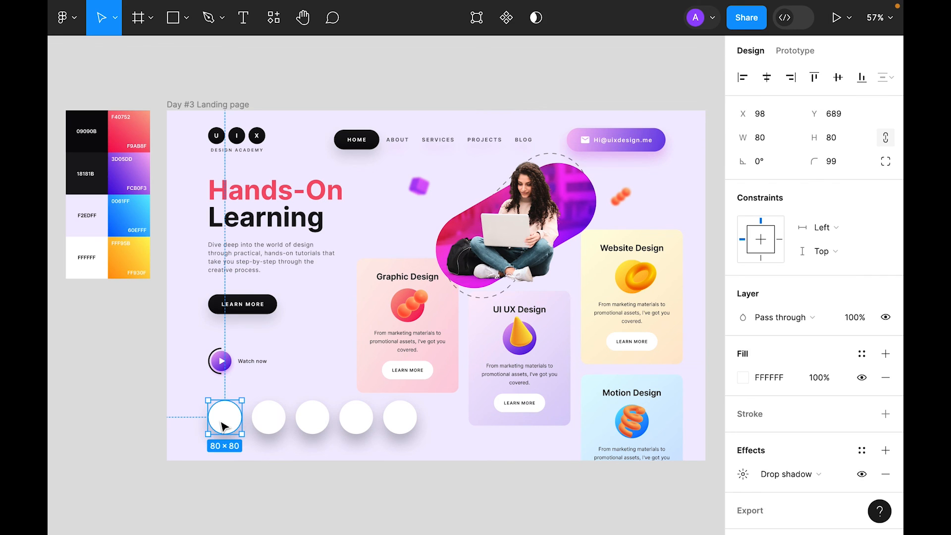
key("ctrl+v")
left_click_drag(268, 289, 236, 421)
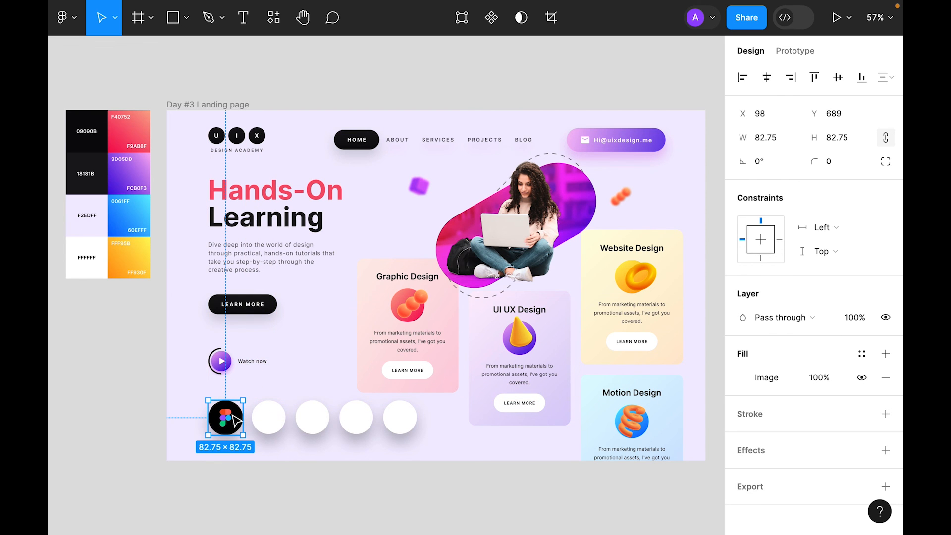
key("k")
left_click(800, 225)
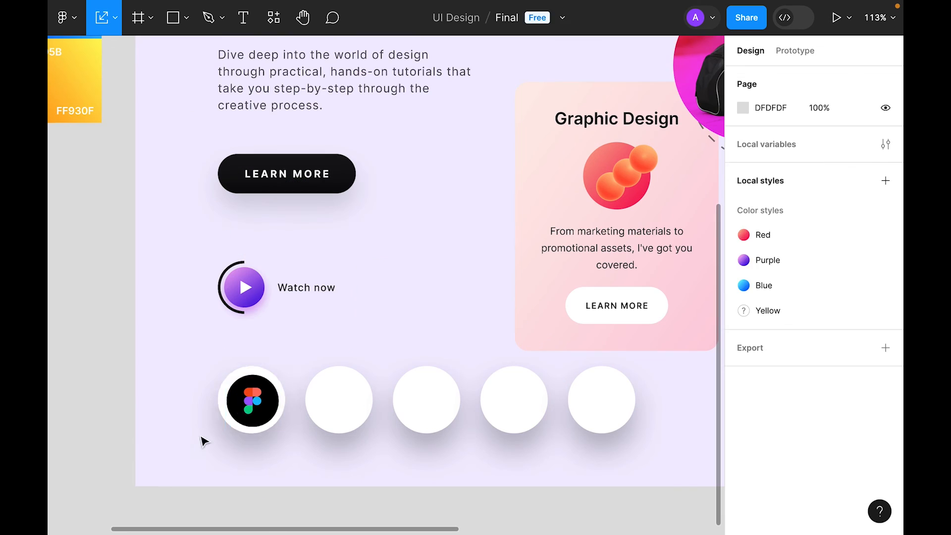
left_click_drag(138, 445, 286, 309)
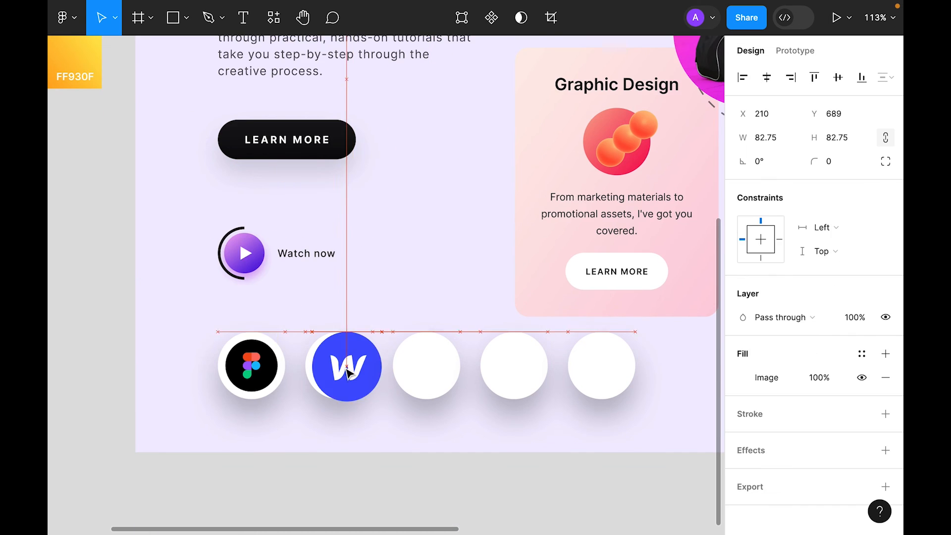
Step: Paste the Webflow and Ps logos and scale them into their circles
key("k")
key("Escape")
key("ctrl+v")
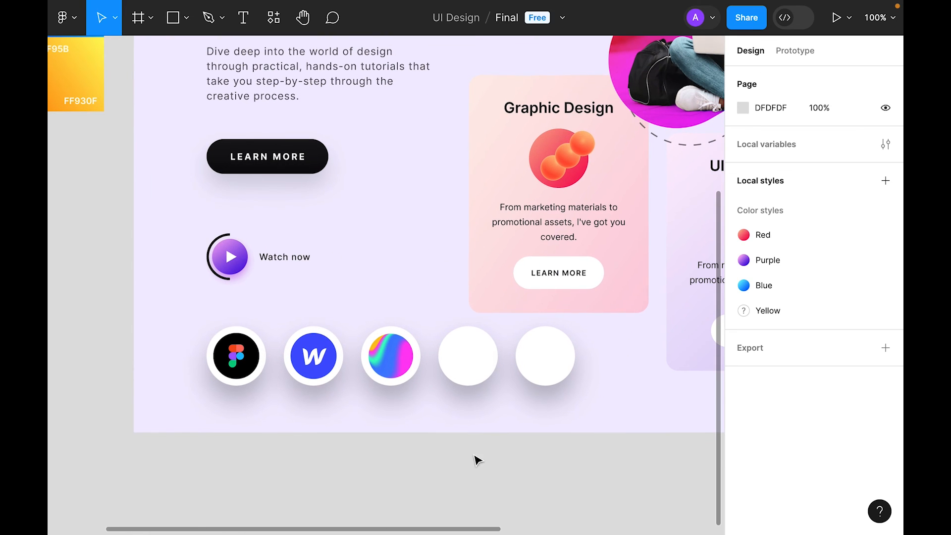
key("ctrl+v")
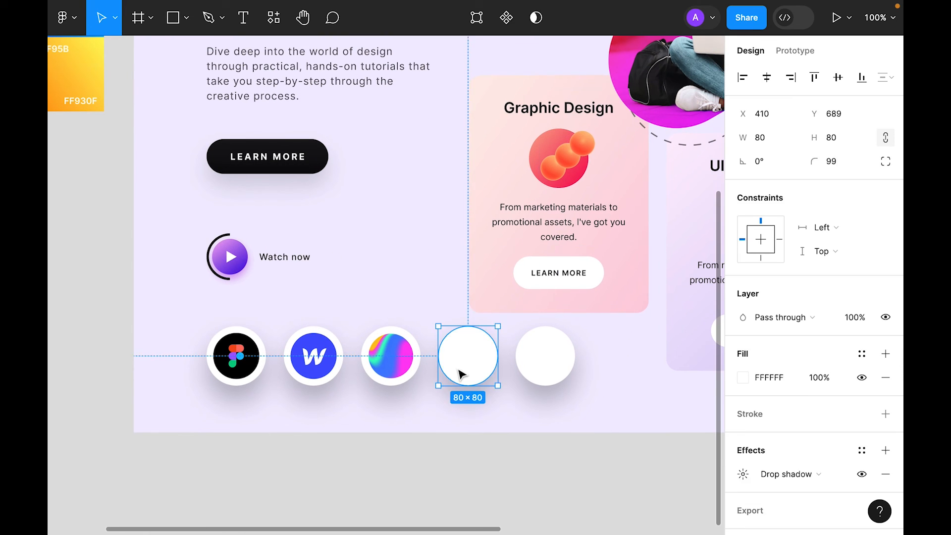
key("k")
left_click(760, 227)
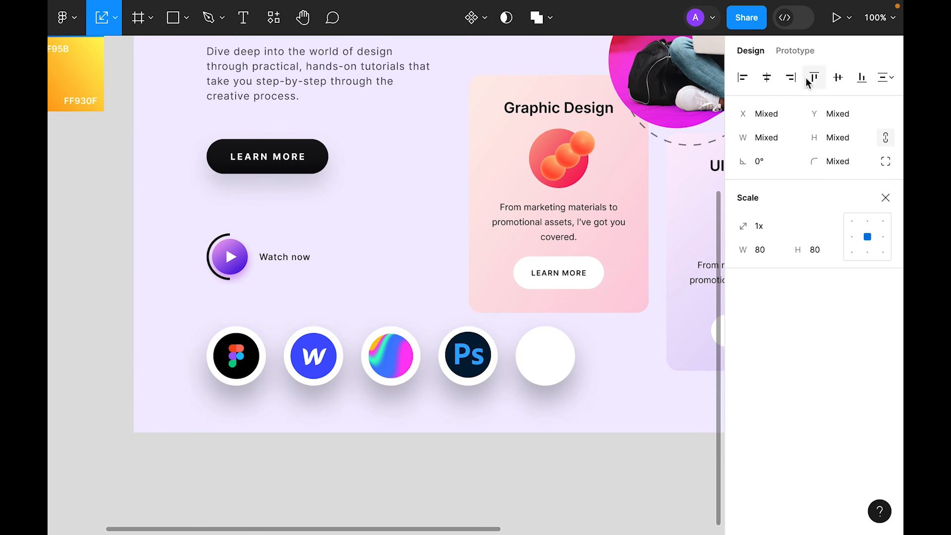
key("Escape")
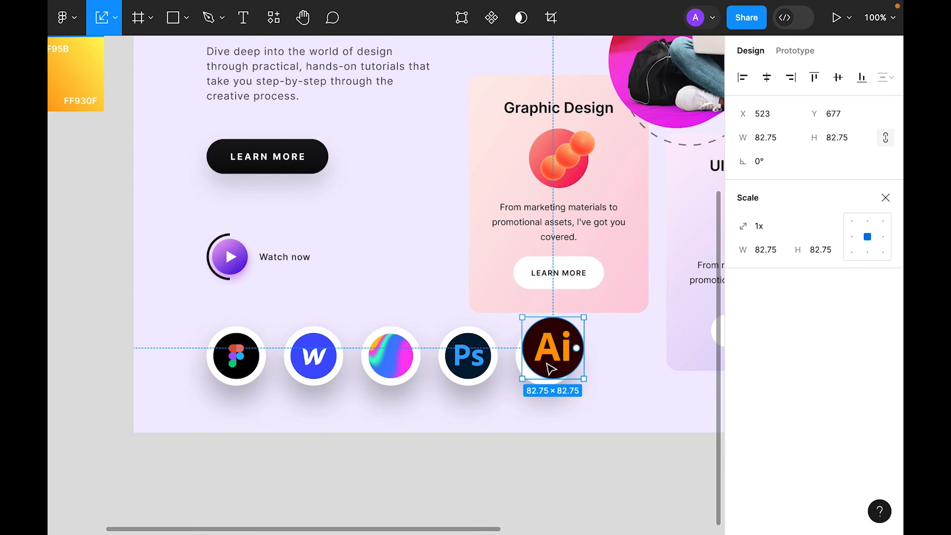
key("Escape")
Step: Tint the Figma circle's drop shadow with the logo's orange-red at 50% opacity
left_click(214, 371)
scroll(790, 384, "down", 2)
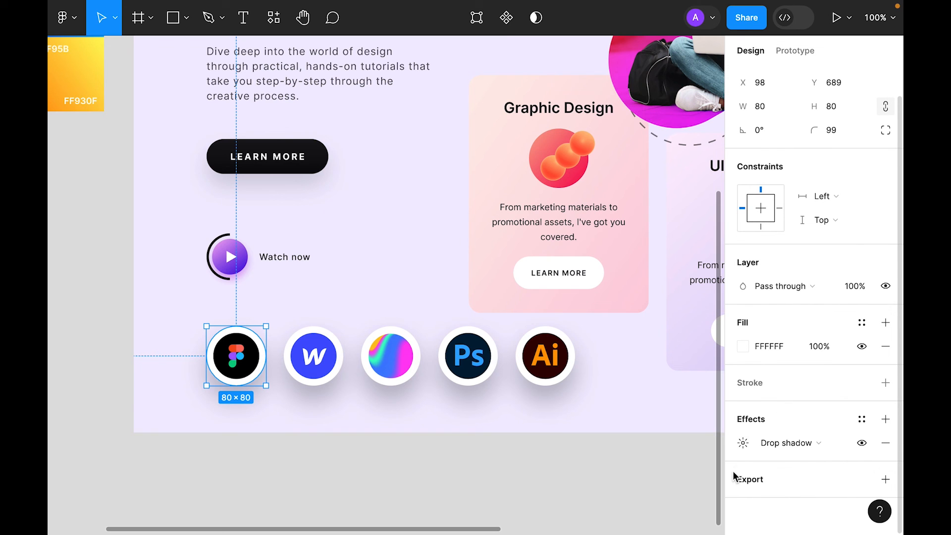
left_click(743, 443)
left_click(564, 505)
left_click(390, 357)
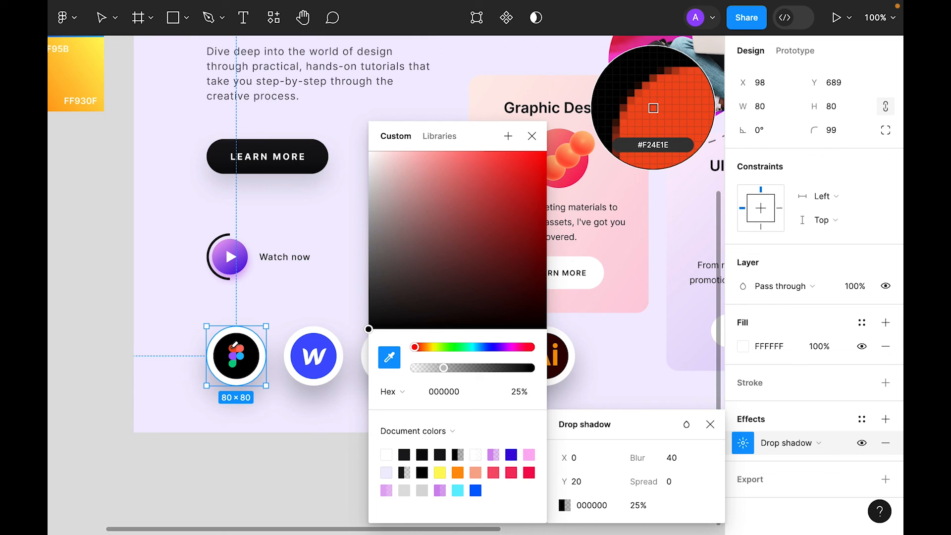
left_click(651, 107)
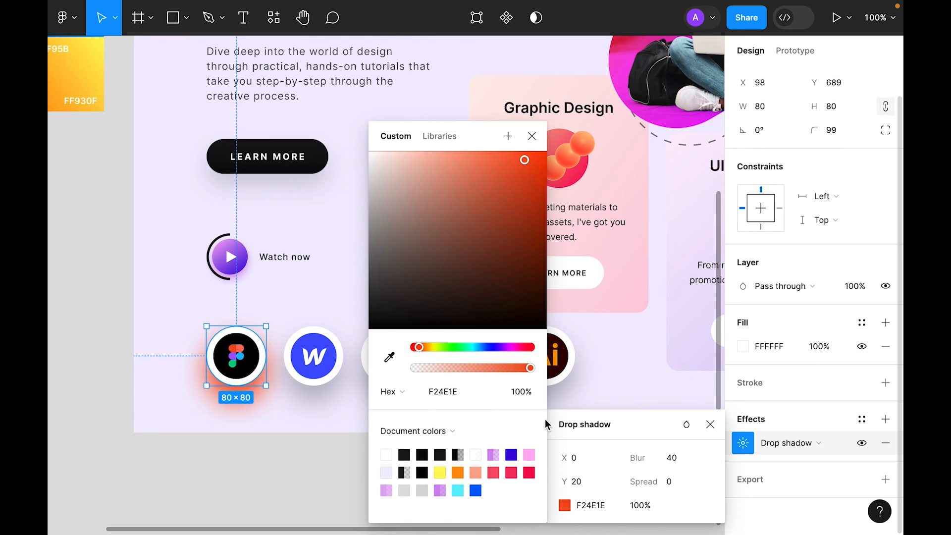
left_click(652, 508)
type("50")
key("Return")
left_click(285, 427)
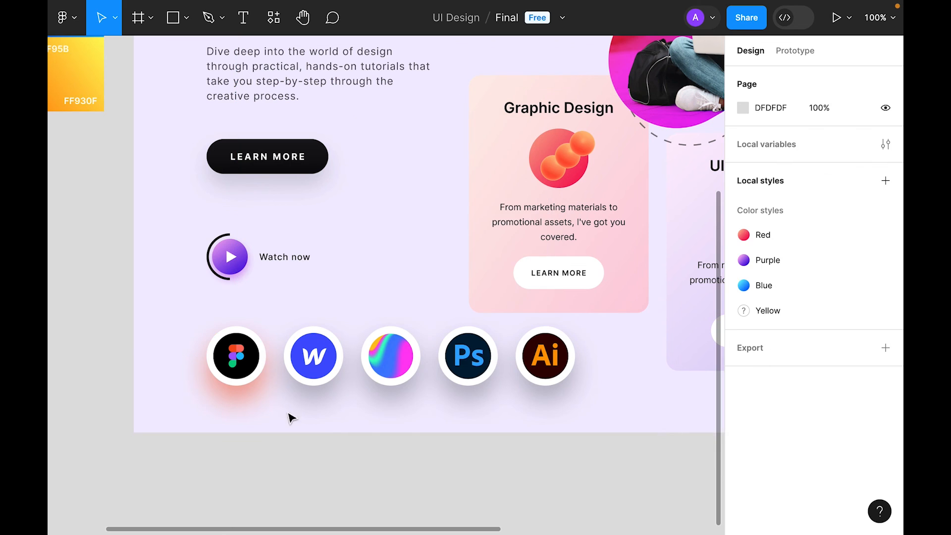
Step: Tint the Webflow circle's drop shadow with the Webflow blue at 50% opacity
left_click(307, 383)
scroll(847, 394, "down", 1)
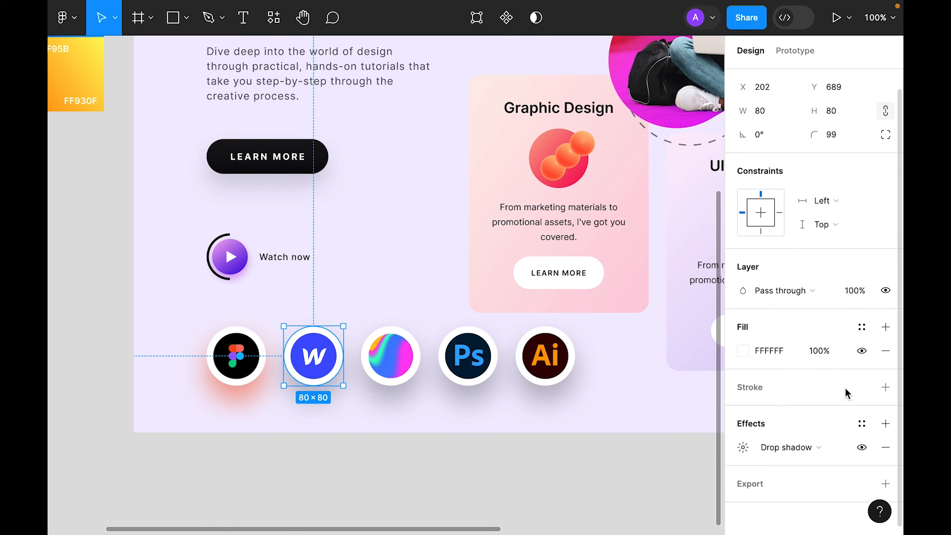
left_click(744, 444)
left_click(566, 505)
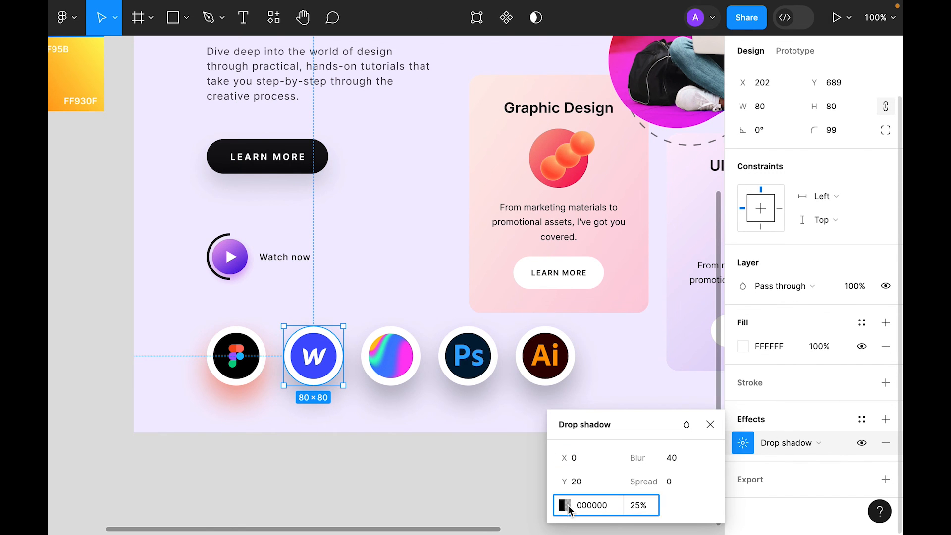
left_click(389, 357)
left_click(332, 354)
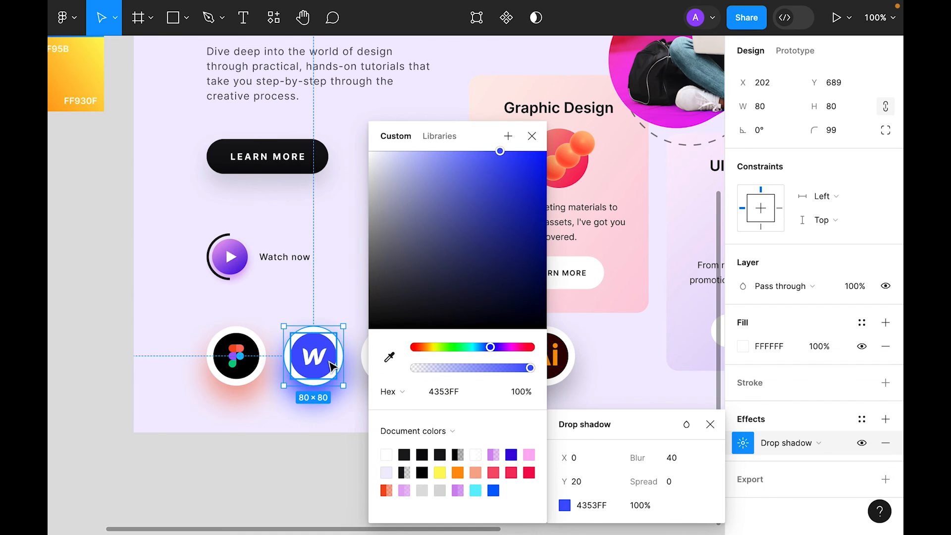
left_click(656, 510)
type("5")
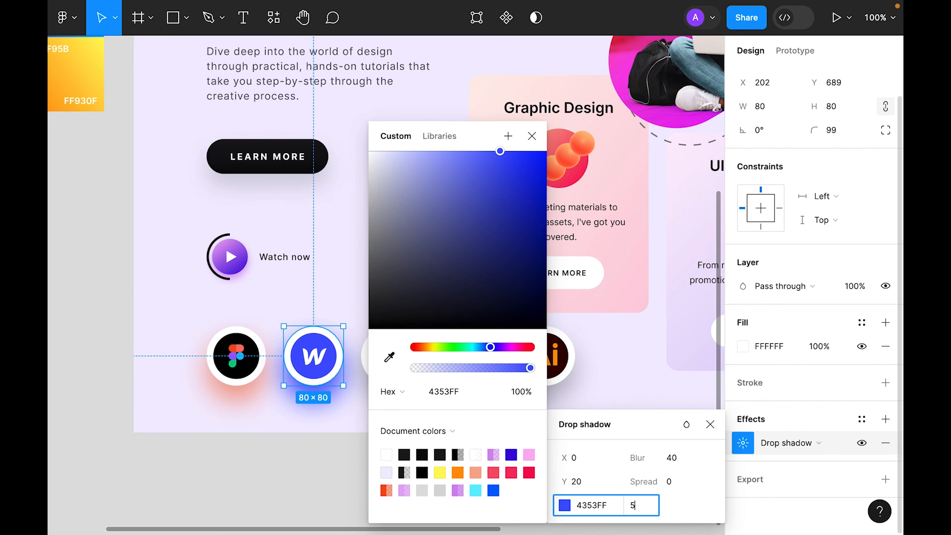
type("0")
key("Return")
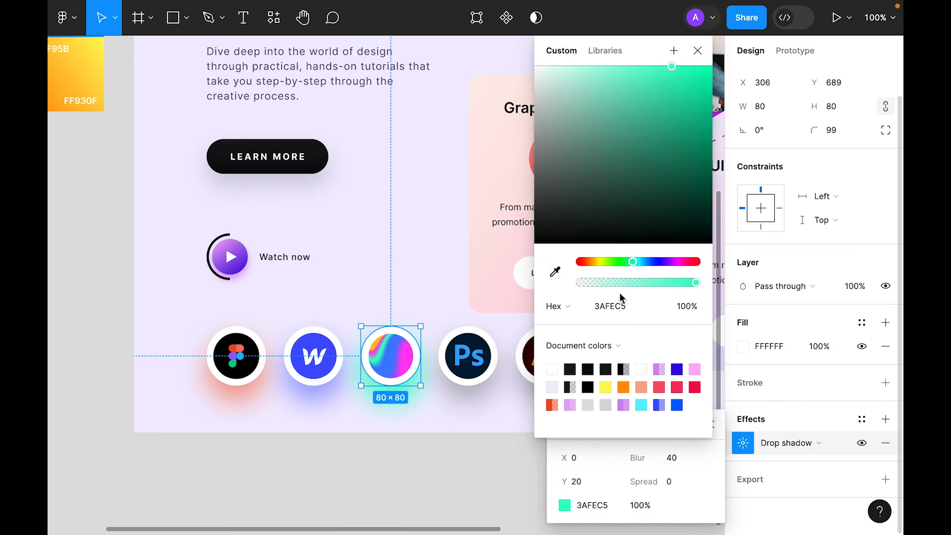
Step: Tint the remaining circles' shadows, pink for the colour-wheel circle, through to the Ai circle
left_click_drag(634, 259, 680, 259)
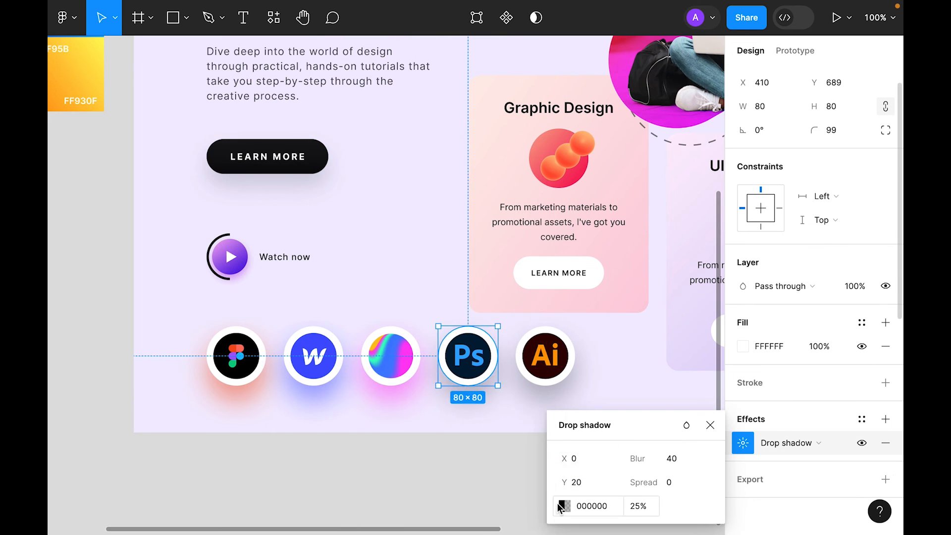
left_click(564, 506)
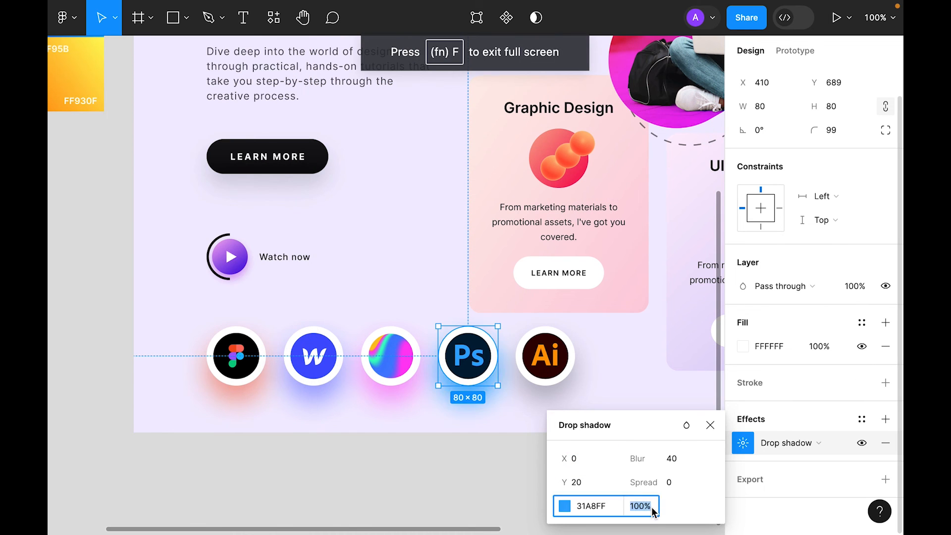
key("Tab")
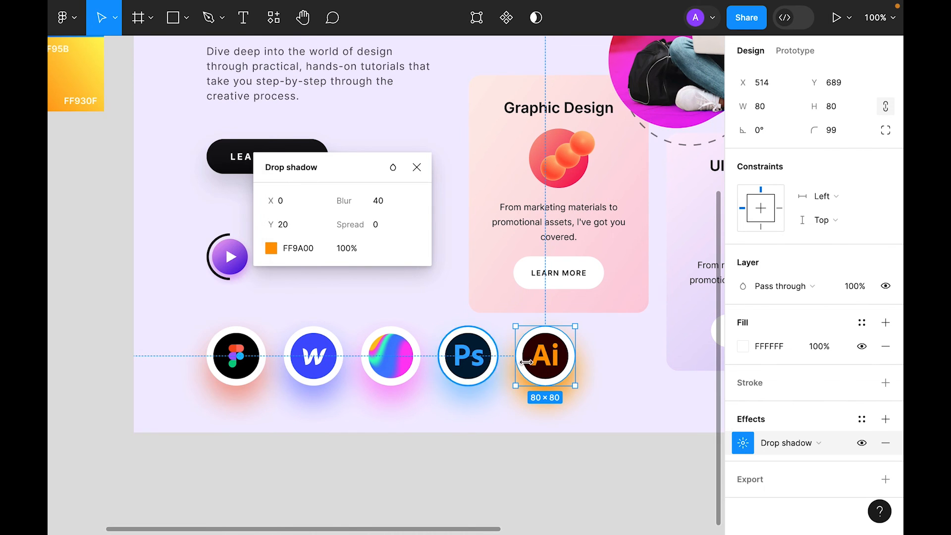
left_click(527, 450)
key("shift+1")
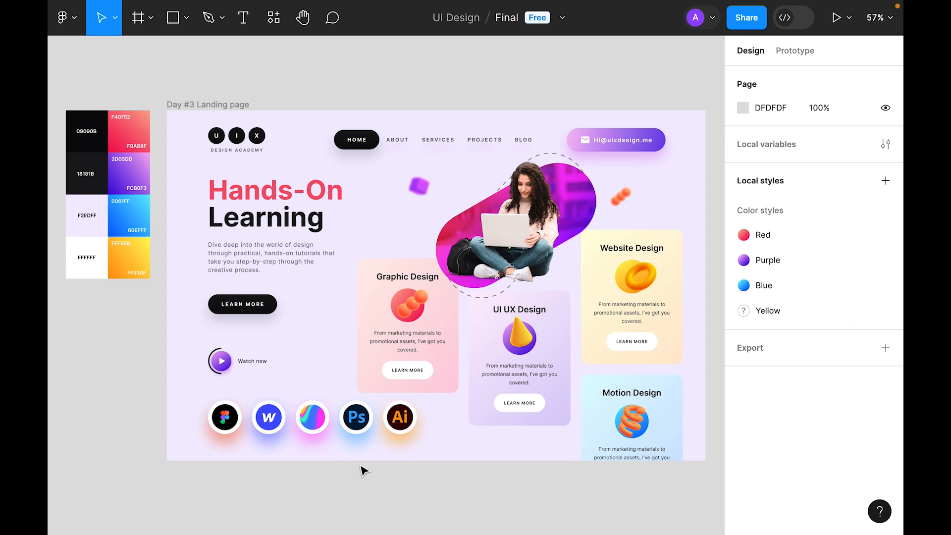
Step: Move Thorus 2 onto the page's lower-left, send it to back, and shift it past the edge
left_click(181, 104)
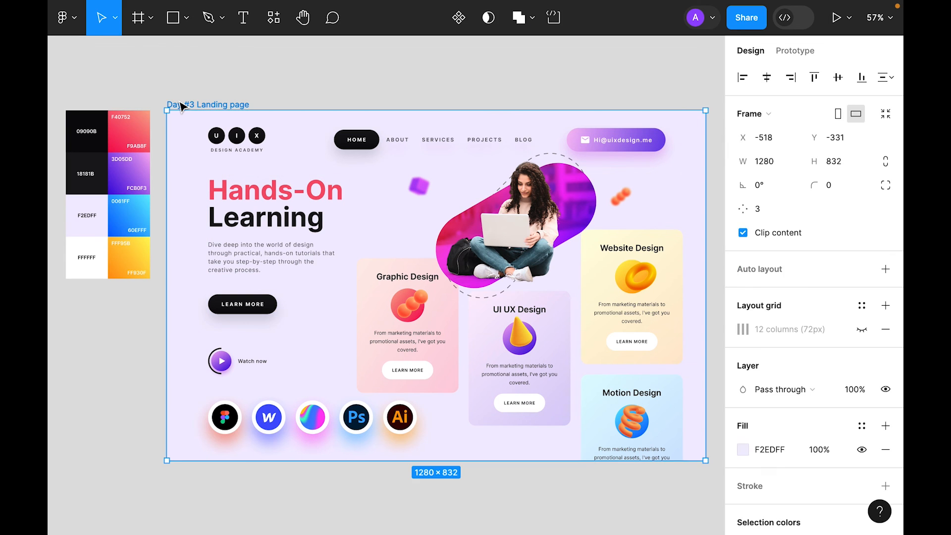
key("Tab")
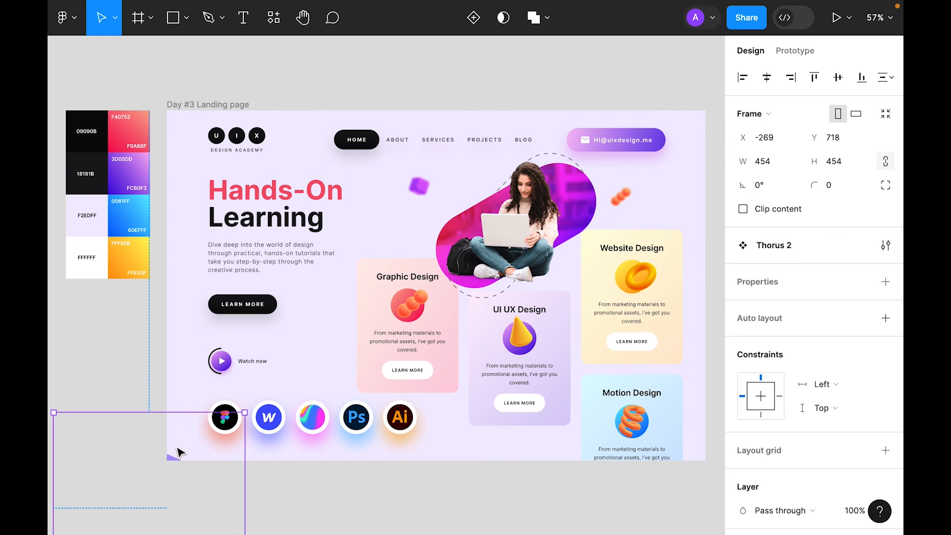
left_click_drag(176, 451, 184, 247)
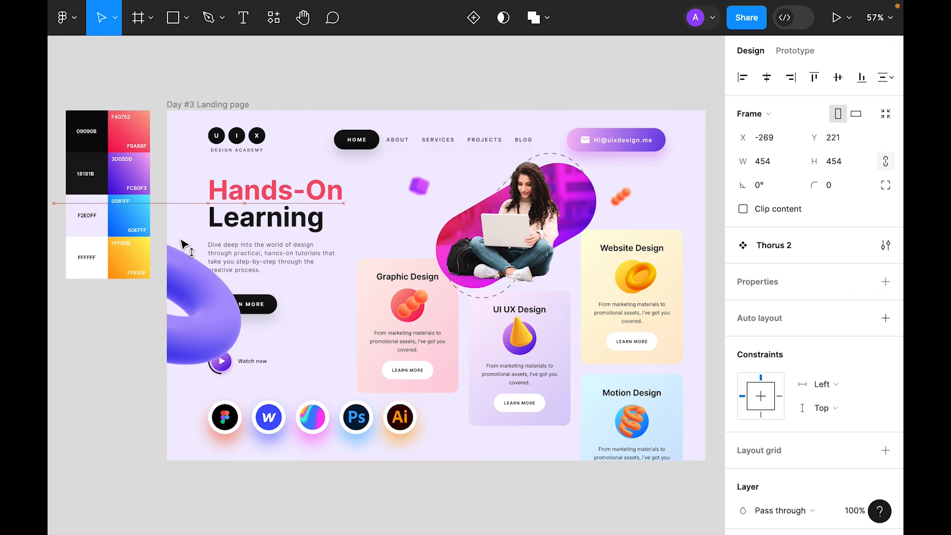
right_click(184, 262)
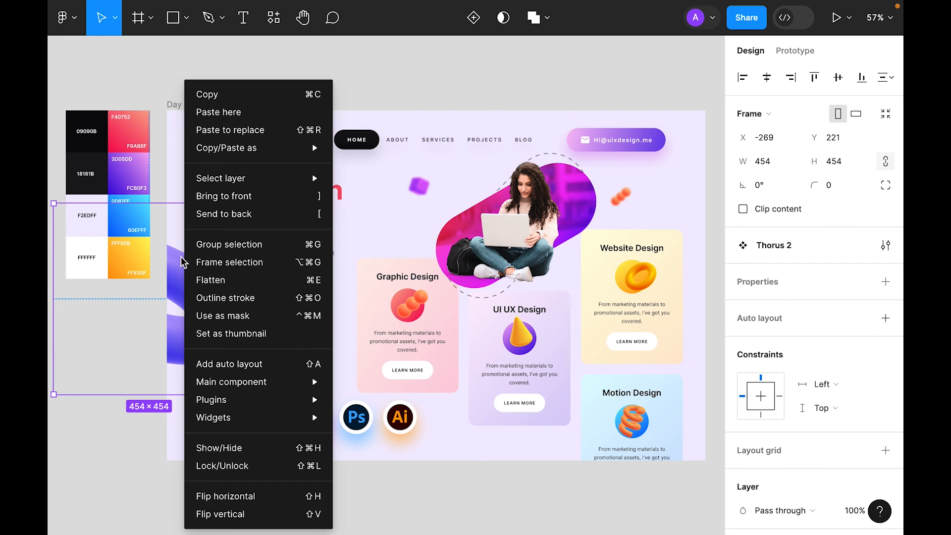
left_click(228, 214)
left_click_drag(186, 353, 196, 414)
left_click(463, 491)
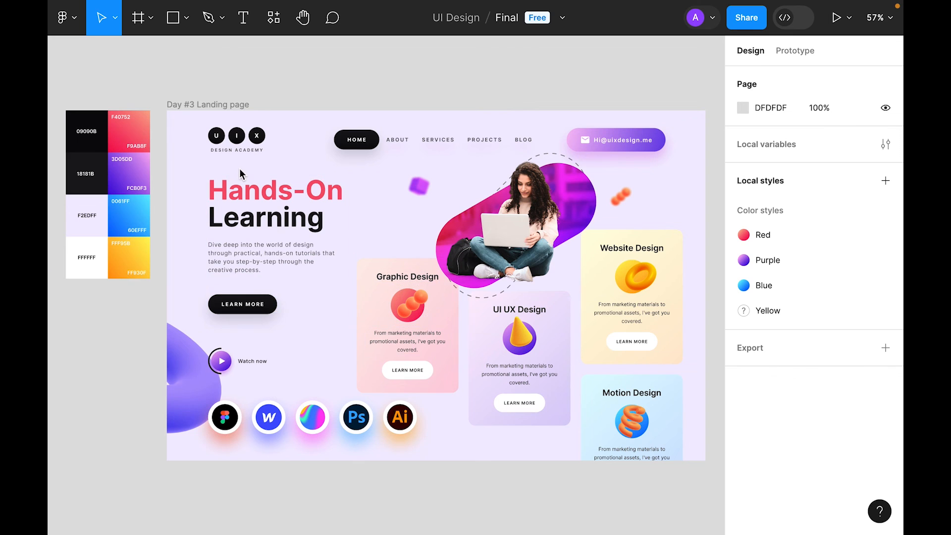